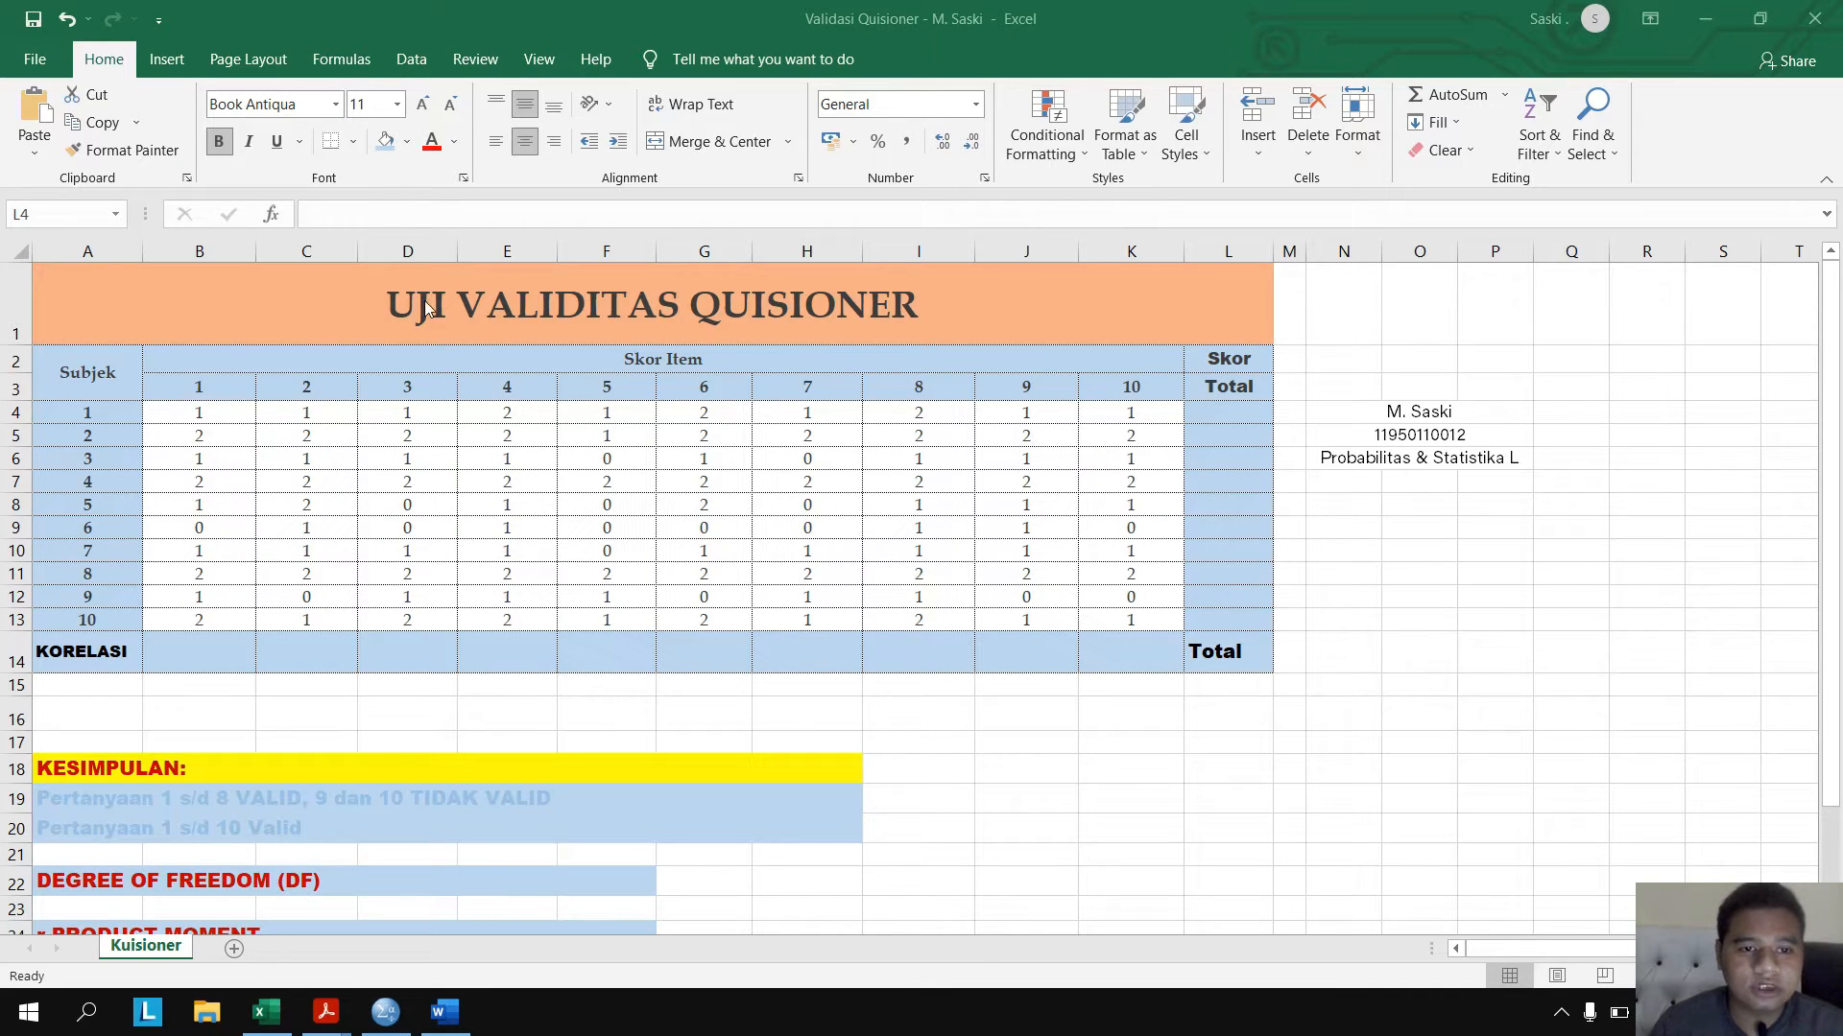
{"action": "left_click", "coordinate": [835, 309]}
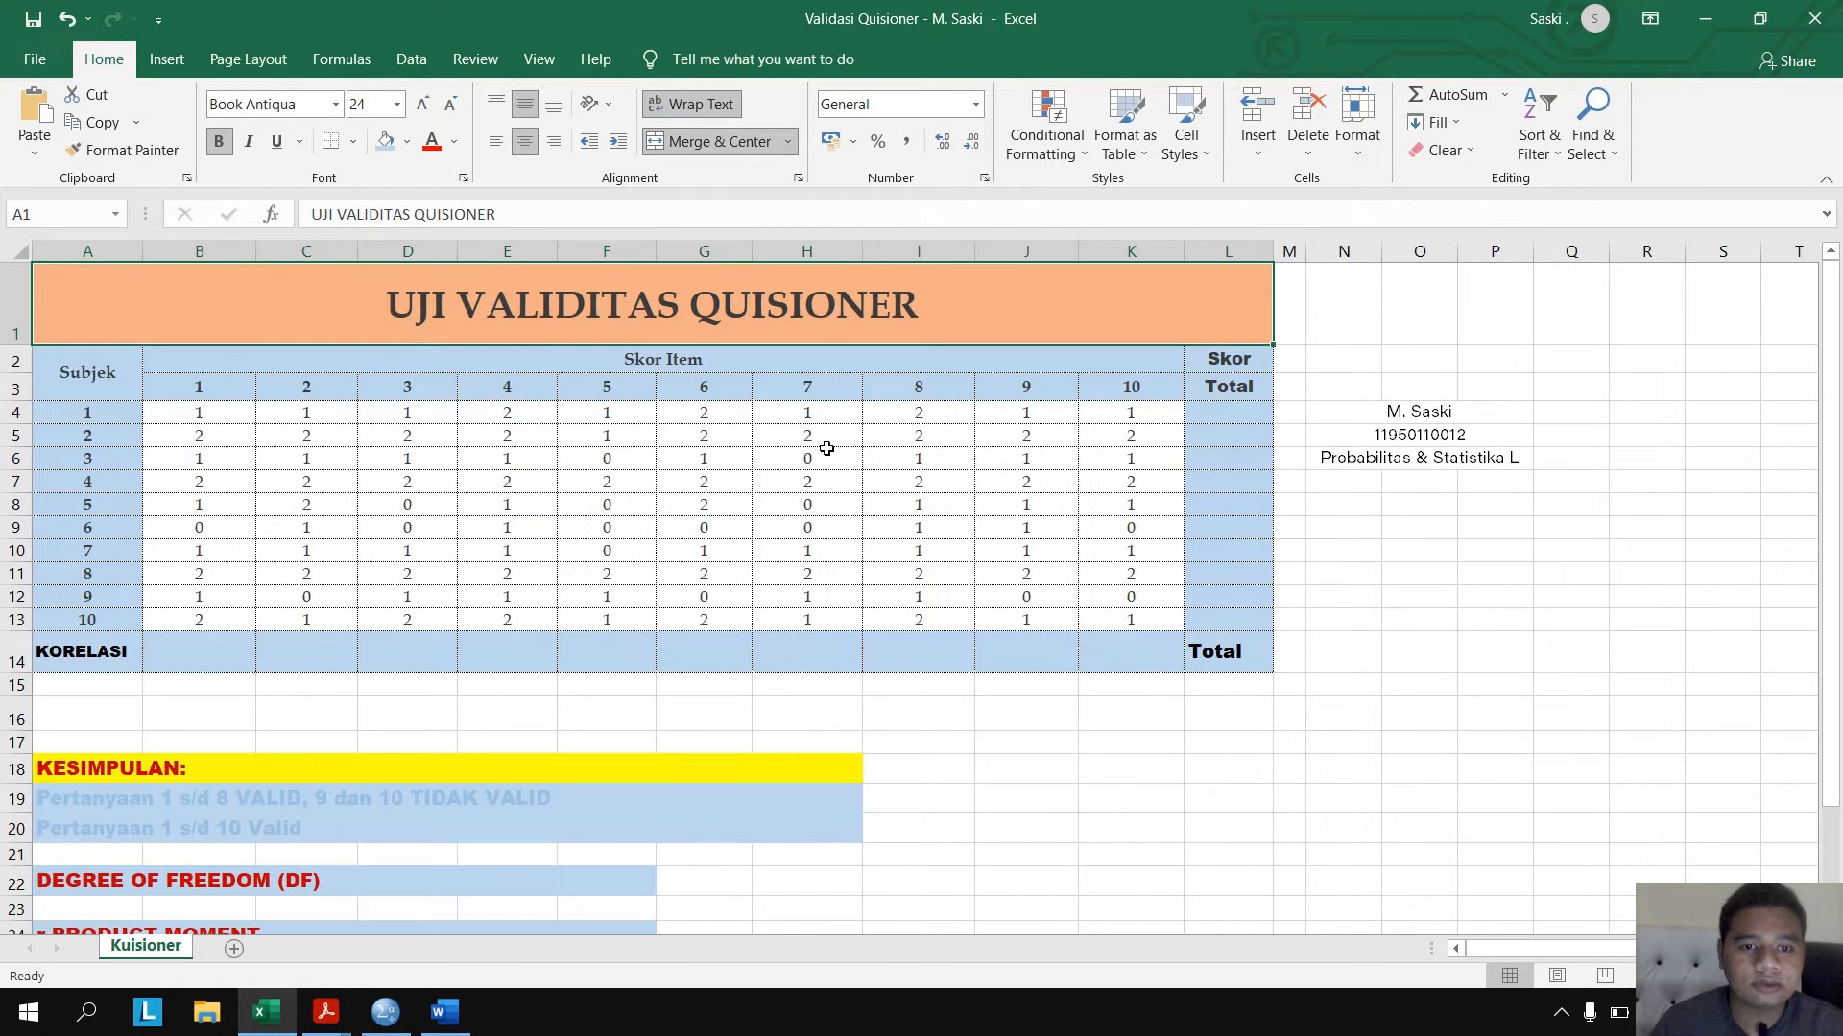
{"action": "mouse_move", "coordinate": [326, 1012]}
{"action": "left_click", "coordinate": [411, 923]}
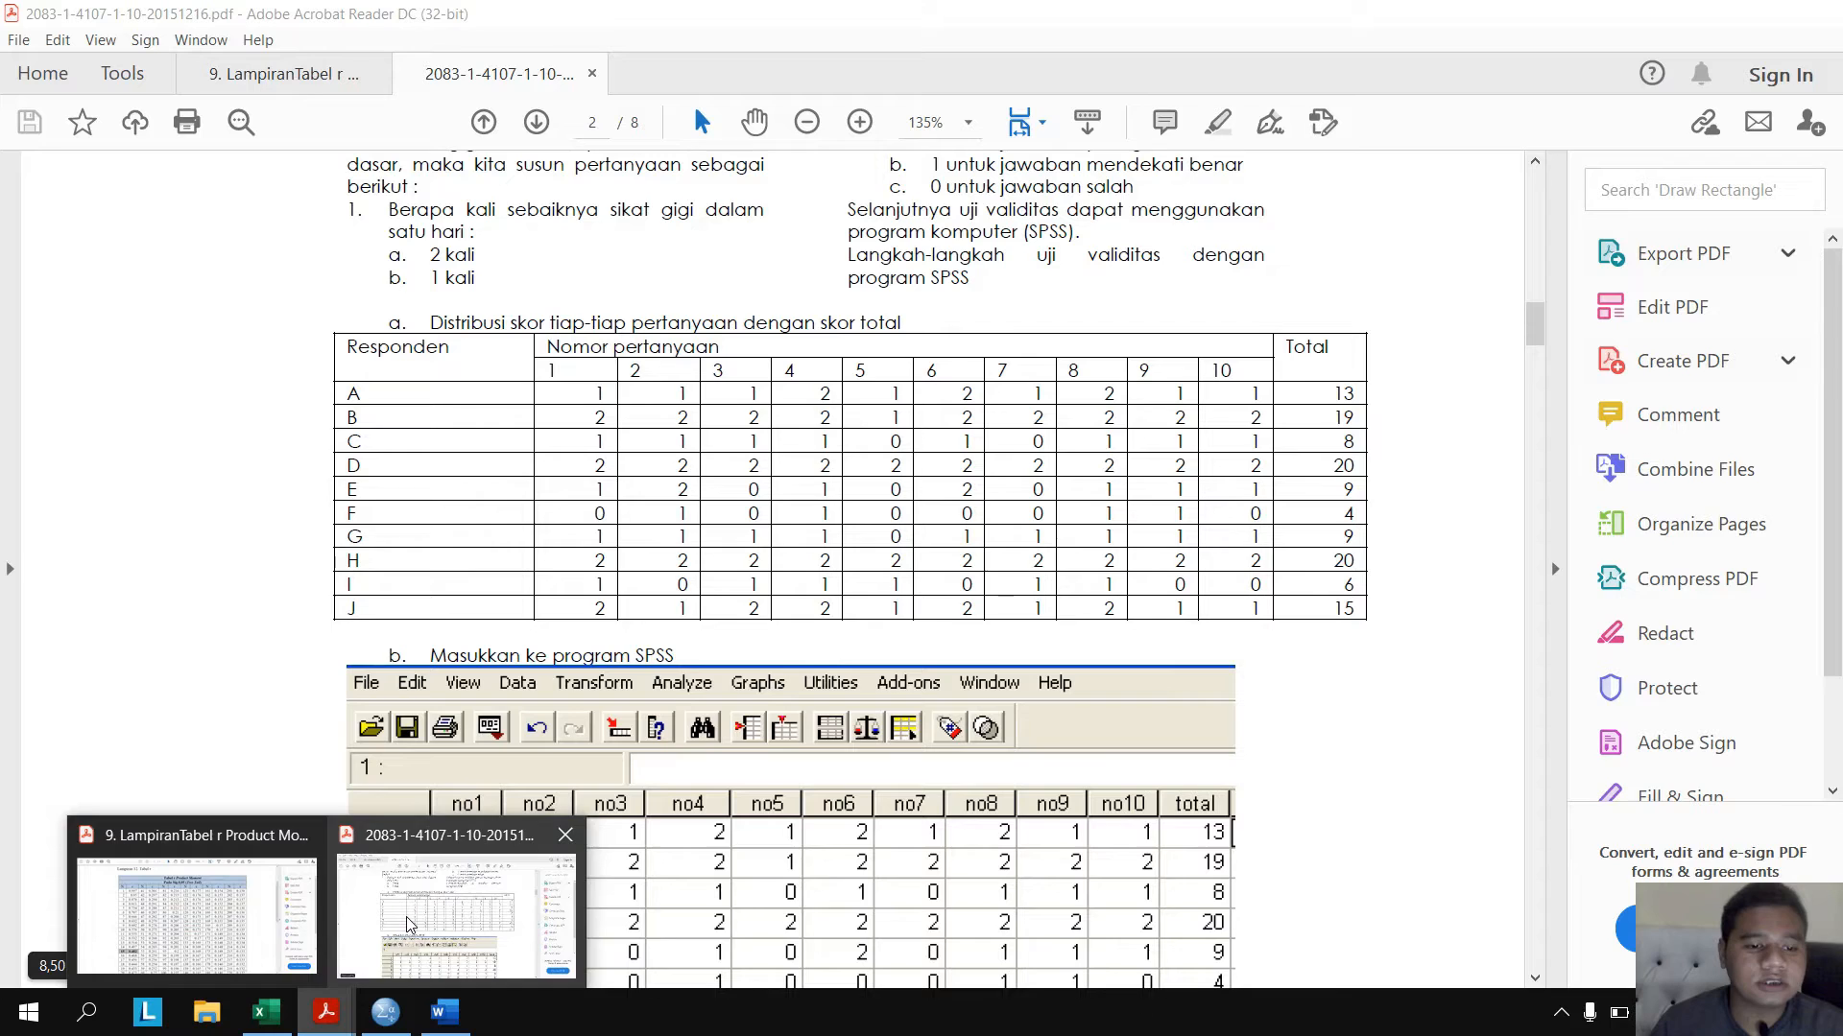
{"action": "scroll", "coordinate": [710, 472], "scroll_direction": "up", "scroll_amount": 10}
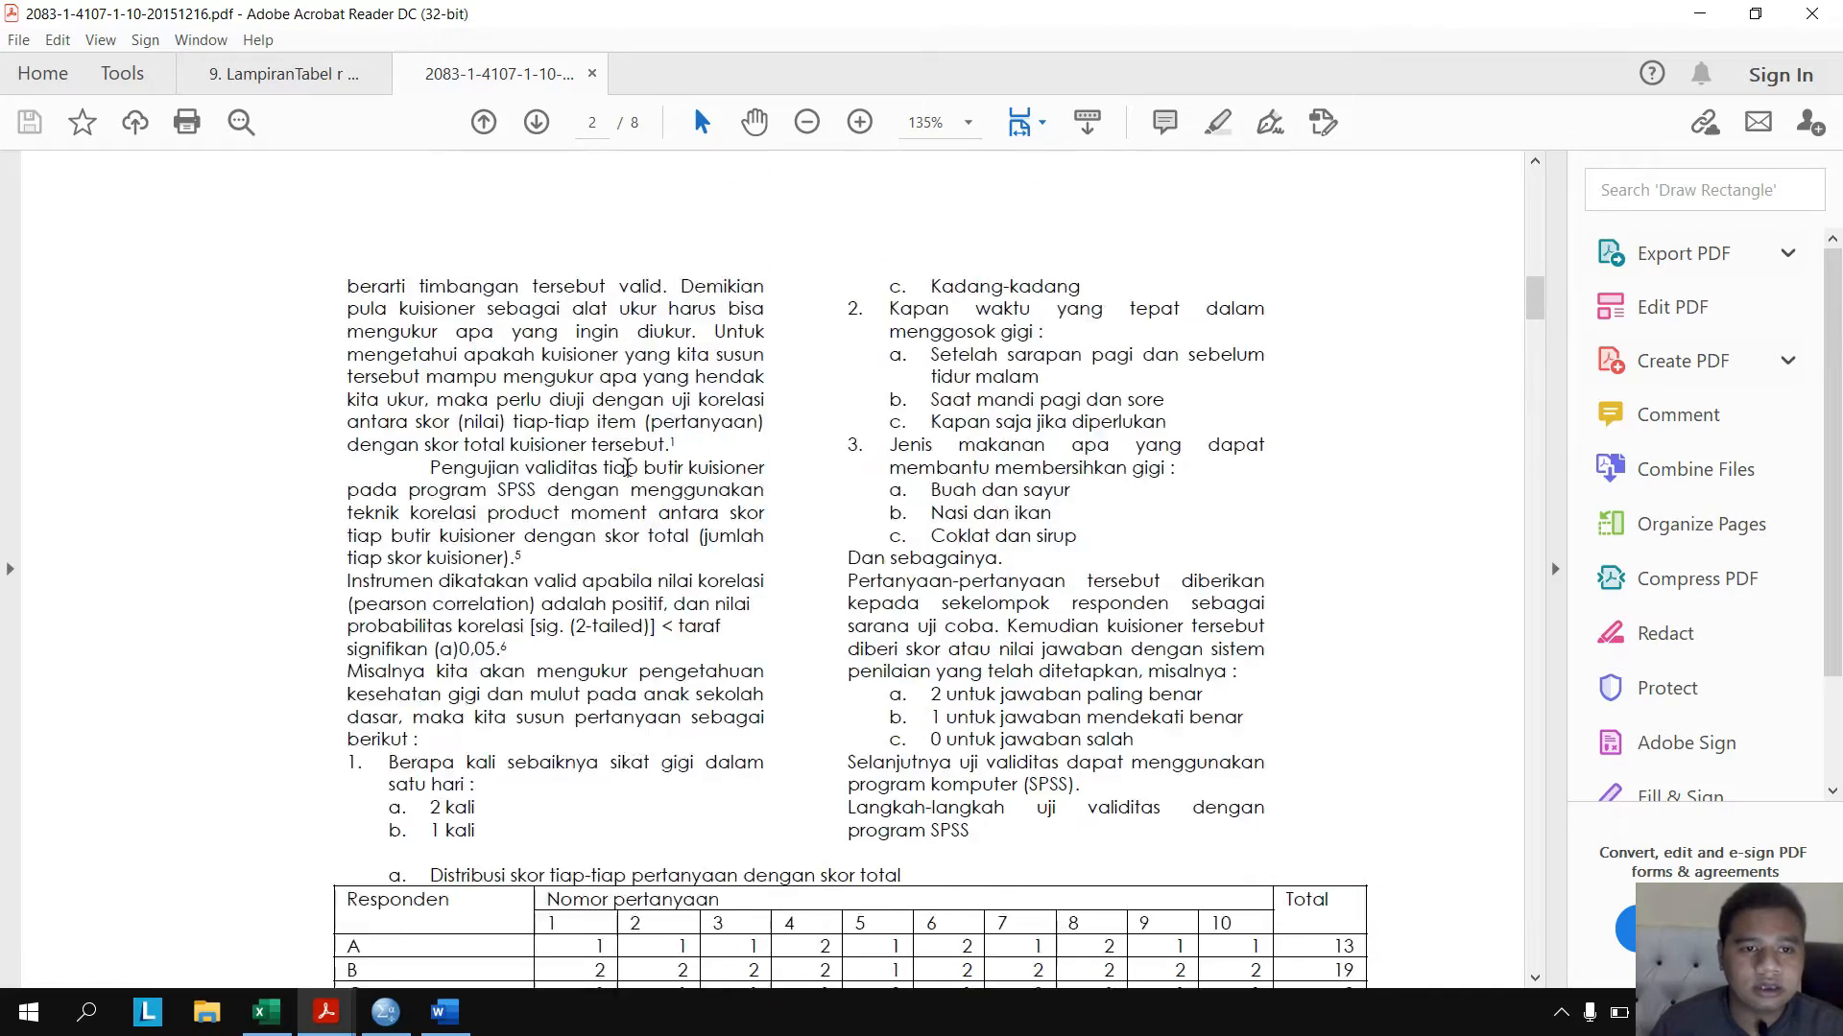
{"action": "scroll", "coordinate": [710, 472], "scroll_direction": "up", "scroll_amount": 12}
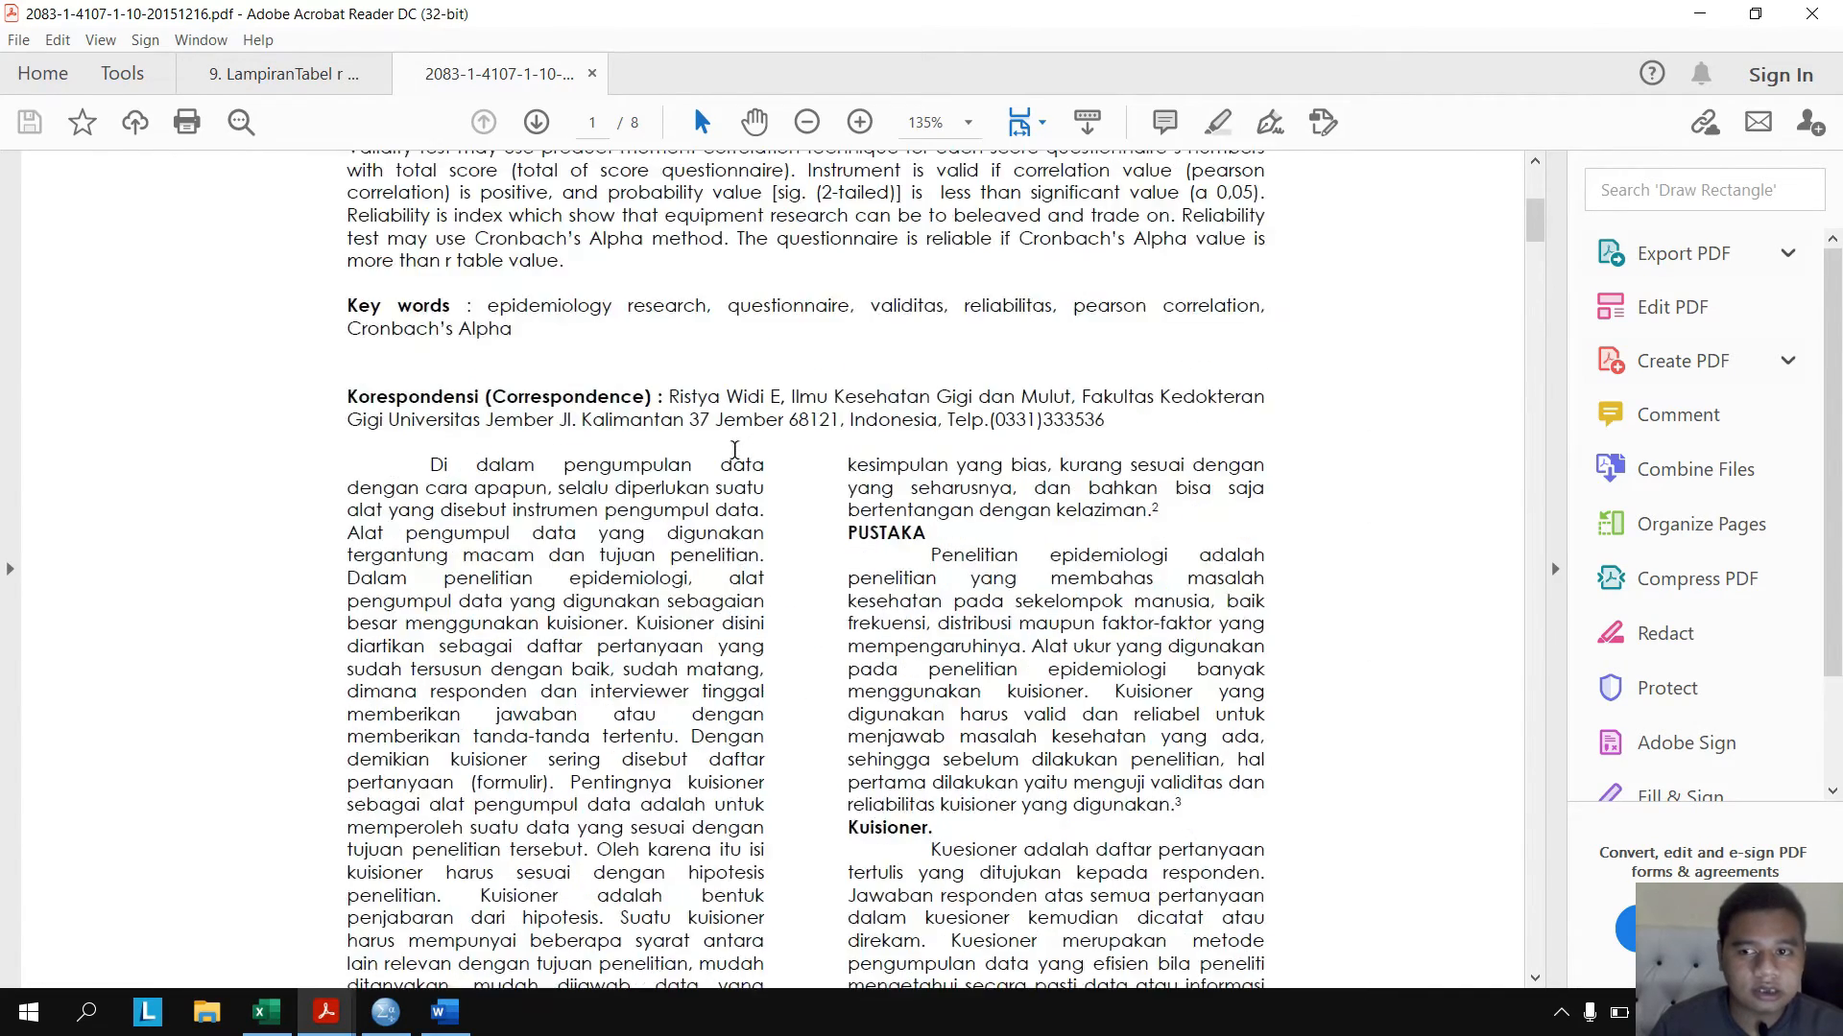
{"action": "scroll", "coordinate": [729, 461], "scroll_direction": "up", "scroll_amount": 2}
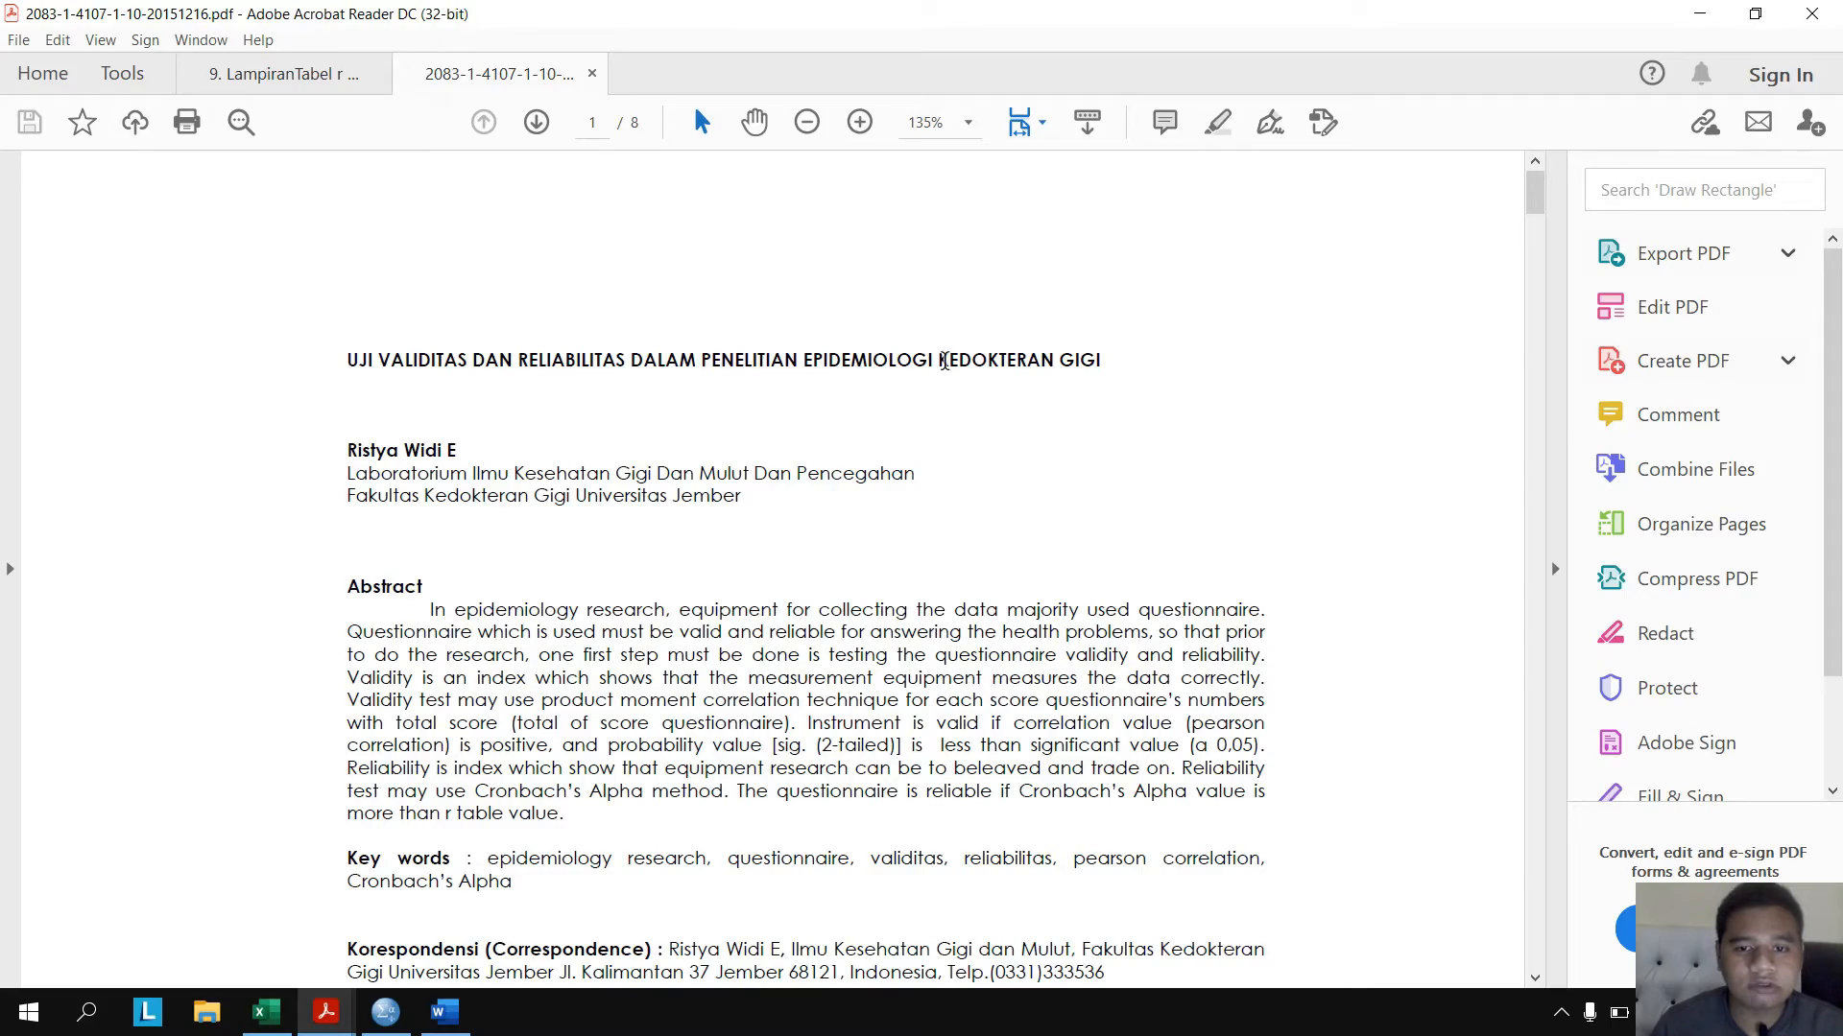
{"action": "left_click_drag", "start_coordinate": [1536, 201], "coordinate": [1535, 318]}
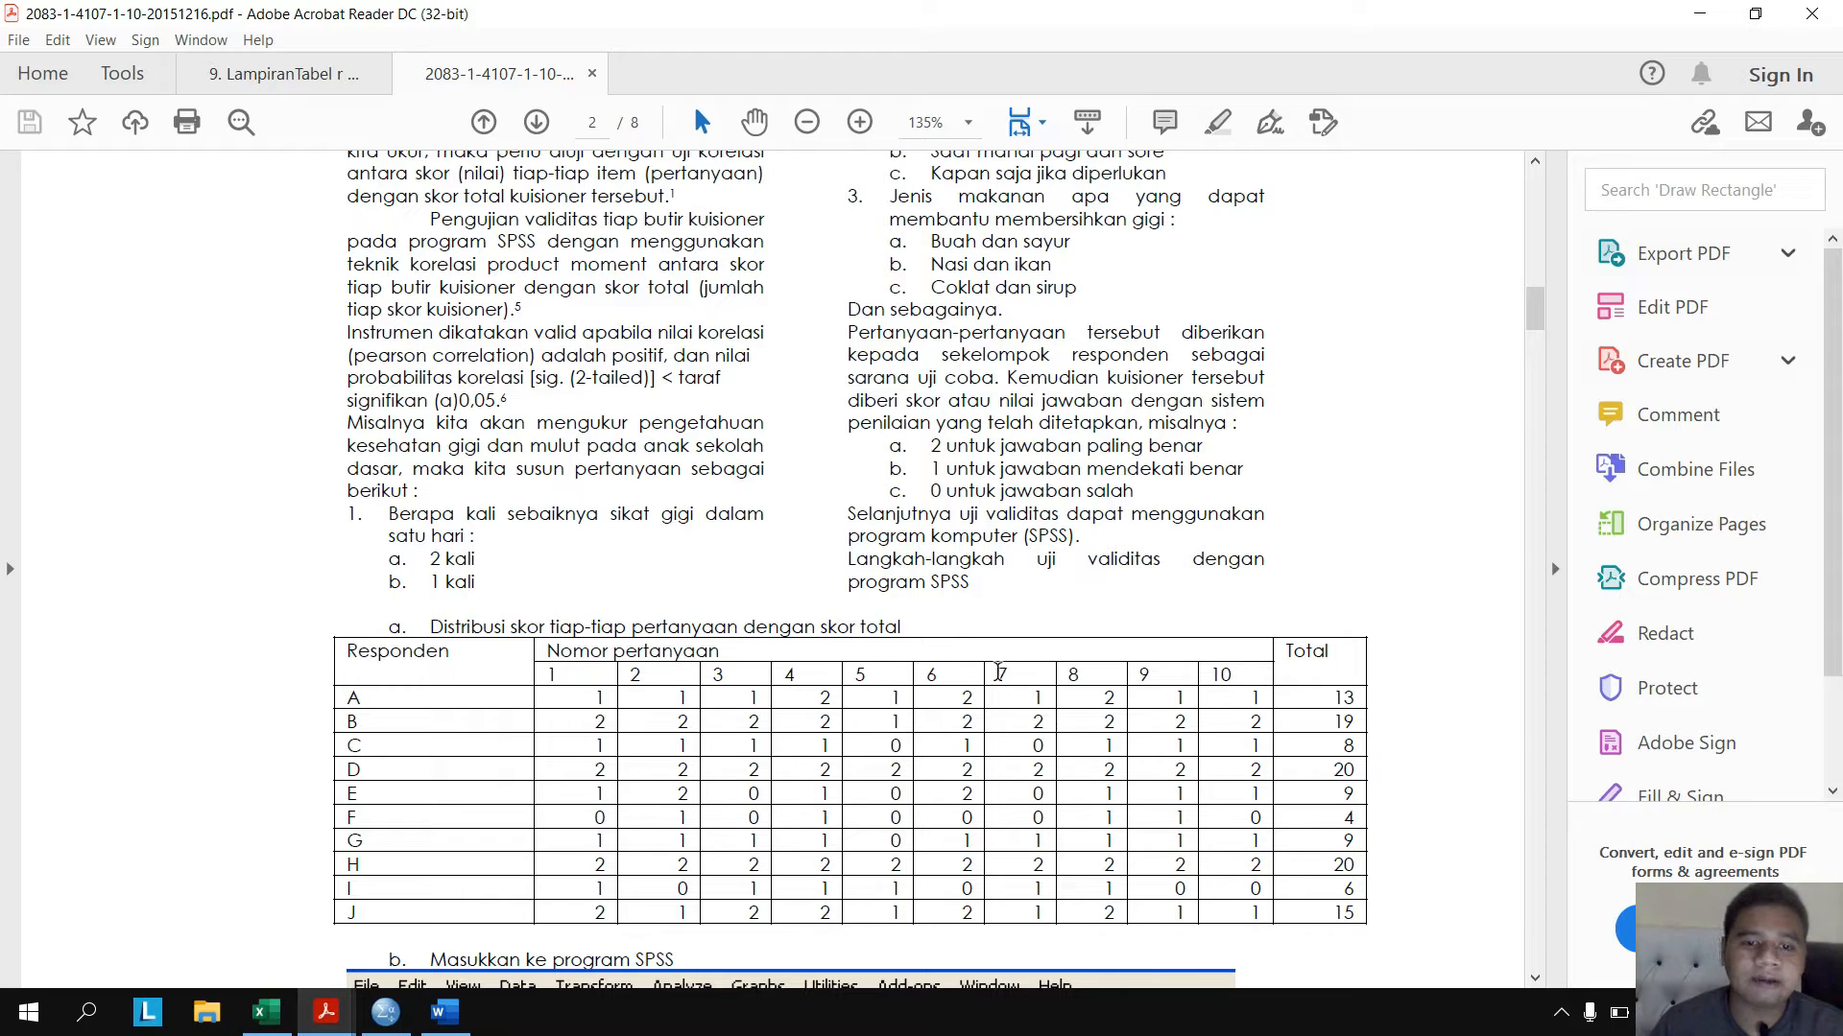
- Return to the Excel workbook and examine subject 1's scores across B4:K4 and item 1's scores in B4:B13
{"action": "left_click", "coordinate": [265, 1013]}
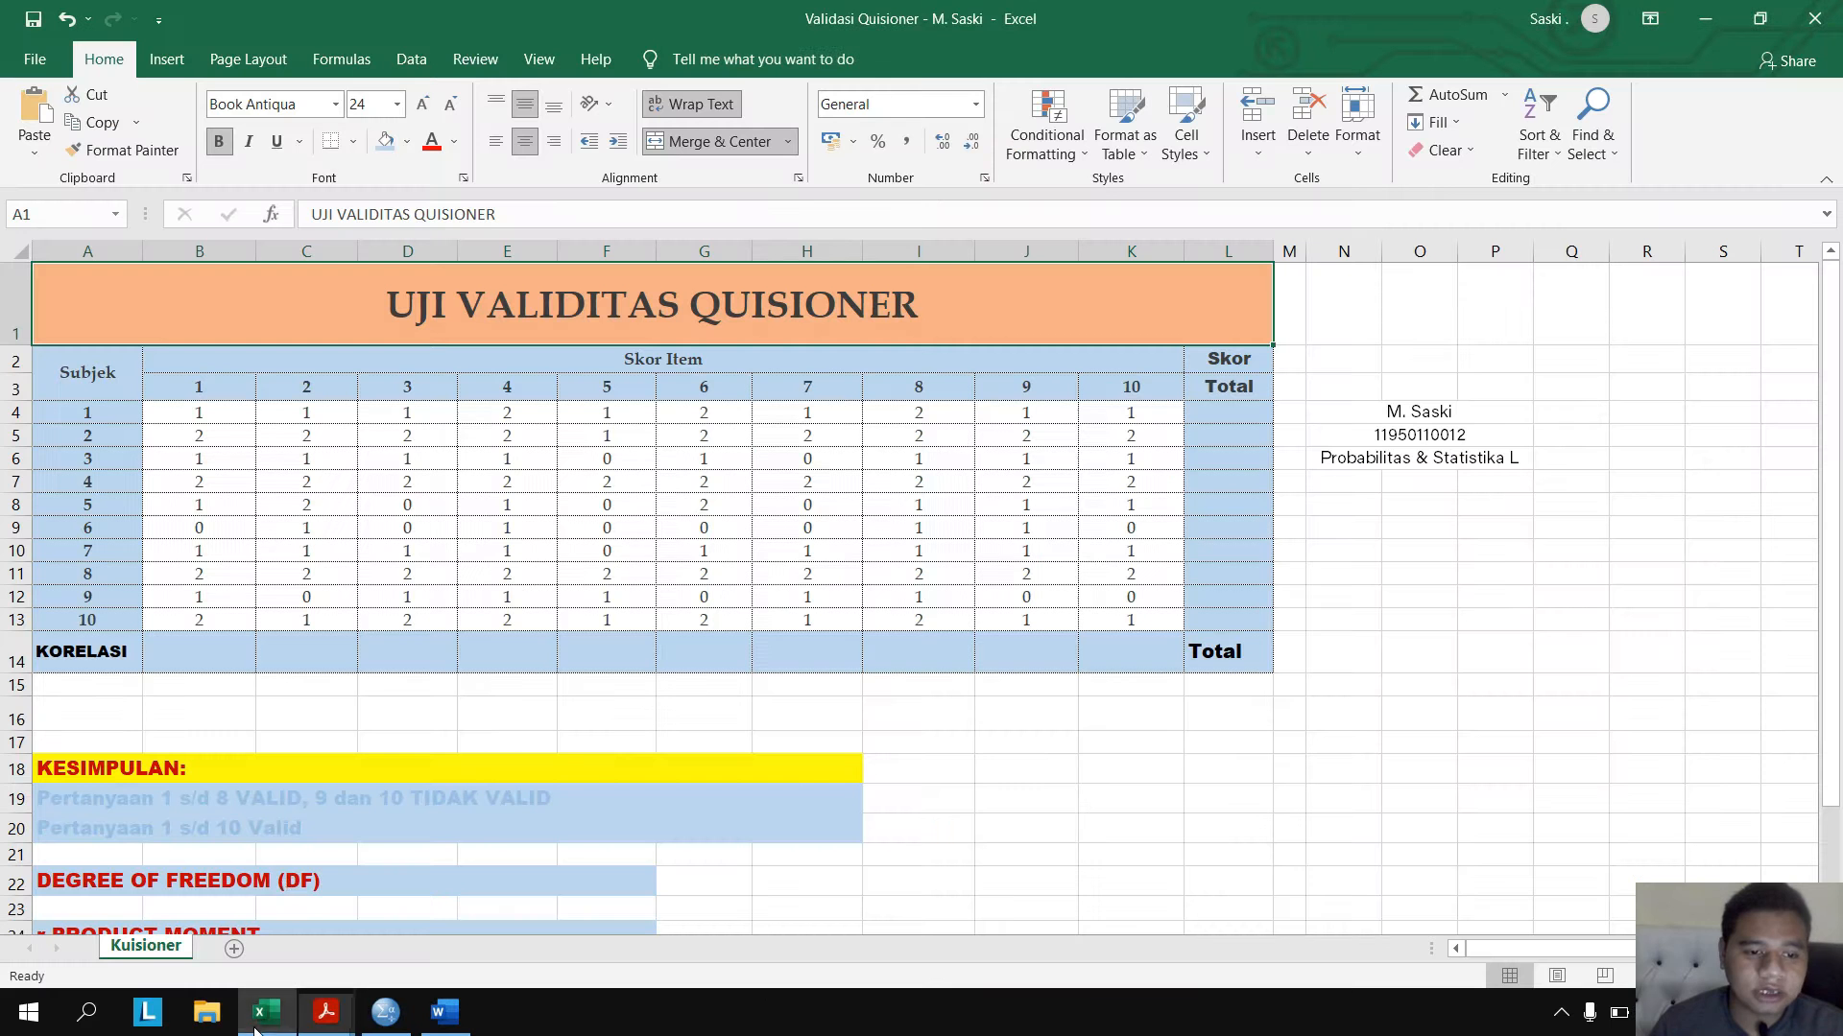
{"action": "left_click", "coordinate": [198, 412]}
{"action": "left_click_drag", "start_coordinate": [193, 413], "coordinate": [1114, 413]}
{"action": "left_click_drag", "start_coordinate": [185, 412], "coordinate": [182, 621]}
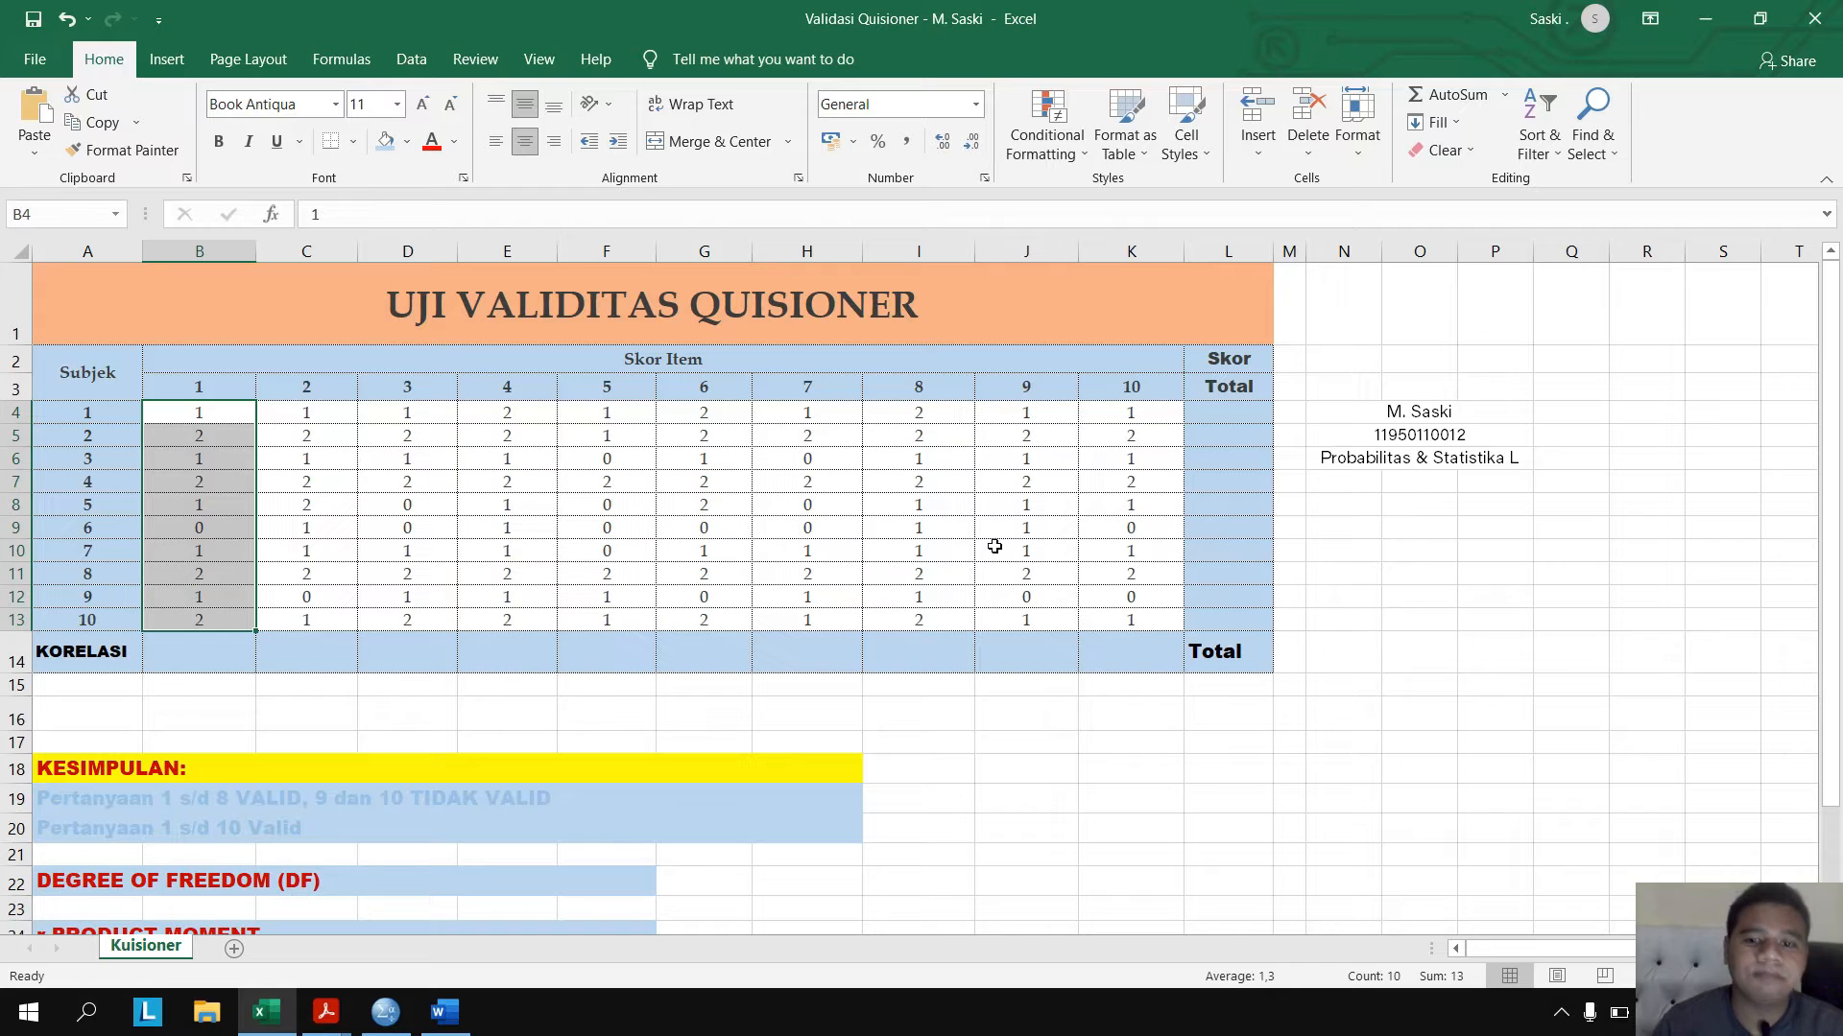
- Sum subject 1's item scores B4:K4 in L4 and fill the formula through L13 for all subjects
{"action": "left_click", "coordinate": [1227, 415]}
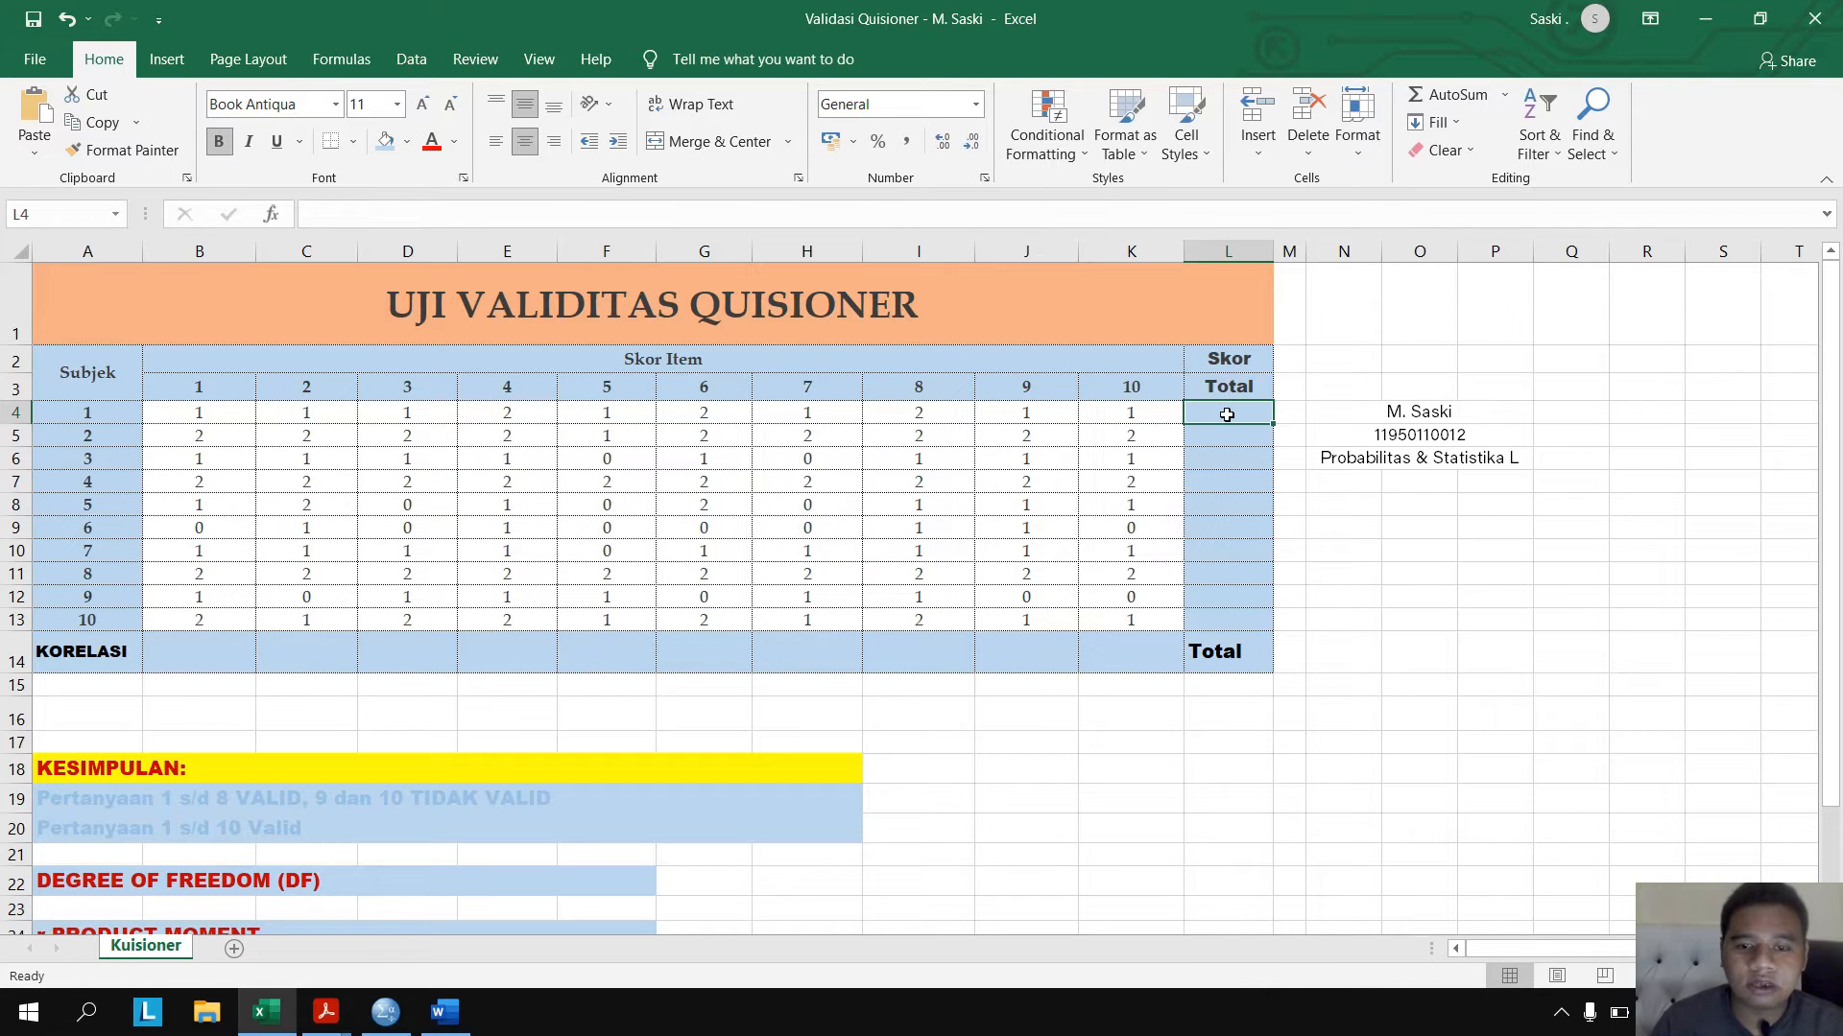
{"action": "key", "text": "Caps_Lock"}
{"action": "type", "text": "="}
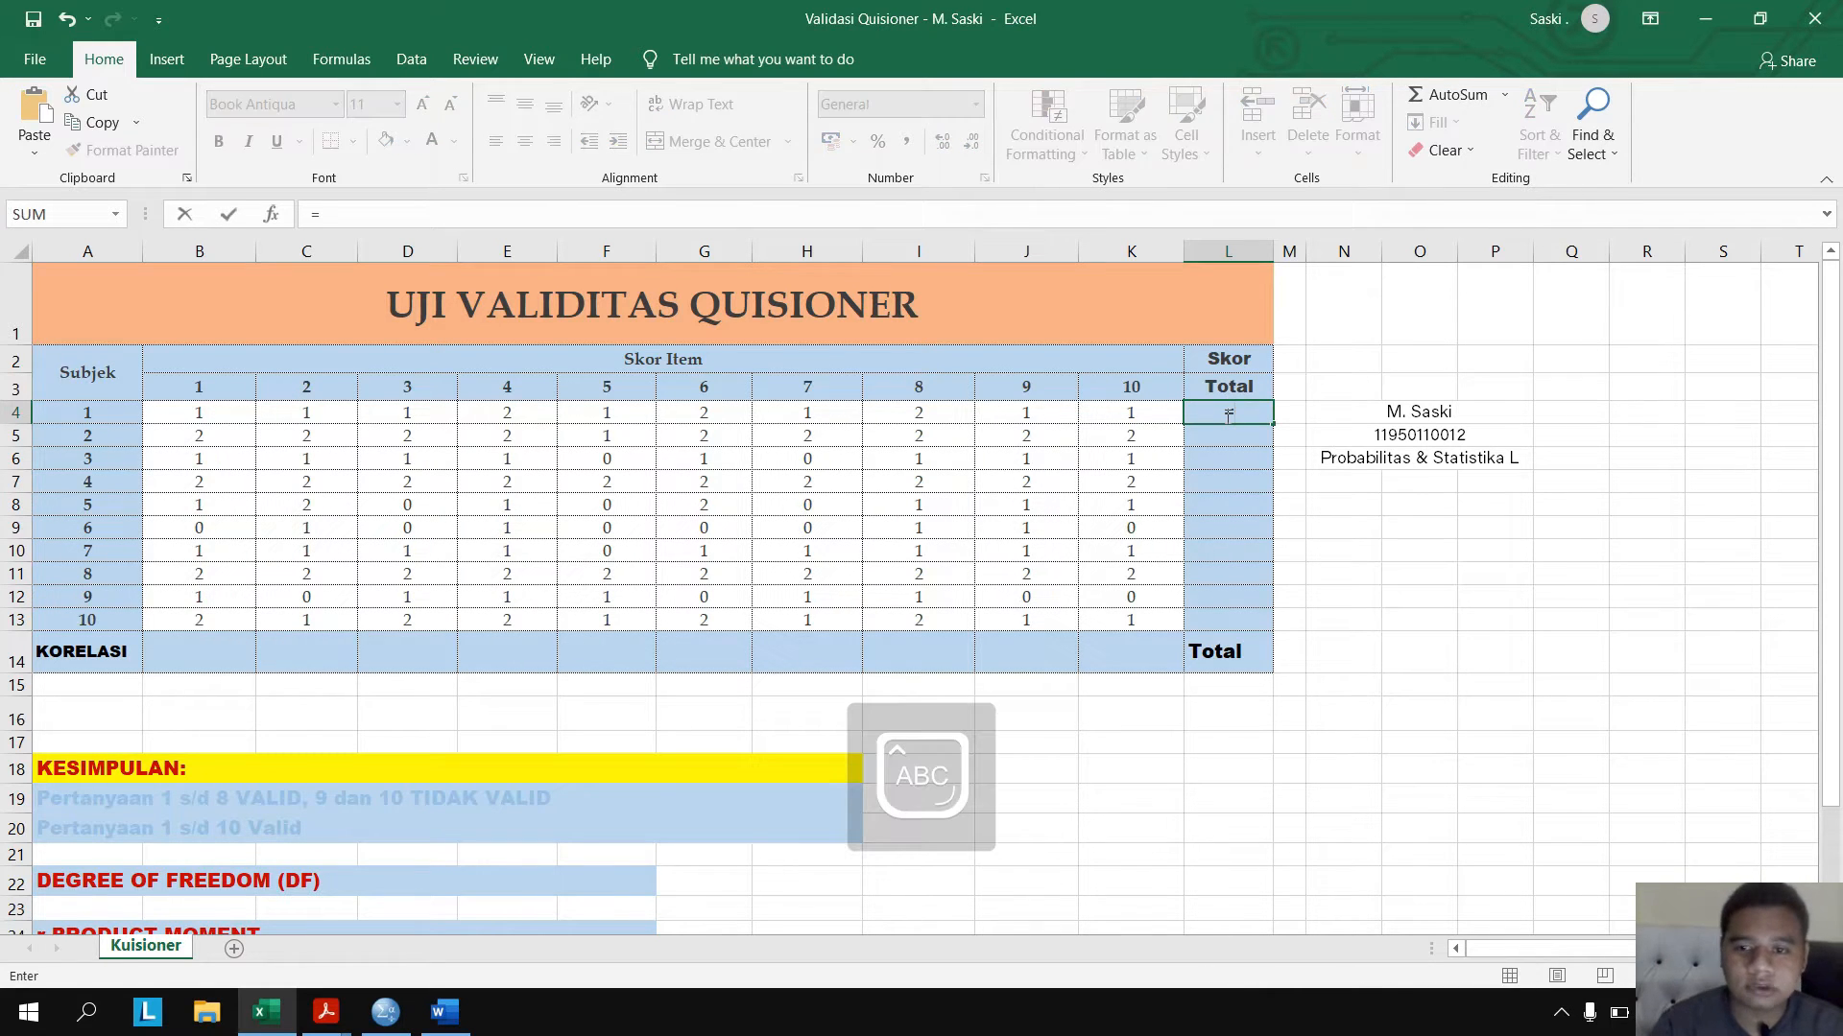
{"action": "type", "text": "SUM("}
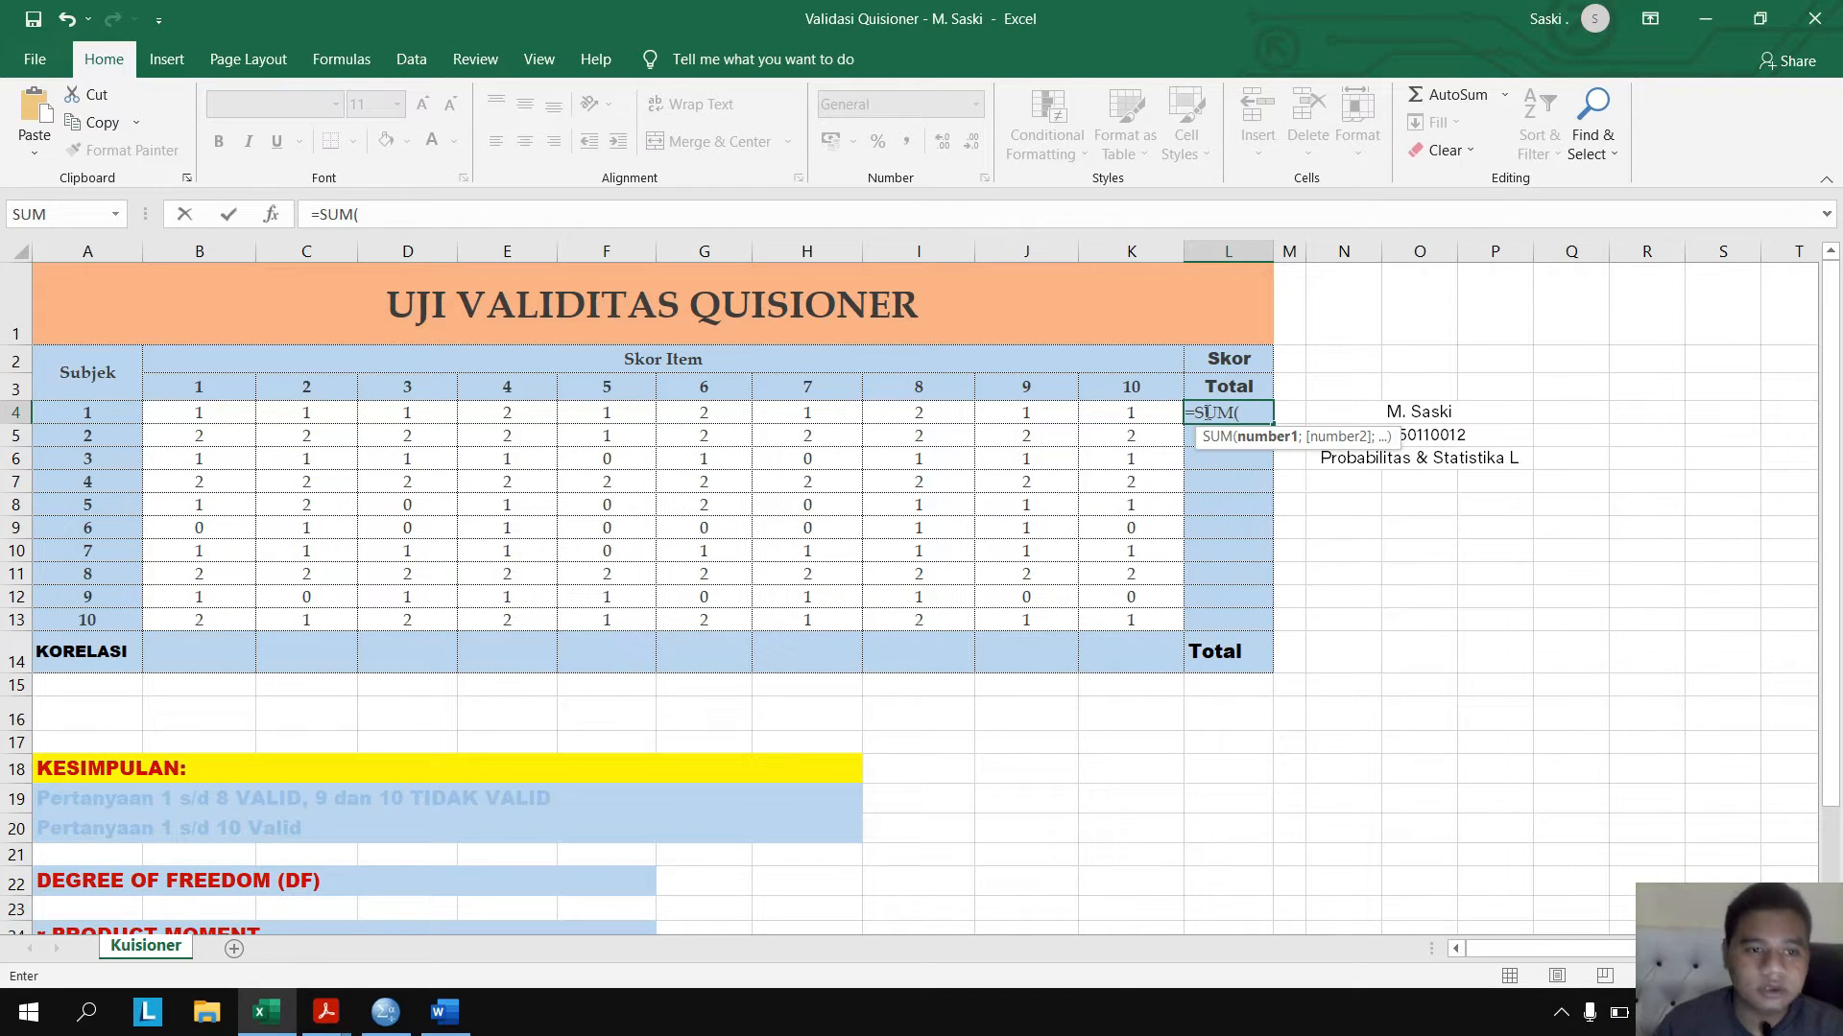
{"action": "left_click_drag", "start_coordinate": [191, 414], "coordinate": [1107, 415]}
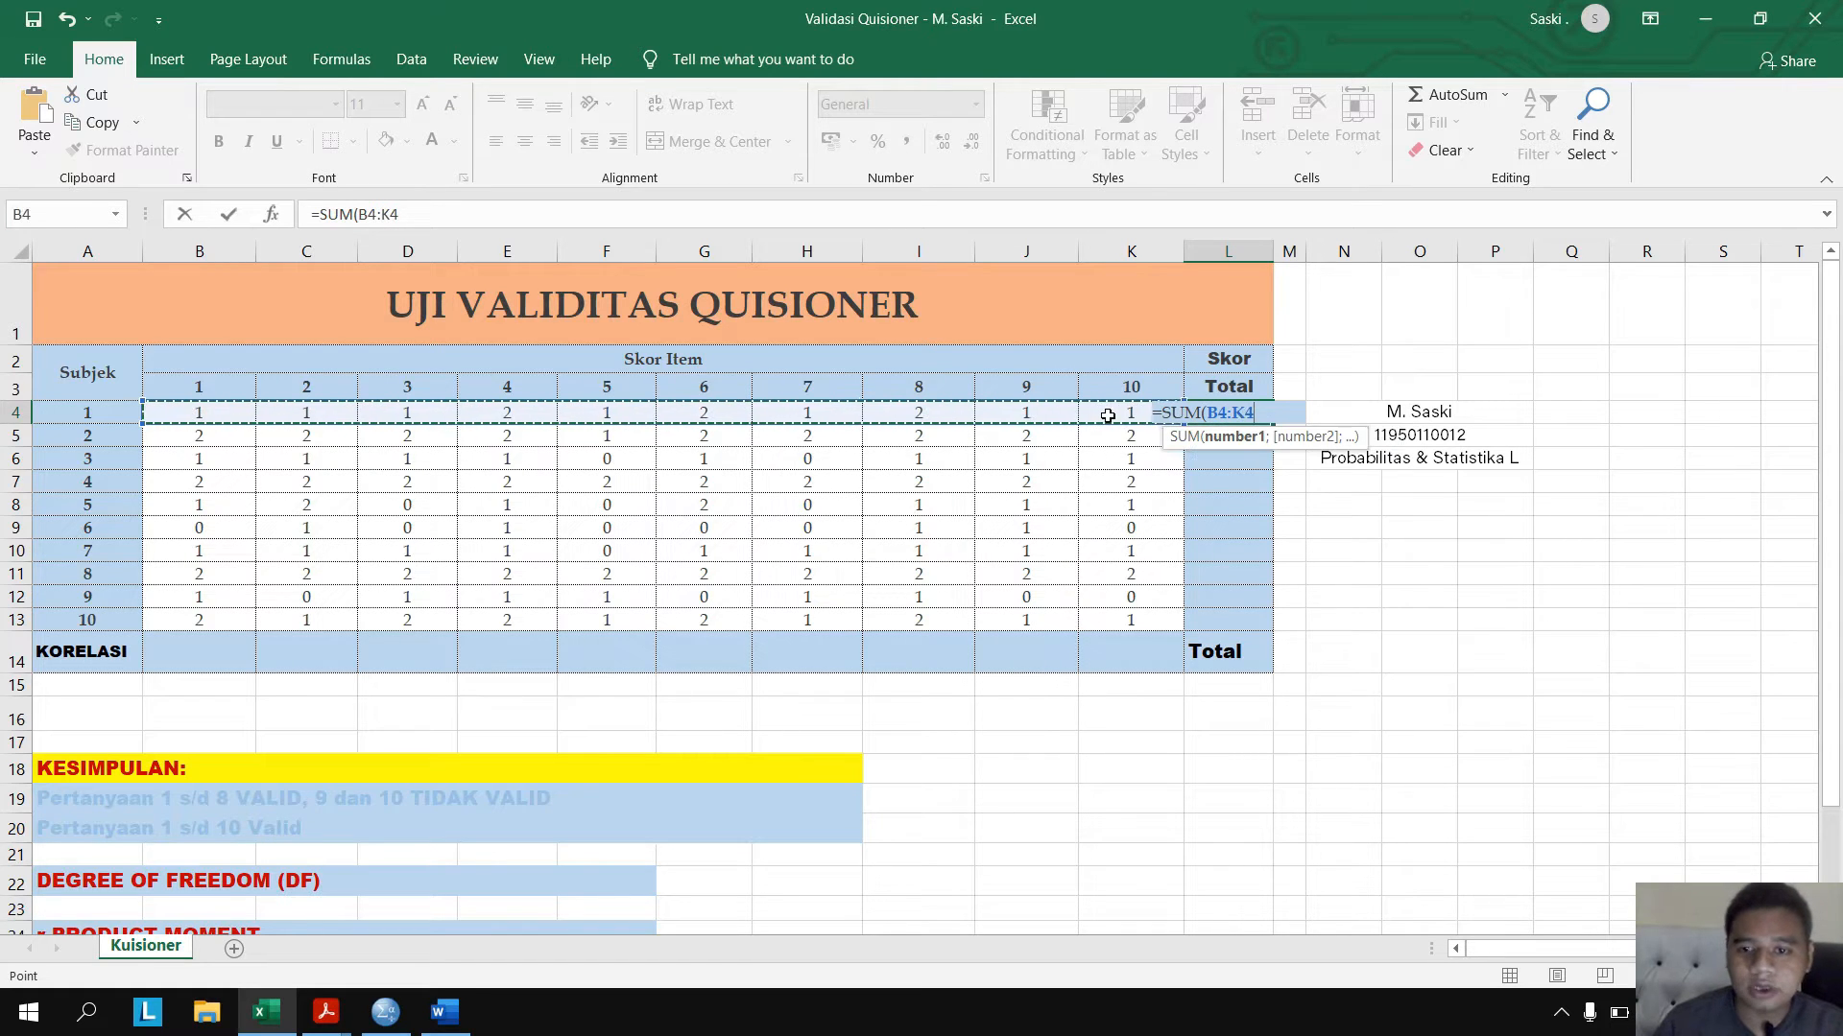
{"action": "key", "text": "Return"}
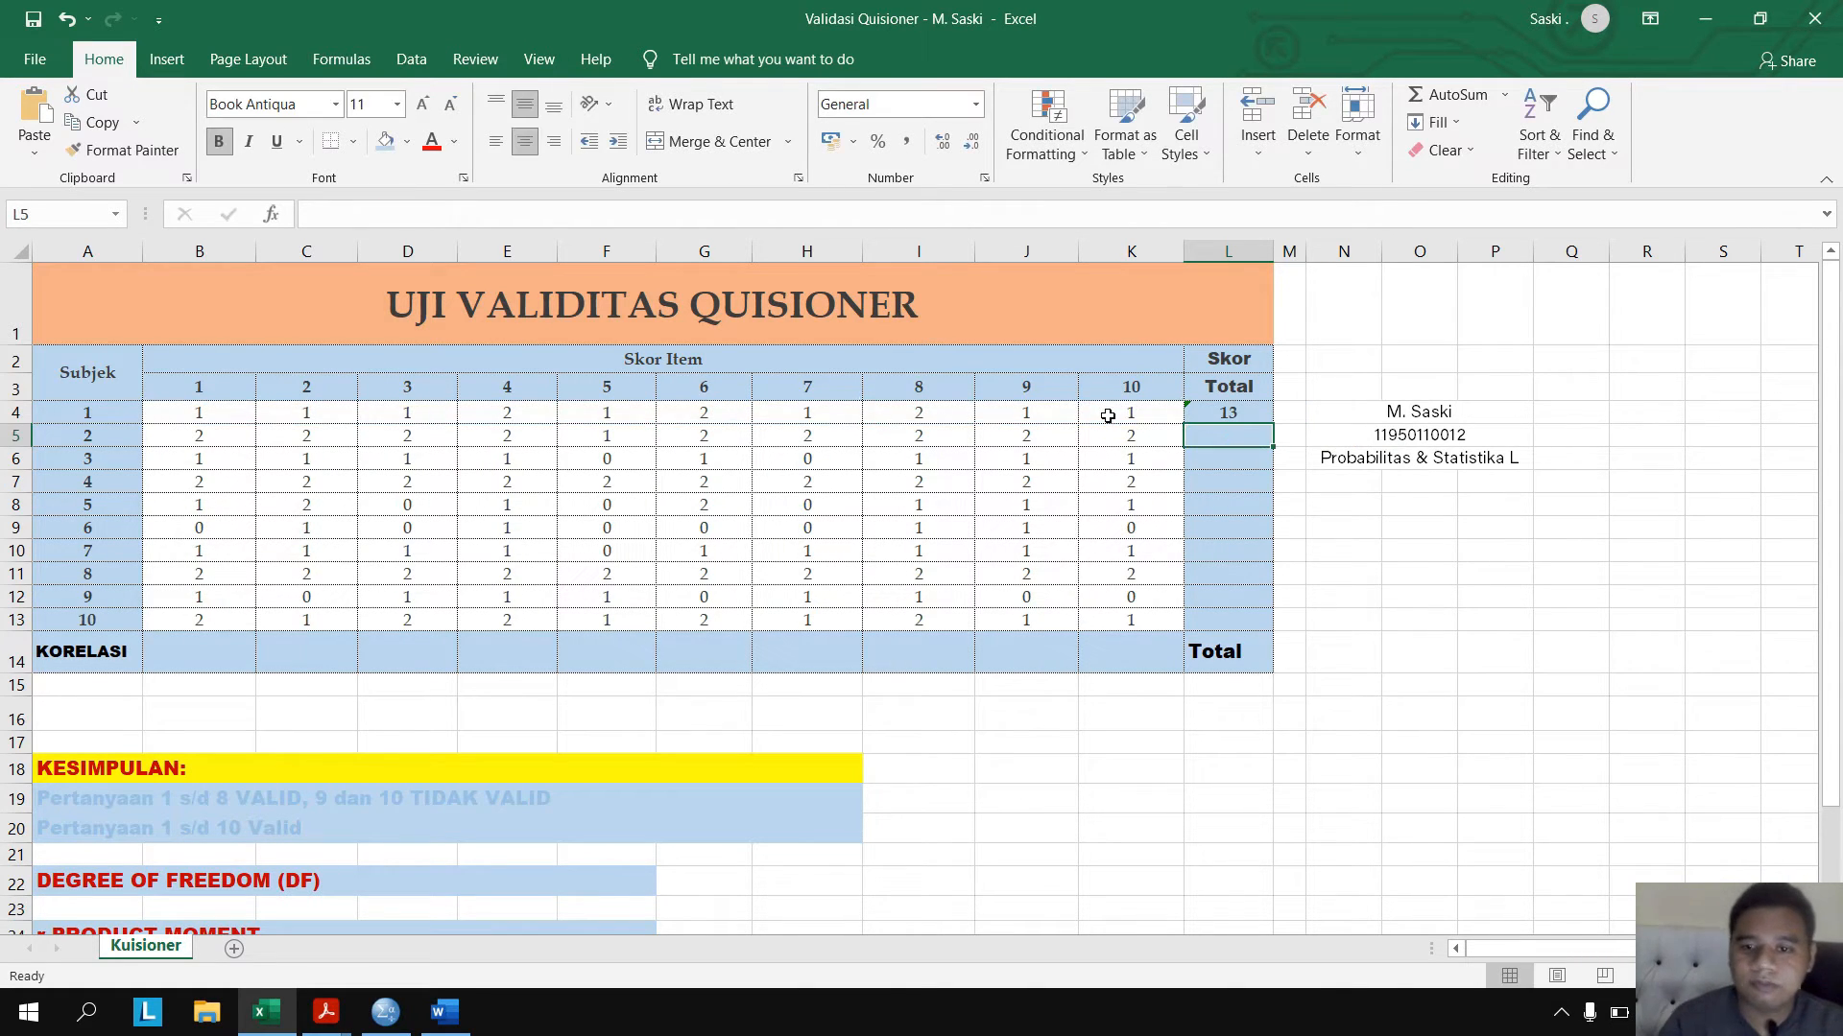
{"action": "left_click", "coordinate": [1239, 414]}
{"action": "left_click_drag", "start_coordinate": [1275, 424], "coordinate": [1276, 633]}
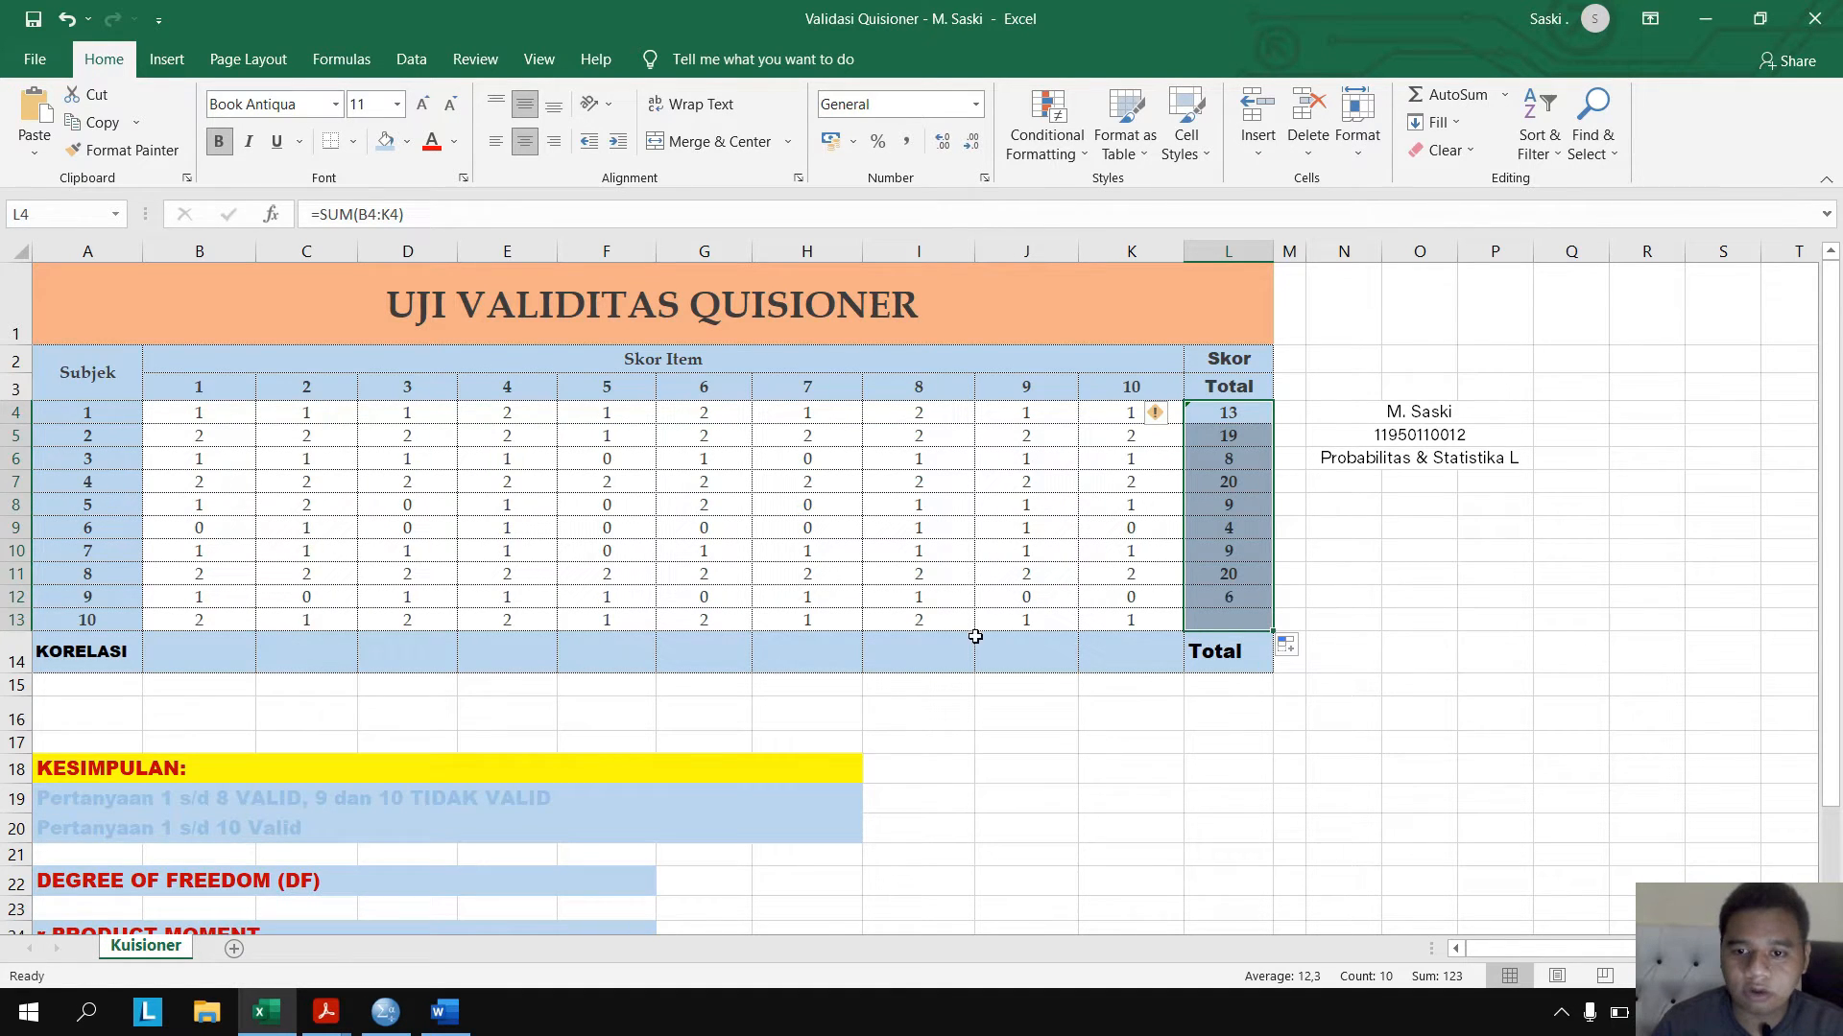
- Enter =CORREL(B4:B13;$L$4:$L$13) in B14 to correlate item 1 with the total scores
{"action": "left_click", "coordinate": [196, 661]}
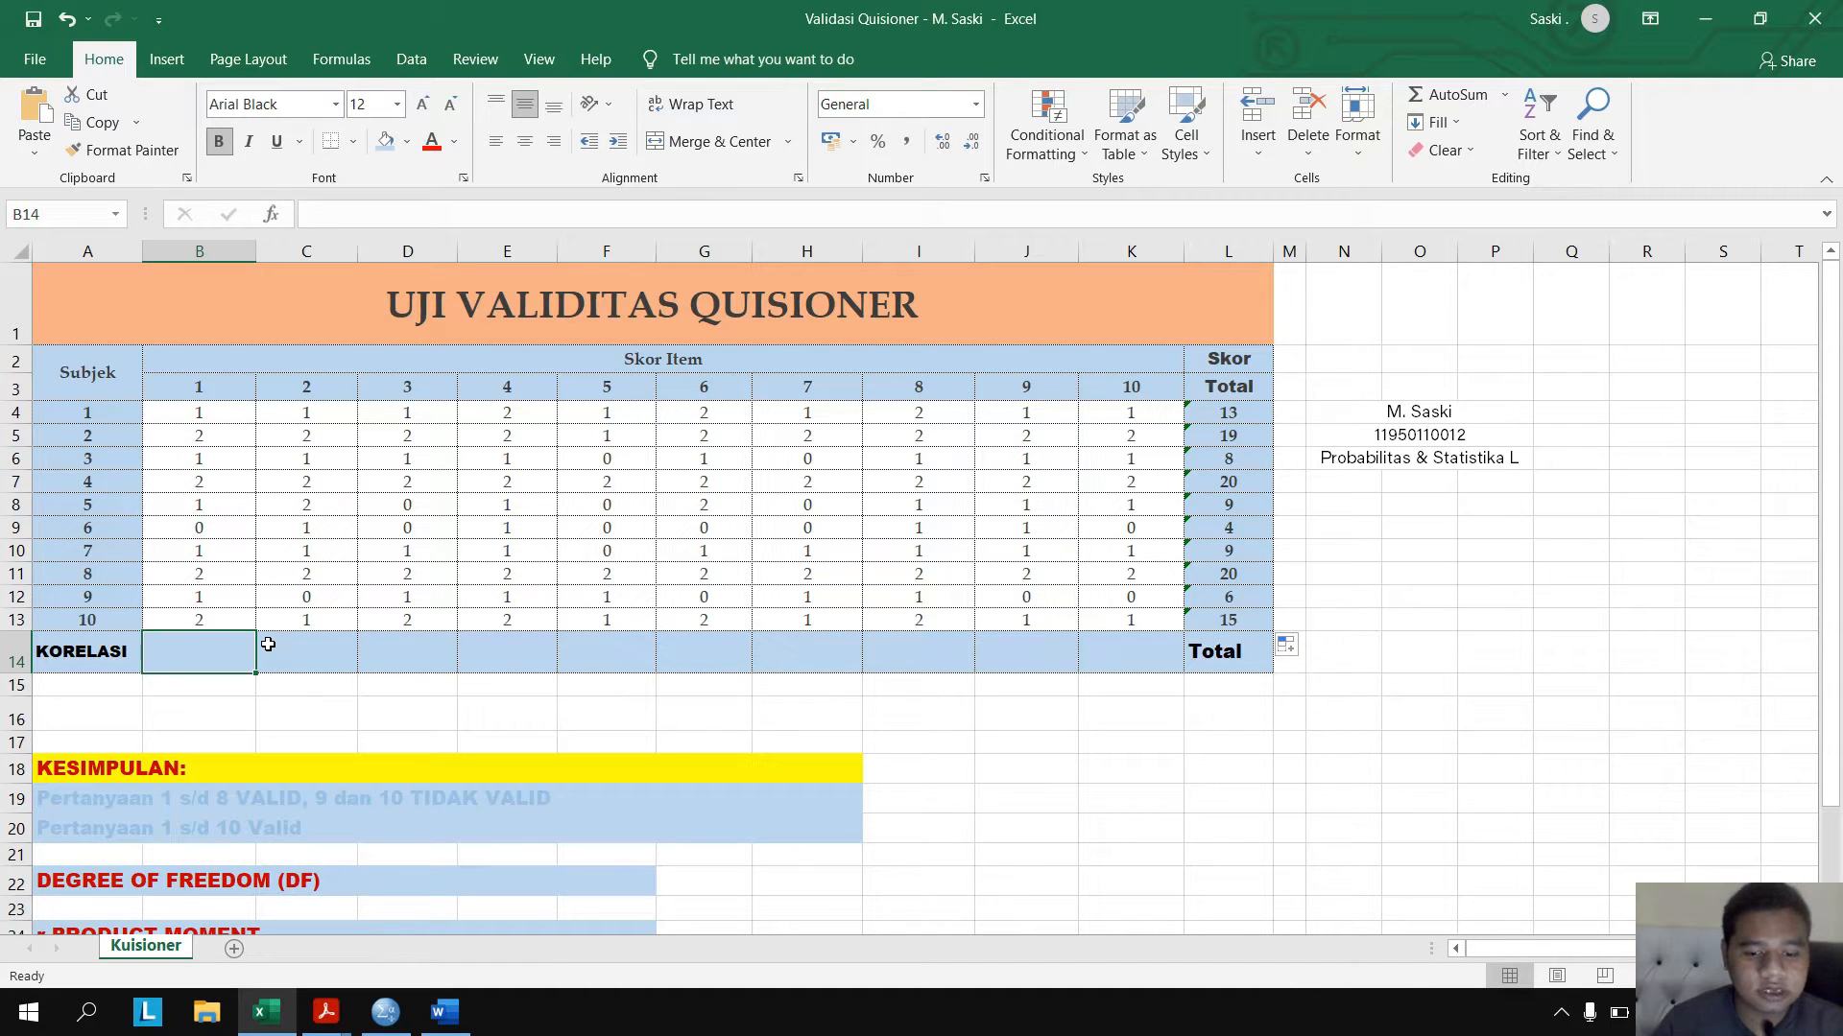
{"action": "type", "text": "=CO"}
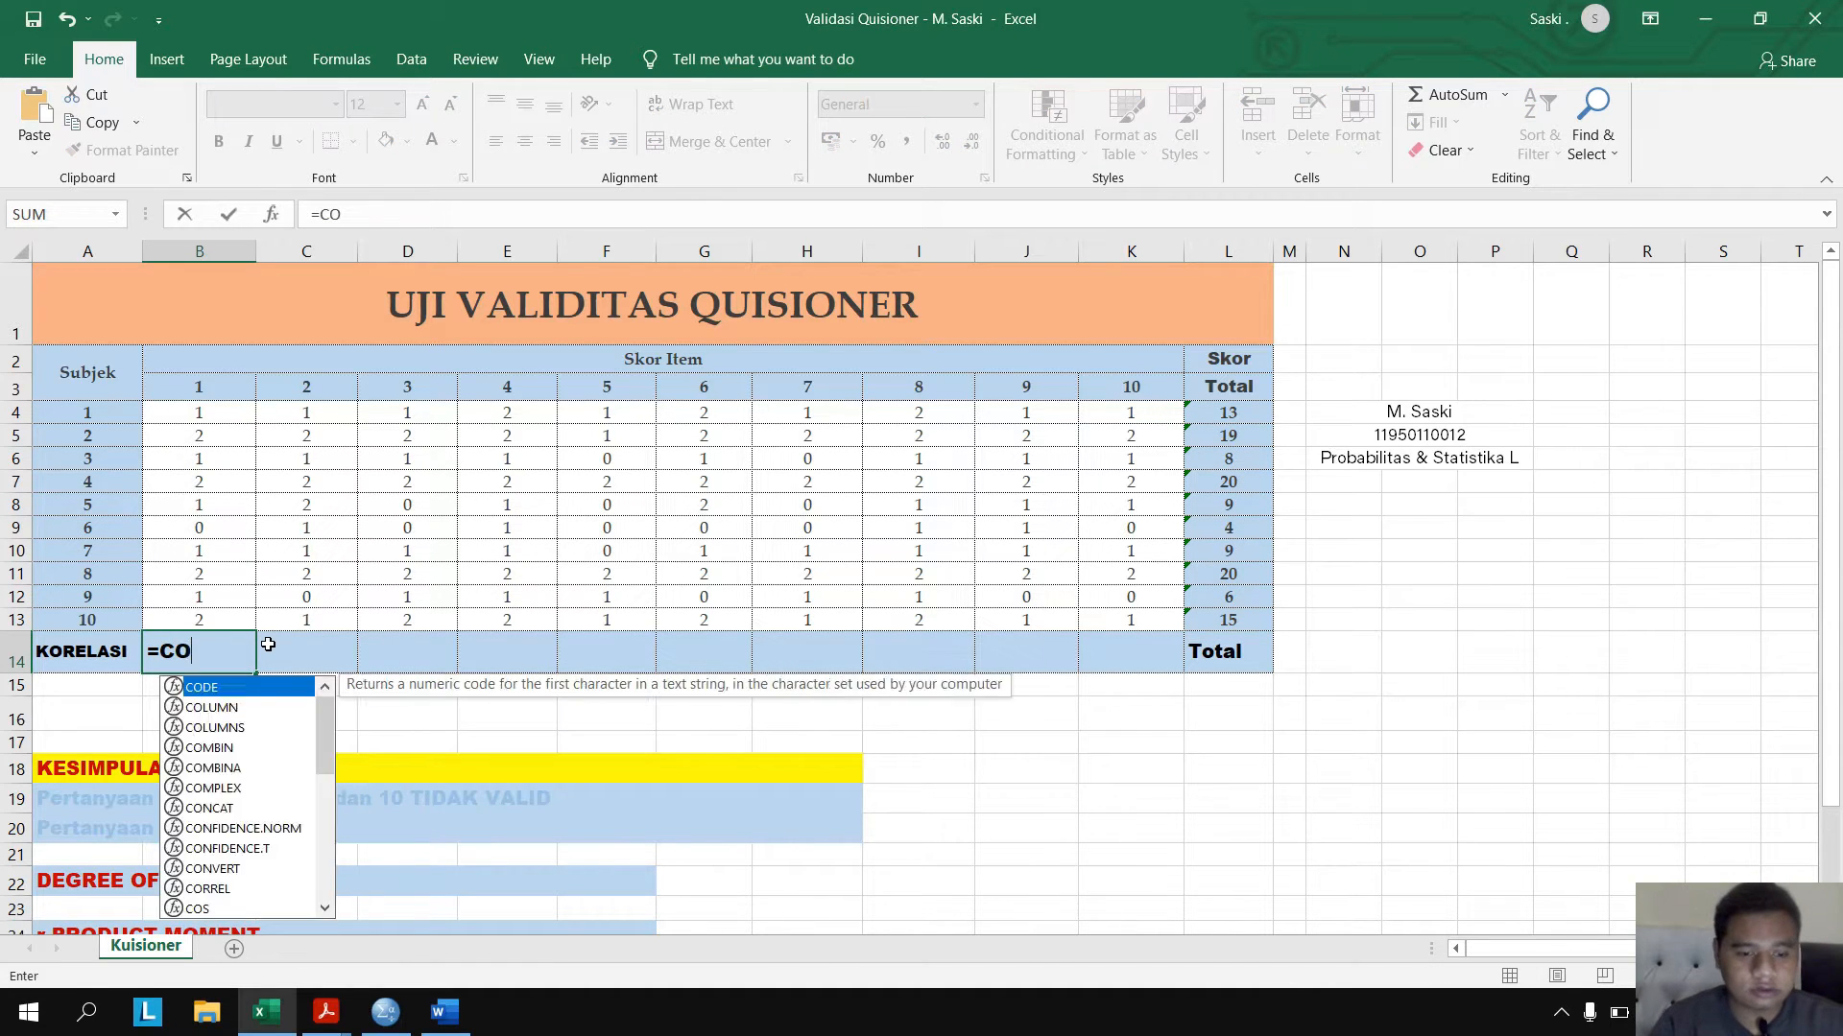
{"action": "type", "text": "RREL("}
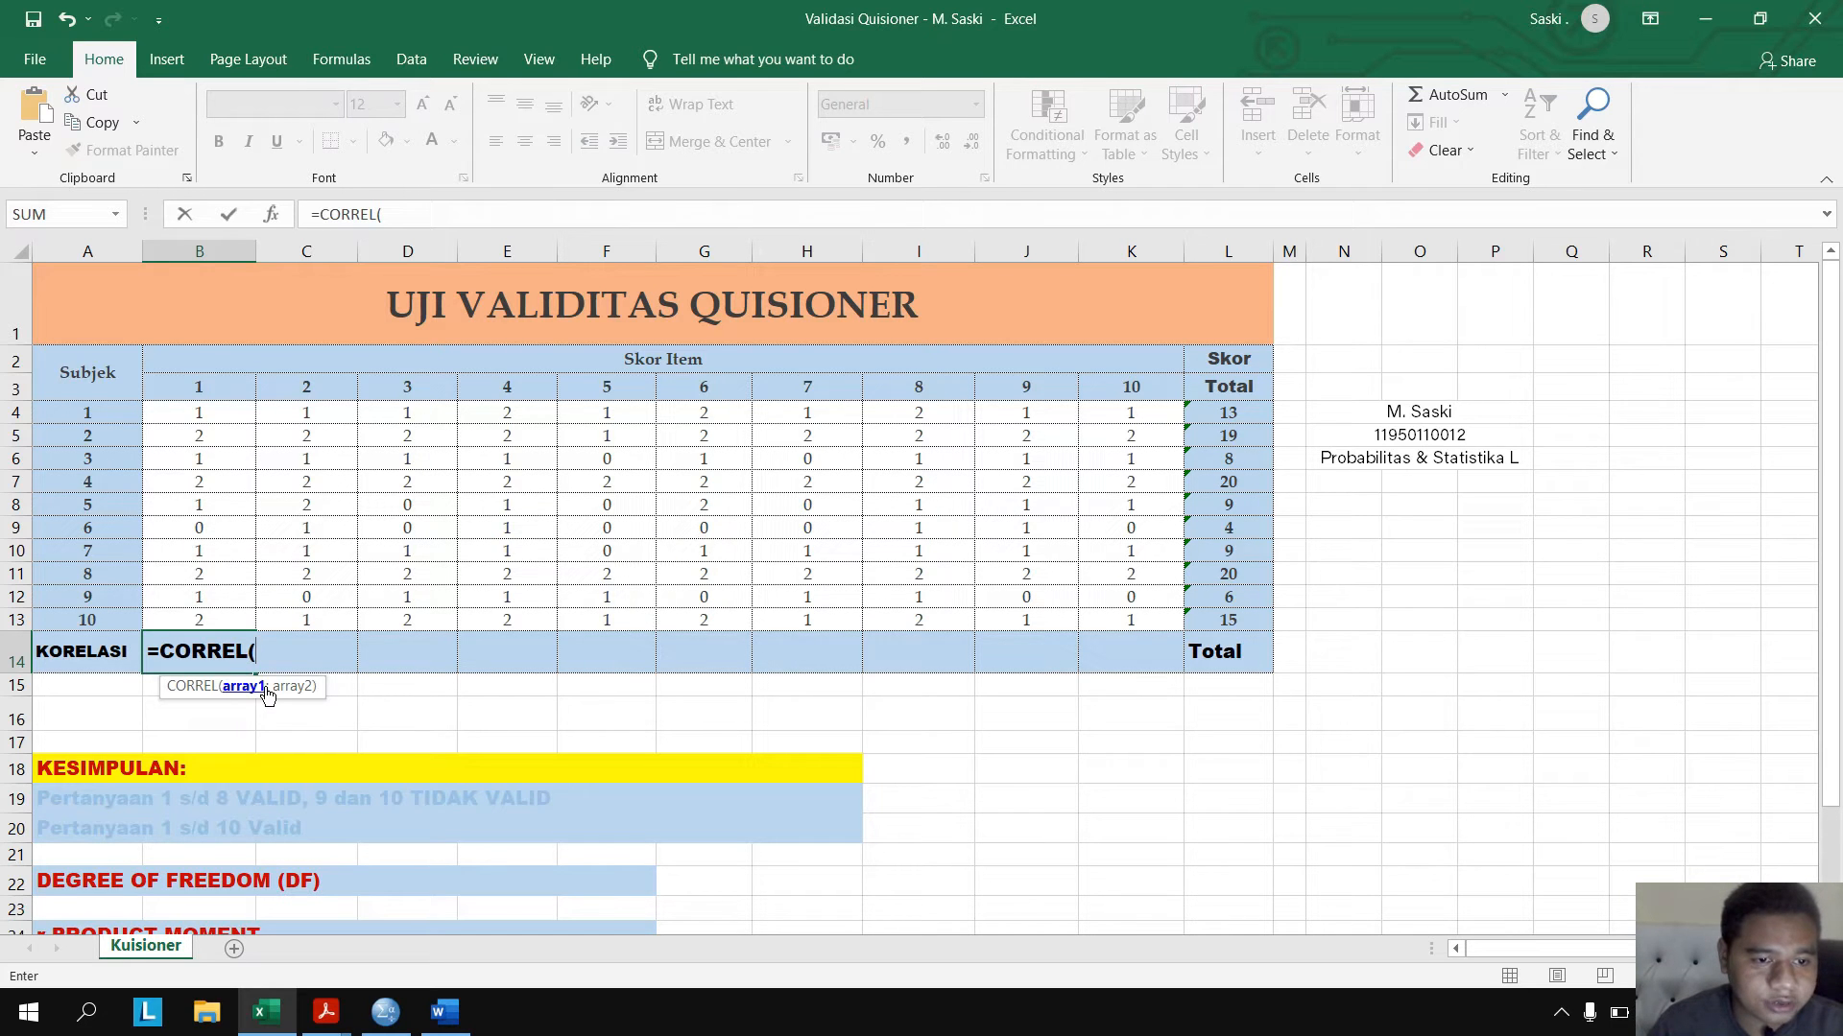
{"action": "left_click_drag", "start_coordinate": [207, 413], "coordinate": [219, 623]}
{"action": "type", "text": ";"}
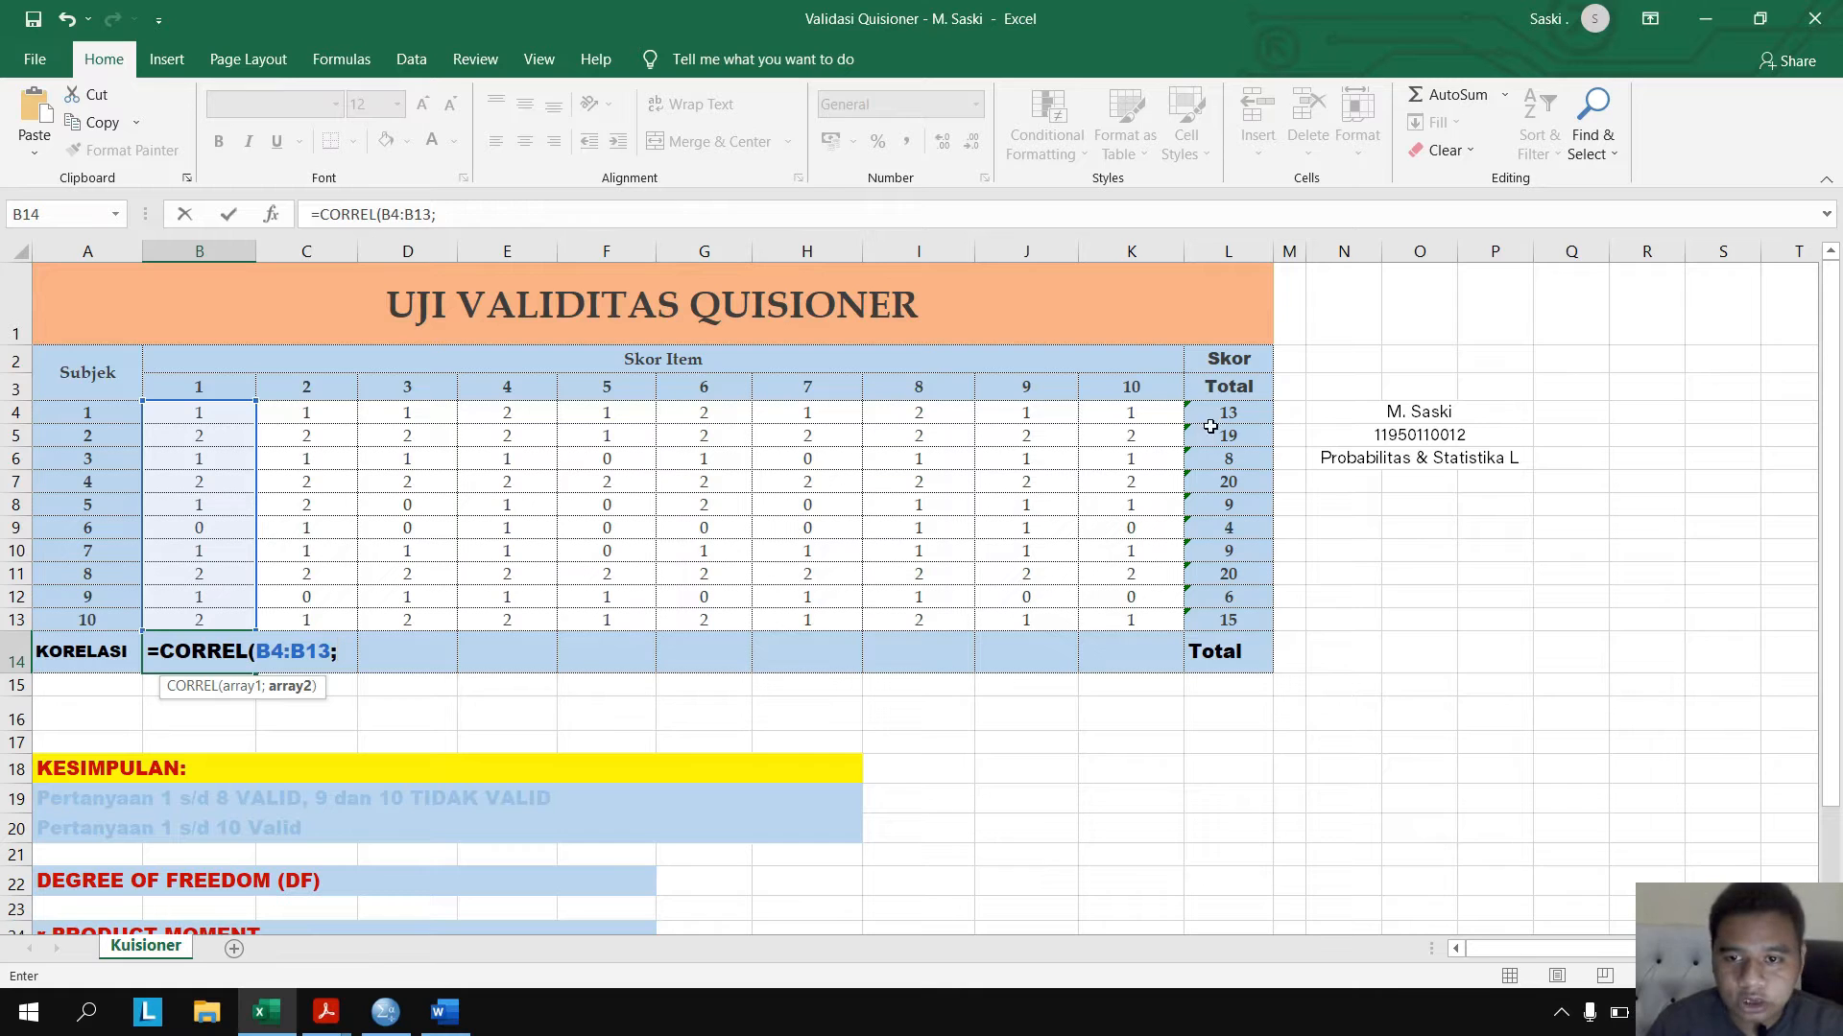
{"action": "left_click_drag", "start_coordinate": [1222, 412], "coordinate": [1215, 624]}
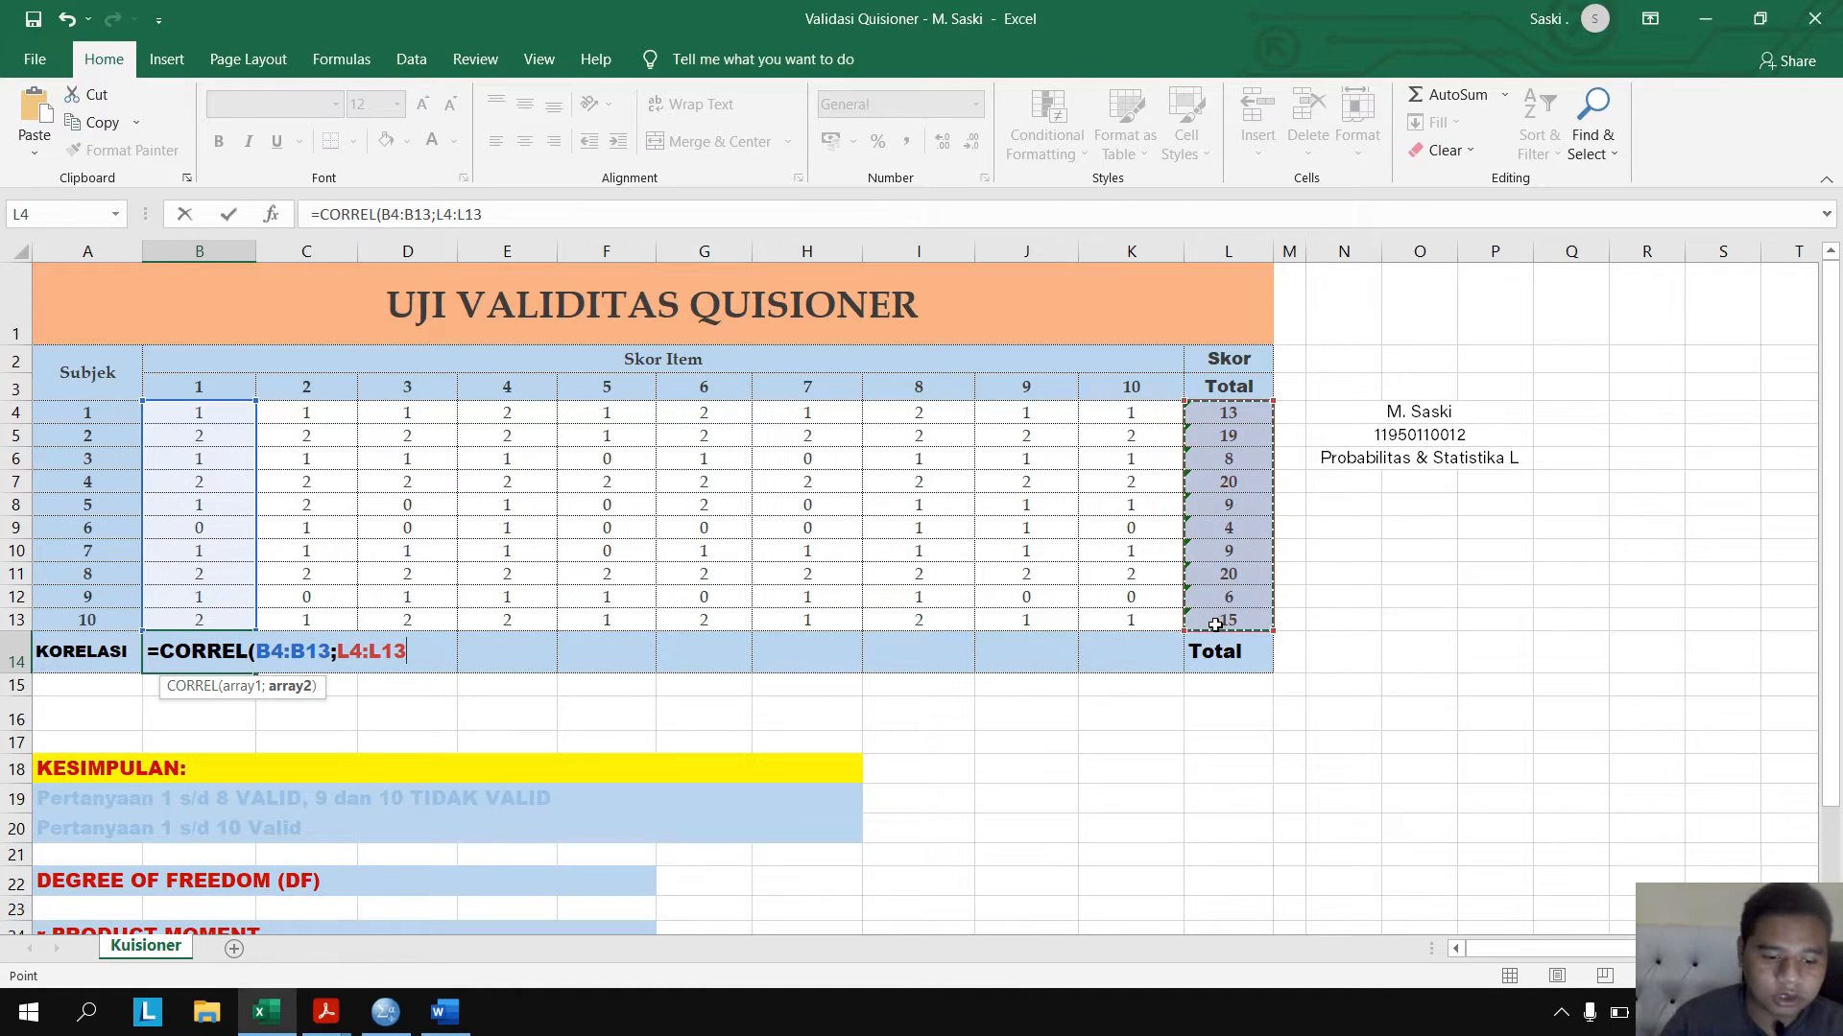
{"action": "key", "text": "F4"}
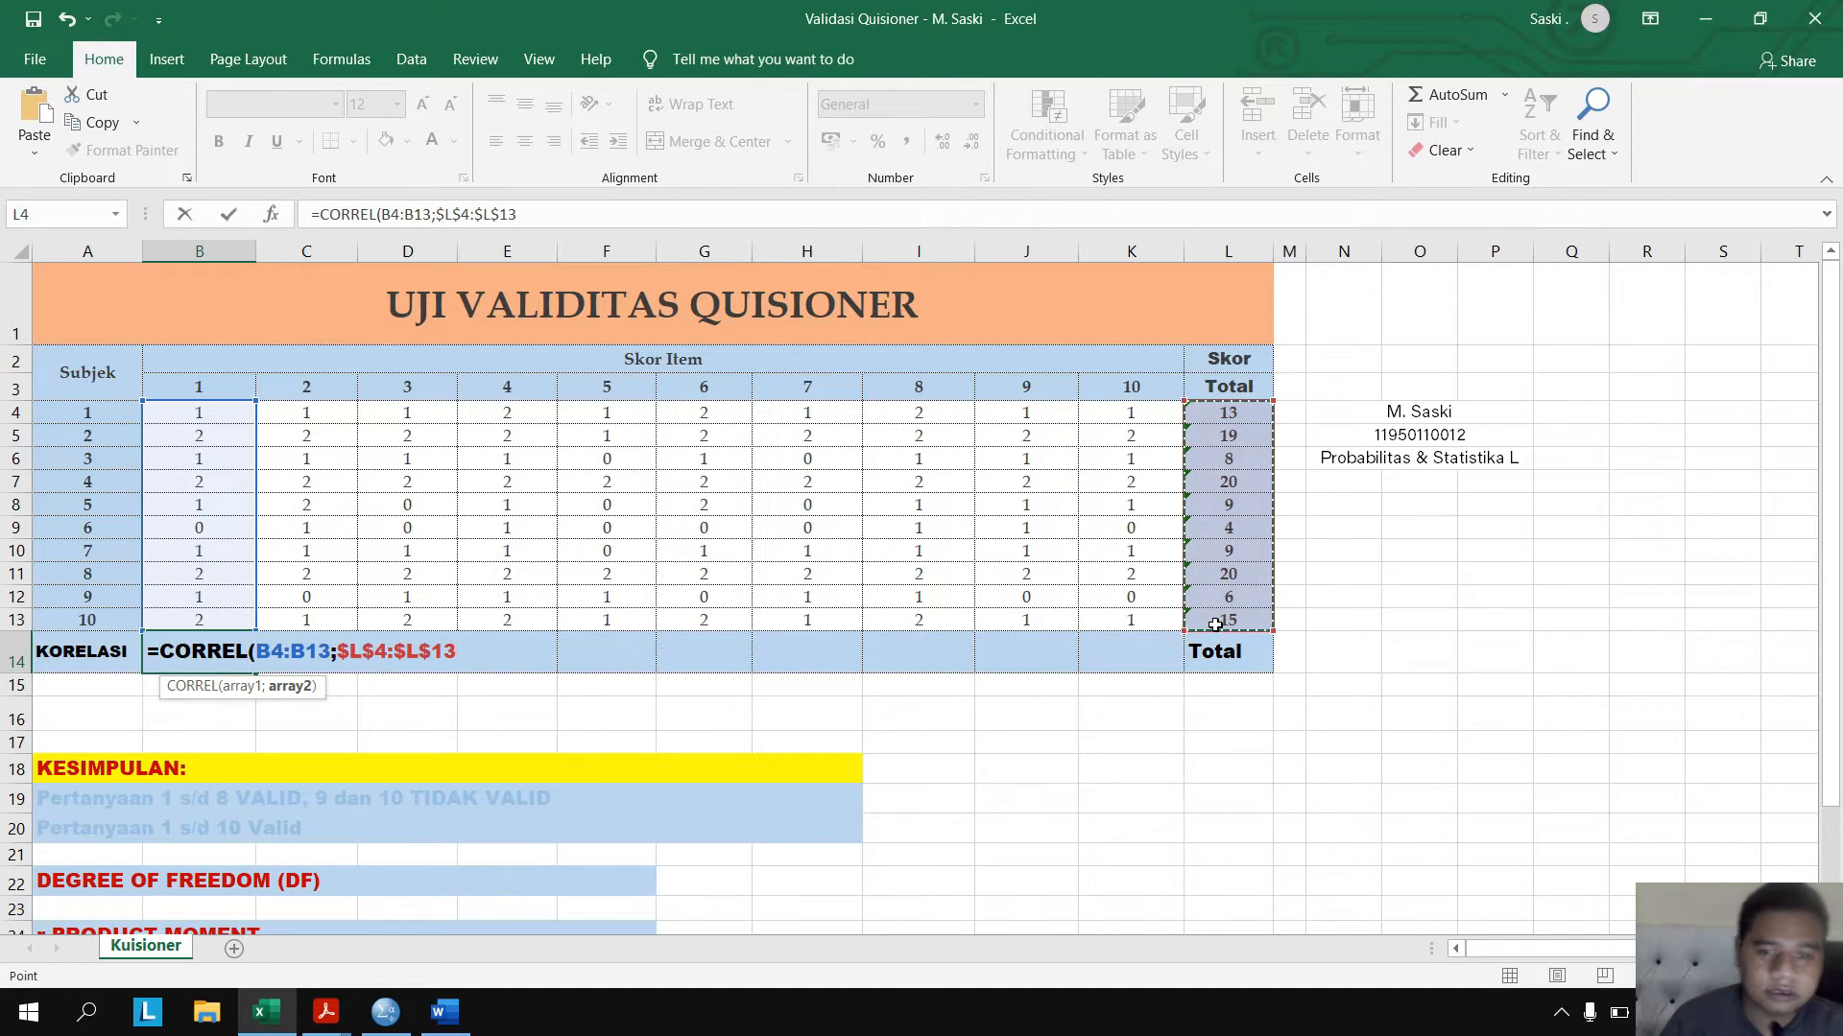
{"action": "type", "text": ")"}
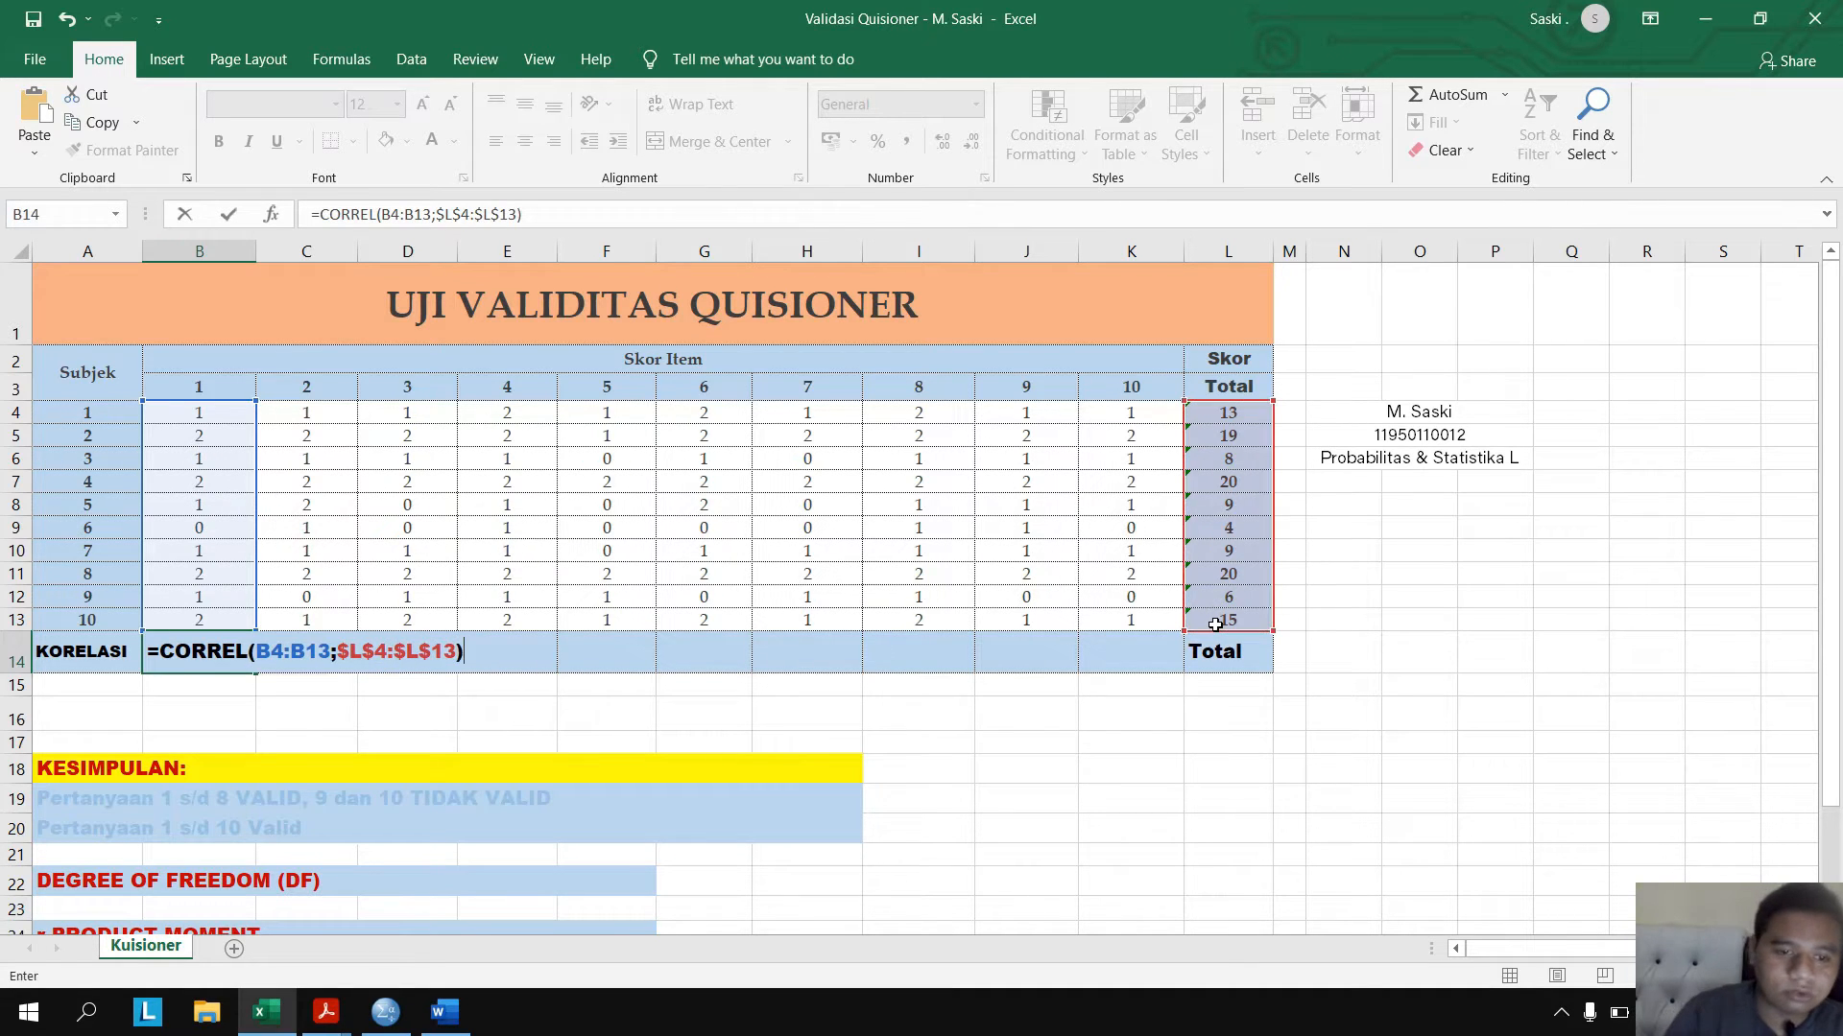
{"action": "key", "text": "Return"}
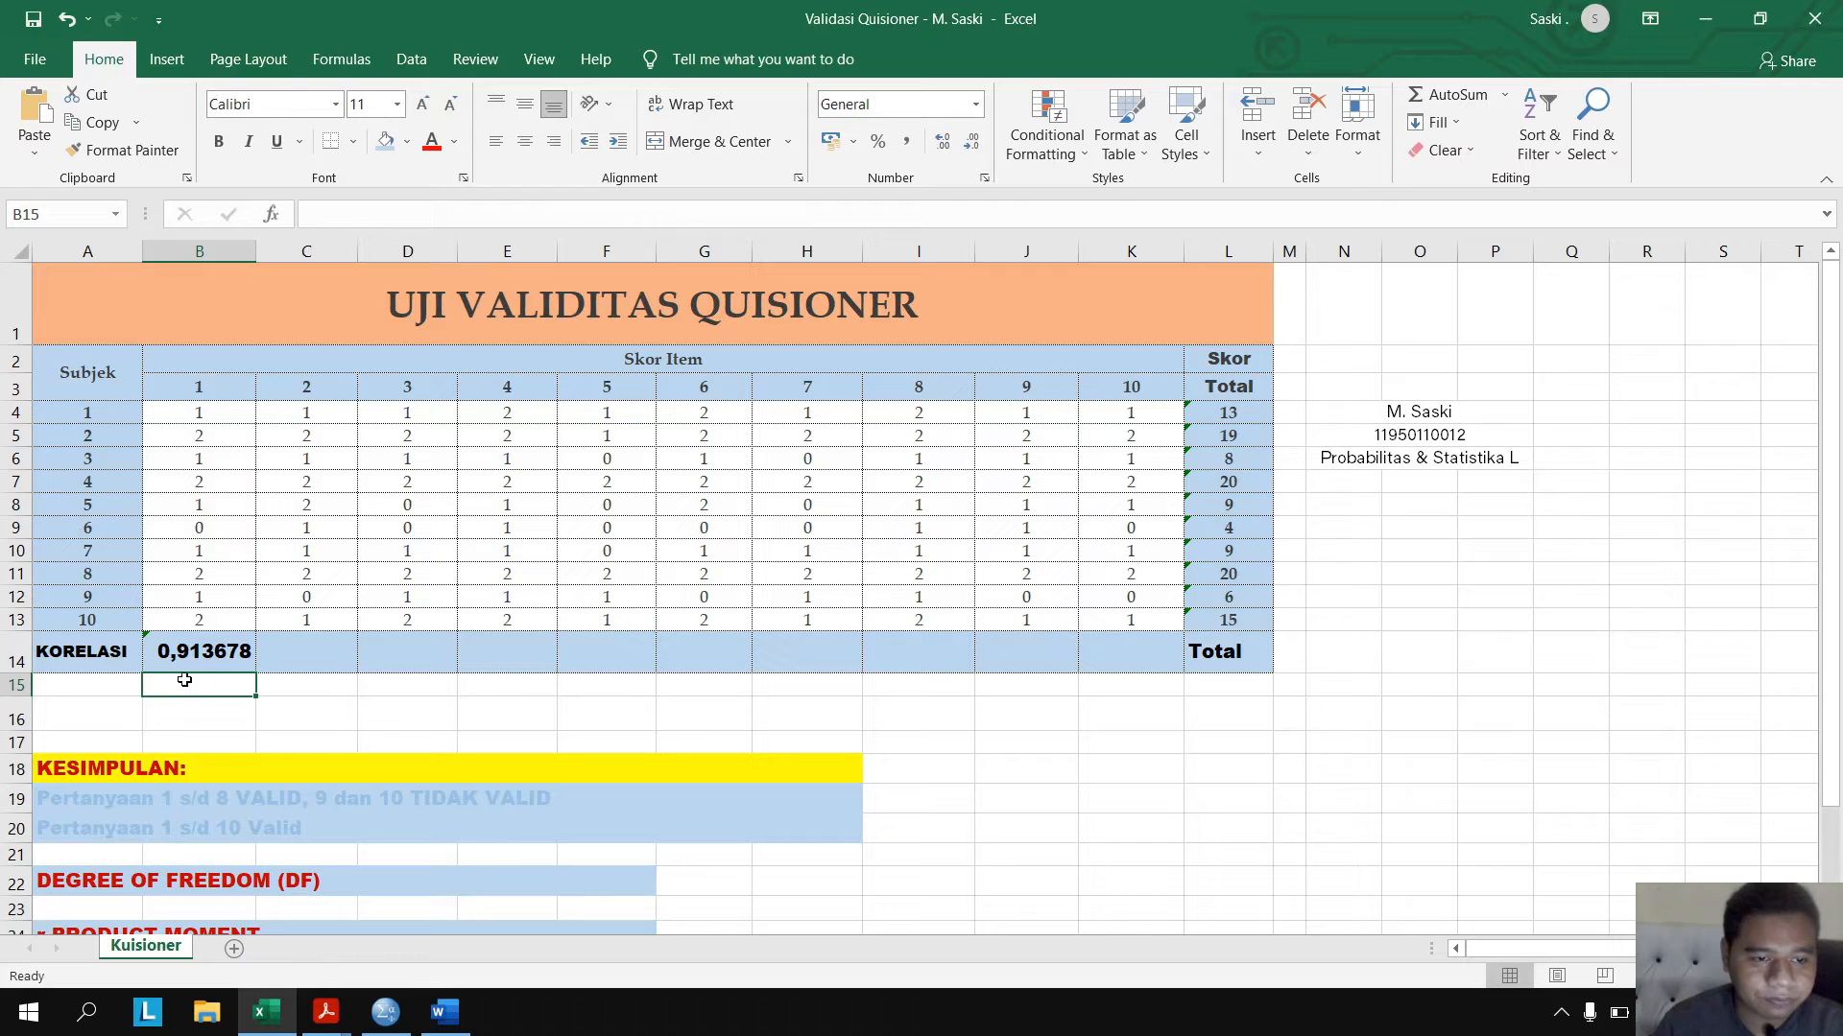
- Fill the correlation formula from B14 across to K14 and check the copied formula in C14
{"action": "left_click", "coordinate": [199, 651]}
{"action": "left_click_drag", "start_coordinate": [255, 676], "coordinate": [1148, 669]}
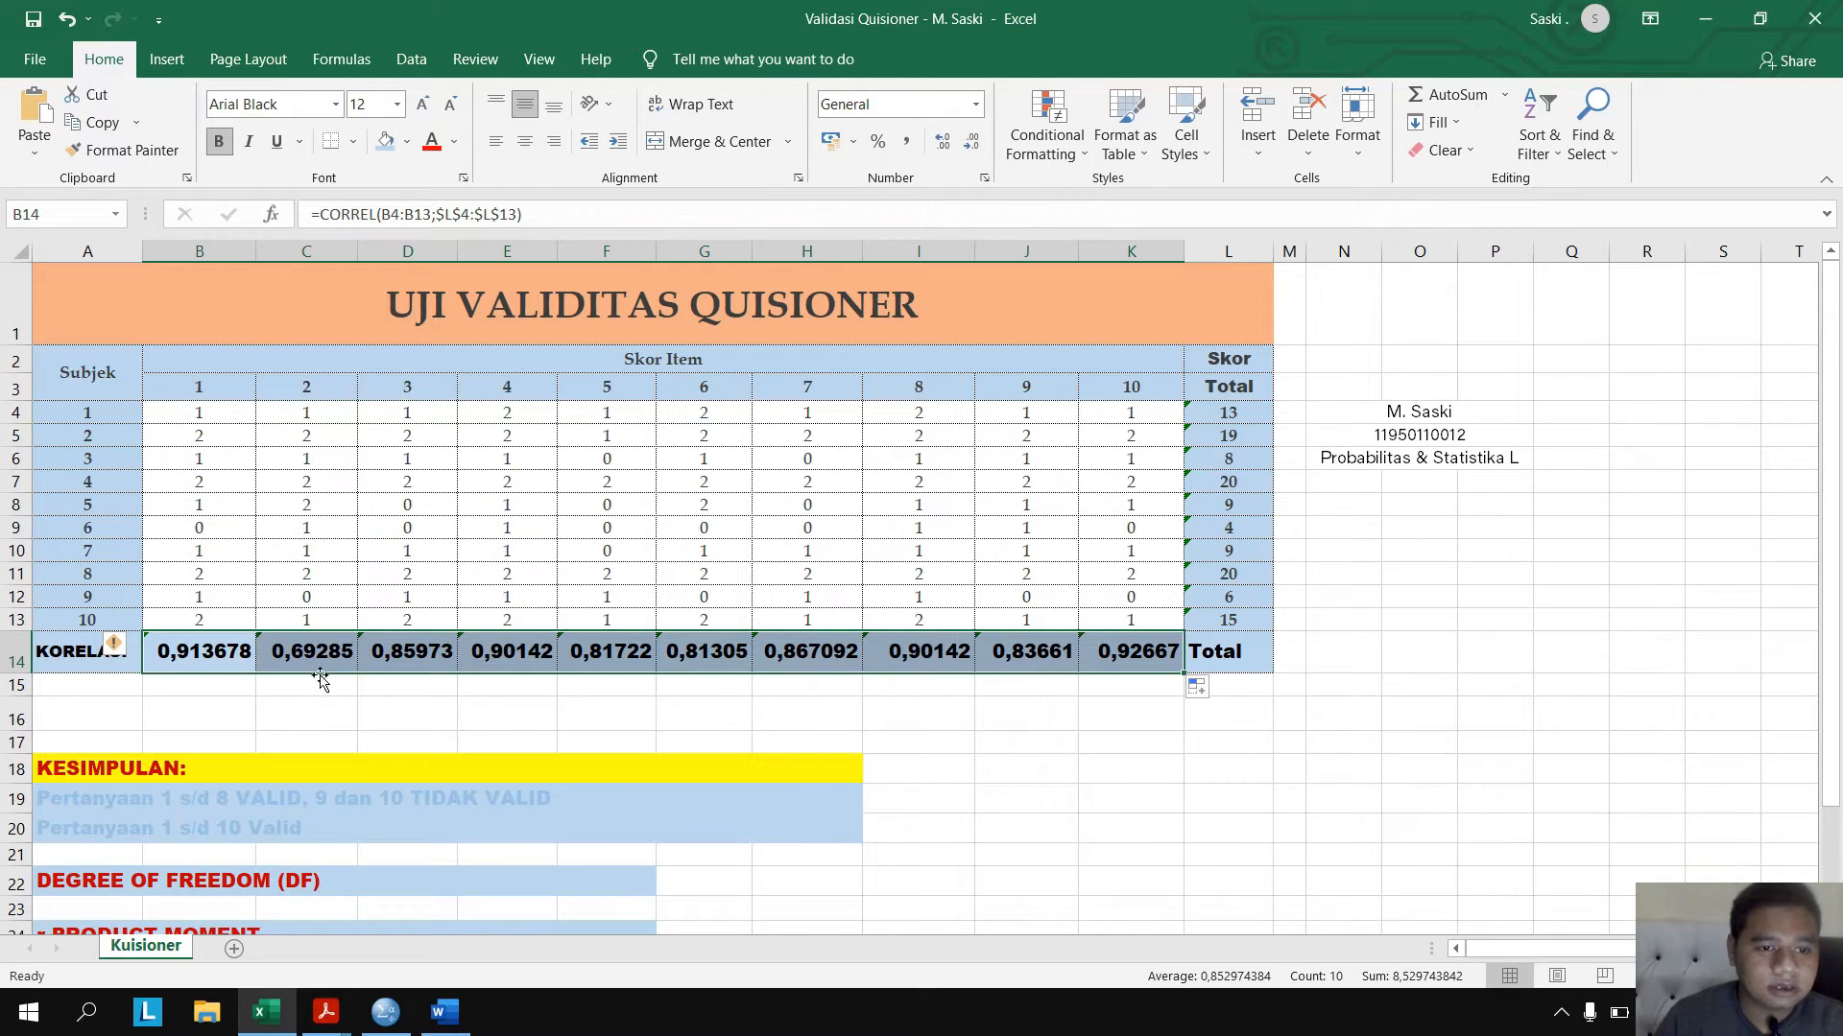
{"action": "left_click", "coordinate": [298, 651]}
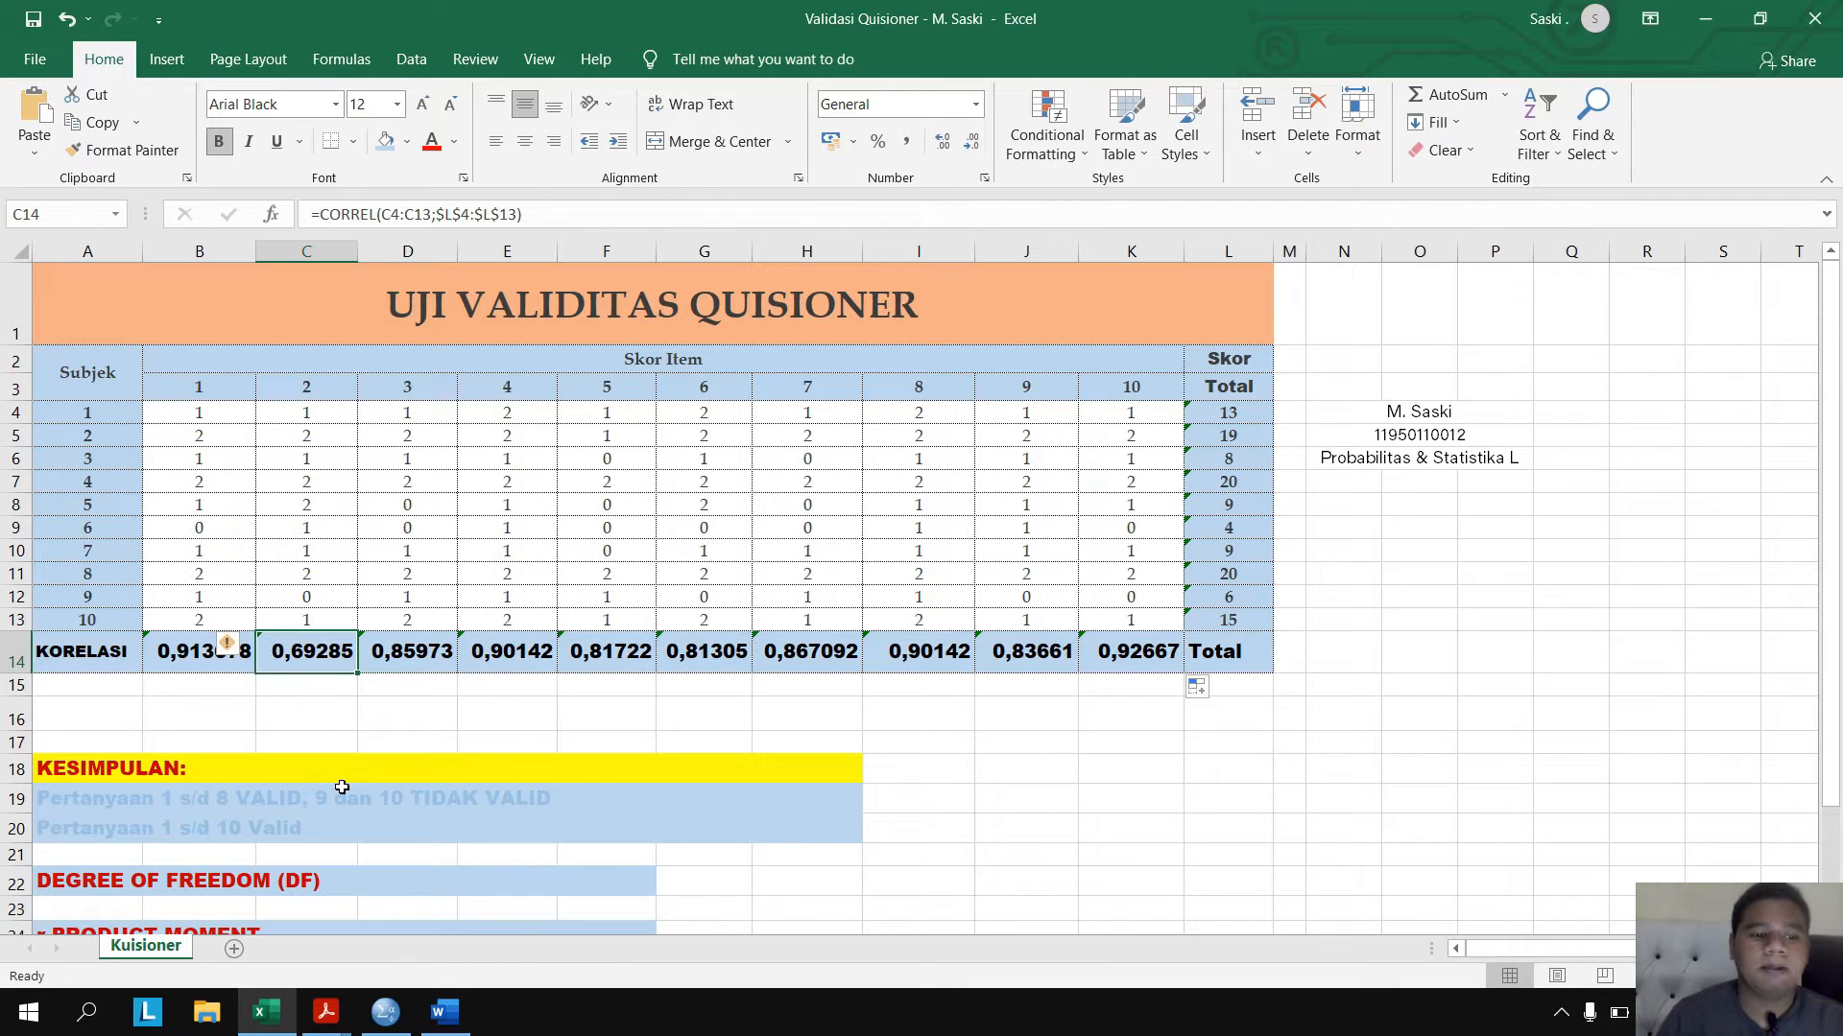
- Calculate the degree of freedom in D22 with =10-2, based on the number of subjects
{"action": "scroll", "coordinate": [342, 787], "scroll_direction": "down", "scroll_amount": 2}
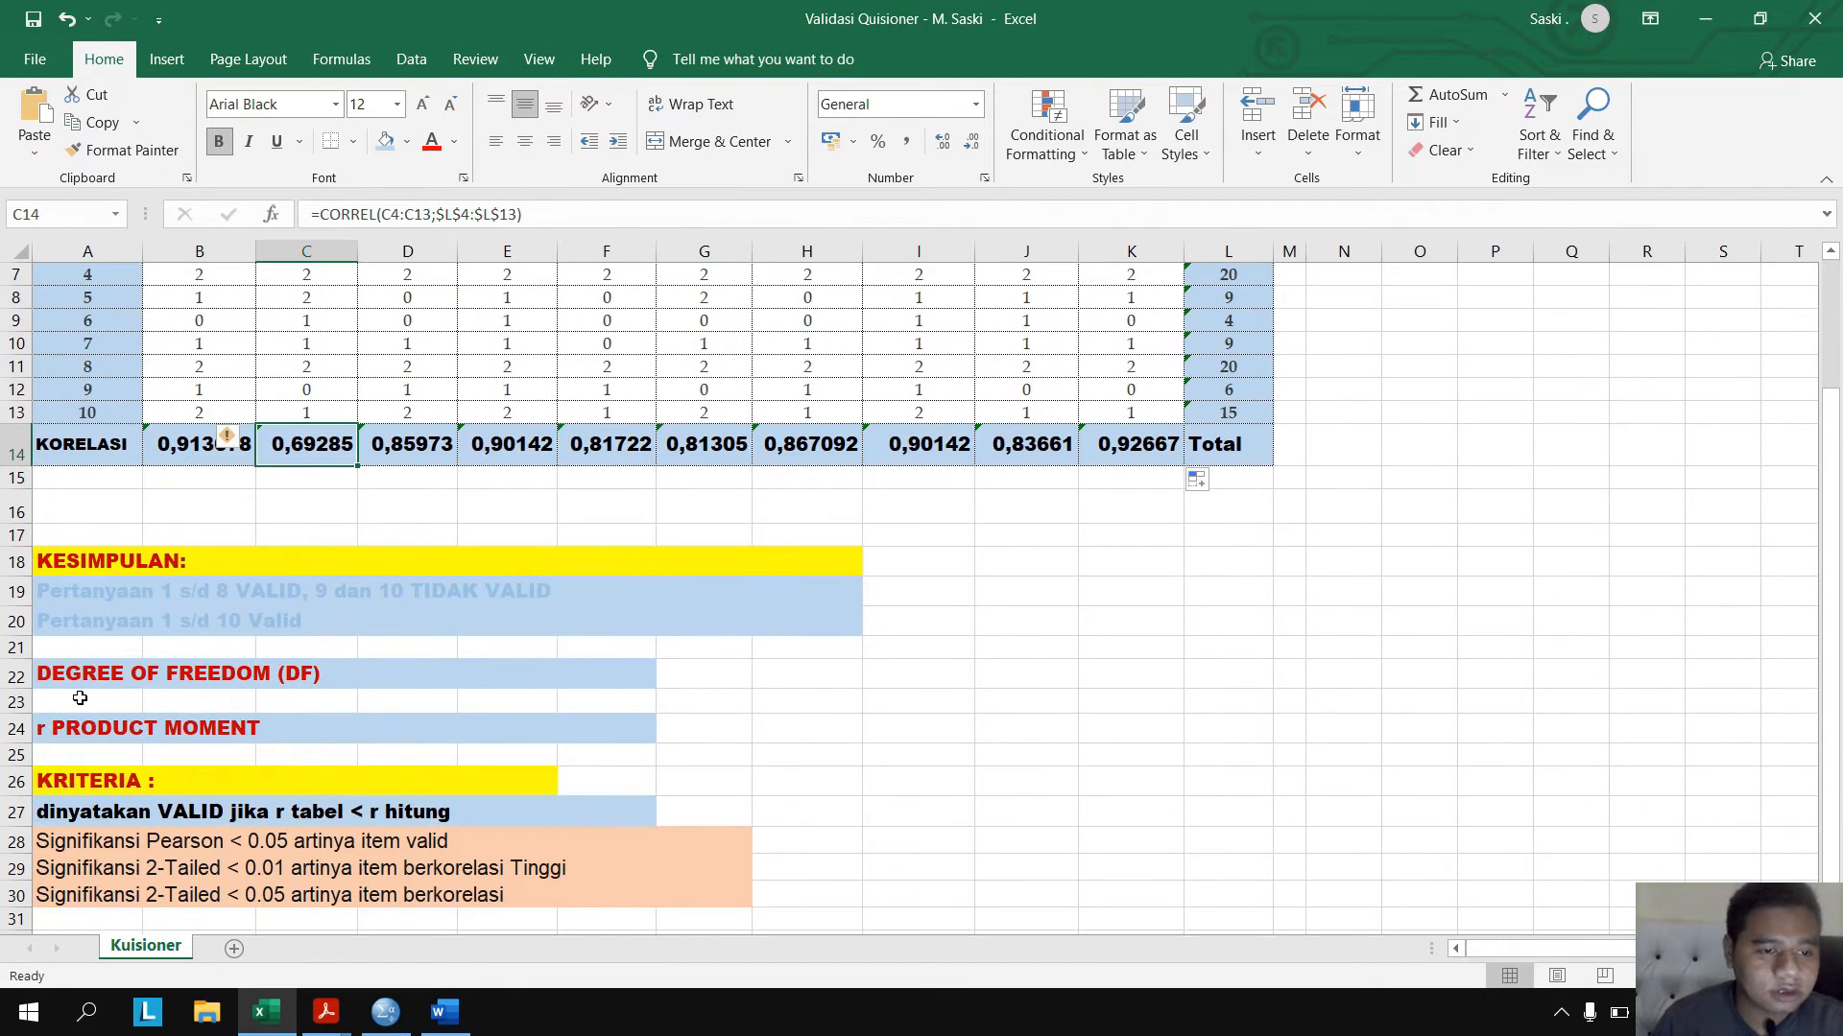
{"action": "left_click", "coordinate": [397, 672]}
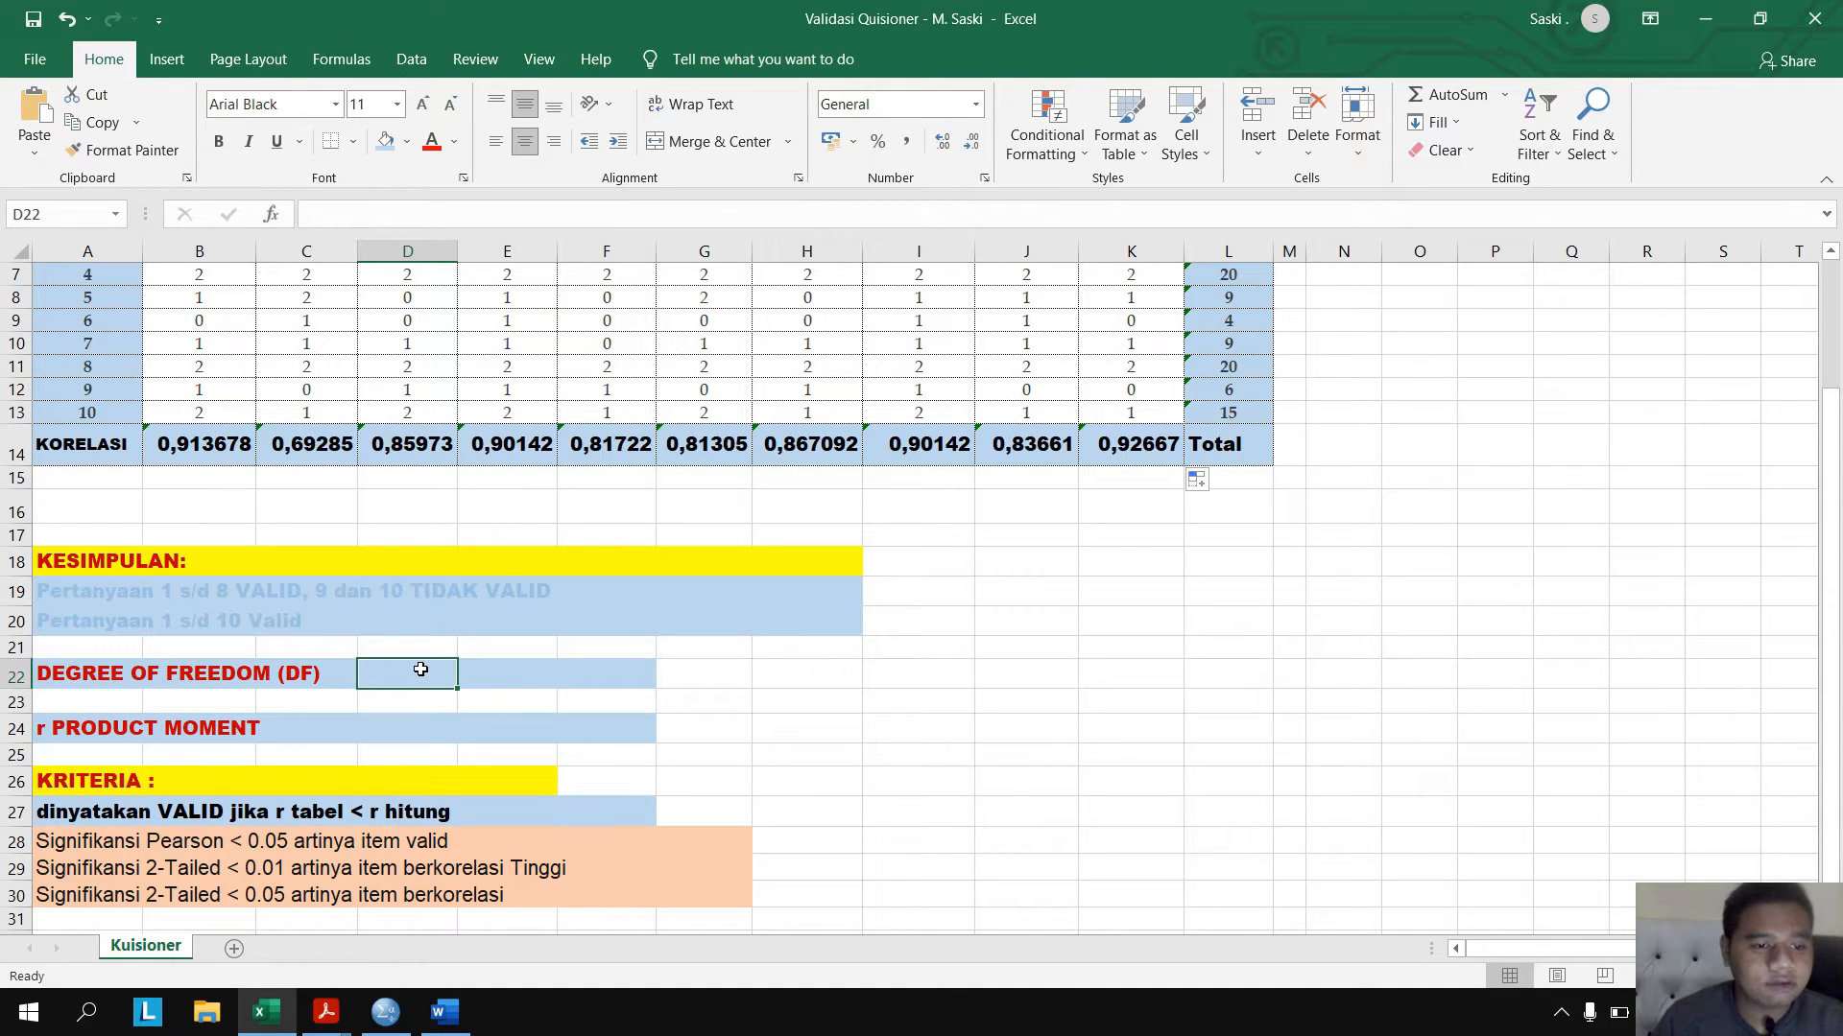
{"action": "scroll", "coordinate": [461, 682], "scroll_direction": "up", "scroll_amount": 2}
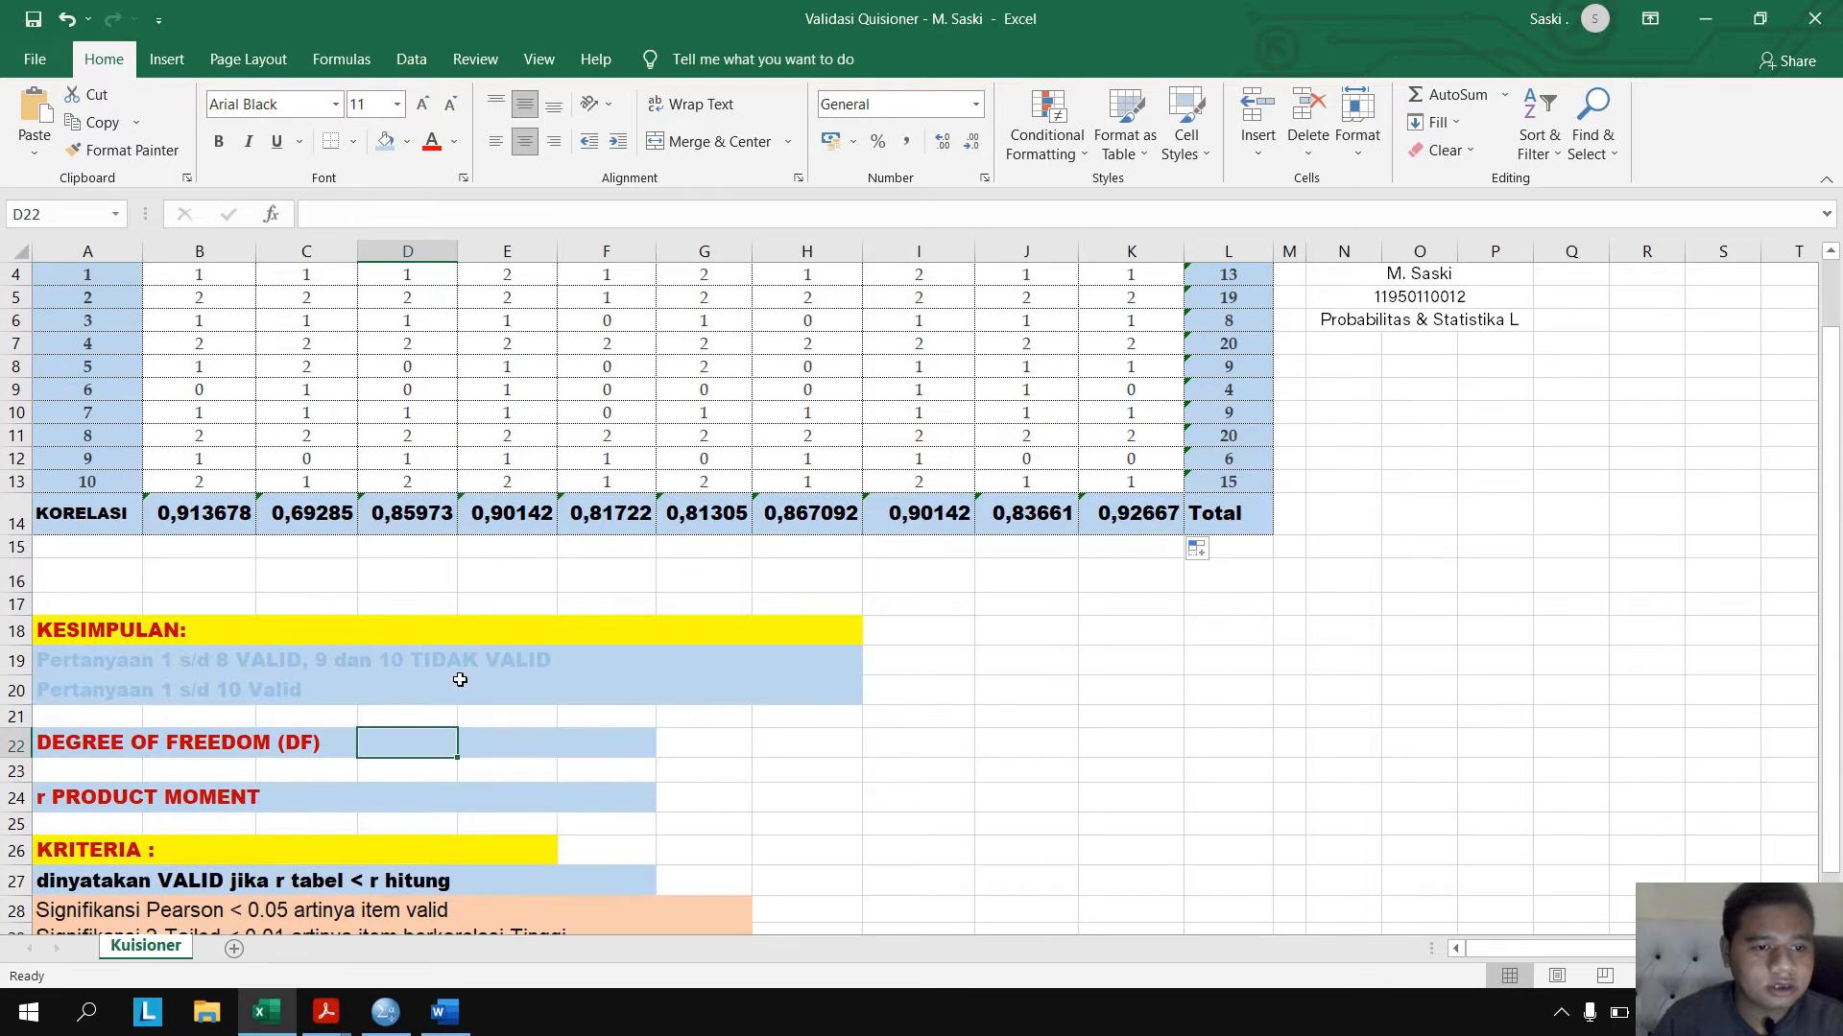
{"action": "scroll", "coordinate": [460, 679], "scroll_direction": "down", "scroll_amount": 1}
{"action": "scroll", "coordinate": [461, 679], "scroll_direction": "down", "scroll_amount": 1}
{"action": "left_click", "coordinate": [97, 482]}
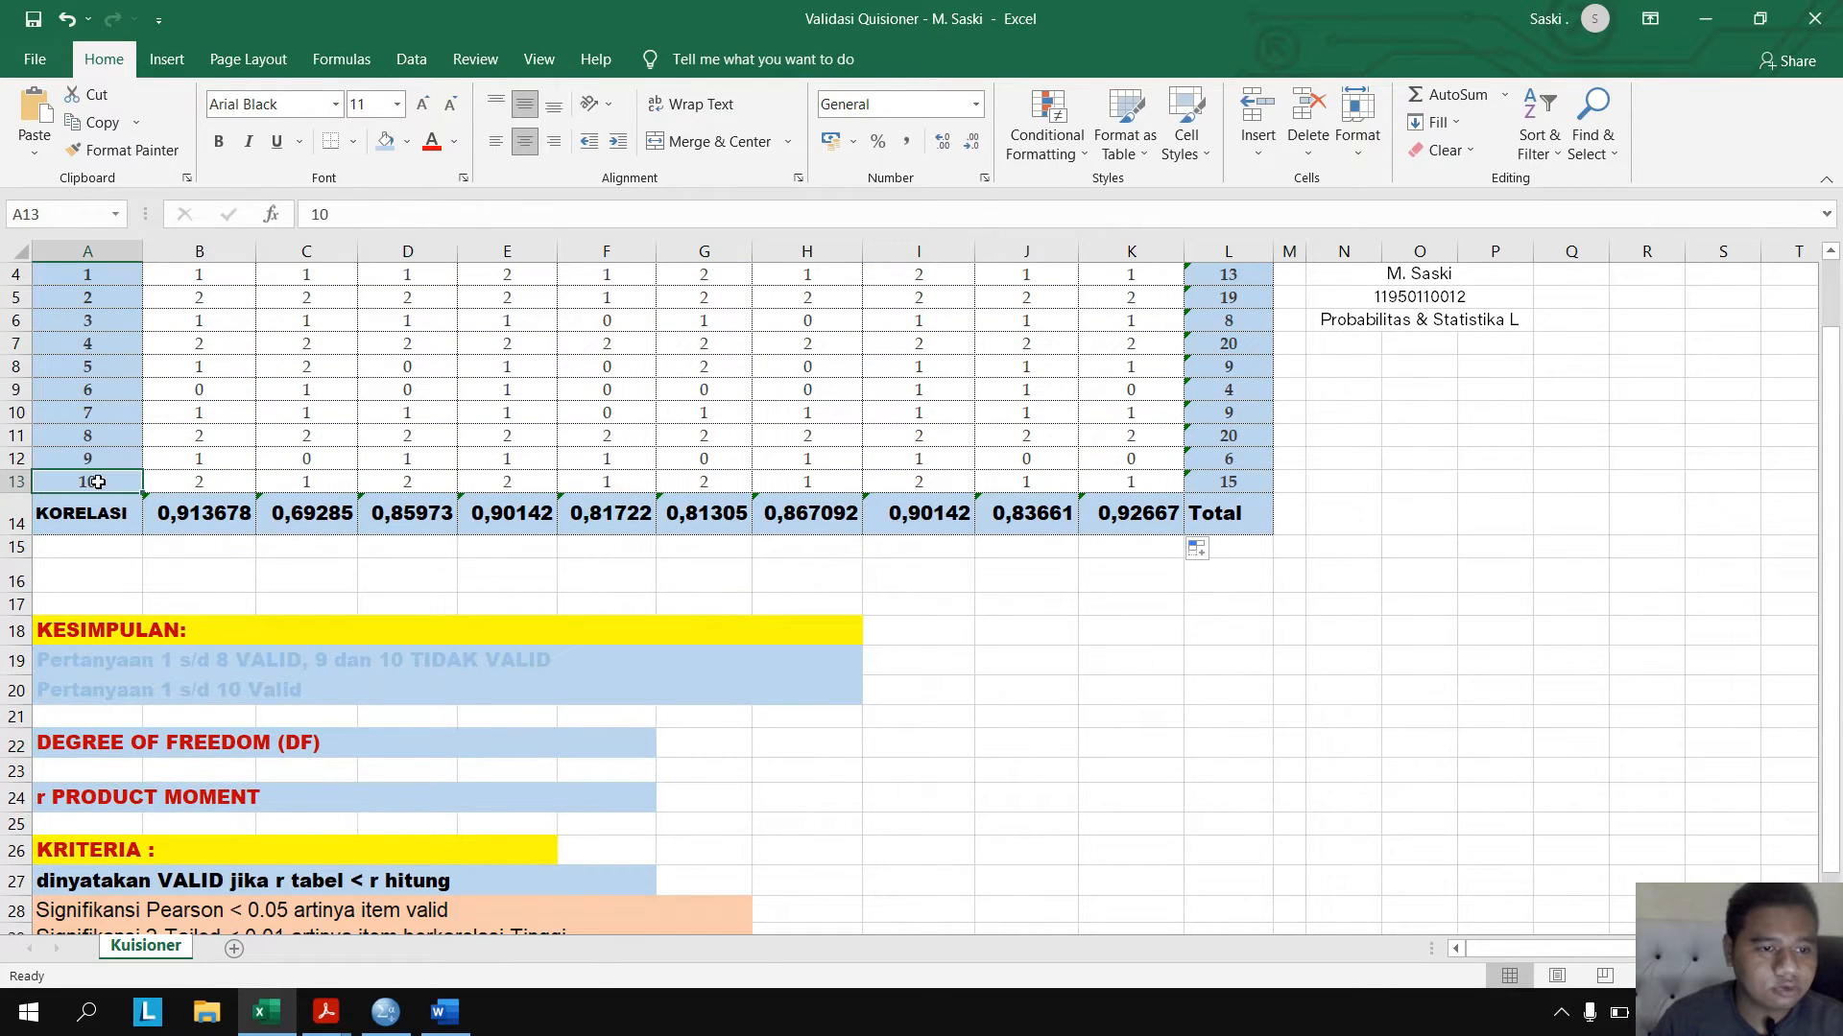
{"action": "scroll", "coordinate": [86, 538], "scroll_direction": "up", "scroll_amount": 3}
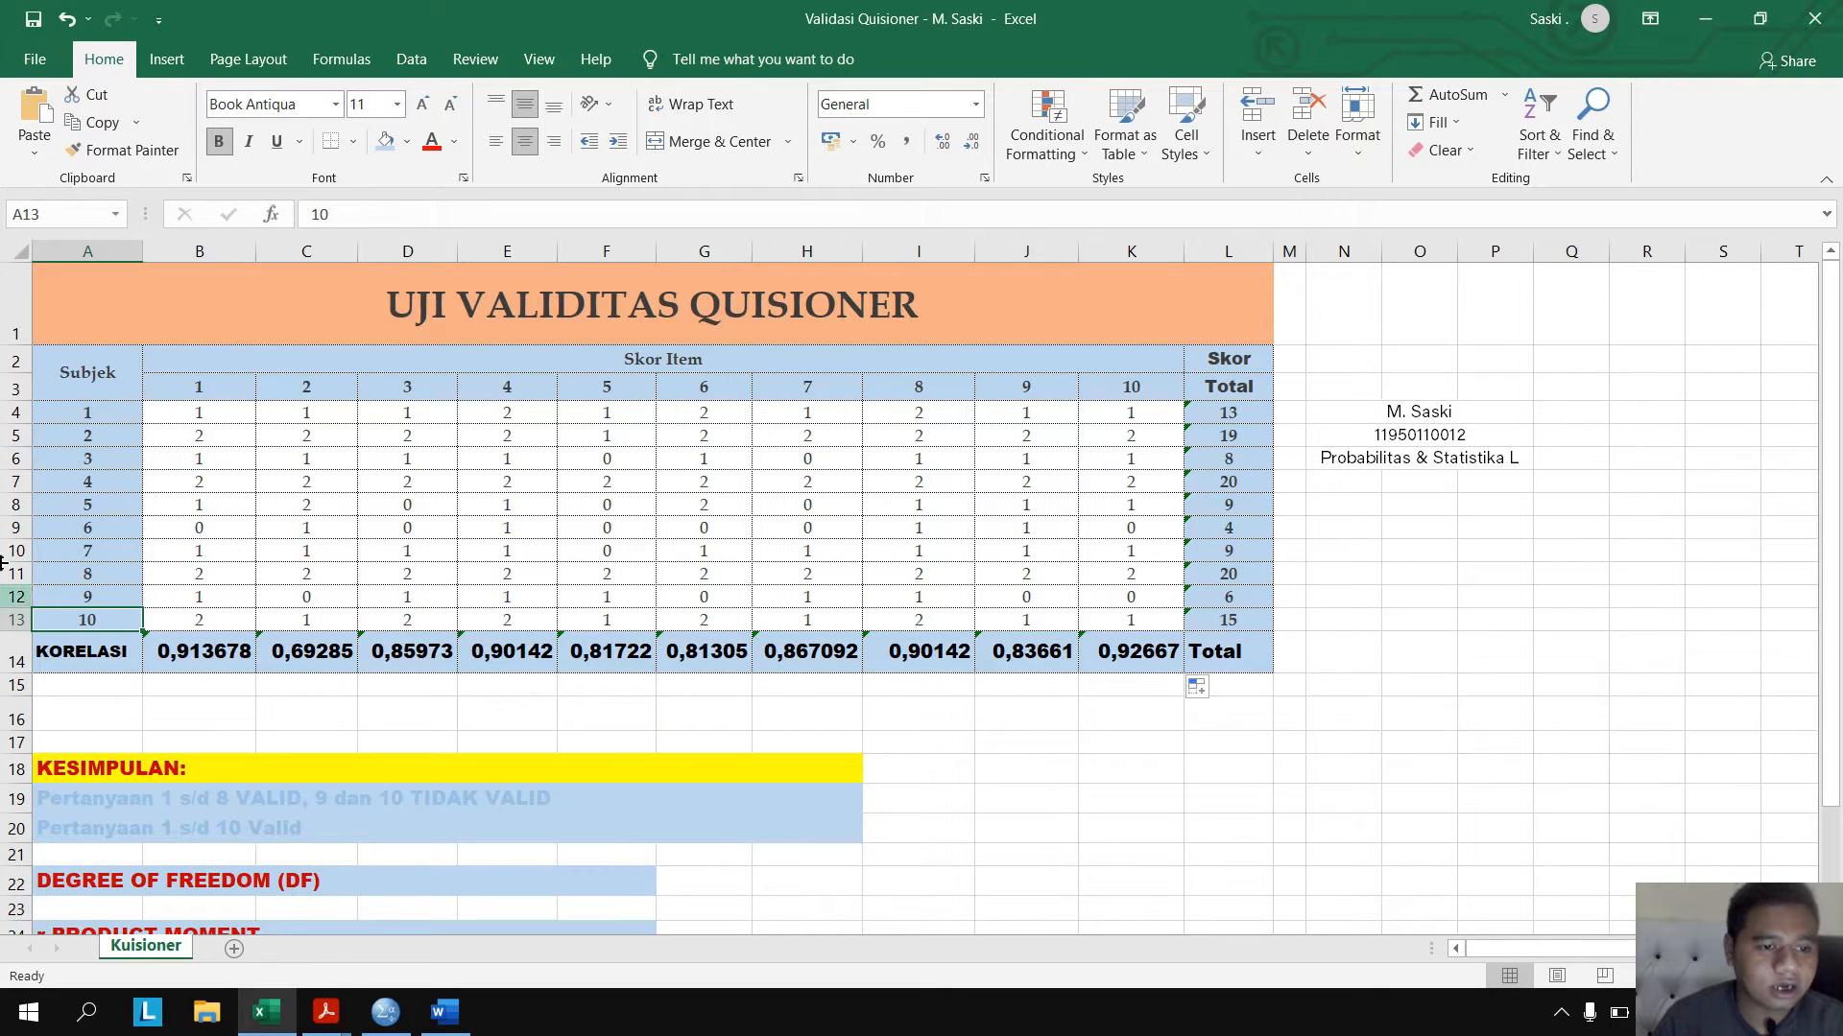
{"action": "scroll", "coordinate": [419, 845], "scroll_direction": "down", "scroll_amount": 3}
{"action": "left_click", "coordinate": [393, 739]}
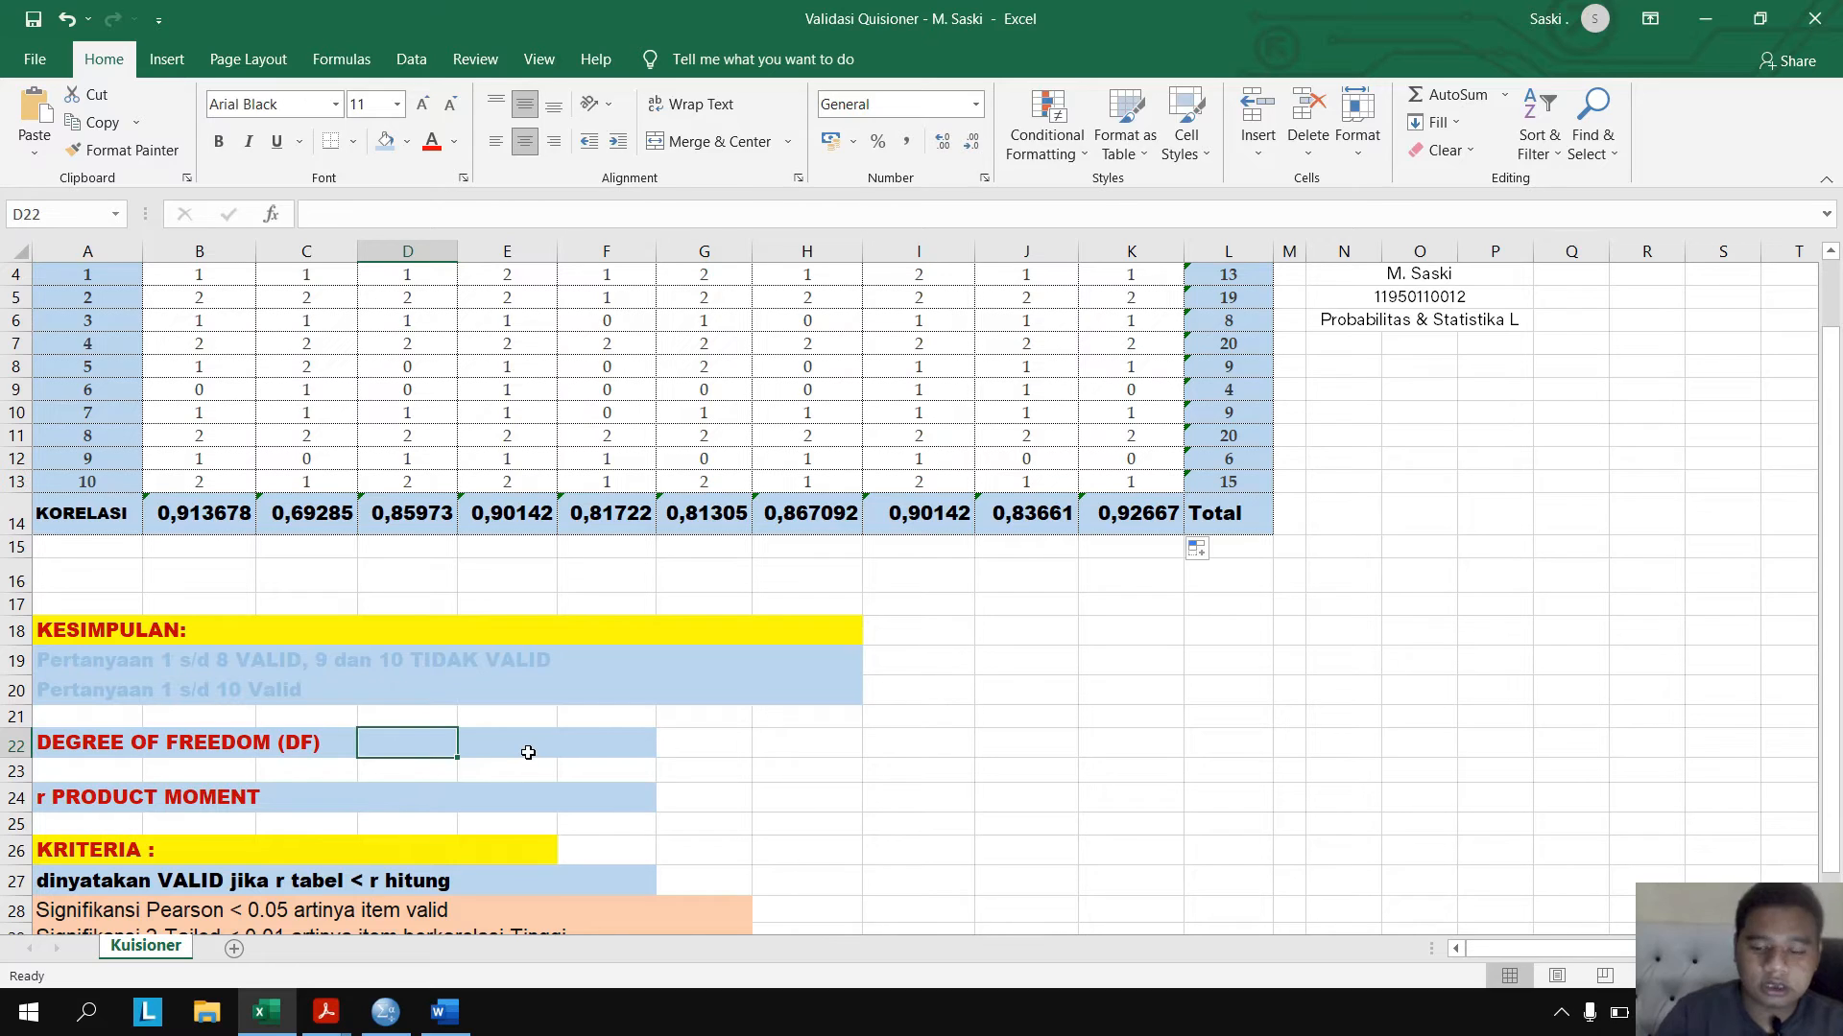
{"action": "type", "text": "=10-2"}
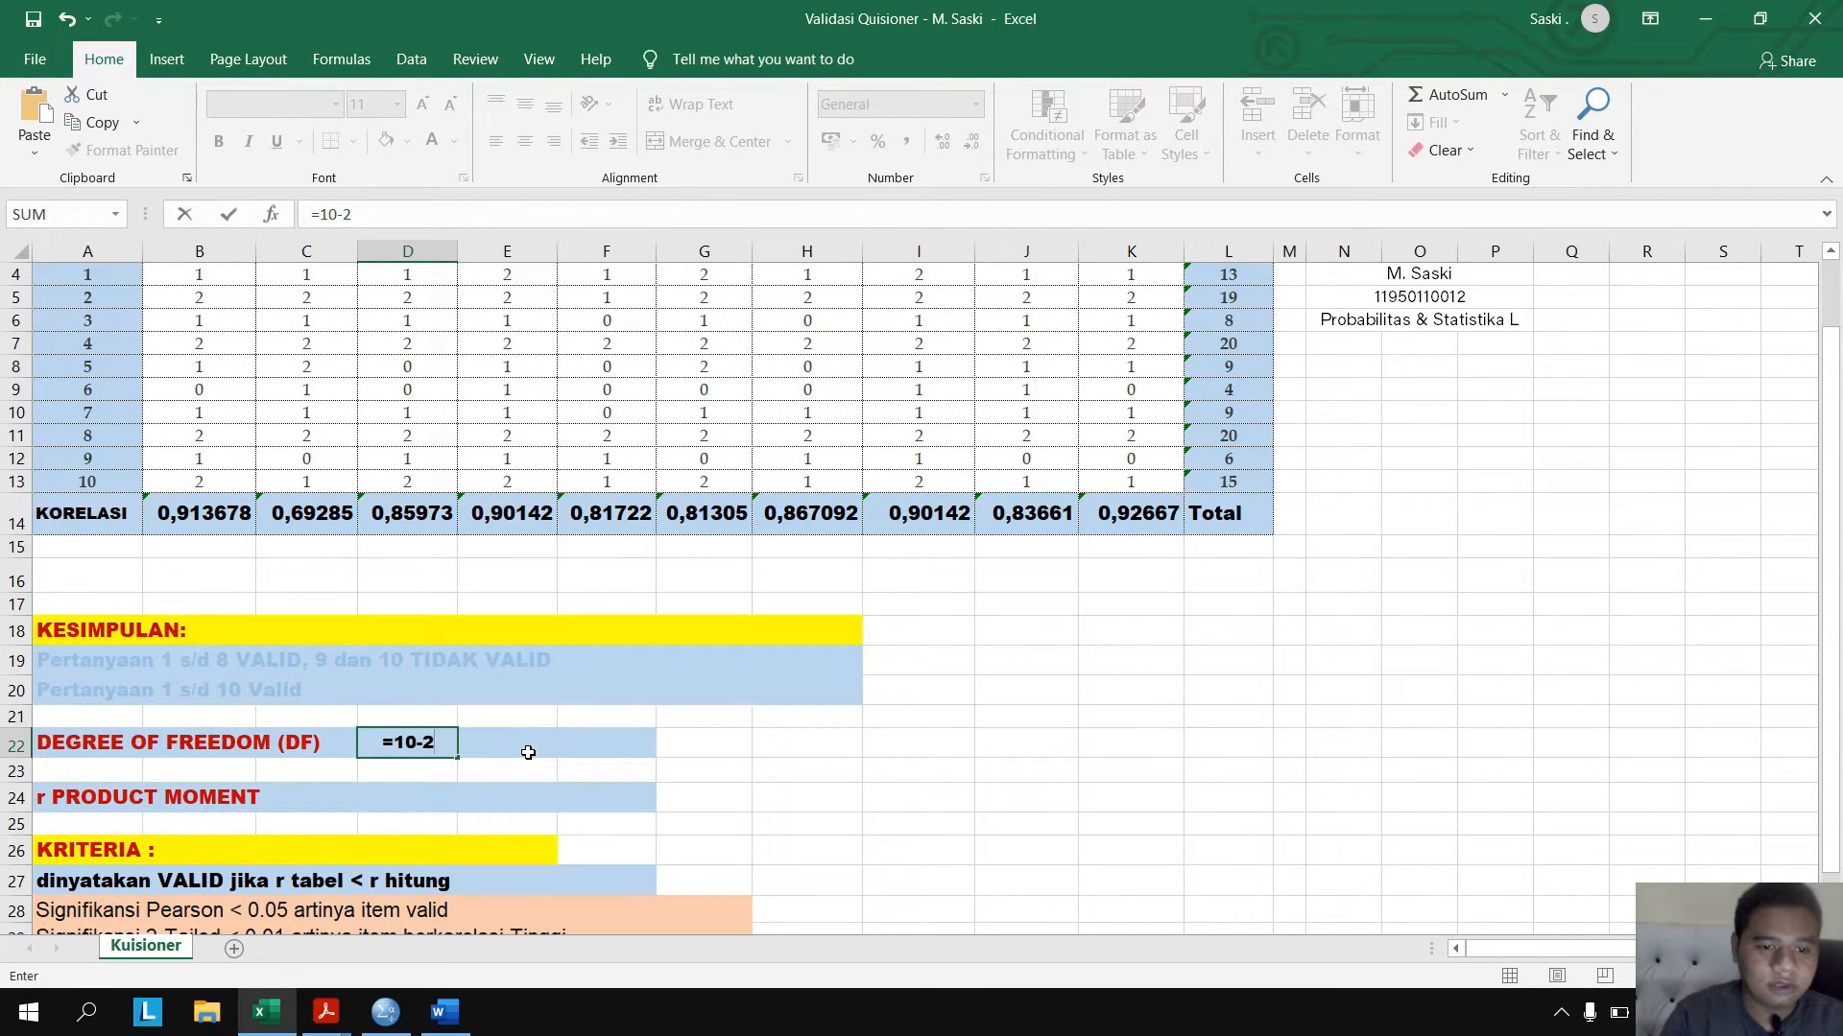
{"action": "key", "text": "Return"}
{"action": "left_click", "coordinate": [382, 745]}
- Look up r for N = 8 in the r Product Moment PDF in Acrobat Reader and enter 0,632 in Excel cell D24
{"action": "left_click", "coordinate": [380, 797]}
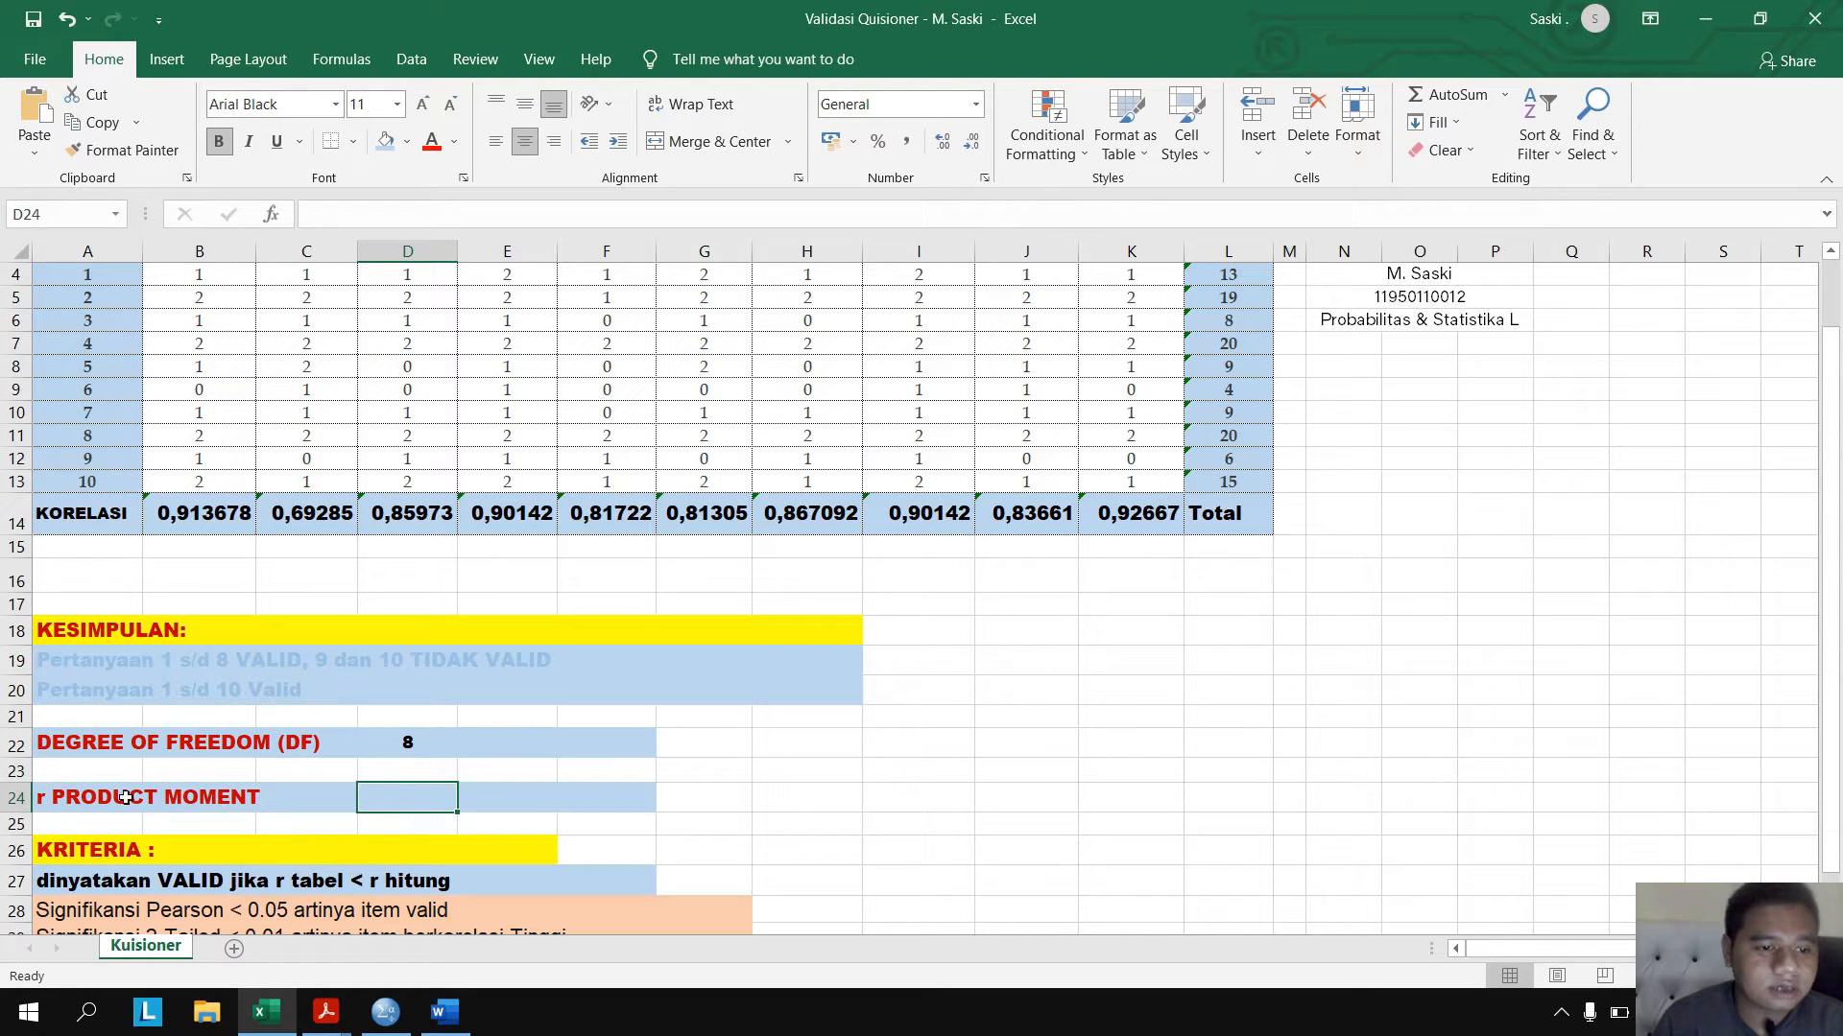
{"action": "left_click", "coordinate": [210, 927]}
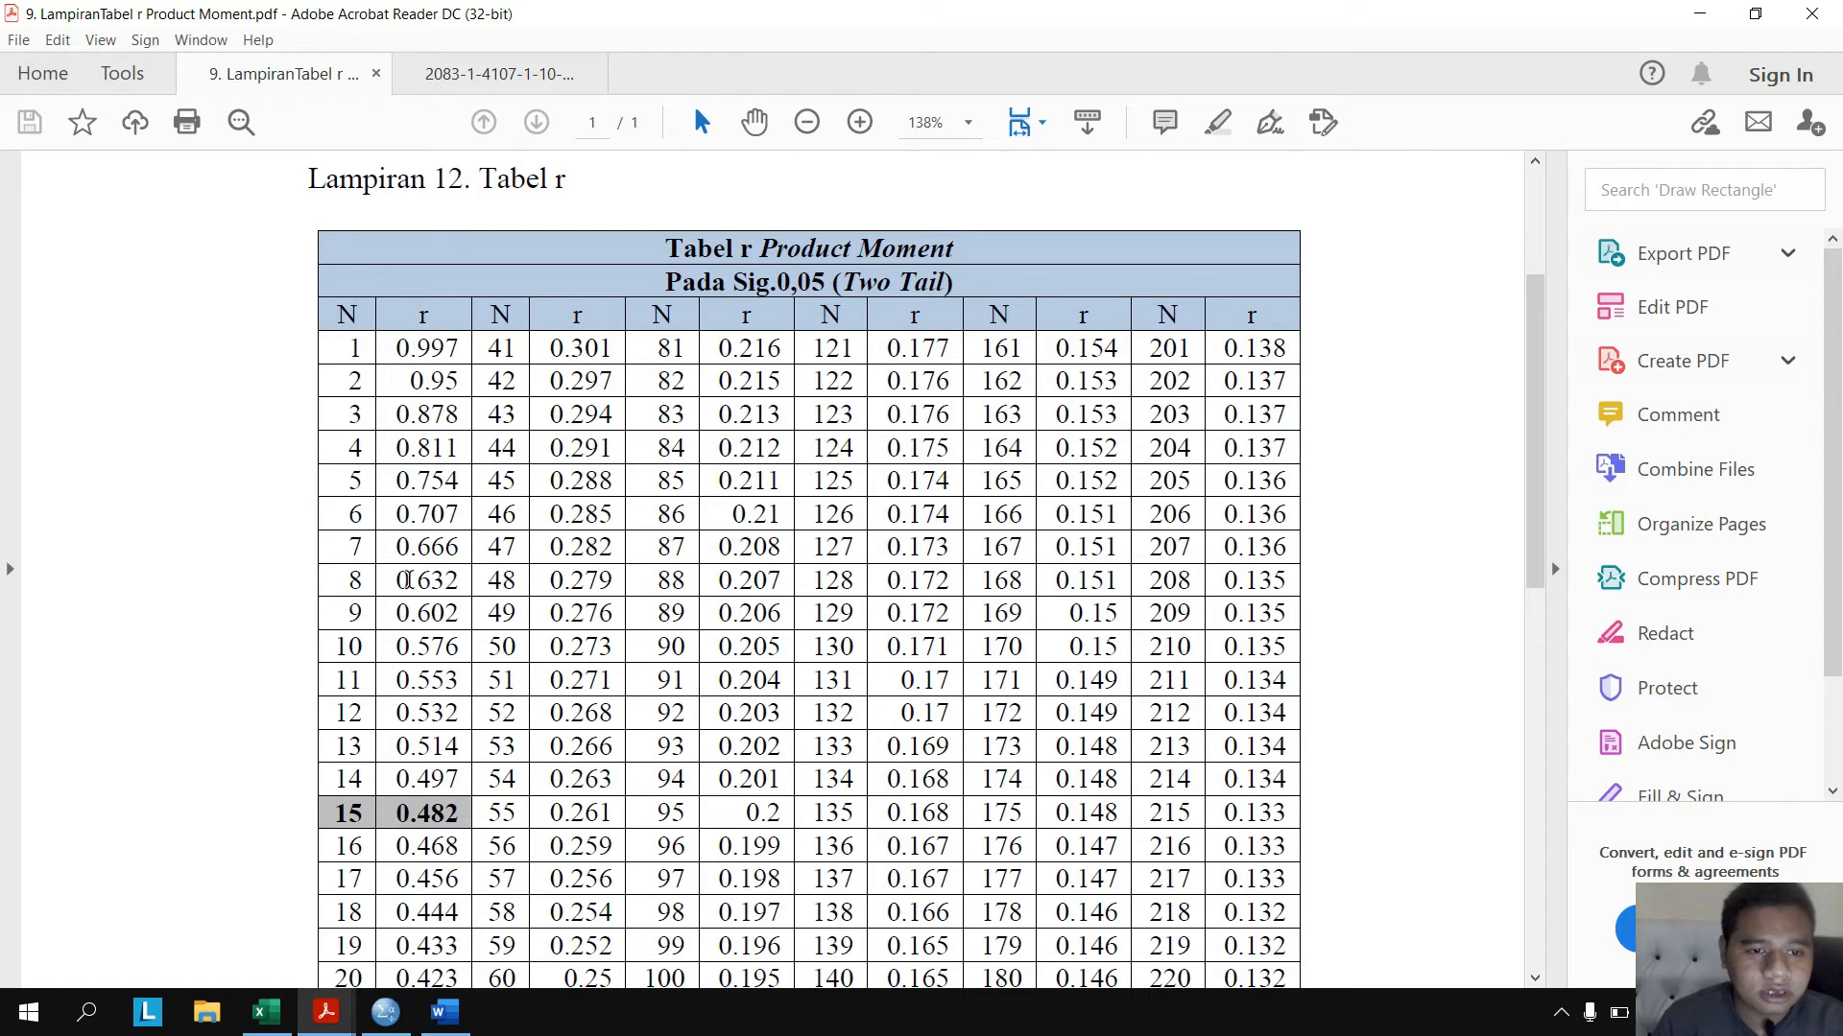
{"action": "left_click", "coordinate": [265, 1012]}
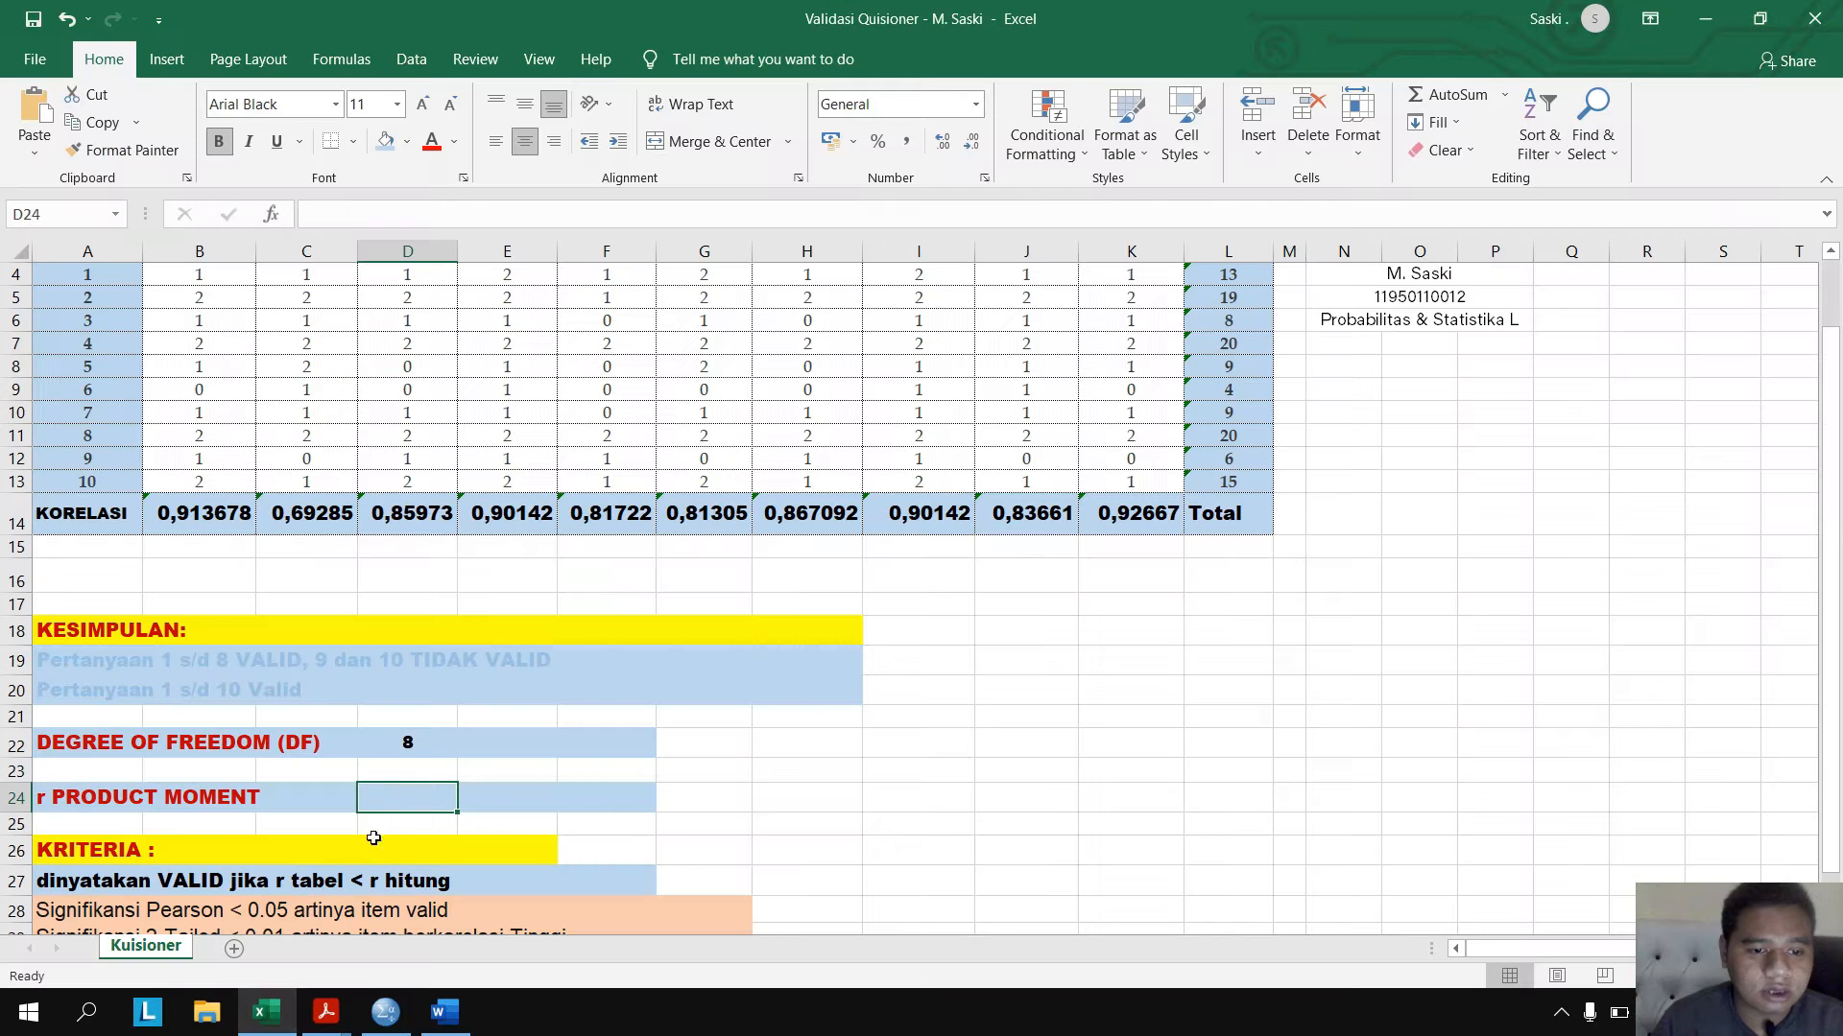
{"action": "type", "text": "0,"}
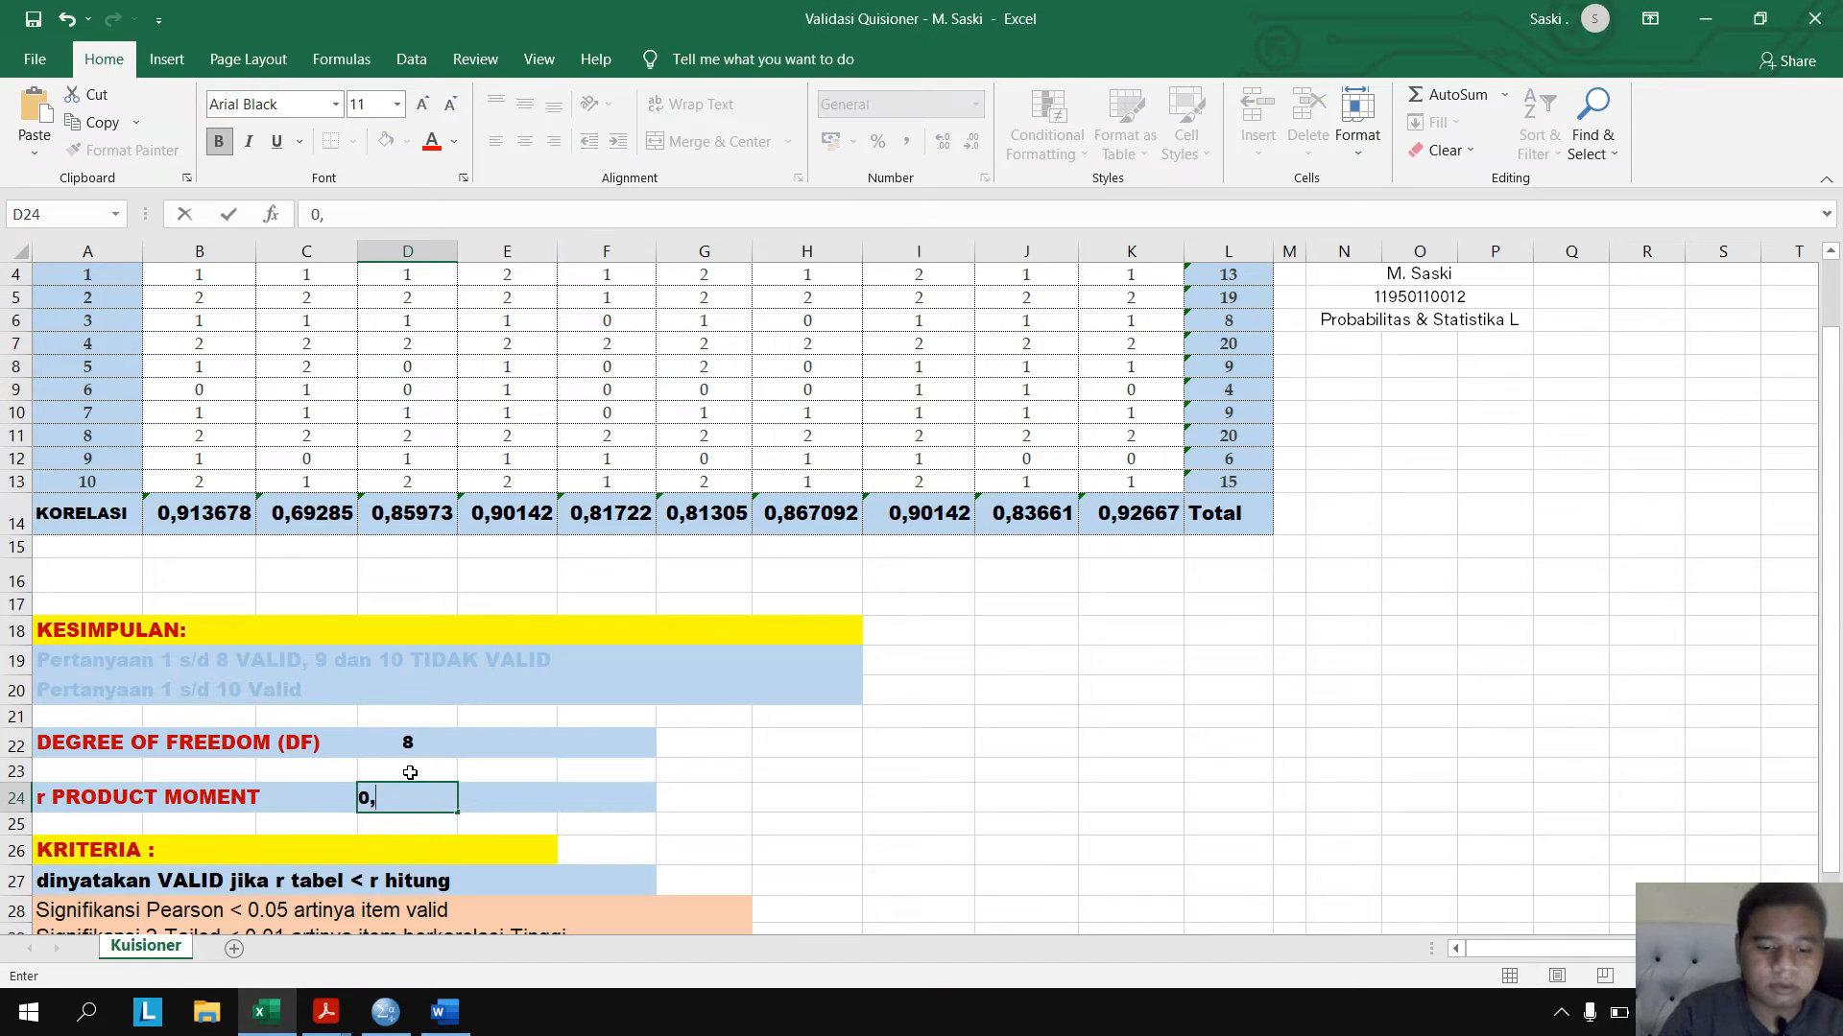
{"action": "type", "text": "632"}
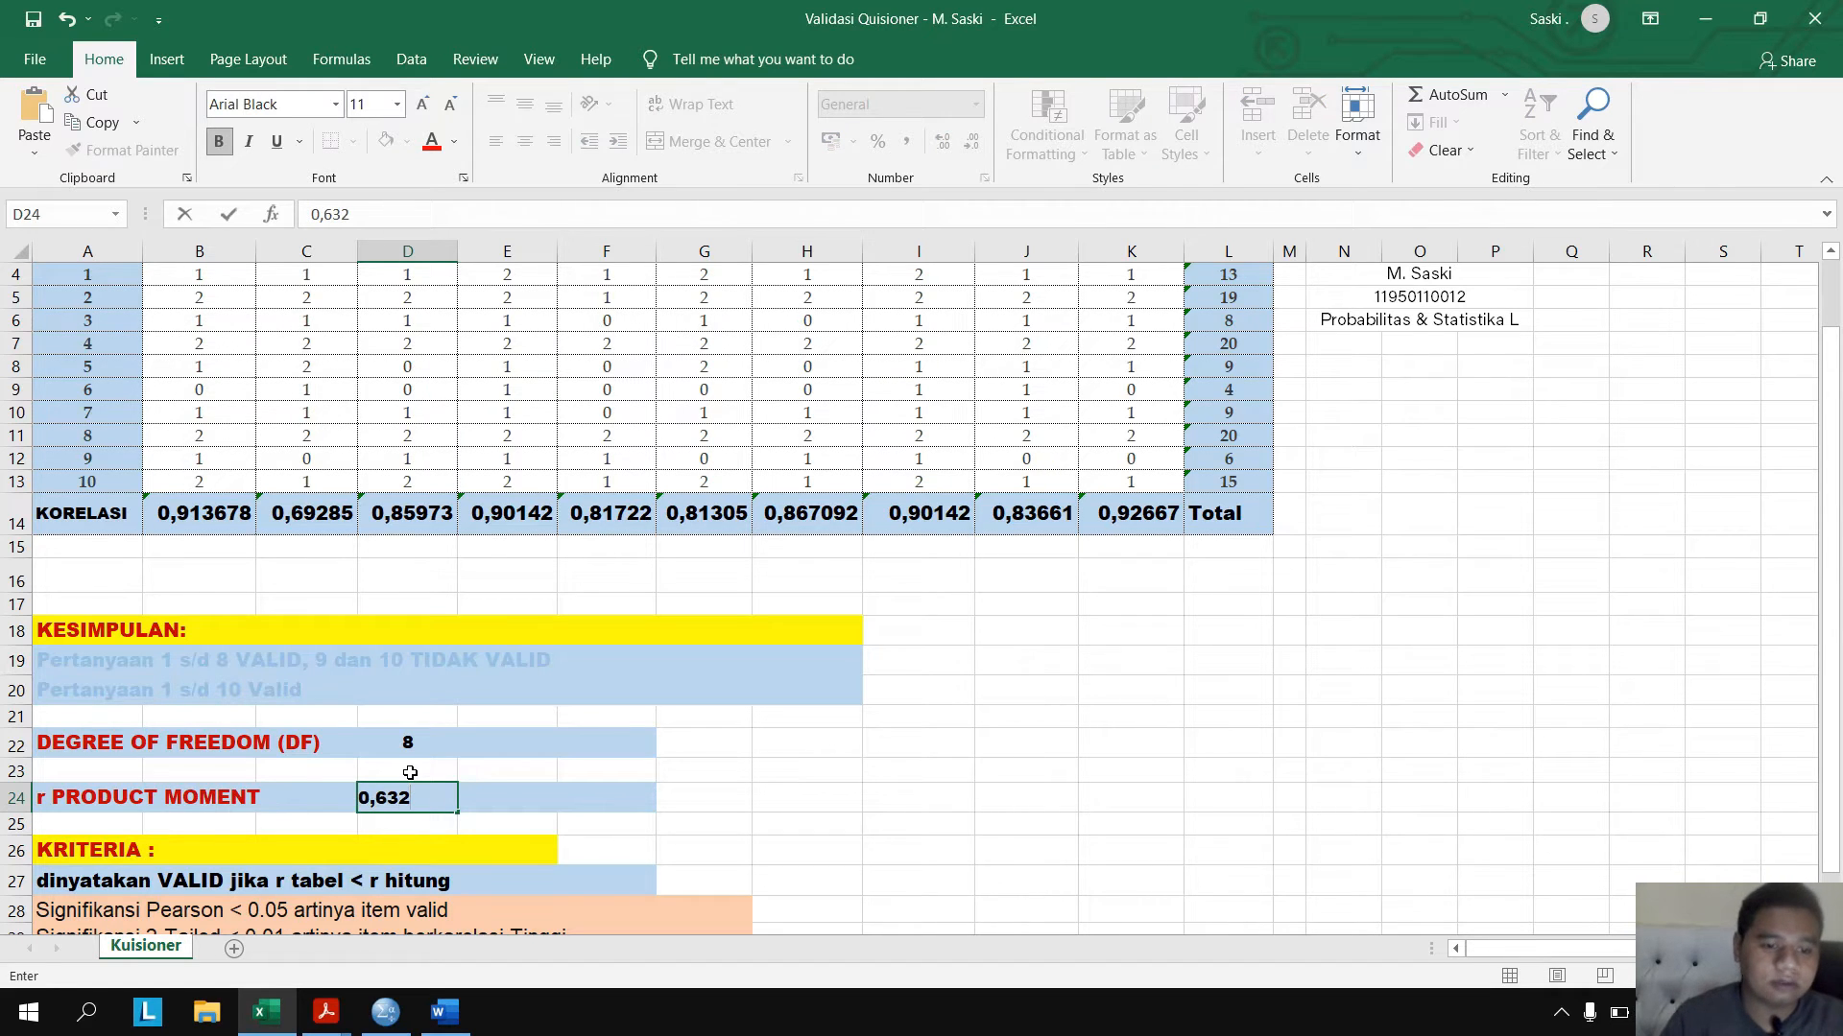
{"action": "key", "text": "Tab"}
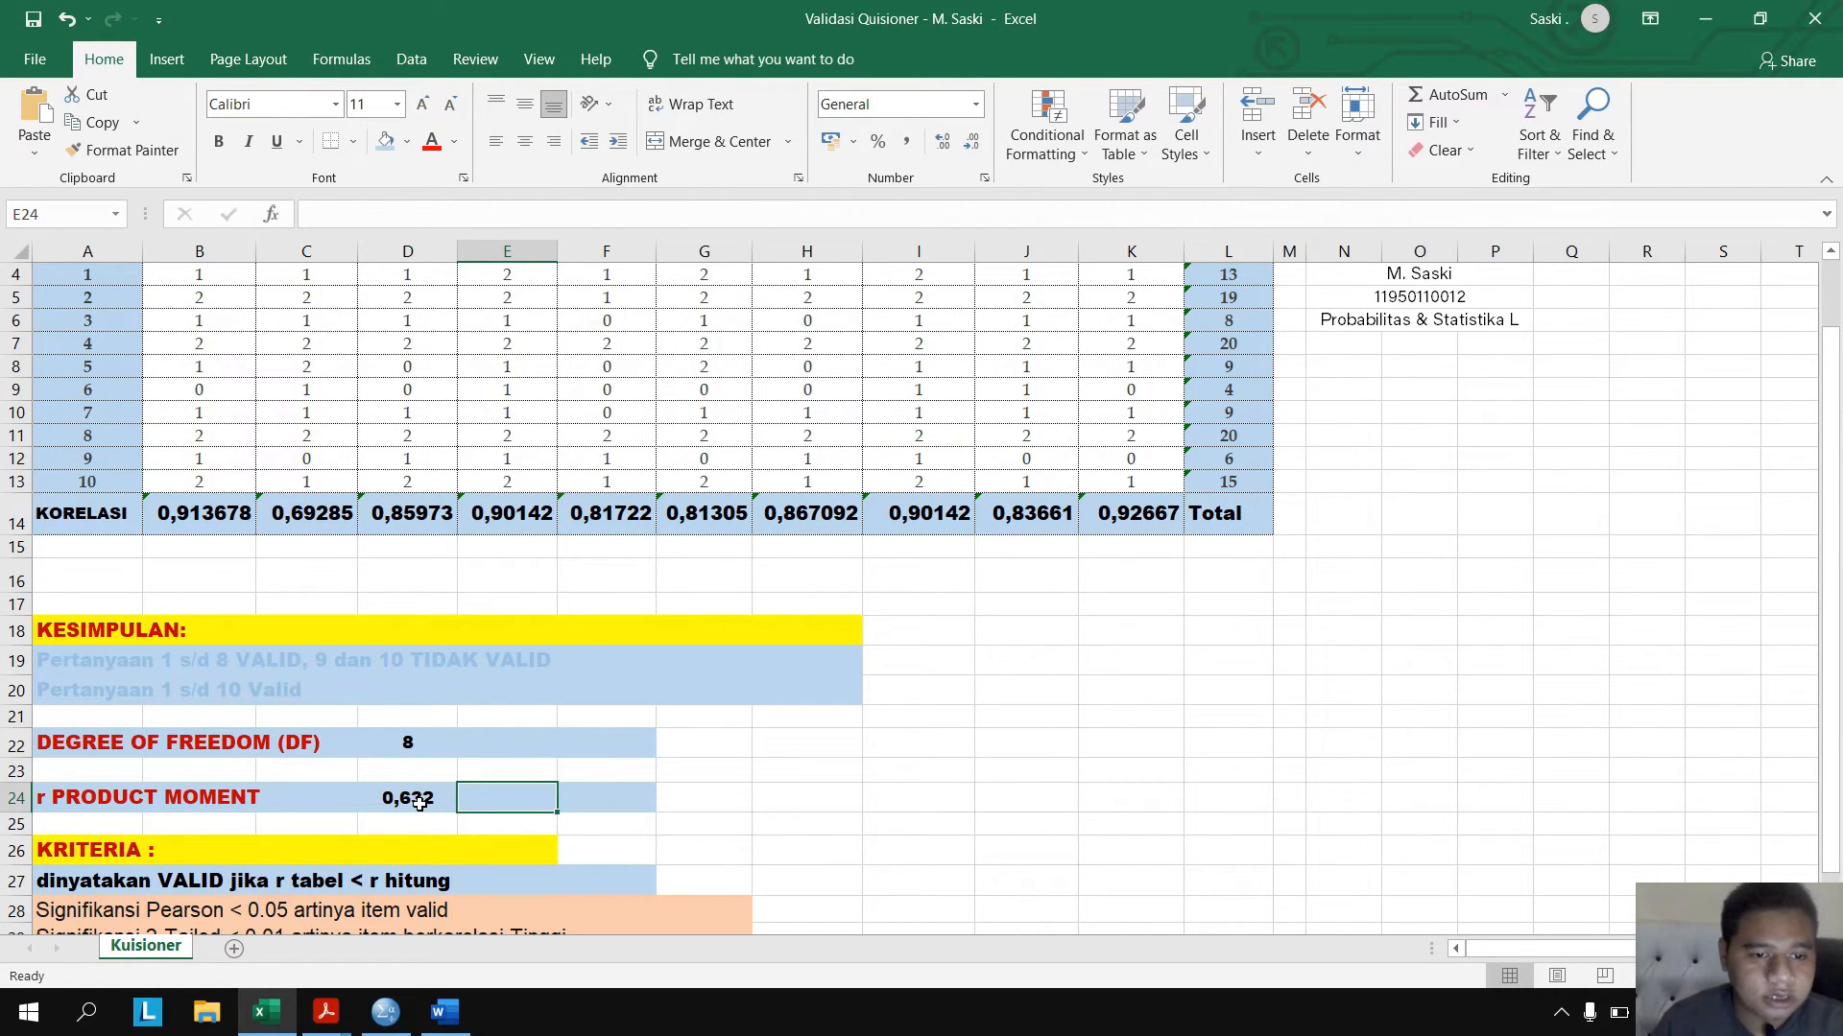
{"action": "left_click", "coordinate": [424, 802]}
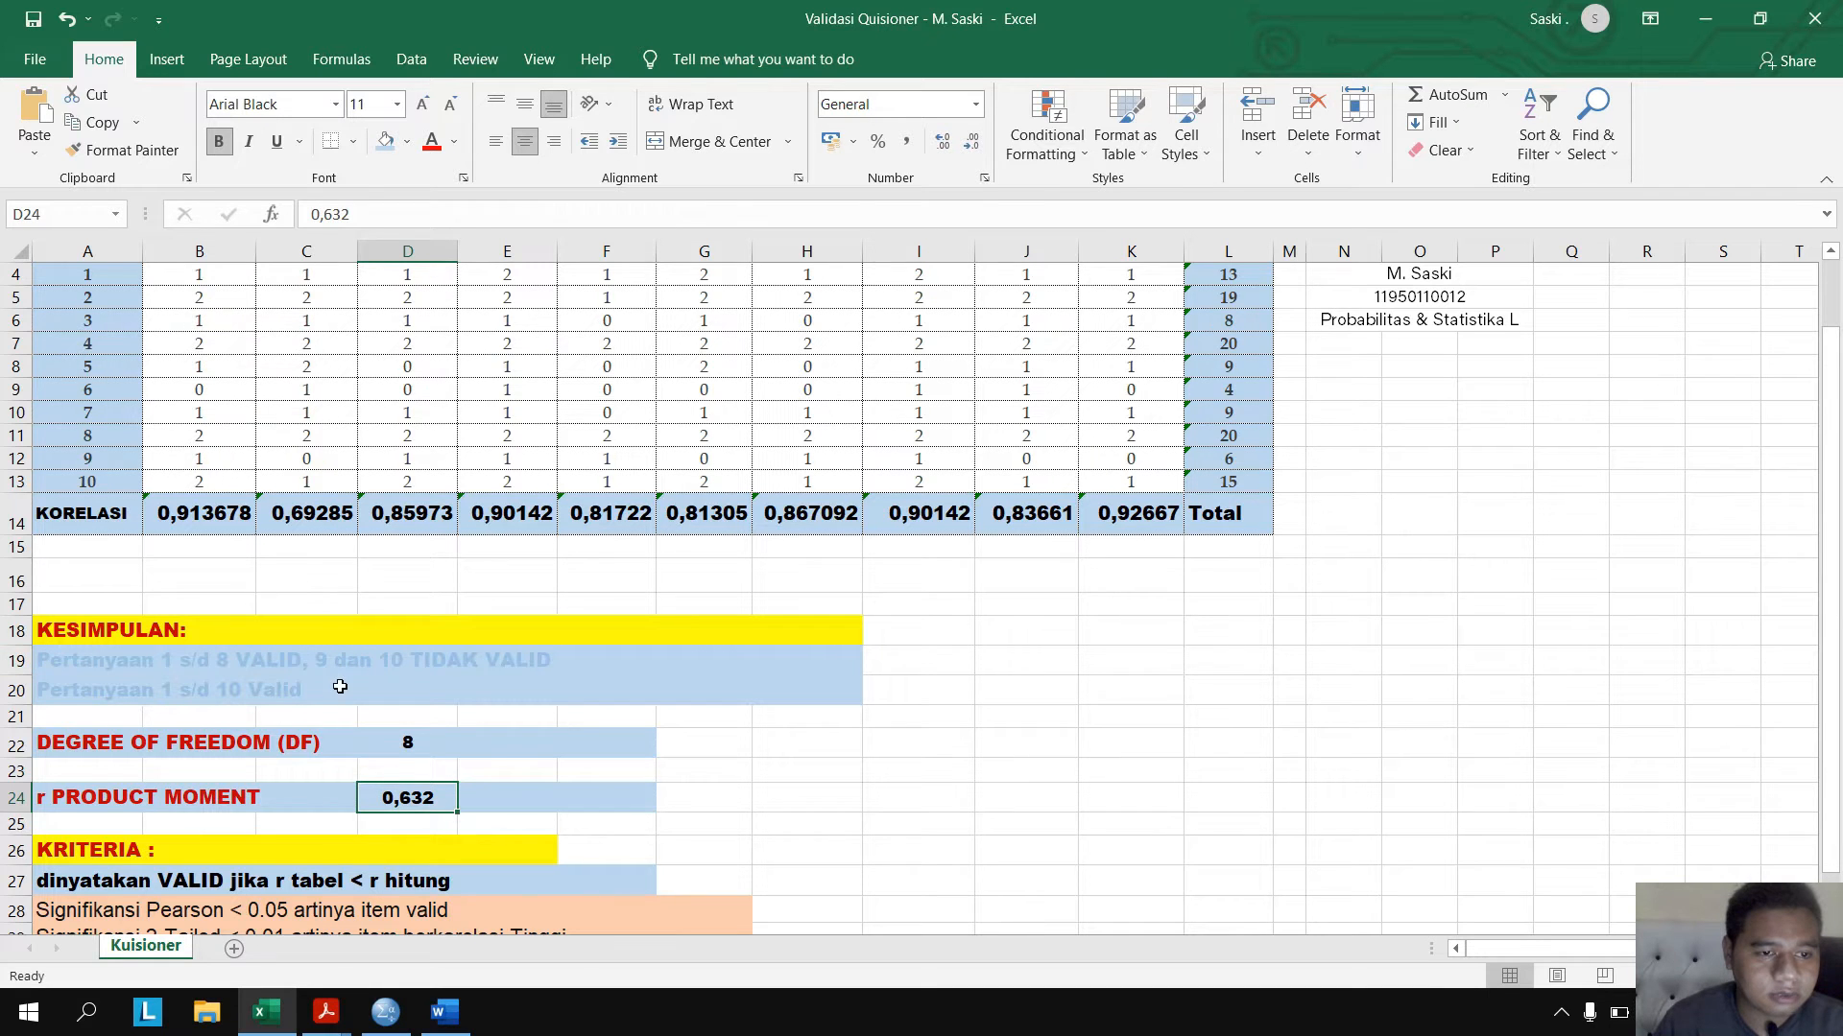
- Examine the item correlations in row 14 one by one against the r Product Moment value in D24
{"action": "scroll", "coordinate": [340, 685], "scroll_direction": "up", "scroll_amount": 1}
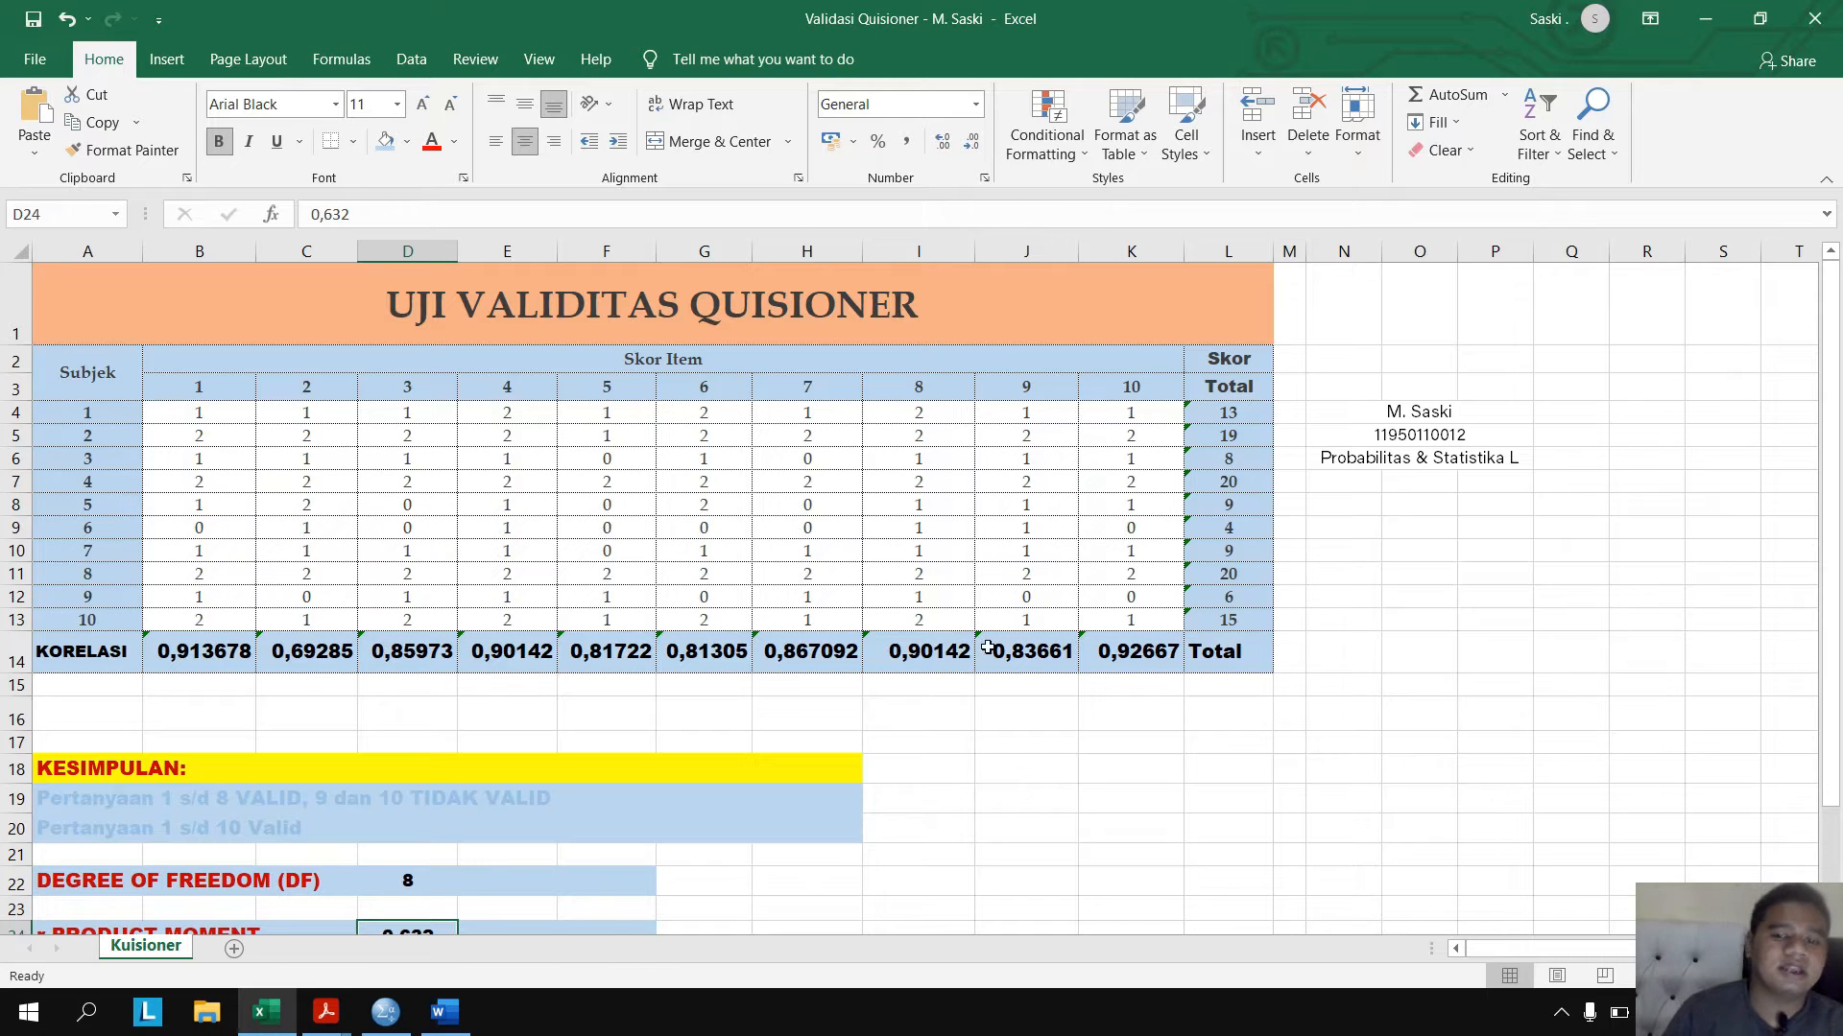
{"action": "scroll", "coordinate": [984, 649], "scroll_direction": "down", "scroll_amount": 1}
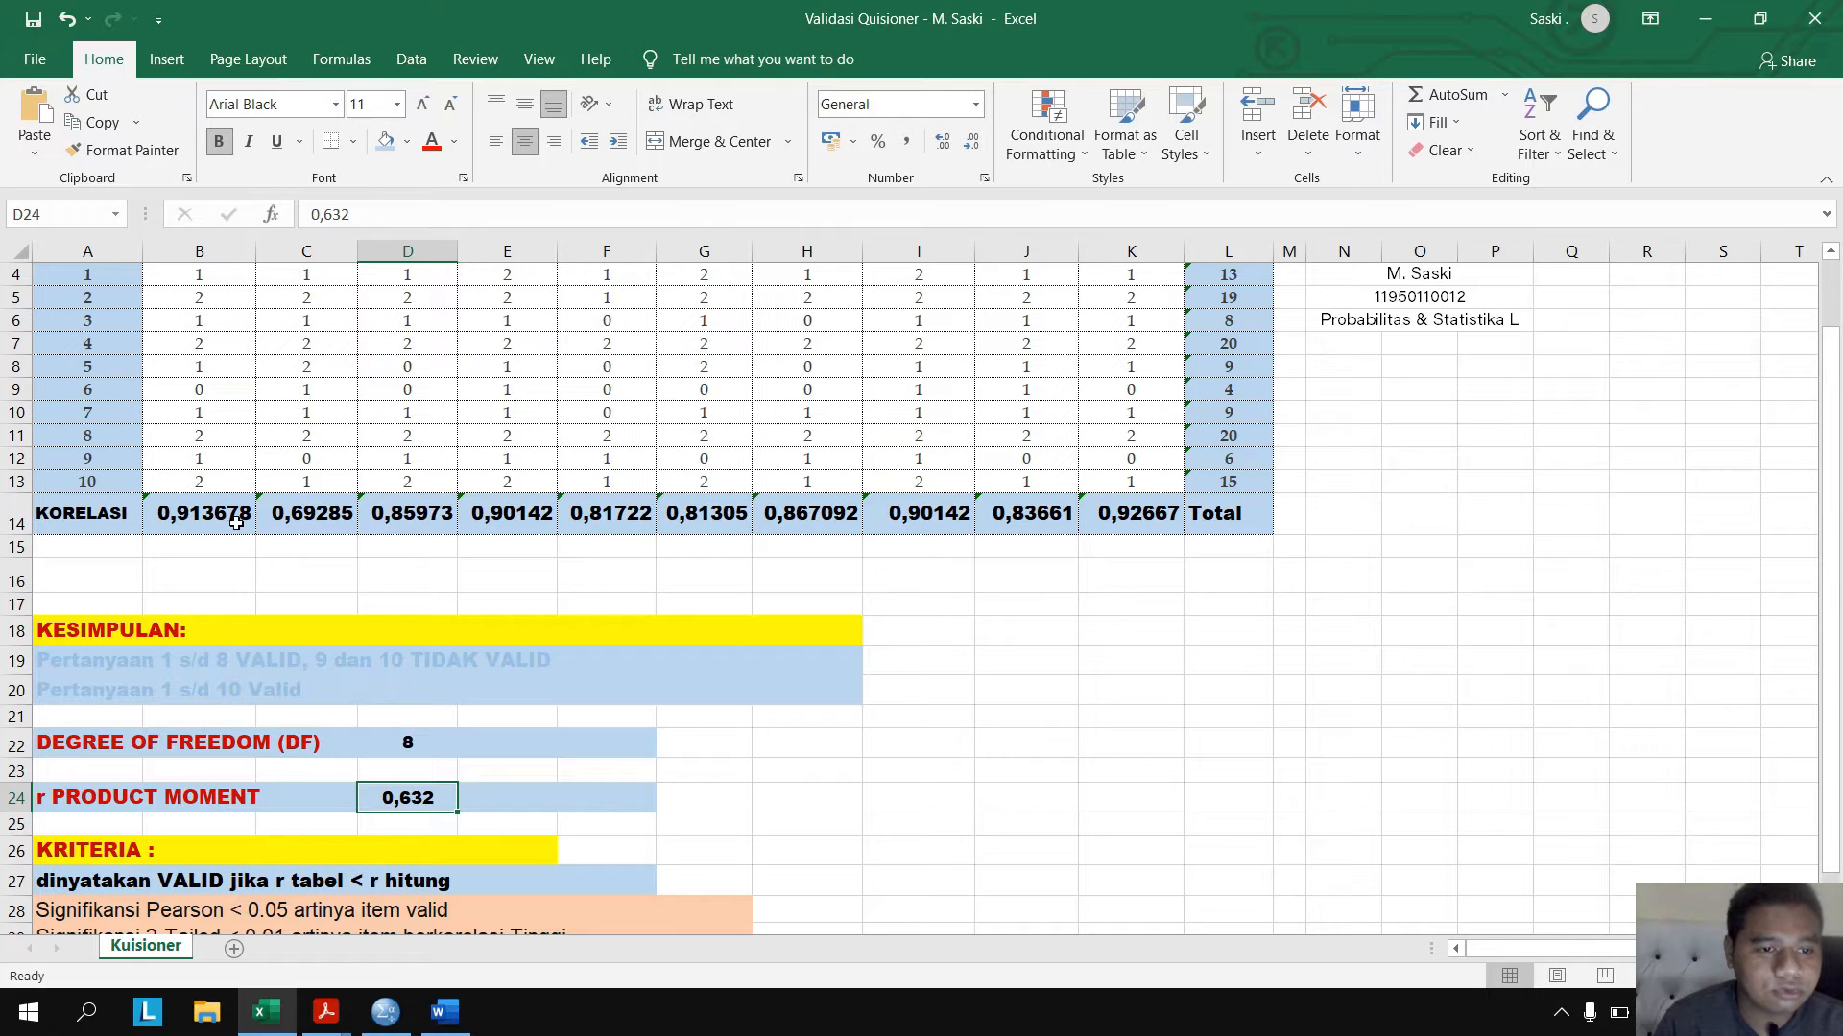
{"action": "left_click", "coordinate": [193, 518]}
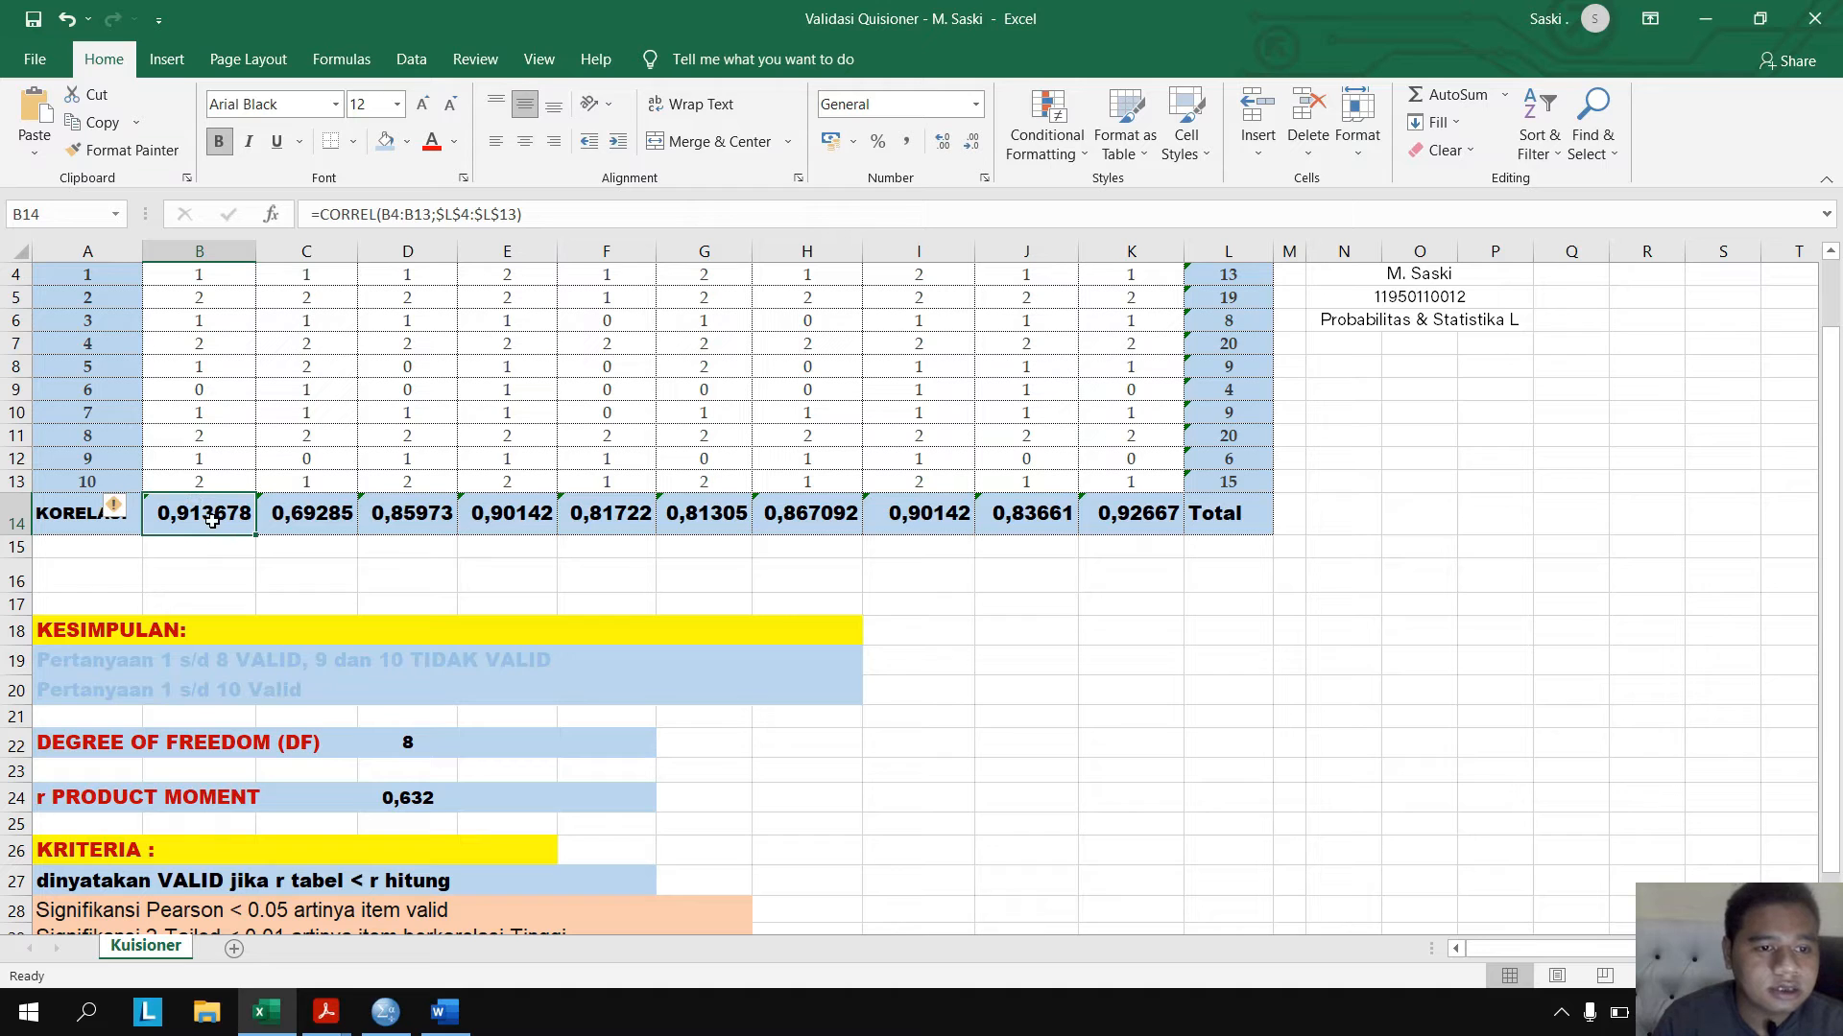
{"action": "left_click", "coordinate": [291, 518]}
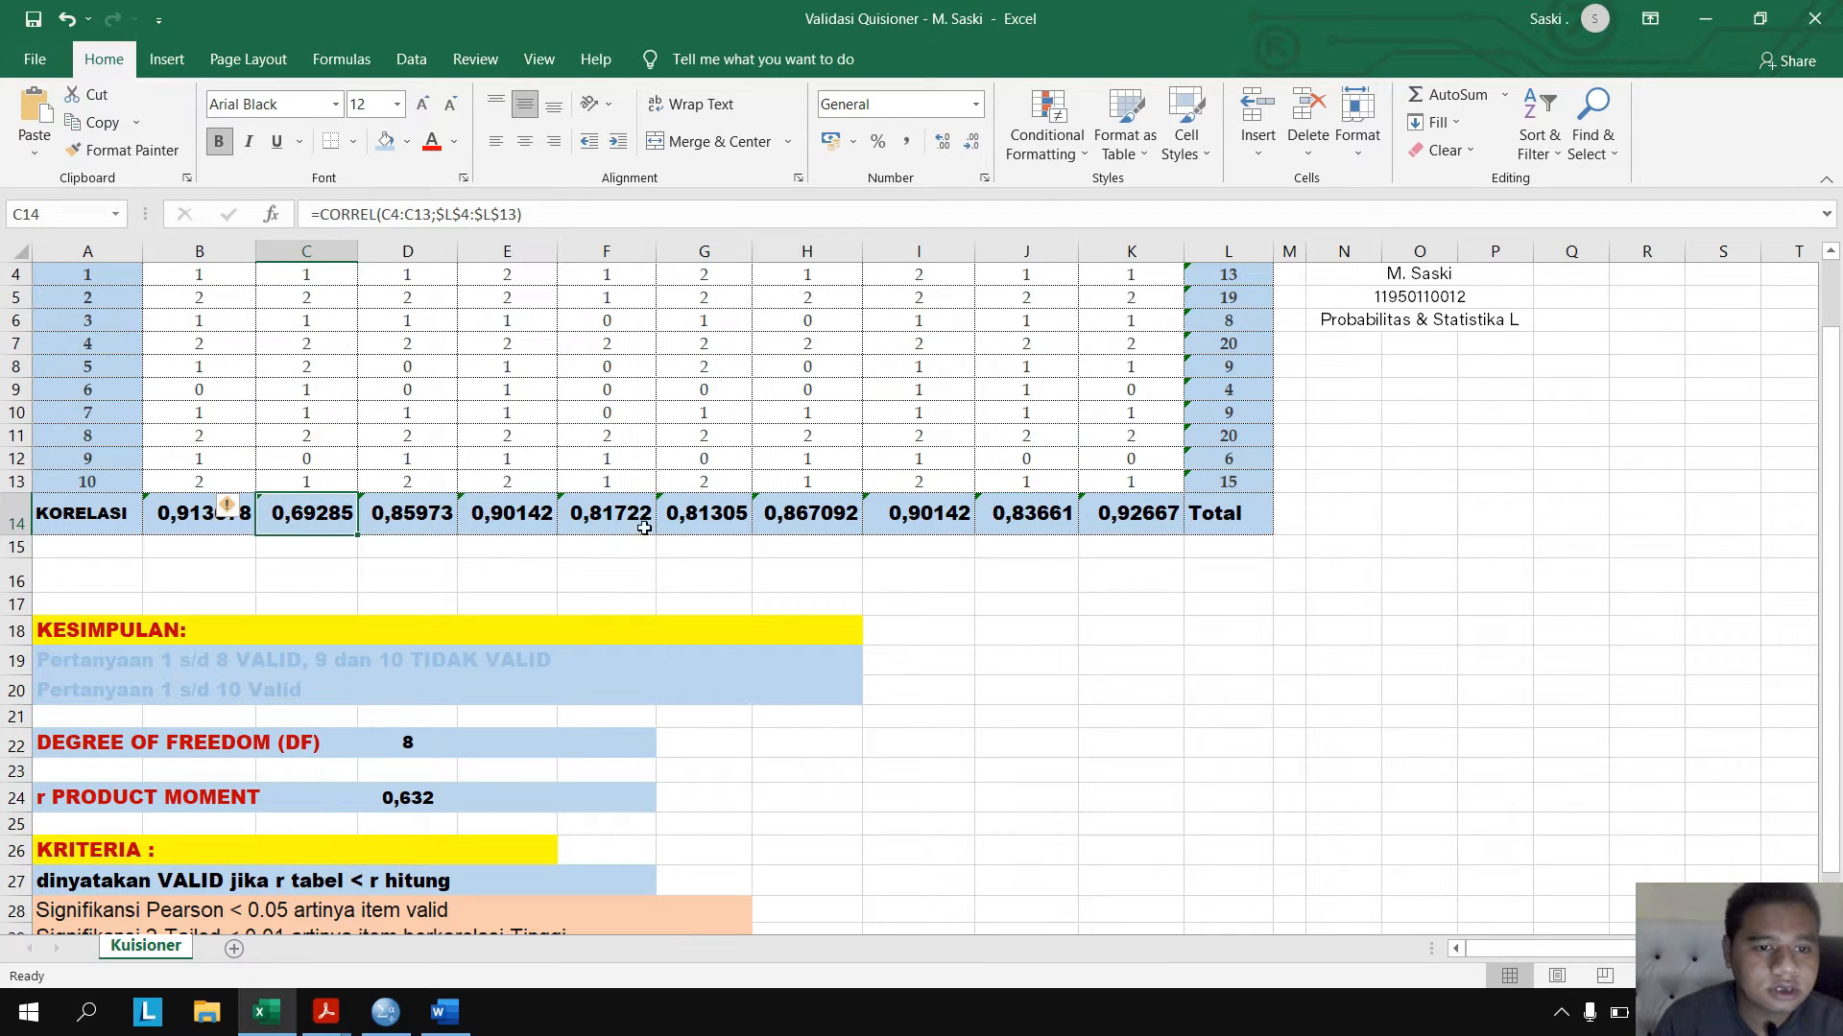
{"action": "left_click", "coordinate": [398, 518]}
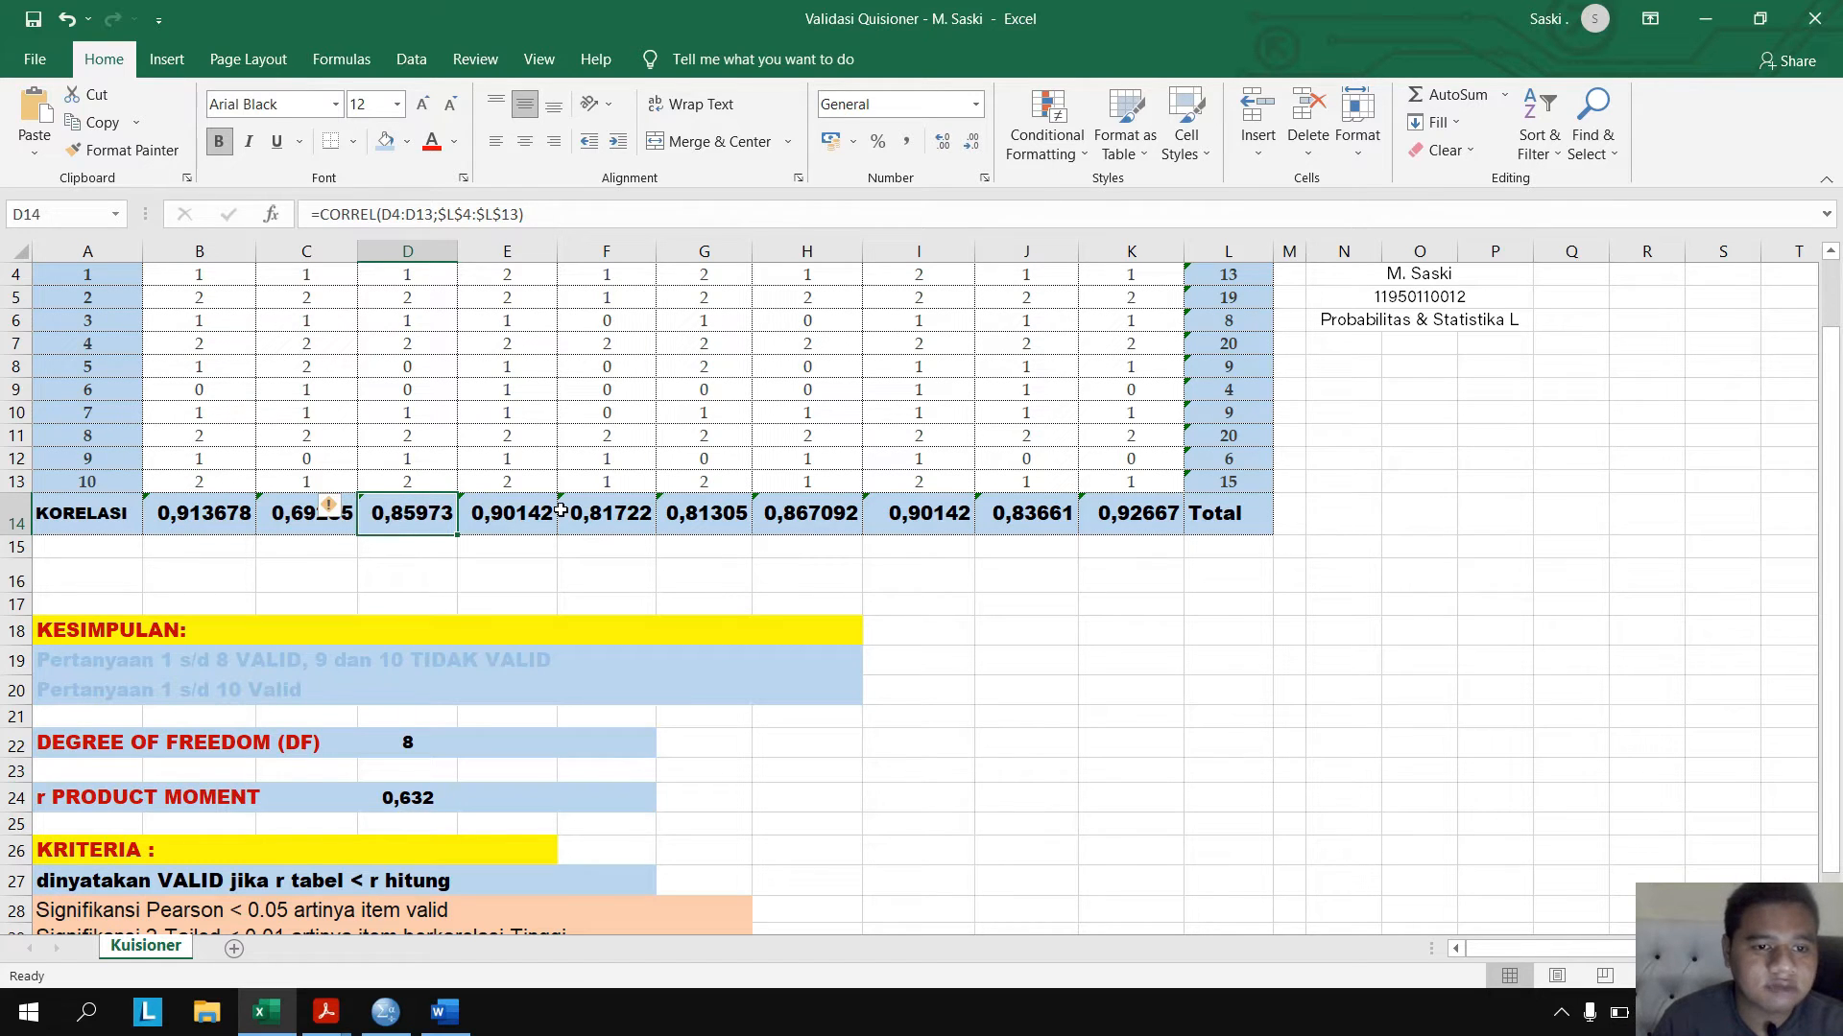
{"action": "left_click", "coordinate": [506, 518]}
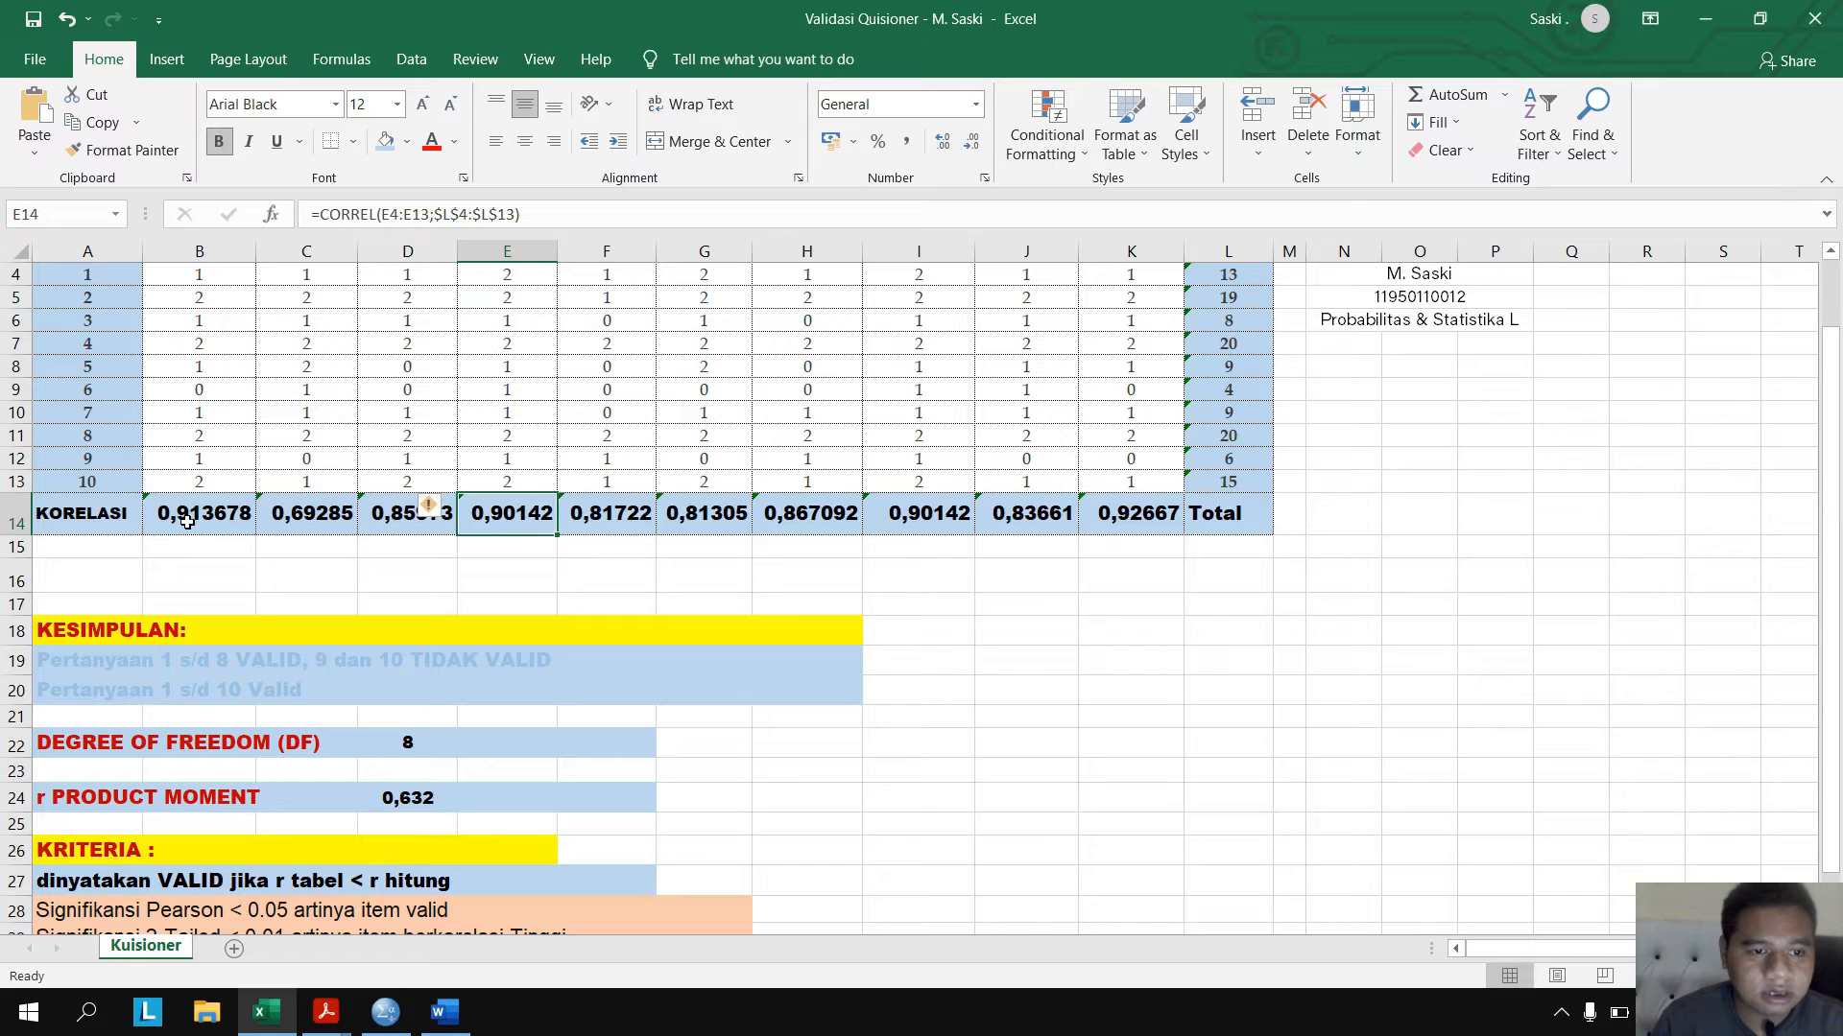
{"action": "left_click", "coordinate": [585, 513]}
{"action": "left_click", "coordinate": [695, 515]}
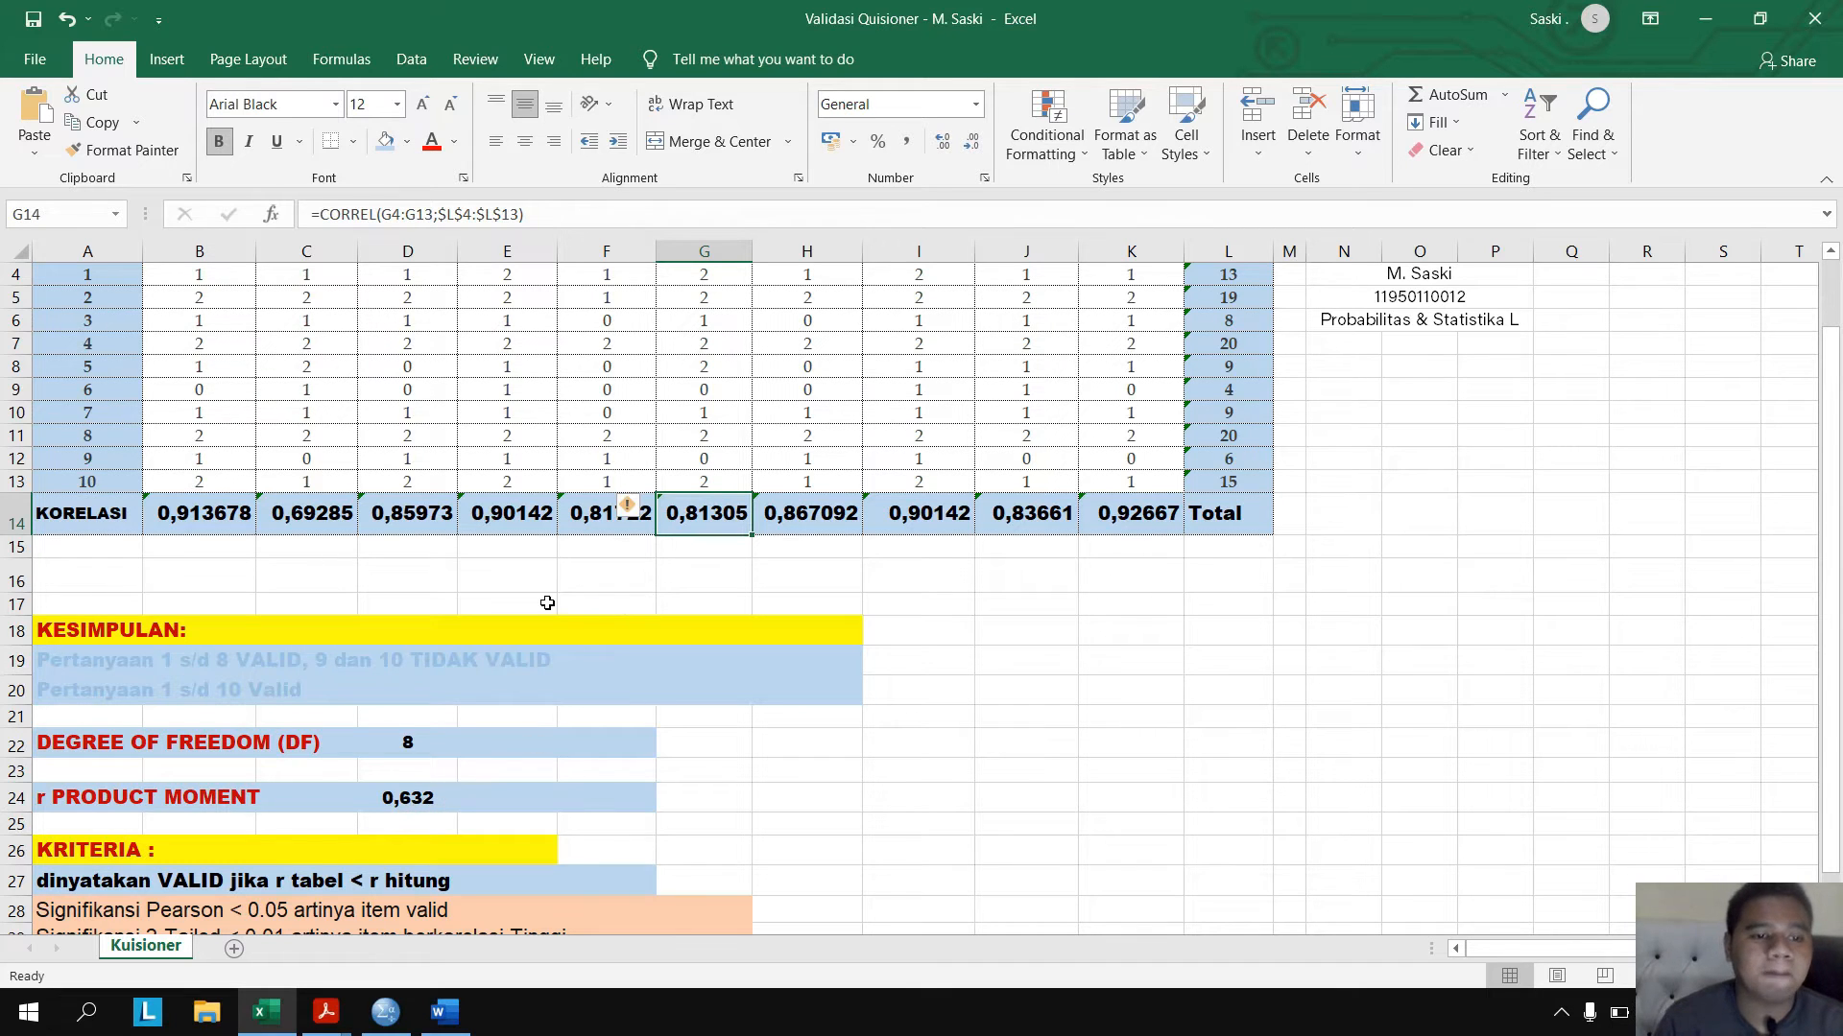
- Fill the correlation cells B14:K14 with dark orange
{"action": "left_click_drag", "start_coordinate": [194, 514], "coordinate": [1132, 514]}
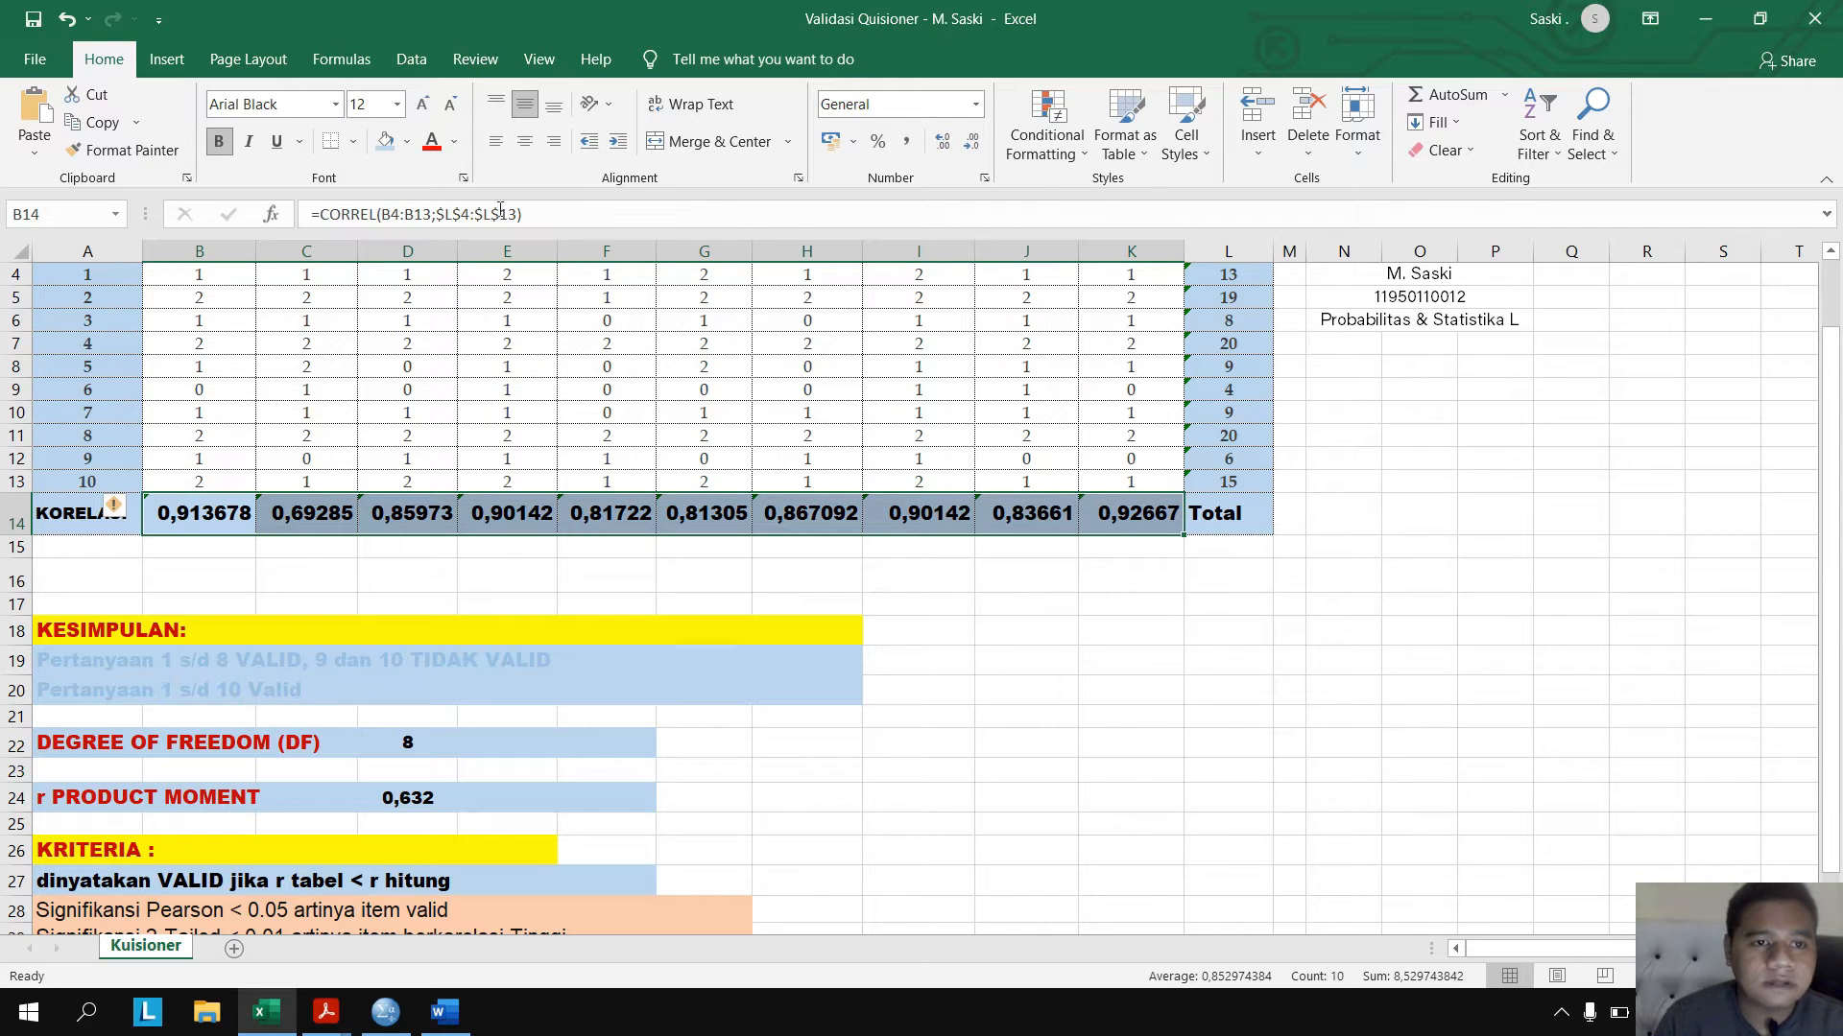
{"action": "left_click", "coordinate": [406, 141]}
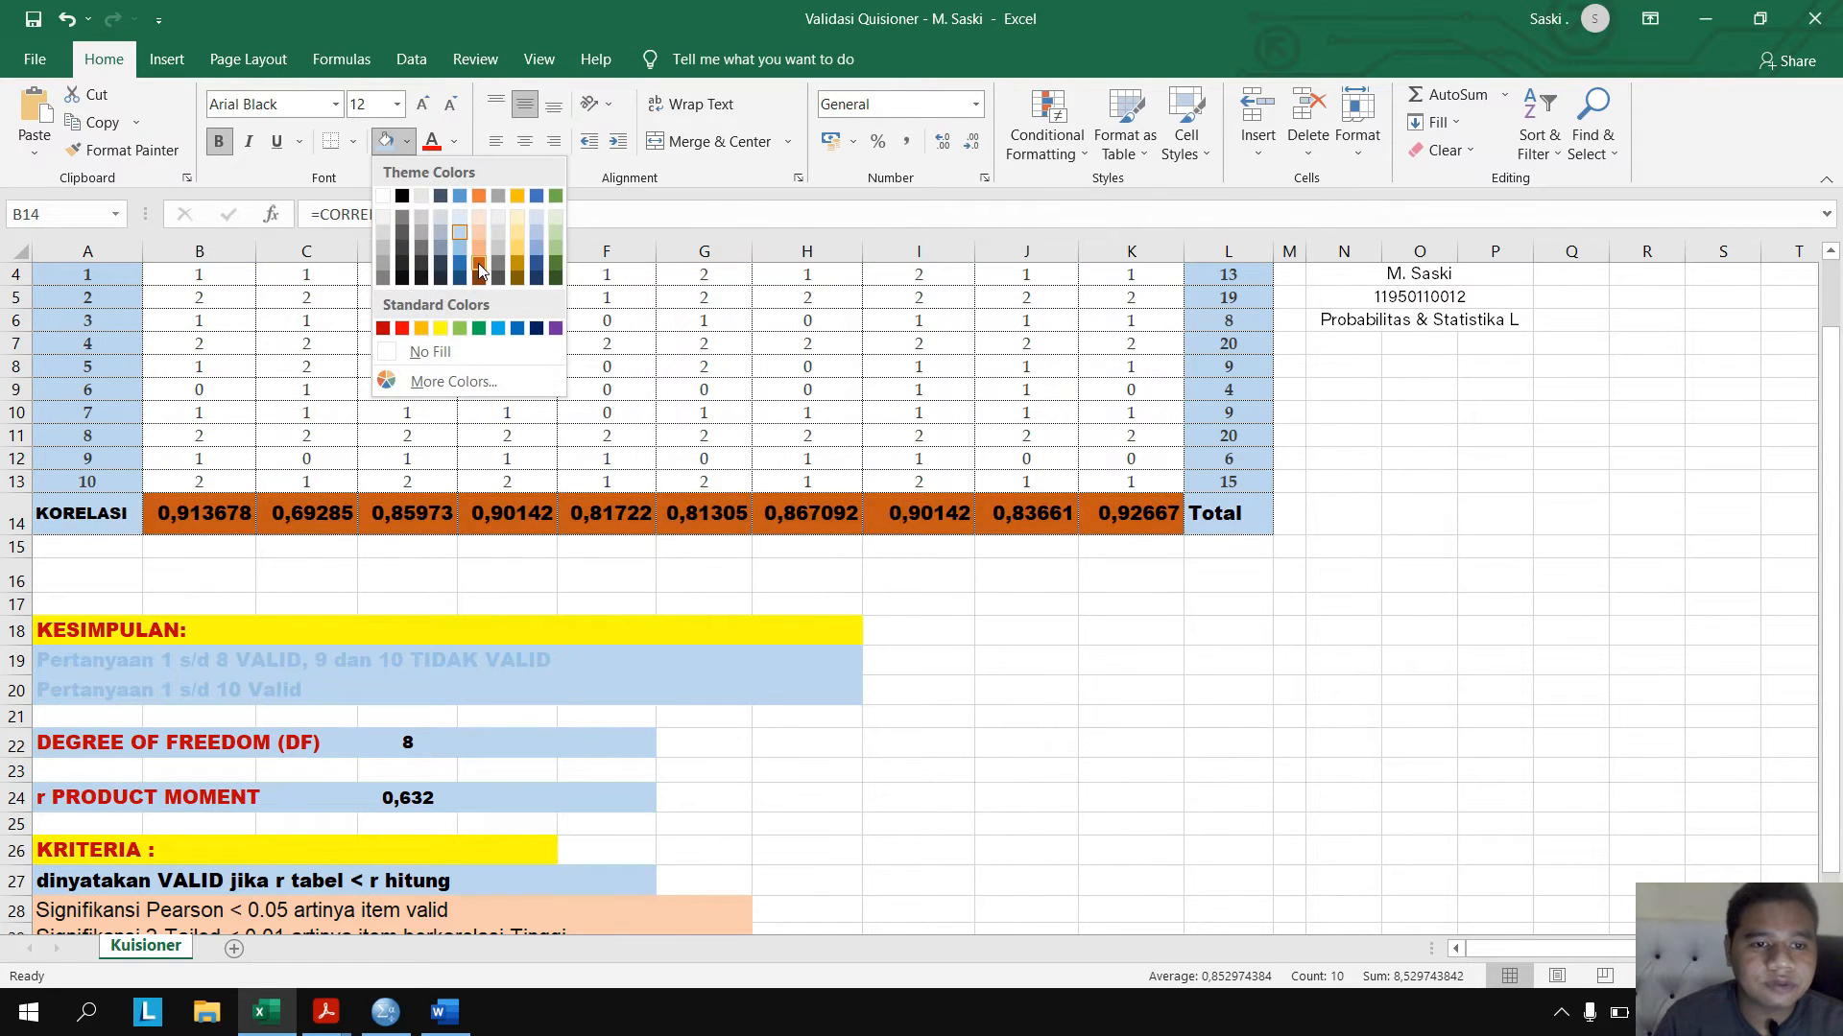
{"action": "left_click", "coordinate": [479, 272]}
- Set the font color of the conclusion "Pertanyaan 1 s/d 10 Valid" in row 20 to black
{"action": "left_click", "coordinate": [72, 717]}
{"action": "left_click", "coordinate": [47, 689]}
{"action": "left_click_drag", "start_coordinate": [47, 689], "coordinate": [473, 688]}
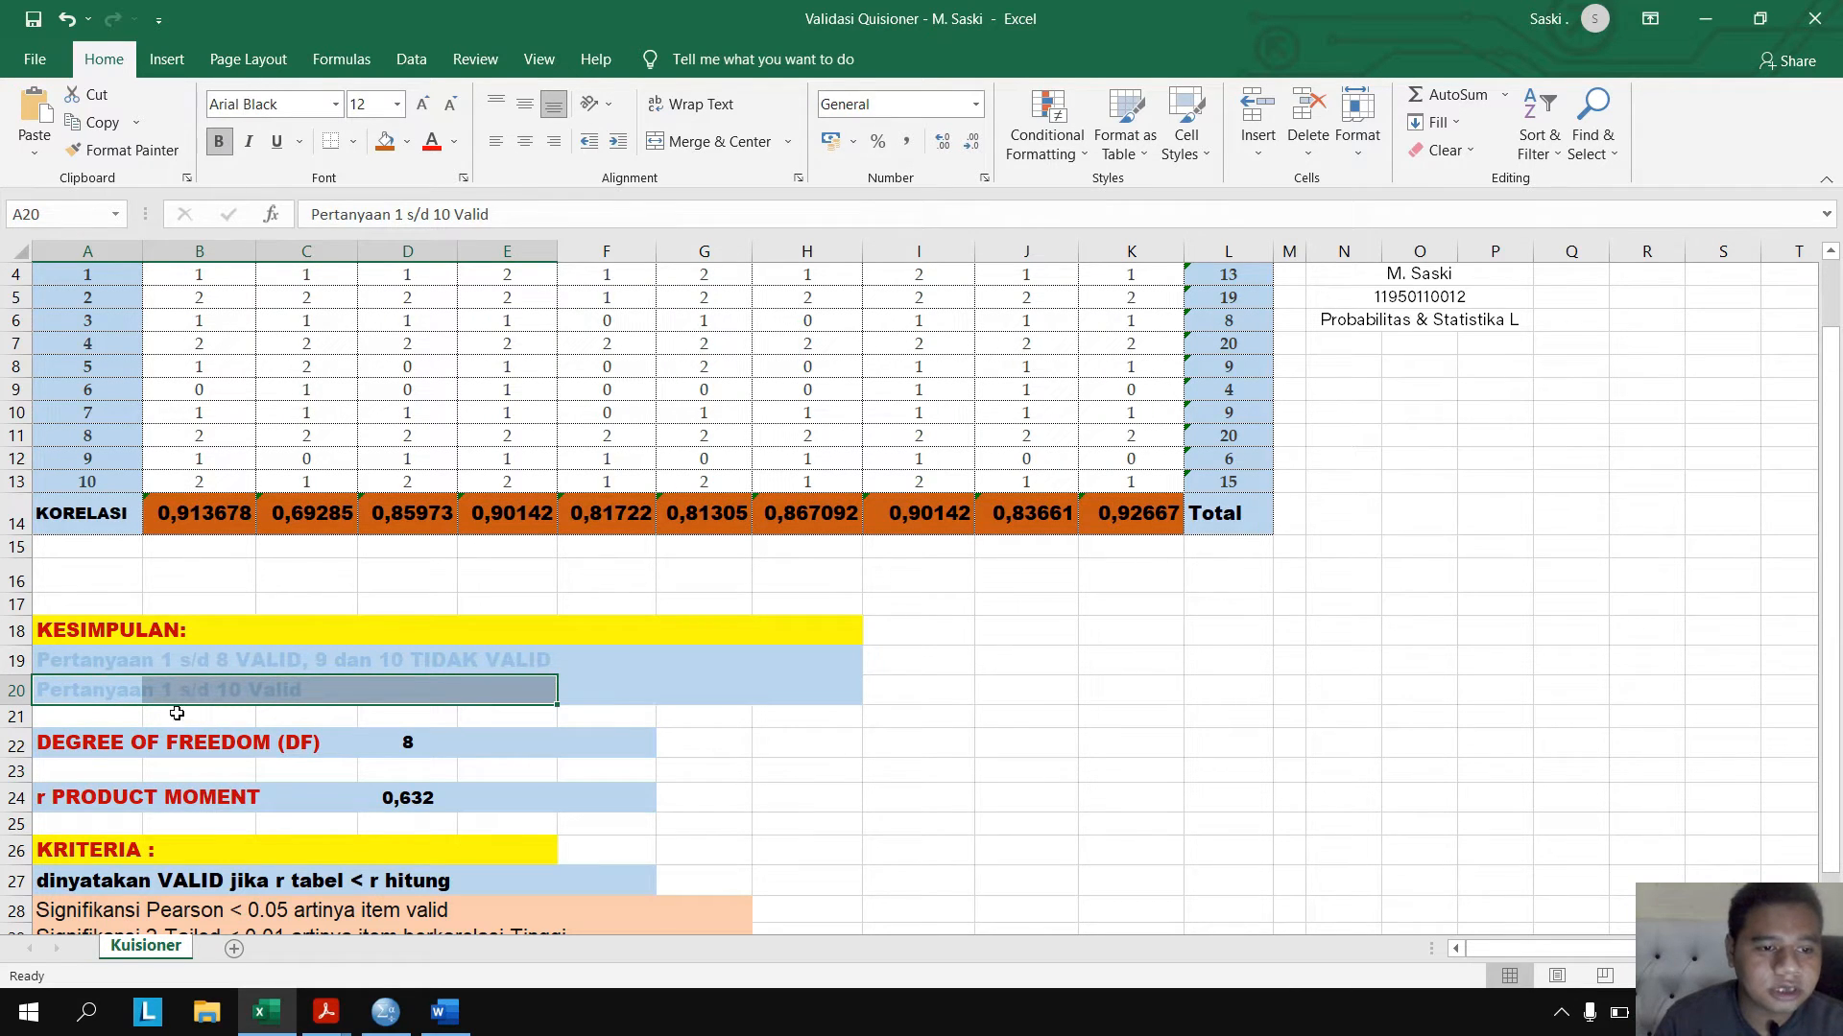
{"action": "left_click", "coordinate": [454, 141]}
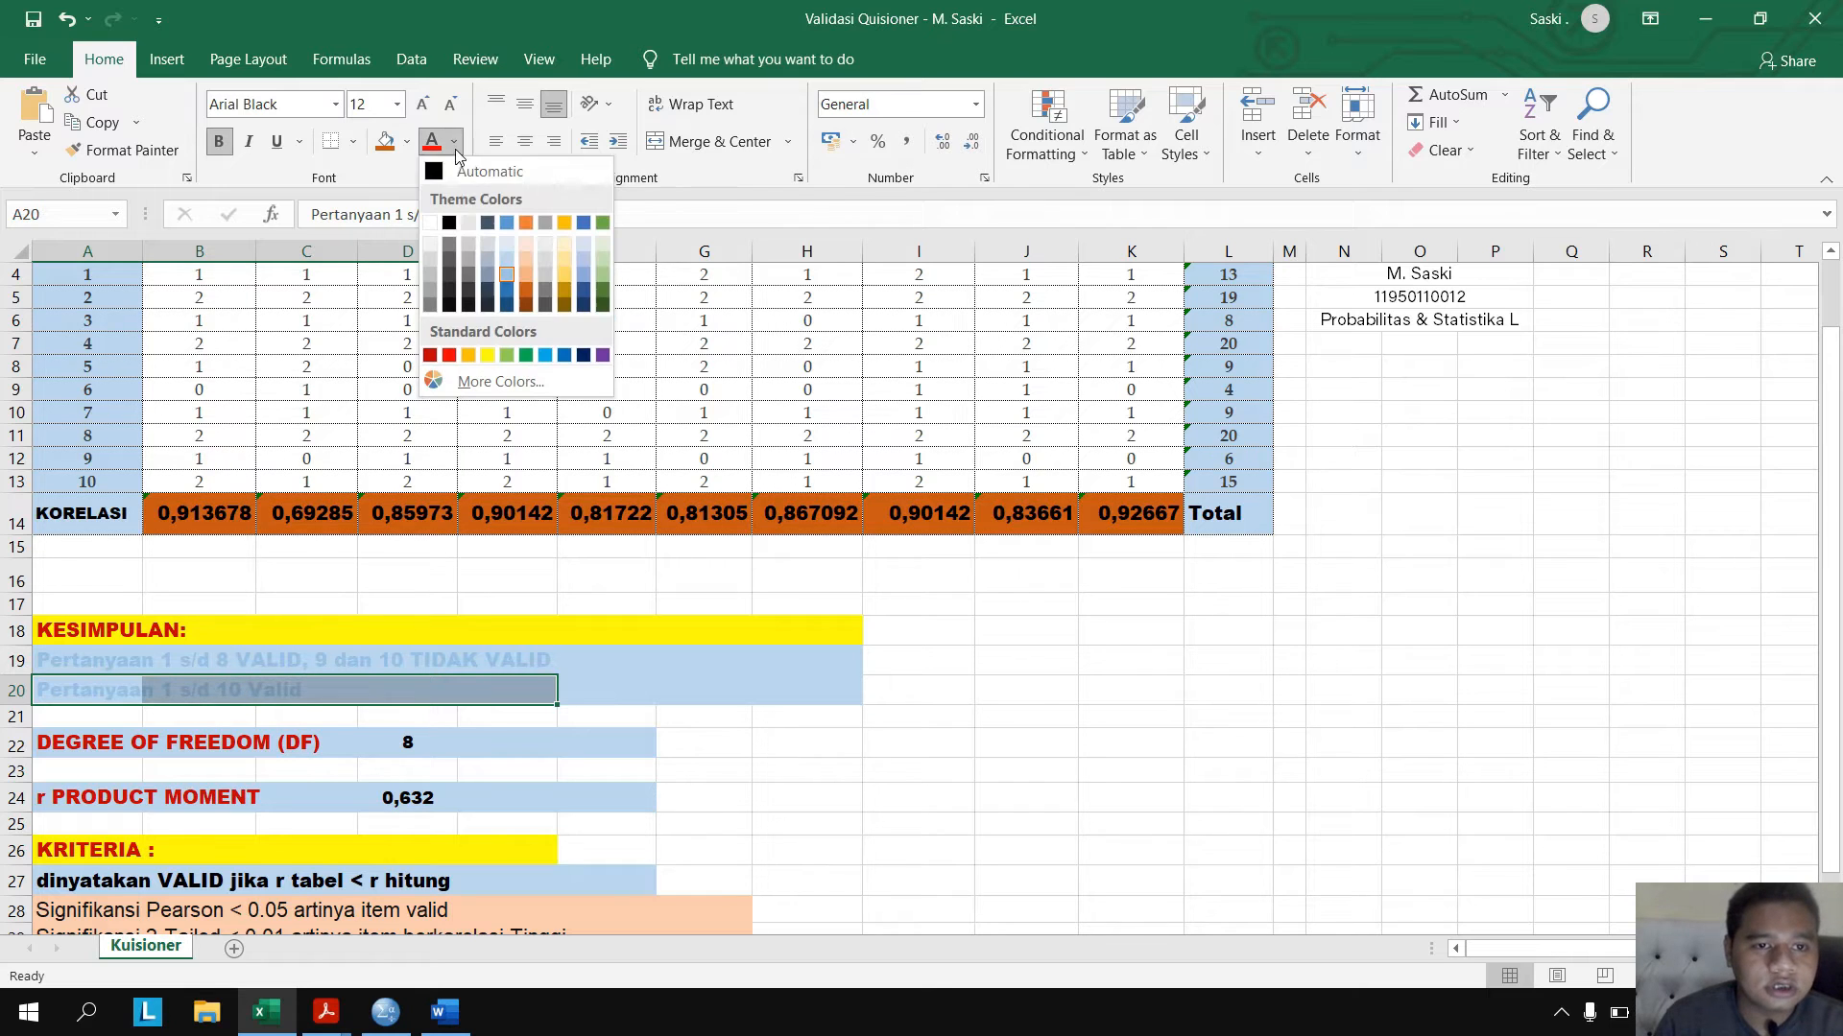
{"action": "left_click", "coordinate": [448, 306]}
{"action": "left_click", "coordinate": [494, 799]}
- Run the Data Analysis Correlation tool on $B$4:$L$13, grouped by columns, with output to a new worksheet named ANALISIS KUISIONER
{"action": "scroll", "coordinate": [493, 806], "scroll_direction": "down", "scroll_amount": 2}
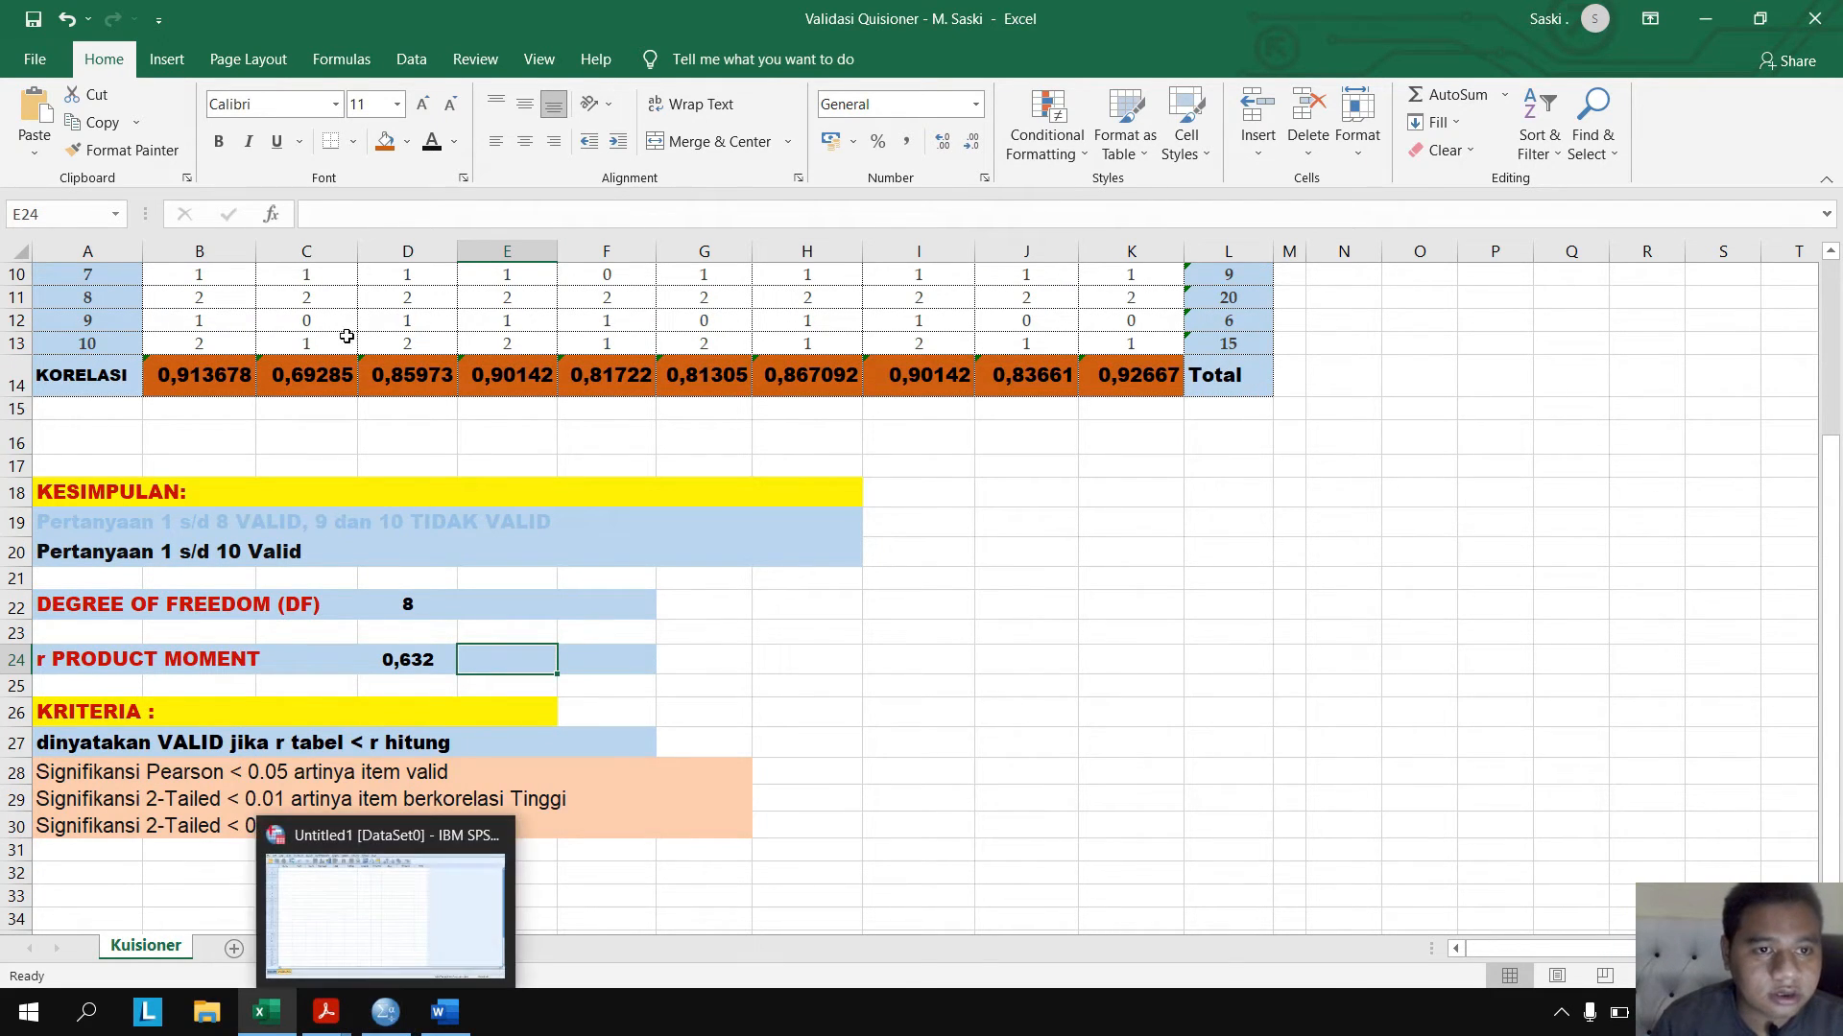
{"action": "left_click", "coordinate": [423, 72]}
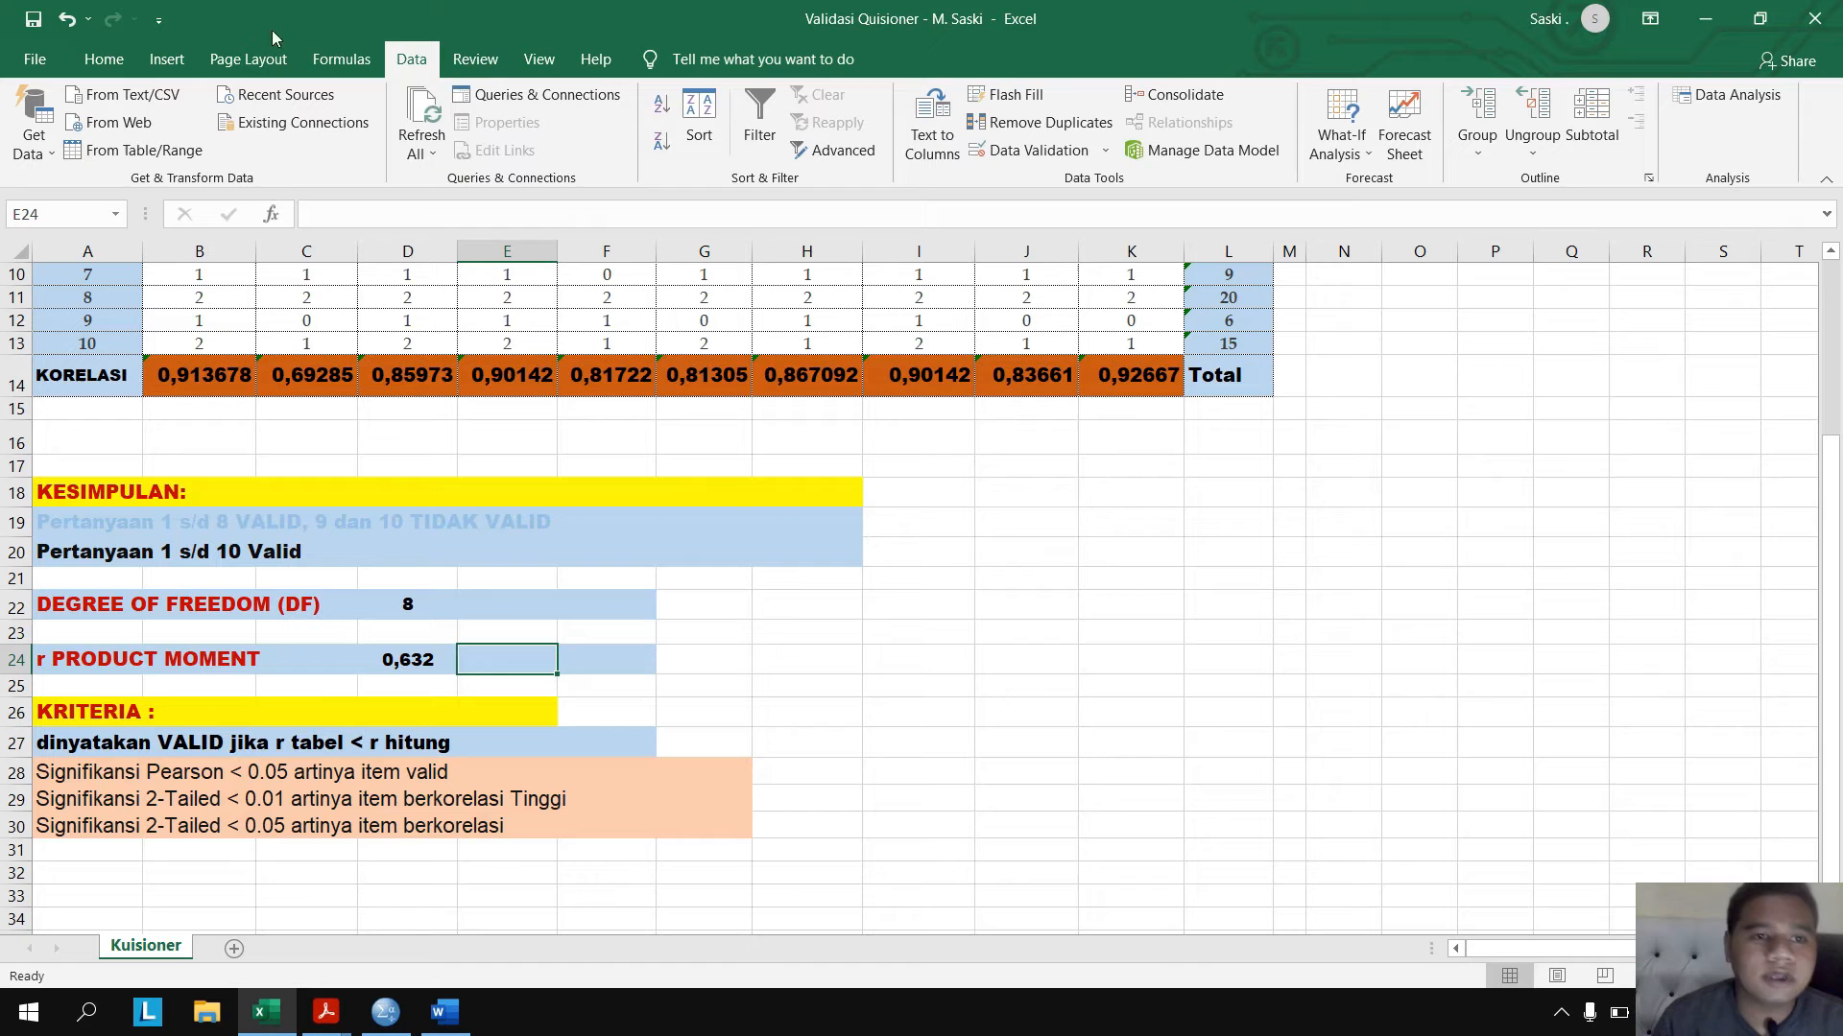
{"action": "left_click", "coordinate": [1701, 98]}
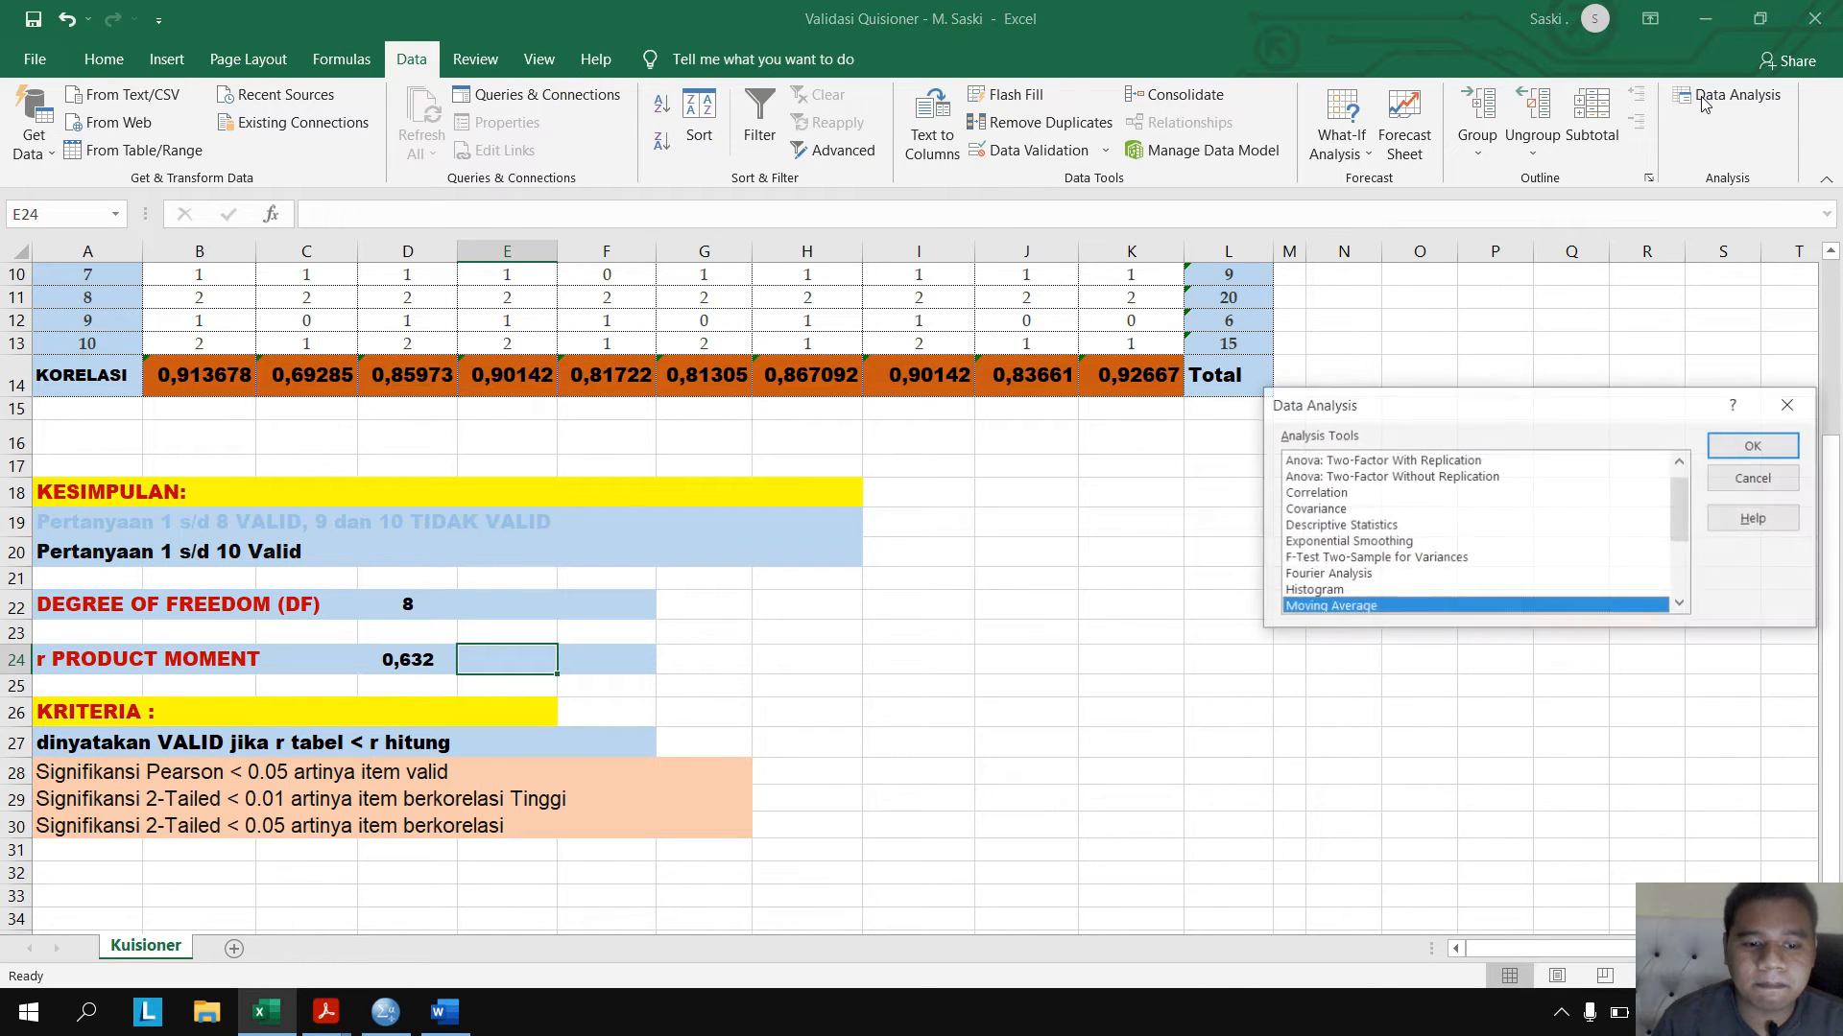
{"action": "left_click", "coordinate": [1316, 493]}
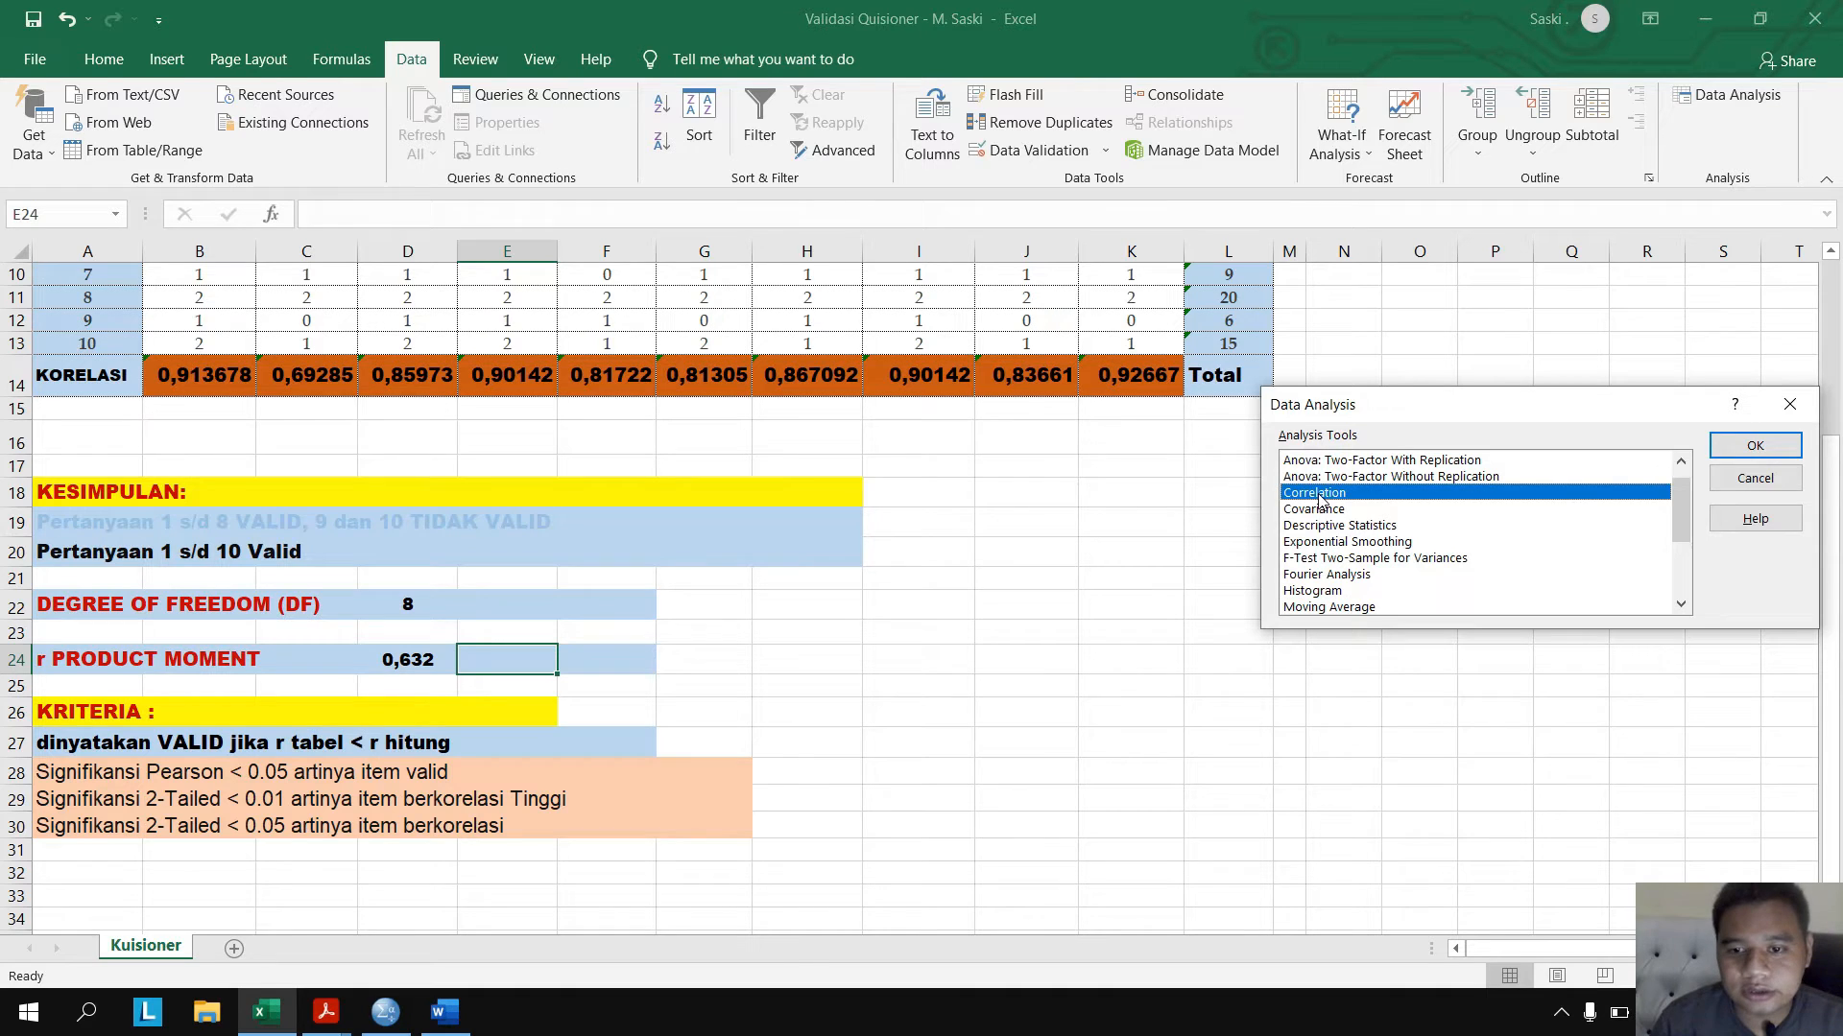
{"action": "left_click", "coordinate": [1731, 445]}
{"action": "scroll", "coordinate": [1161, 430], "scroll_direction": "up", "scroll_amount": 3}
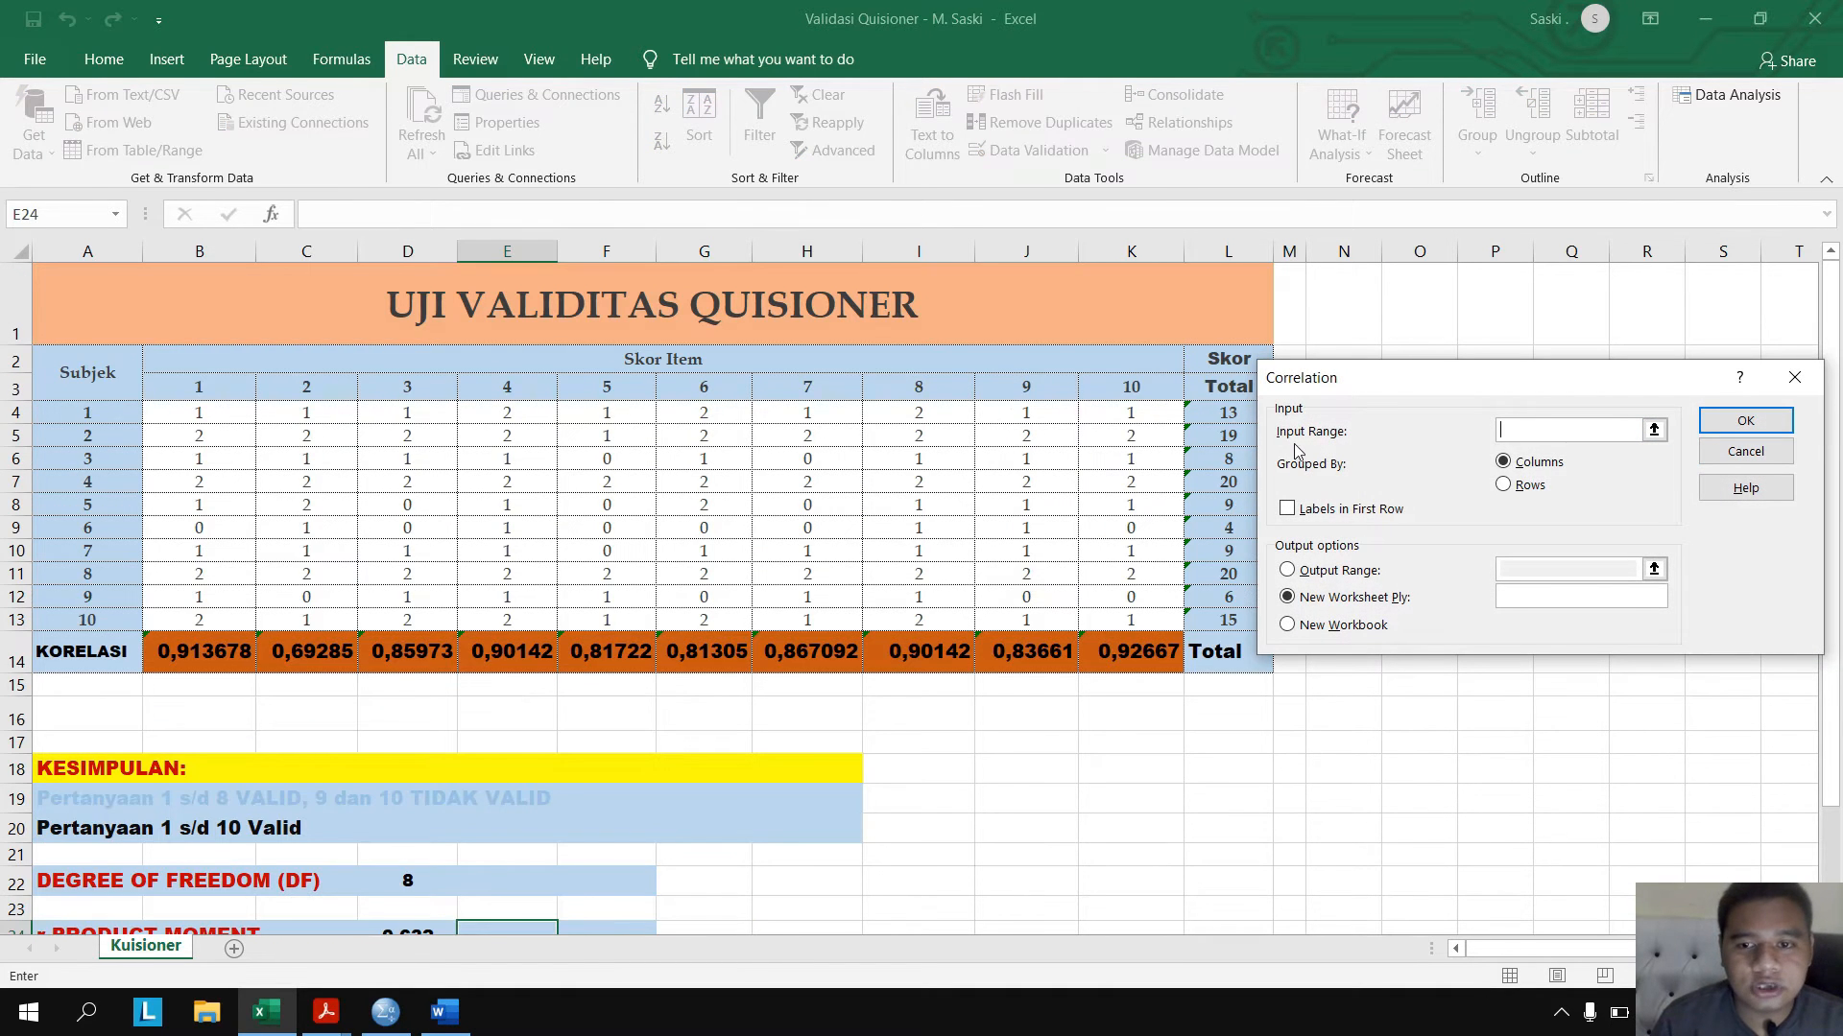
{"action": "left_click_drag", "start_coordinate": [165, 413], "coordinate": [1219, 615]}
{"action": "left_click", "coordinate": [1558, 596]}
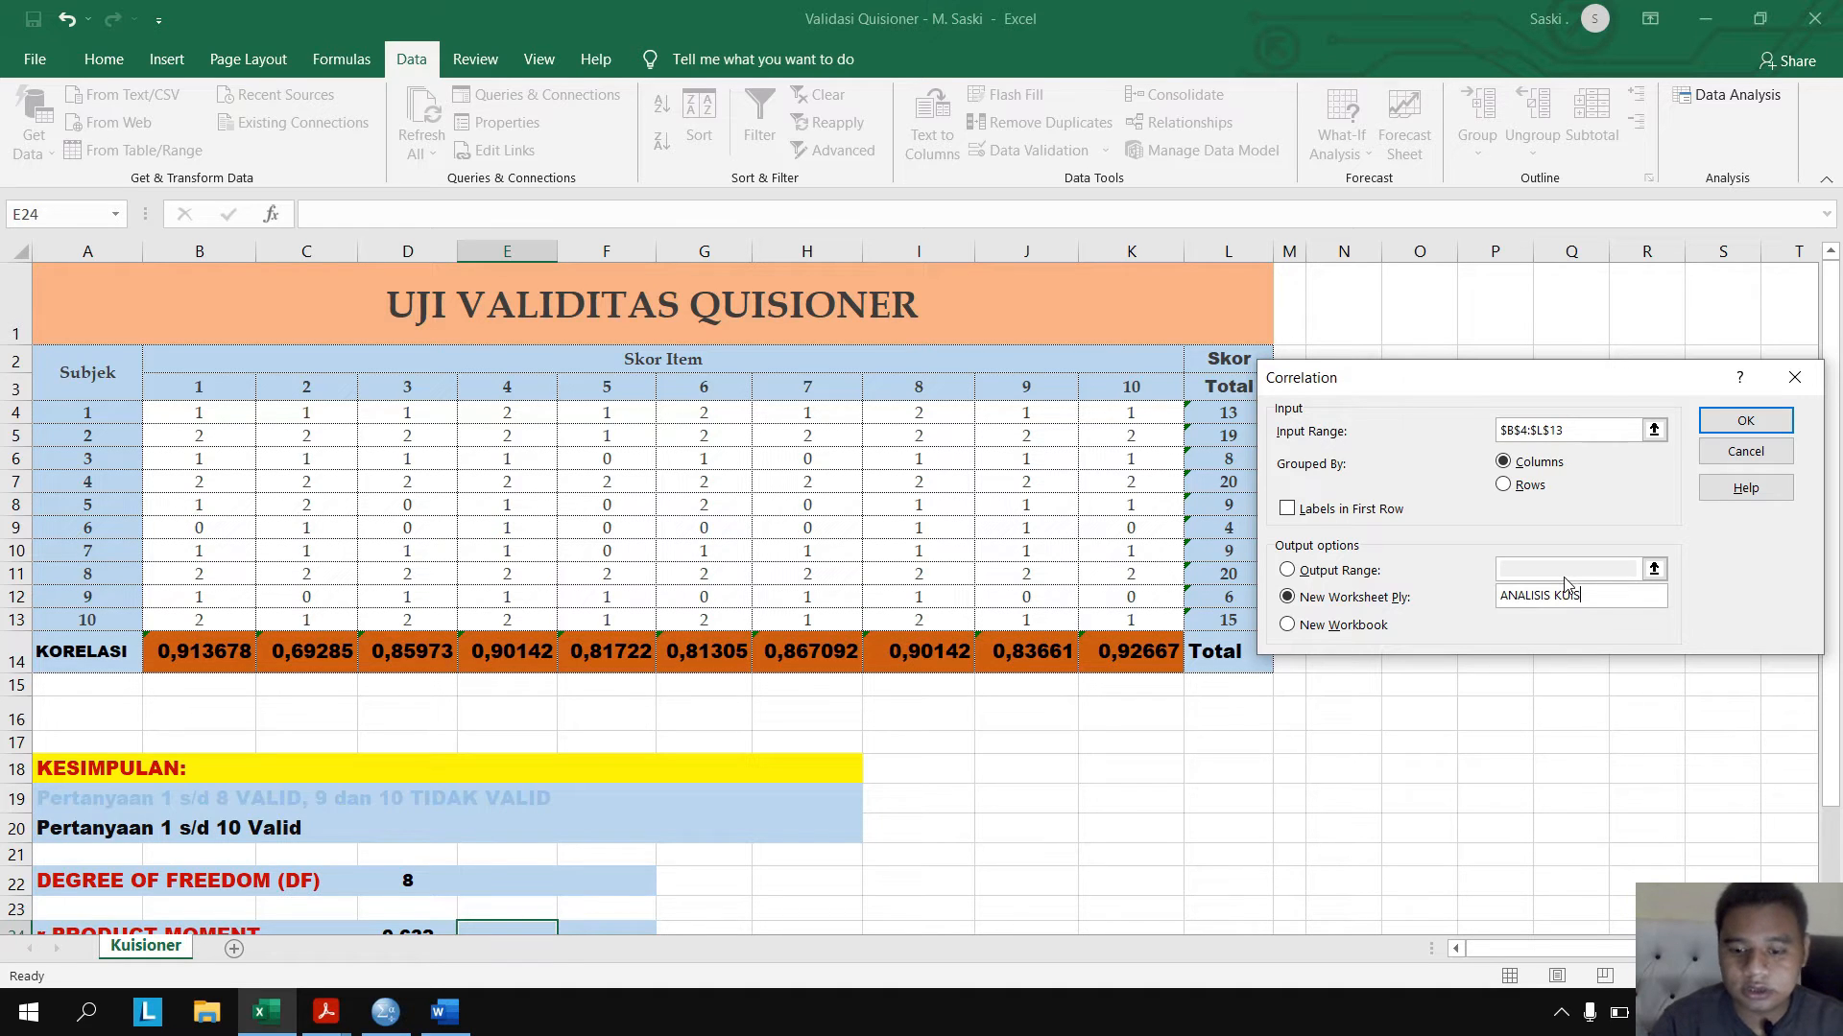
{"action": "type", "text": "R"}
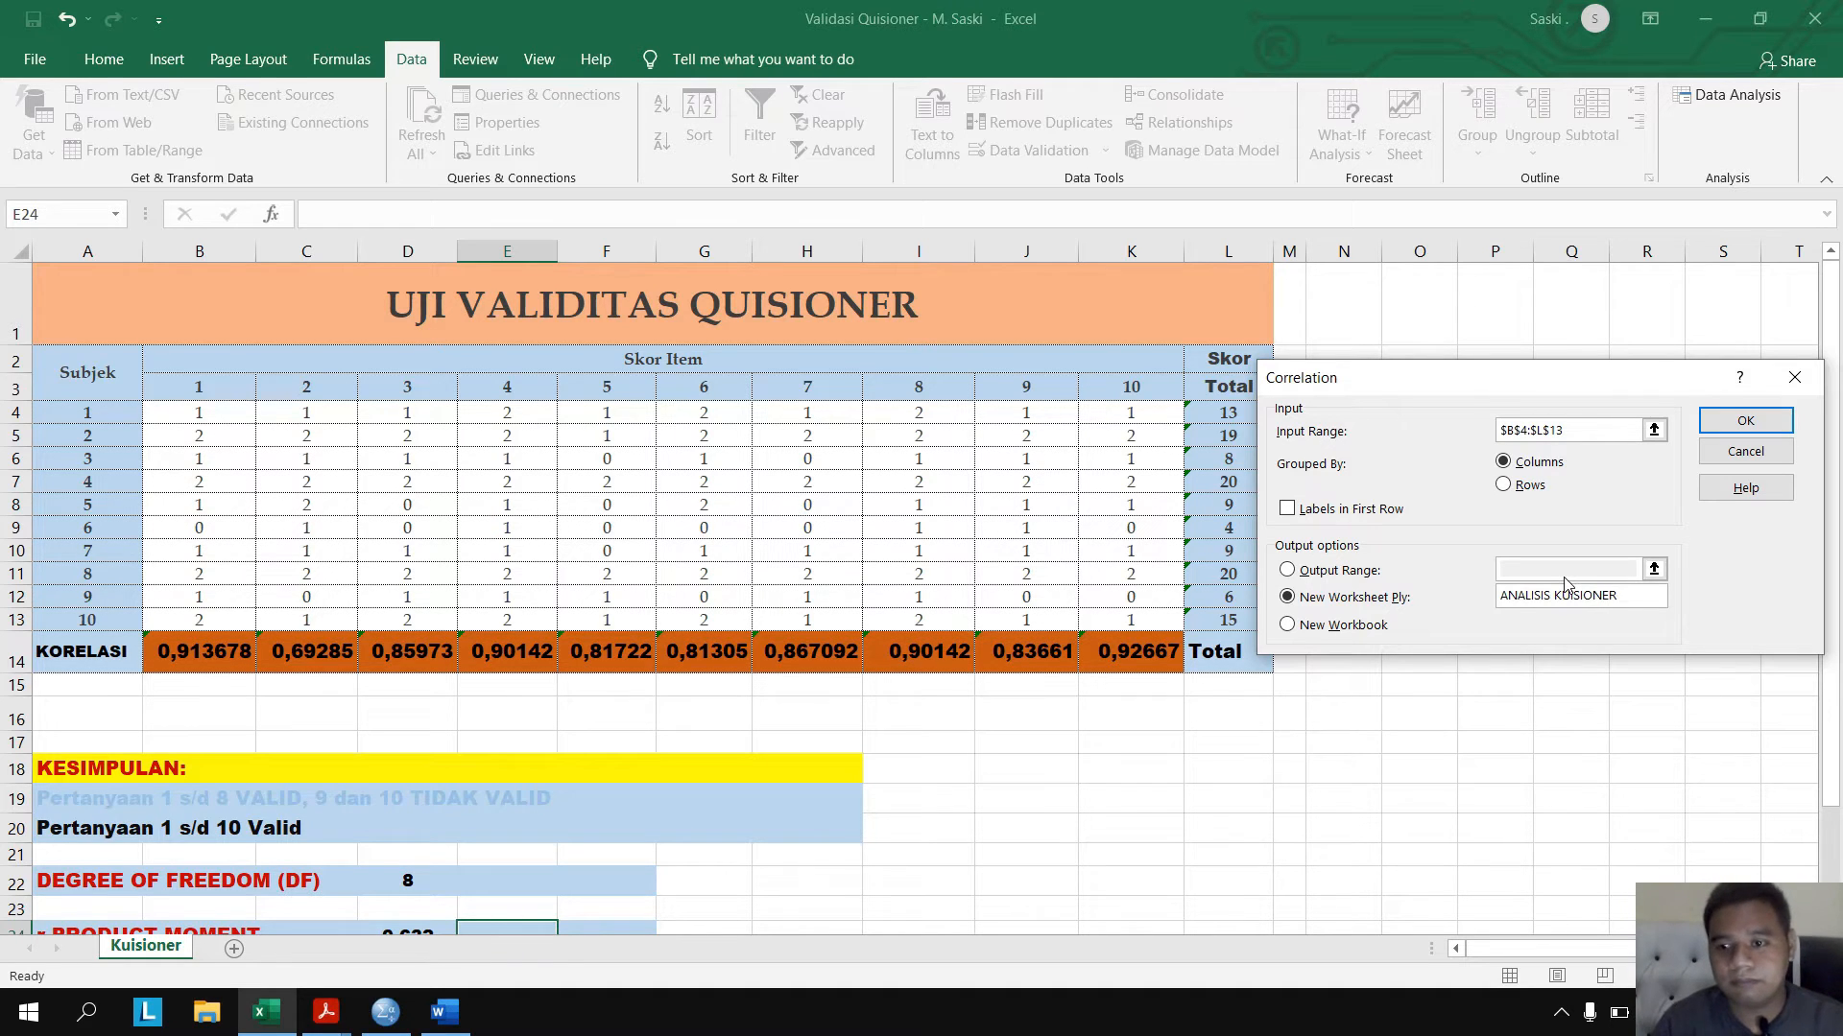
{"action": "left_click", "coordinate": [1731, 426]}
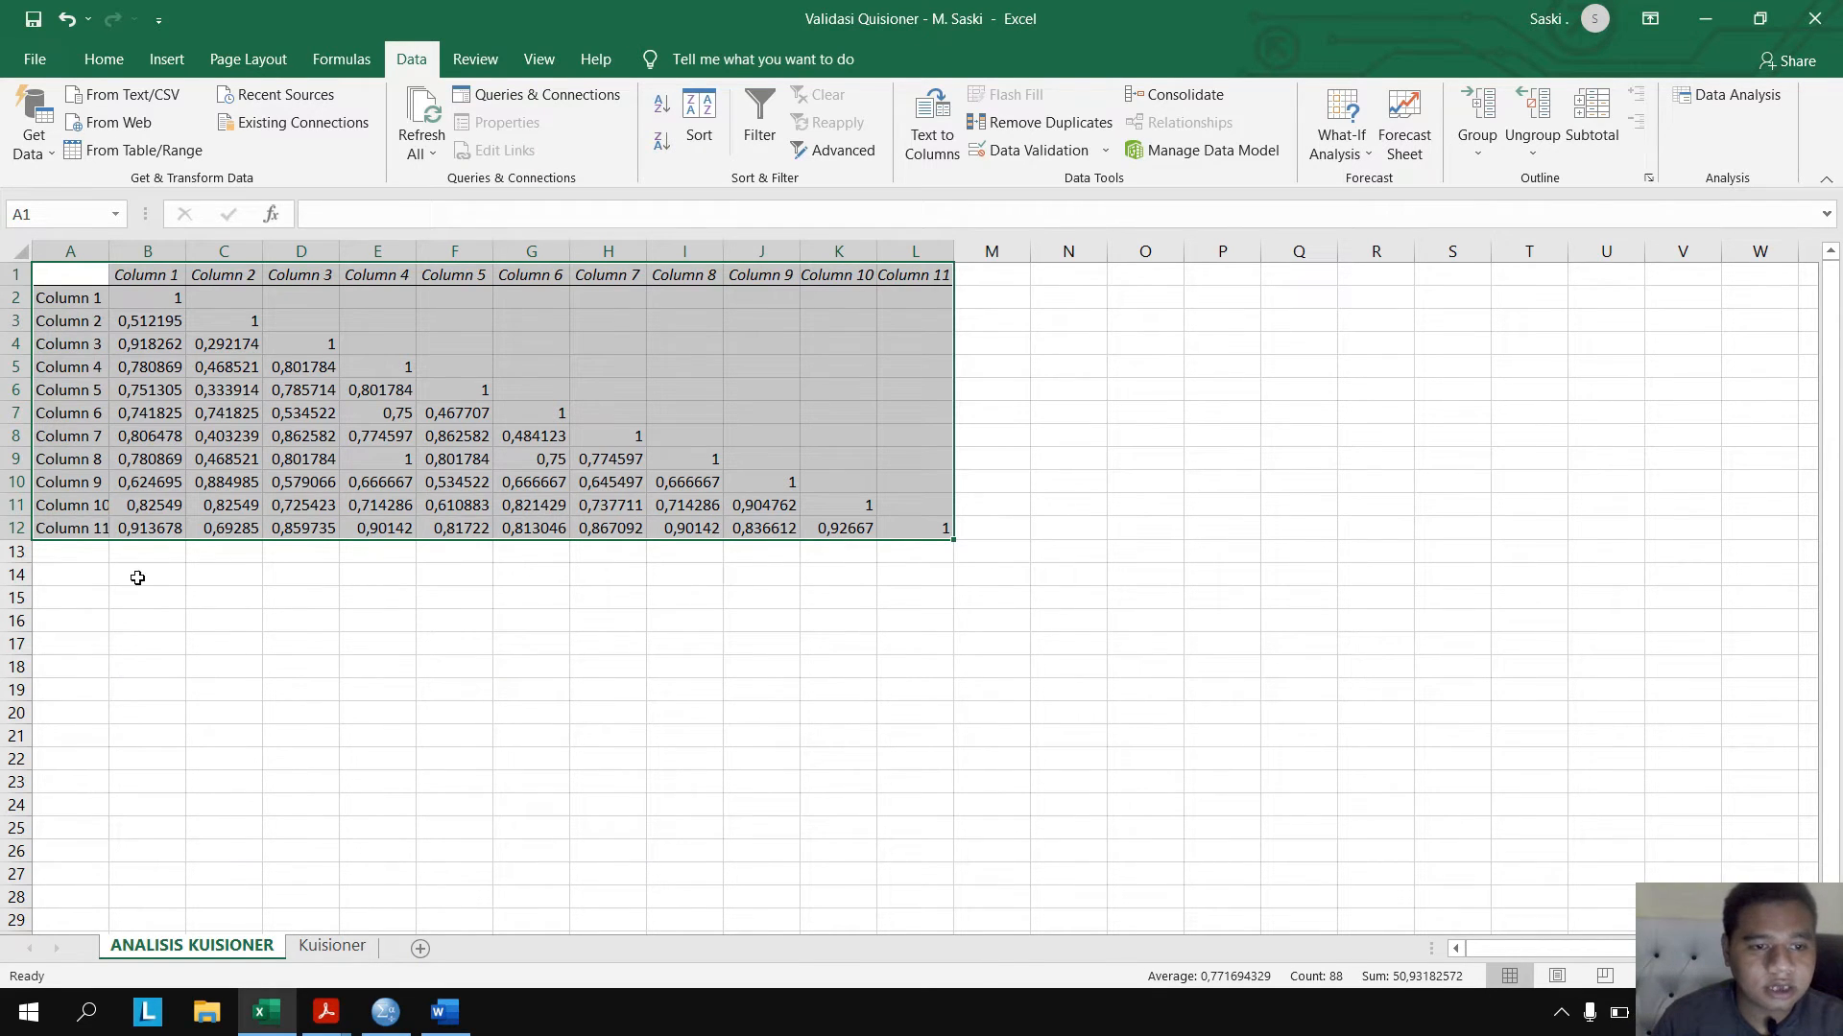
{"action": "left_click", "coordinate": [128, 528]}
{"action": "left_click_drag", "start_coordinate": [124, 529], "coordinate": [857, 516]}
{"action": "key", "text": "ctrl+c"}
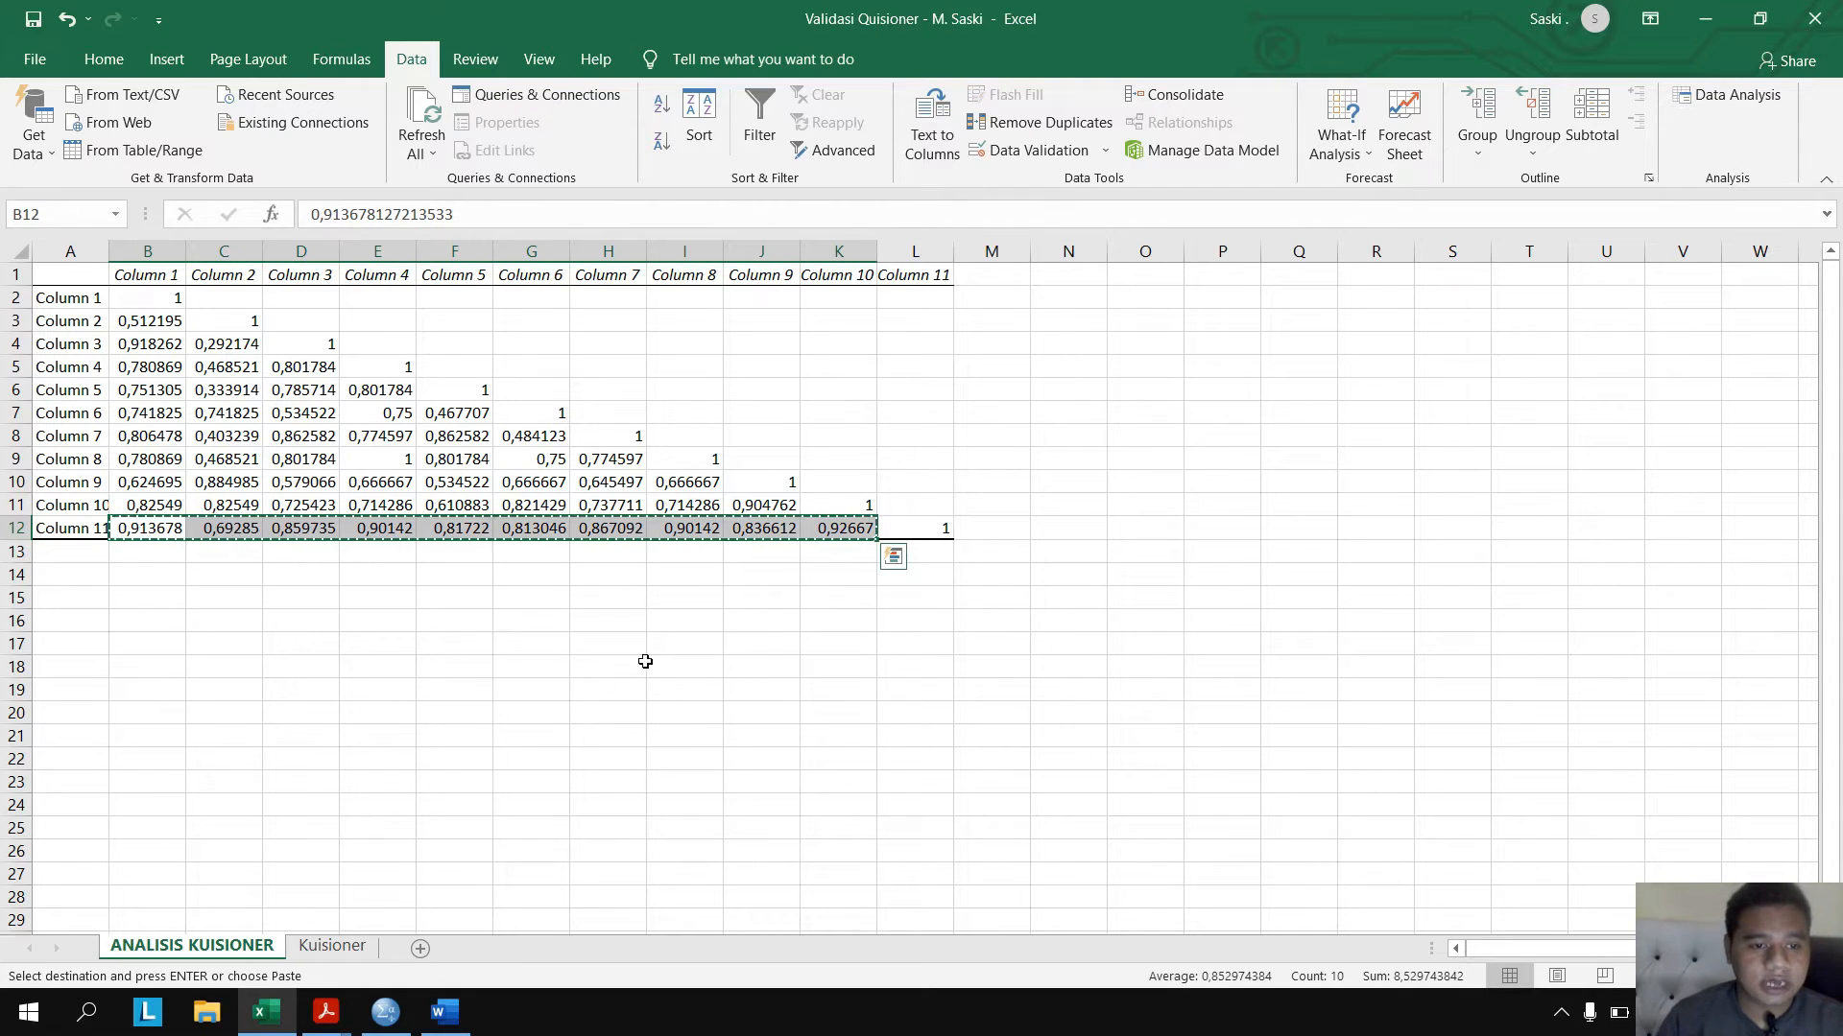
{"action": "left_click", "coordinate": [332, 947]}
{"action": "double_click", "coordinate": [192, 715]}
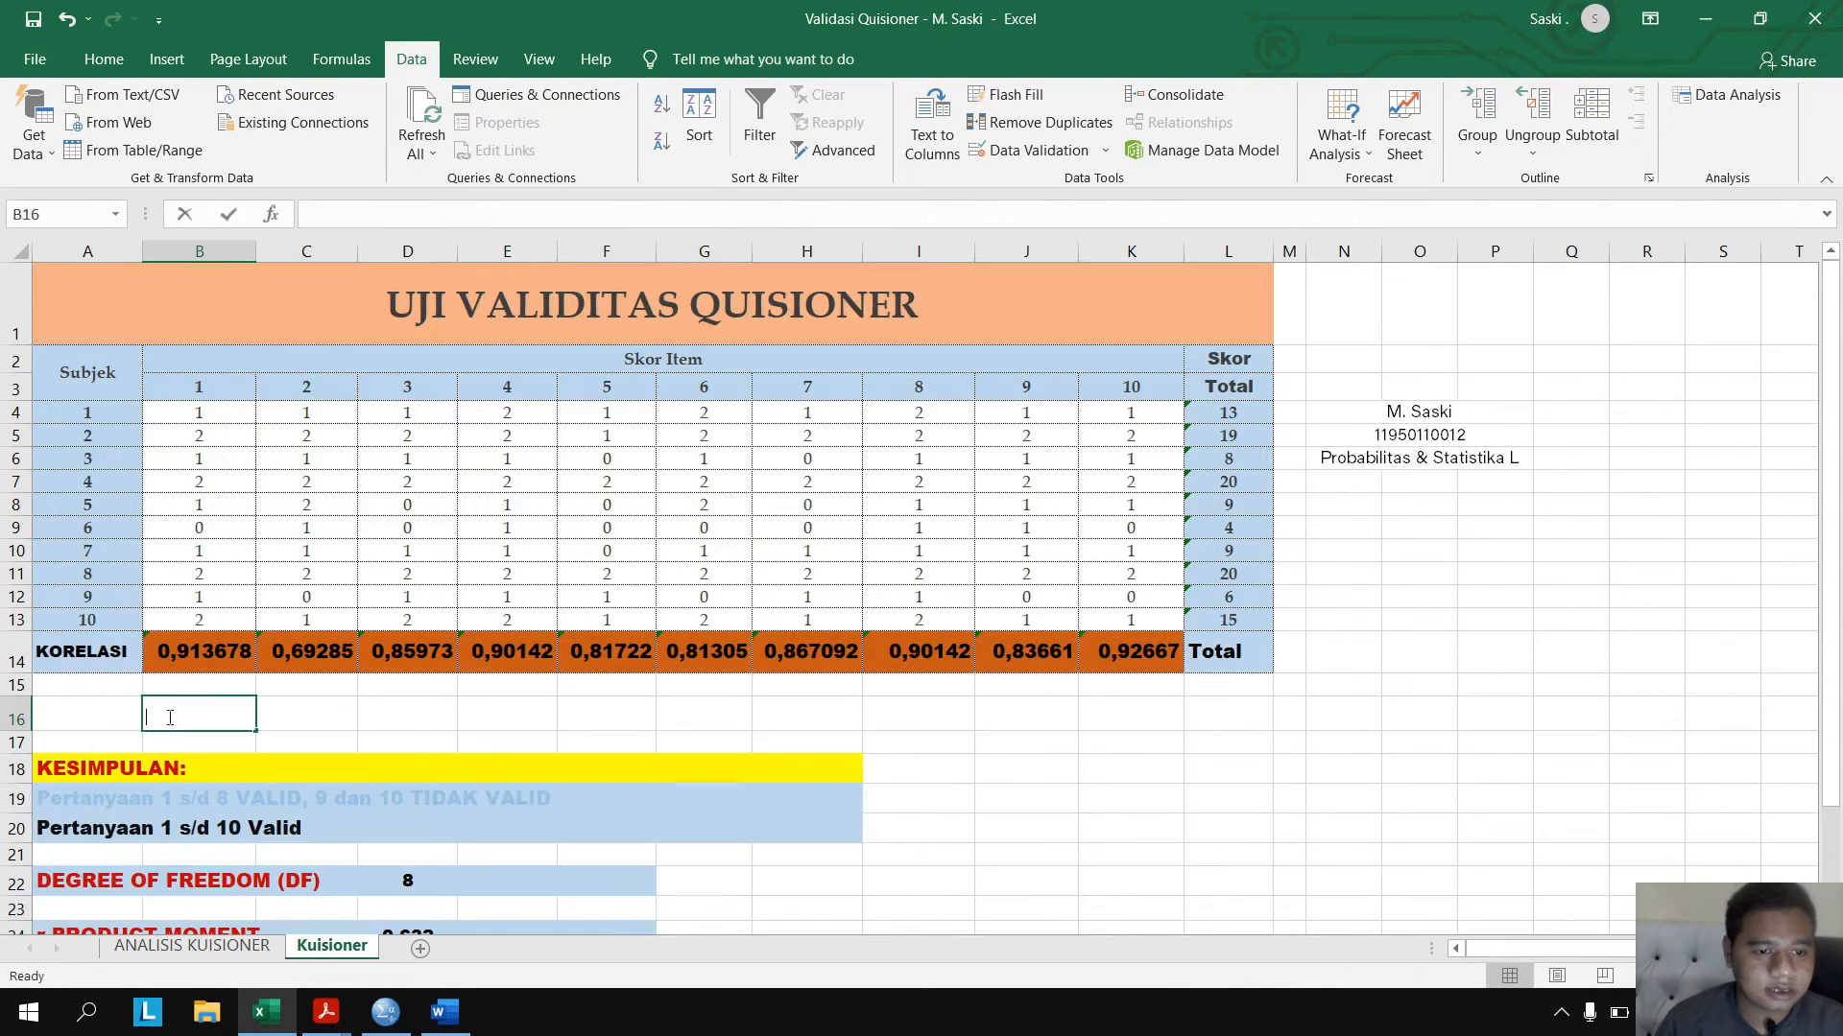
{"action": "left_click", "coordinate": [95, 730]}
{"action": "left_click", "coordinate": [187, 709]}
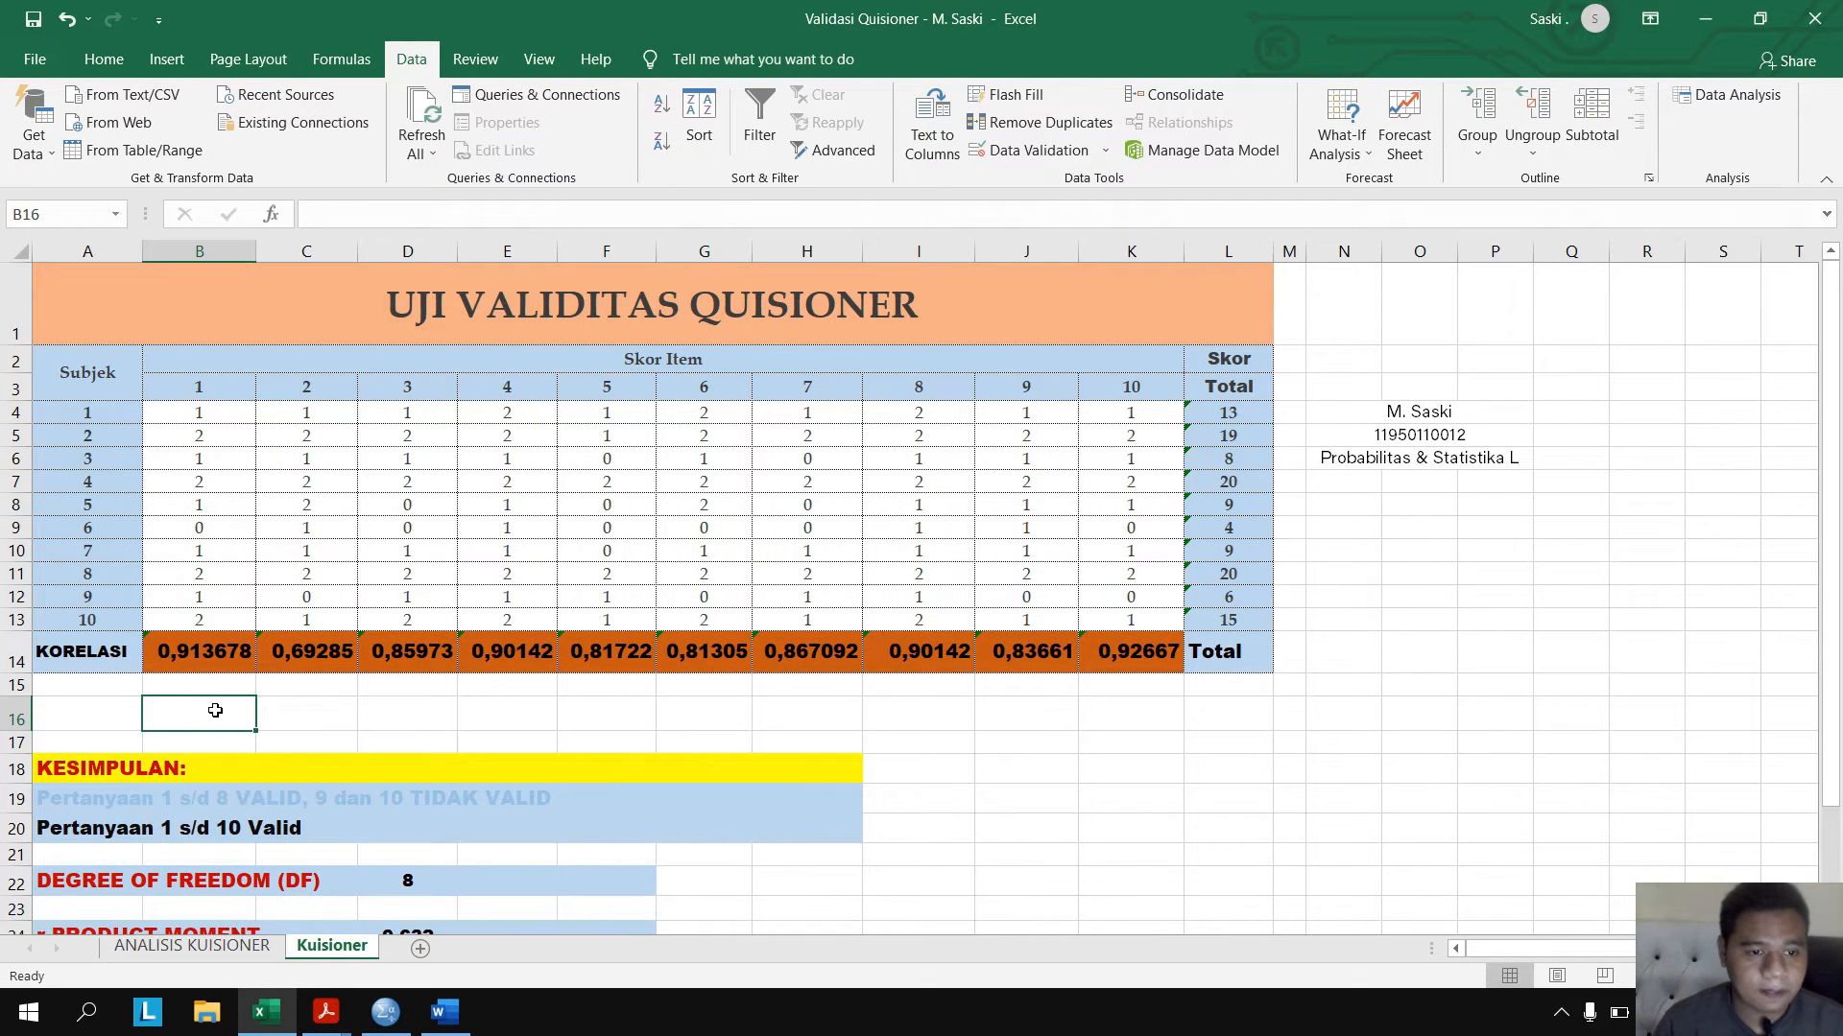
{"action": "left_click", "coordinate": [270, 709]}
- Copy the Column 11 correlations B12:K12 from the ANALISIS KUISIONER sheet and paste them at B16 of the Kuisioner sheet
{"action": "left_click", "coordinate": [208, 711]}
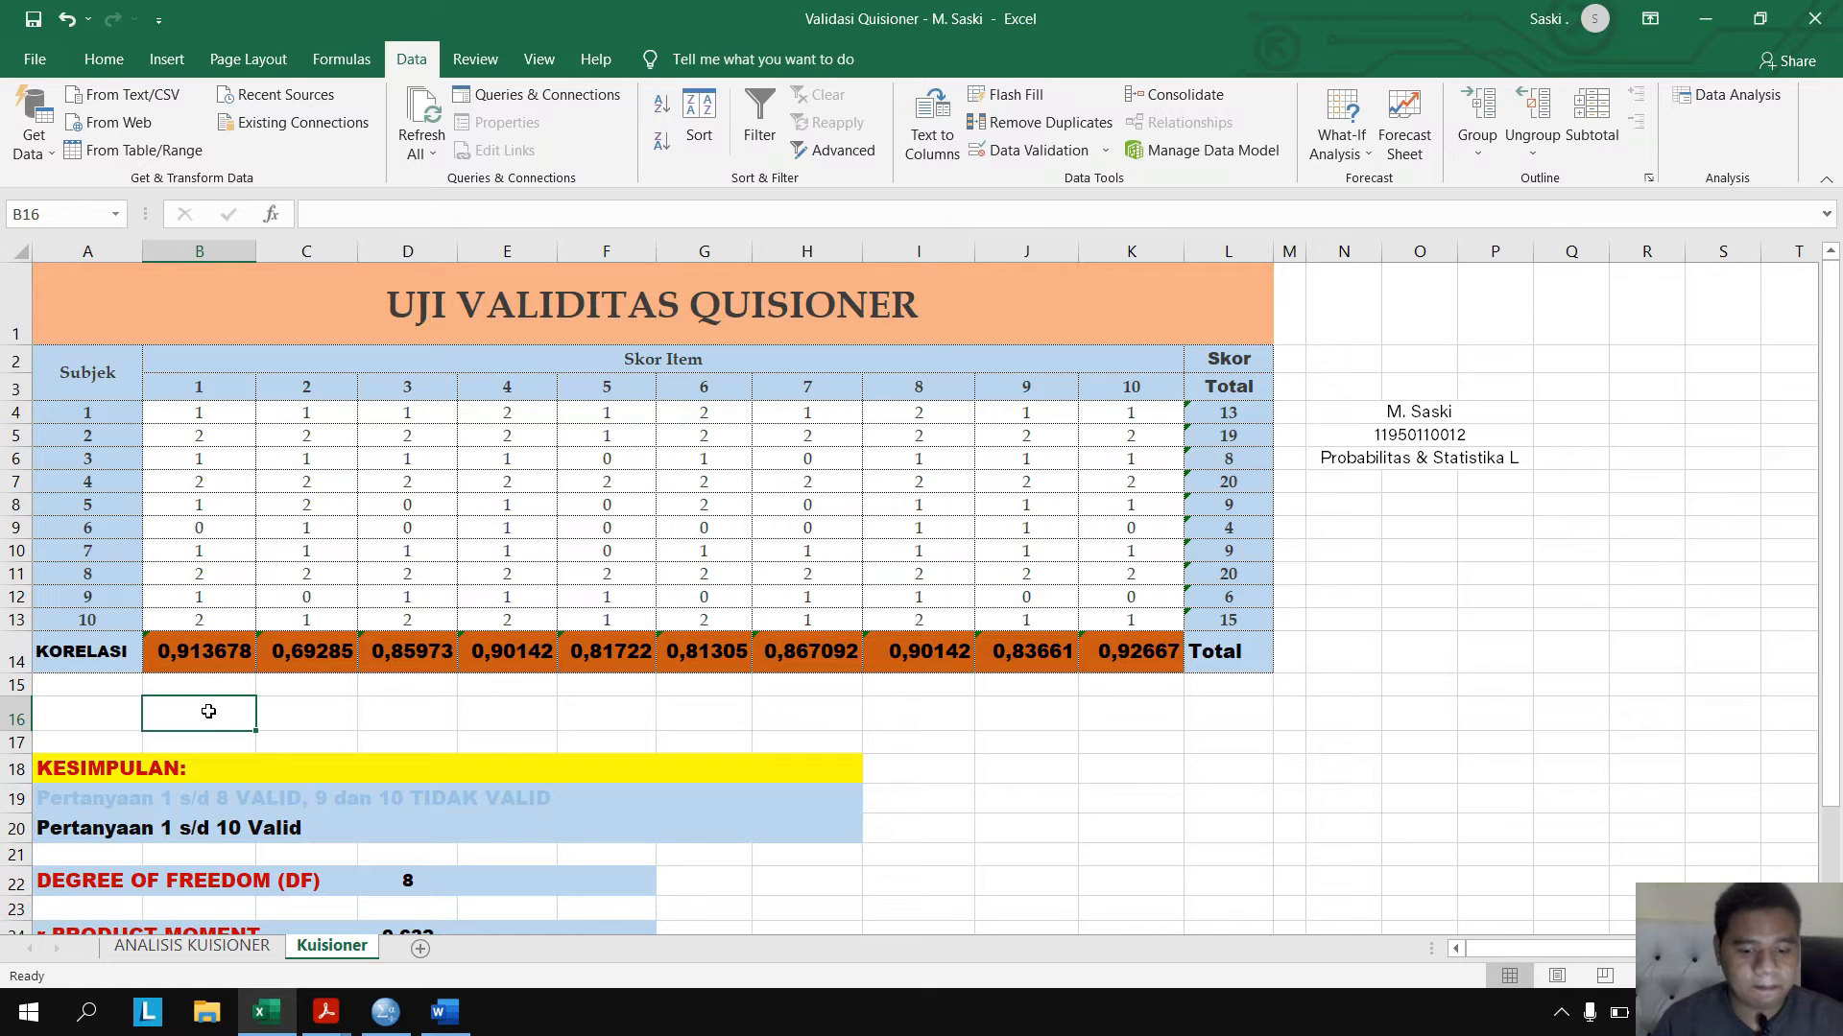
{"action": "left_click", "coordinate": [192, 946]}
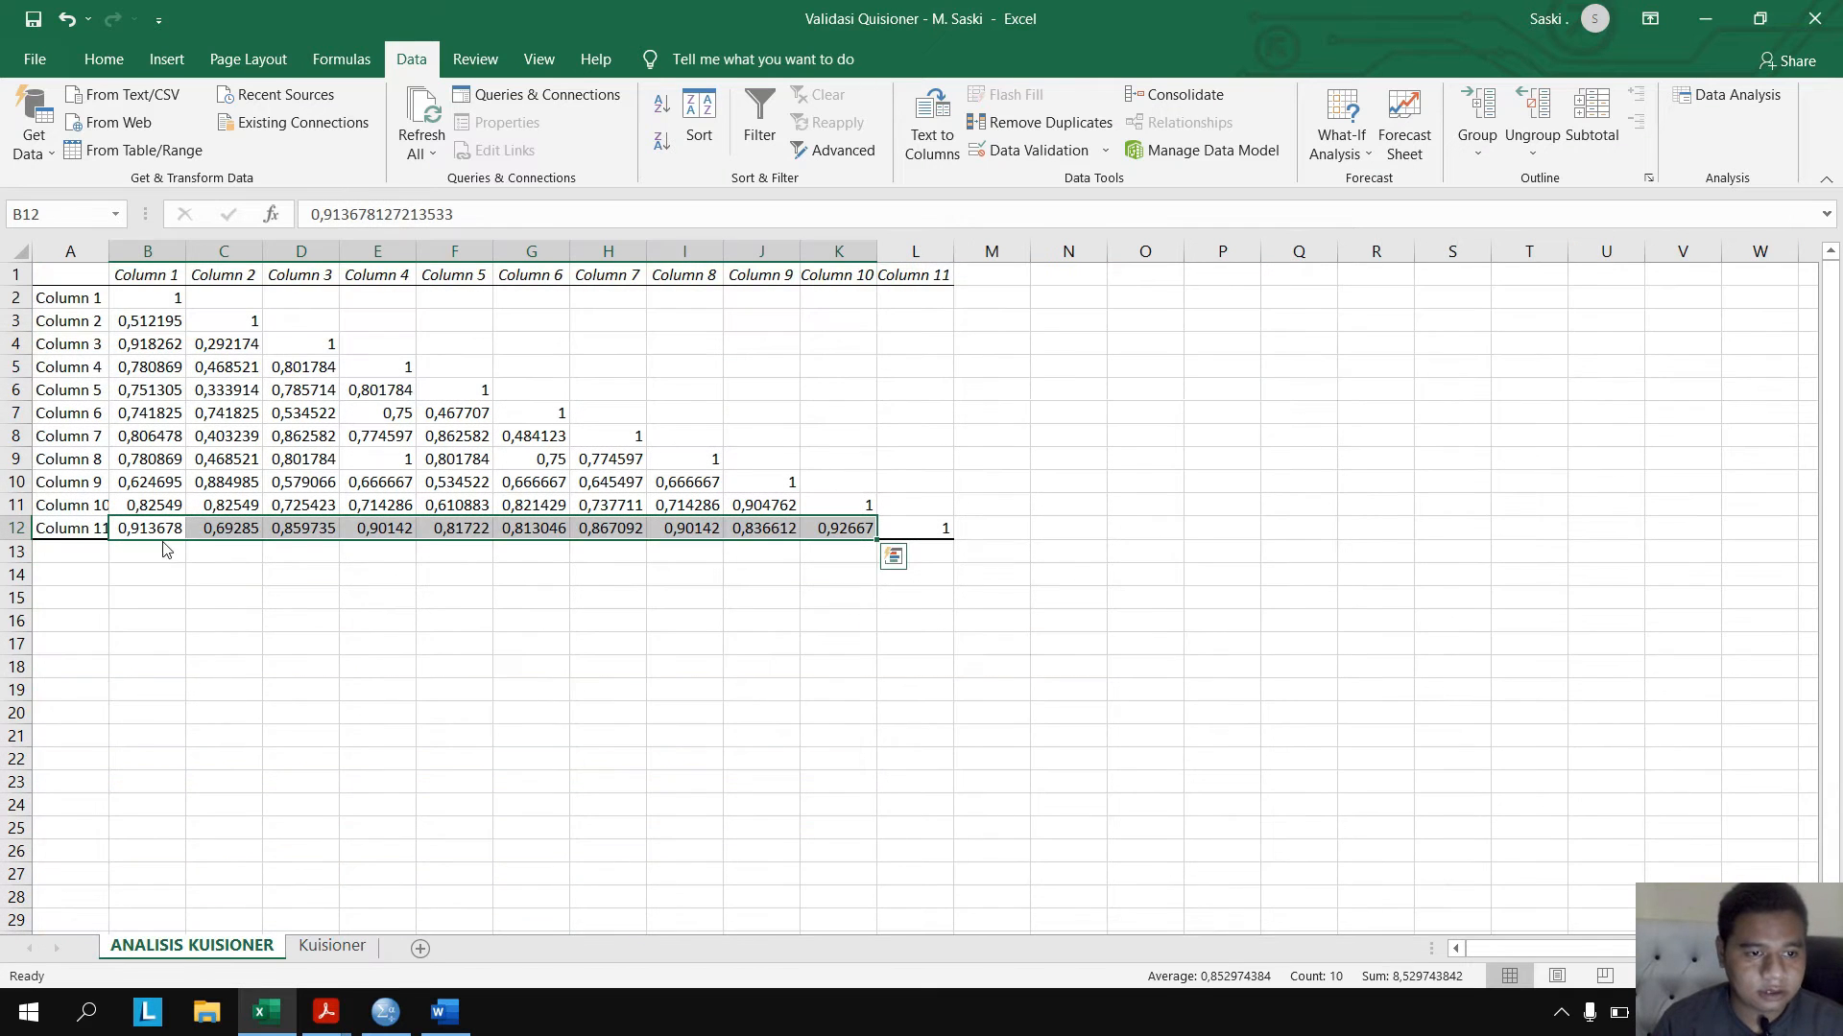
{"action": "left_click_drag", "start_coordinate": [143, 528], "coordinate": [833, 527]}
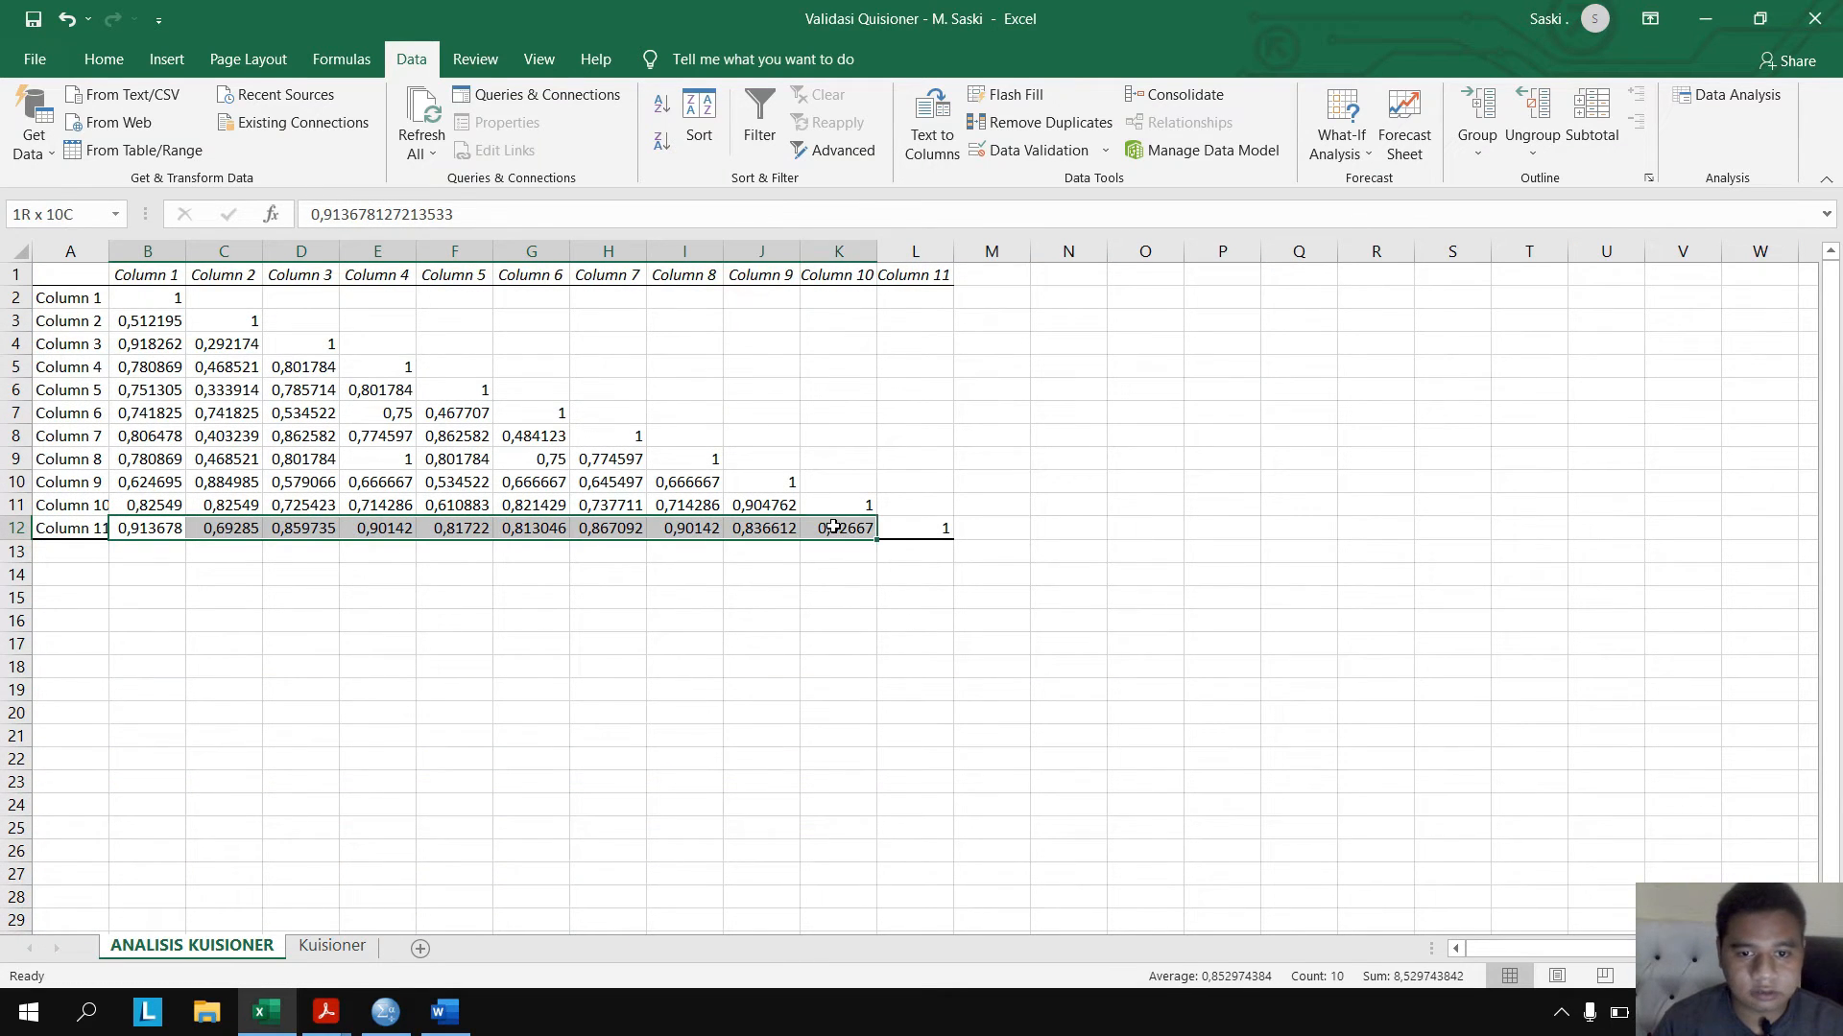
{"action": "key", "text": "ctrl+c"}
{"action": "left_click", "coordinate": [332, 946]}
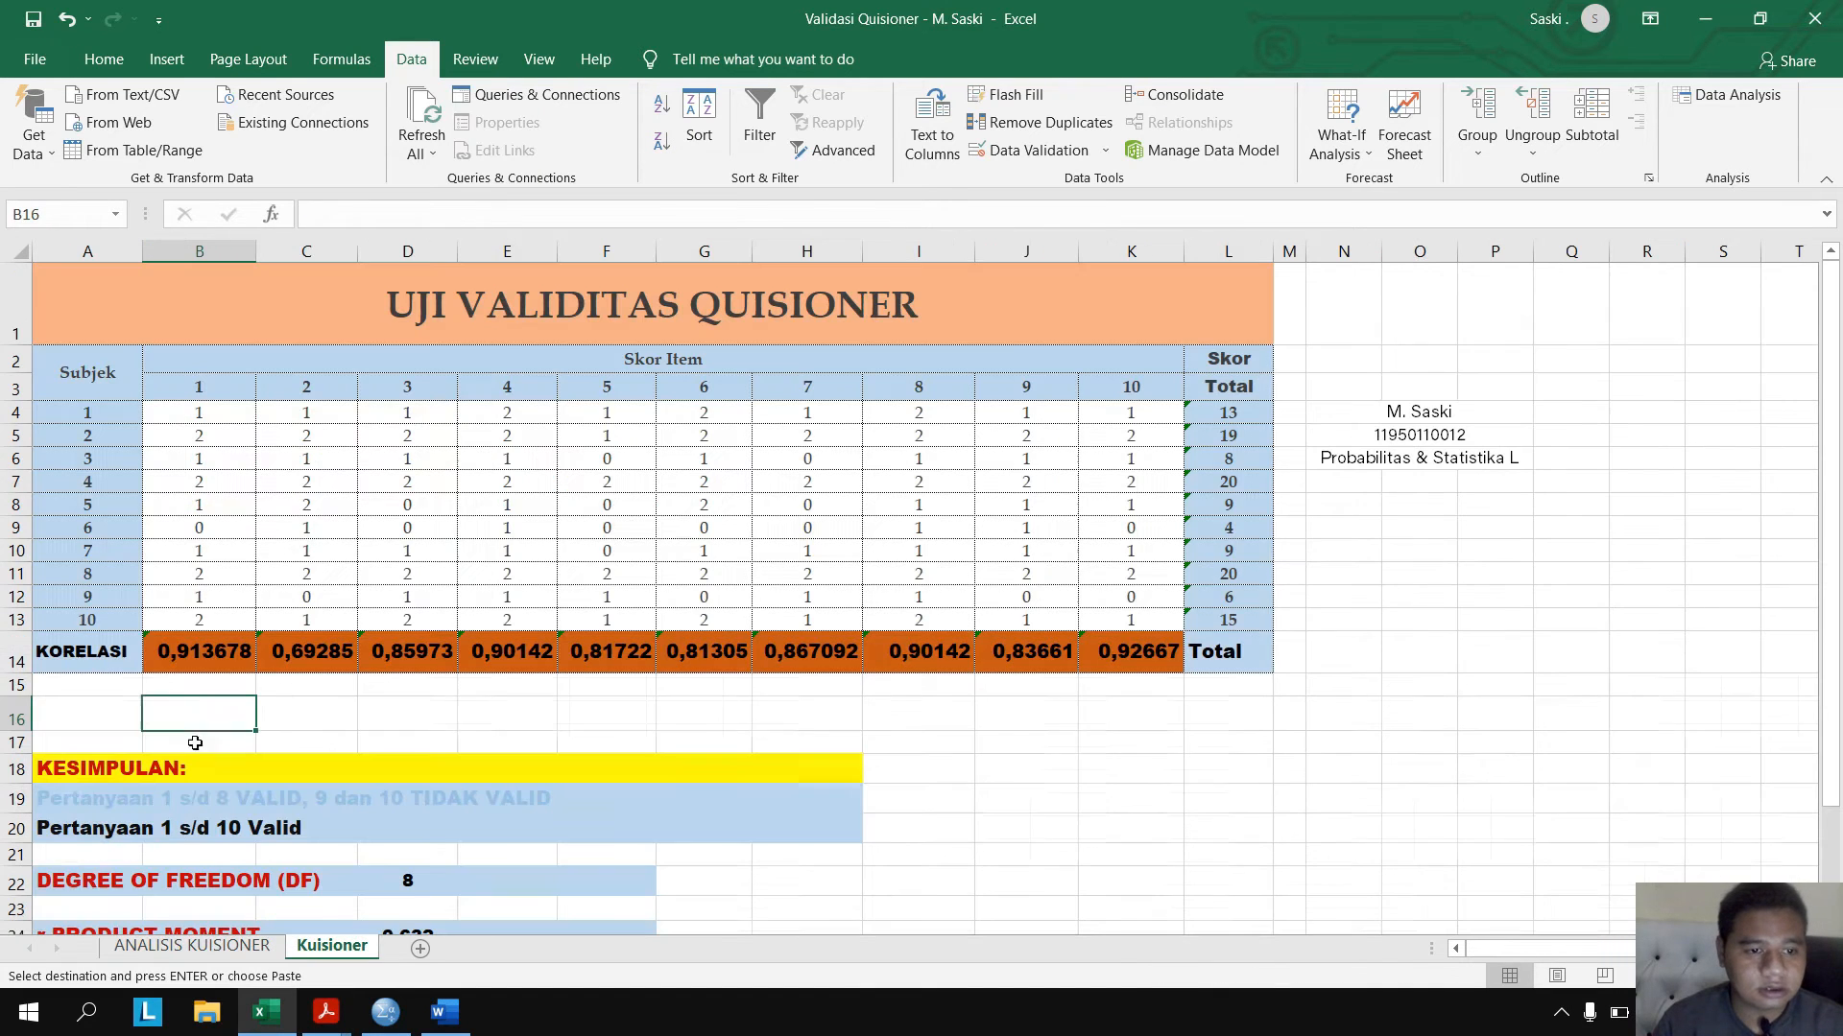
{"action": "key", "text": "ctrl+v"}
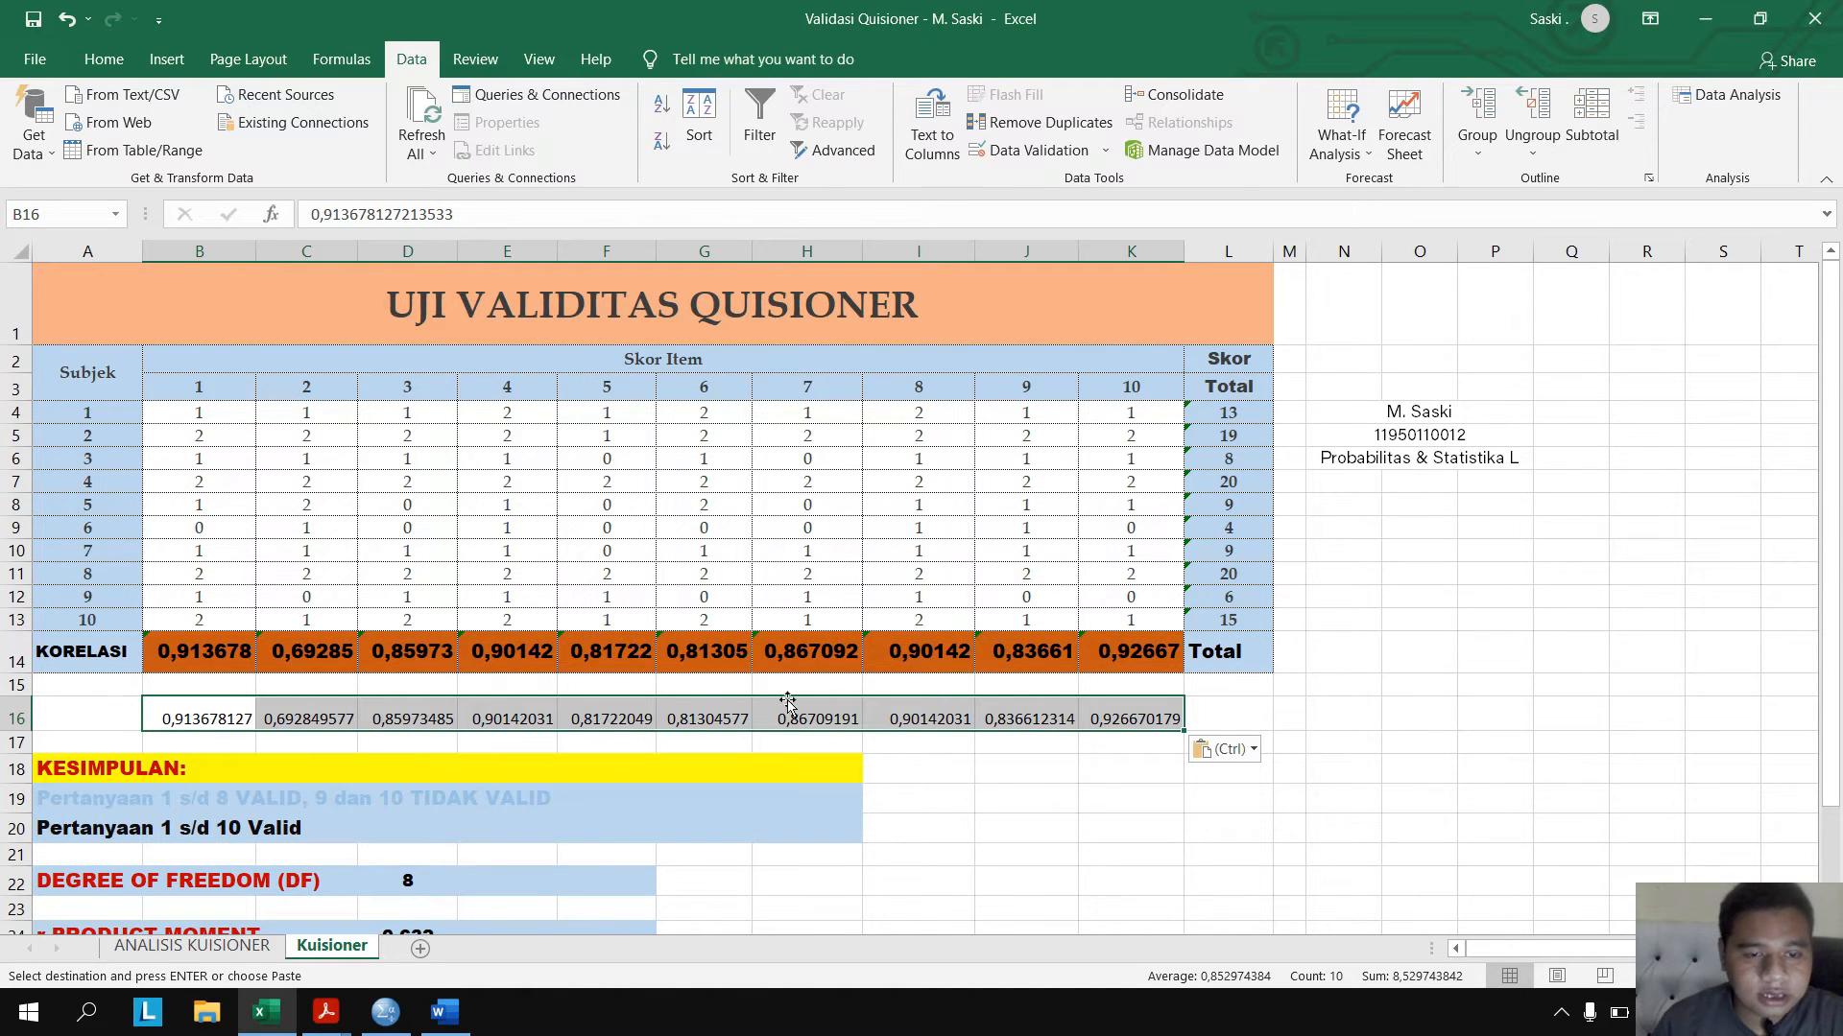
- Center the pasted correlations B16:K16 horizontally and vertically, and set their font size to 12
{"action": "left_click", "coordinate": [103, 58]}
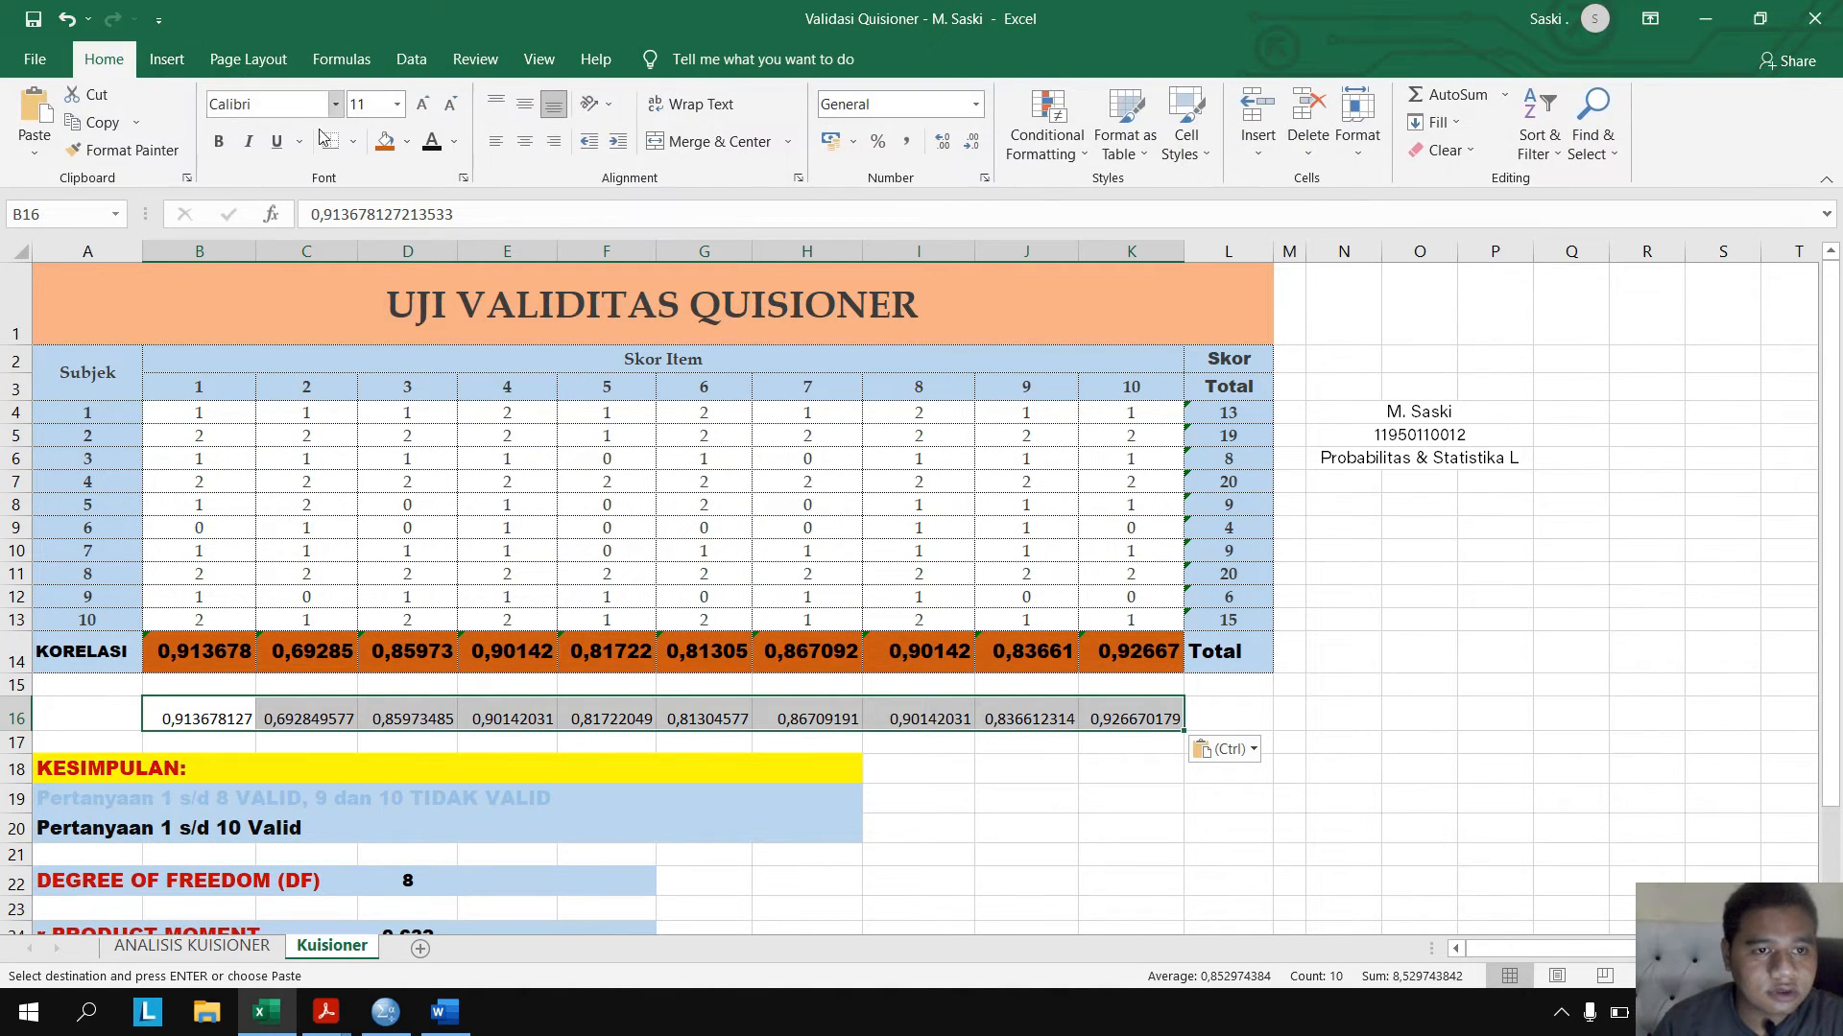
{"action": "left_click", "coordinate": [529, 143]}
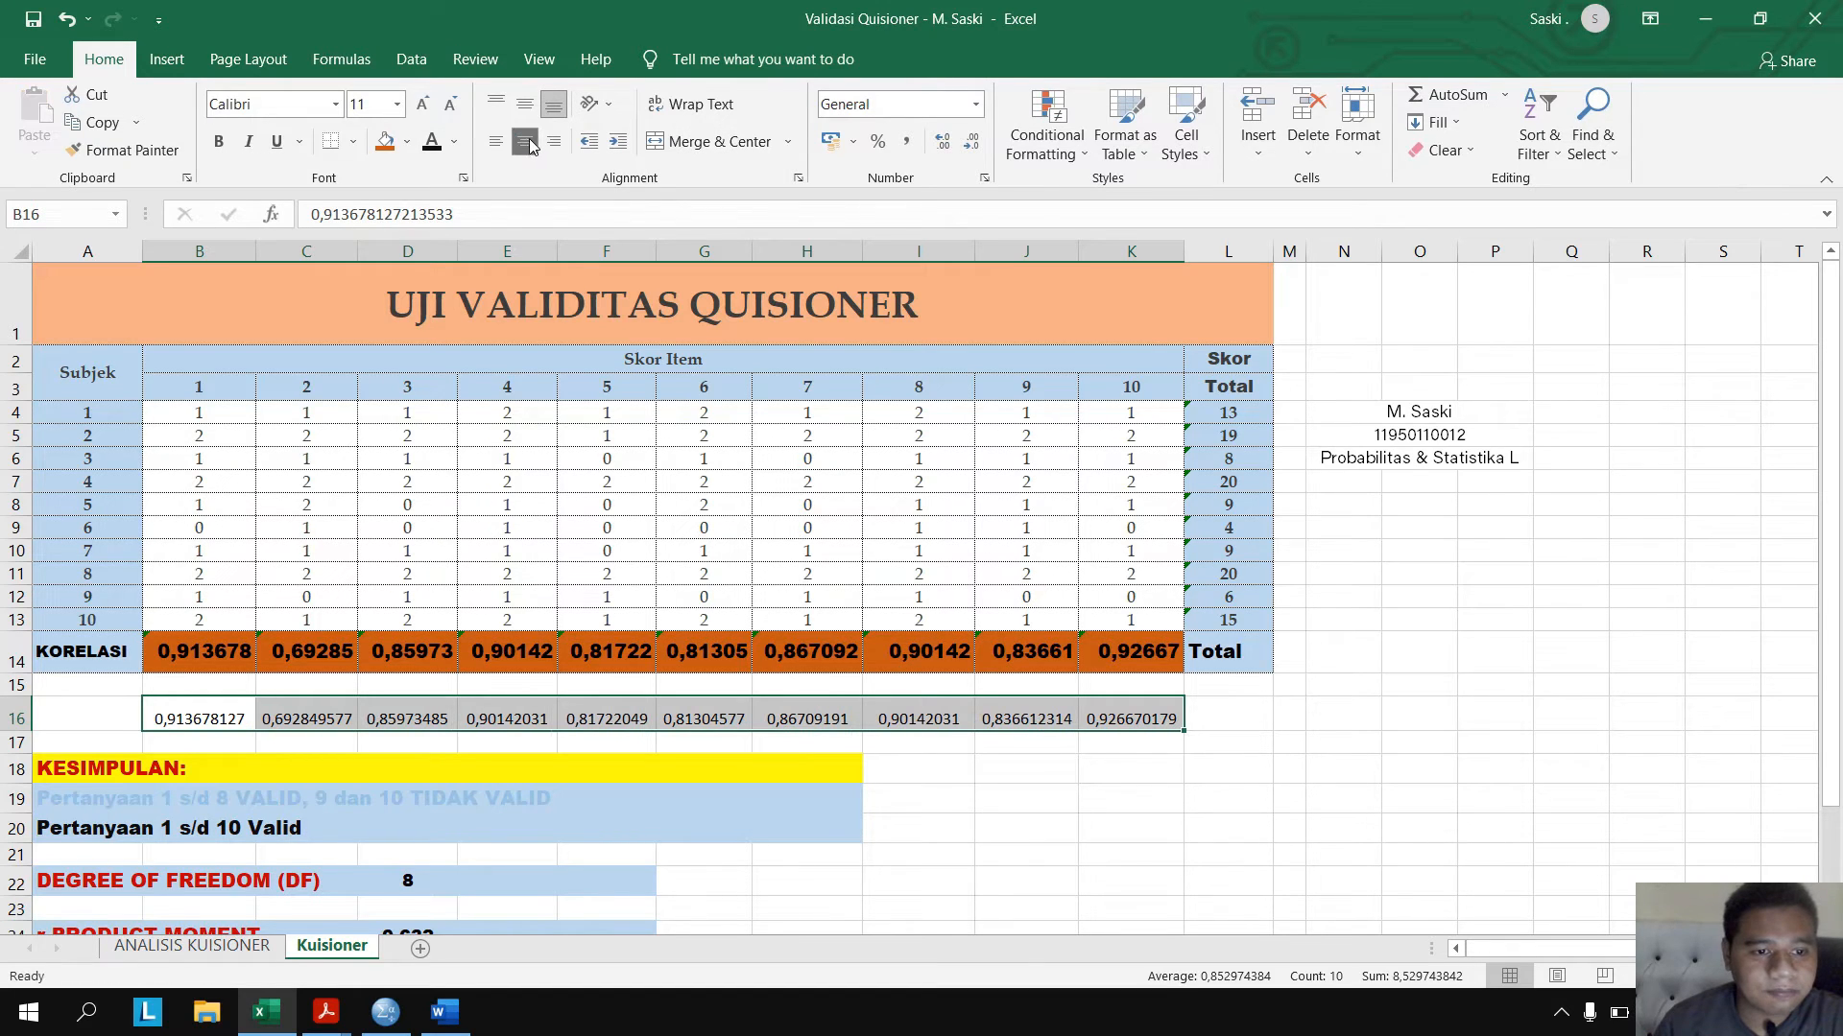
{"action": "left_click", "coordinate": [525, 104]}
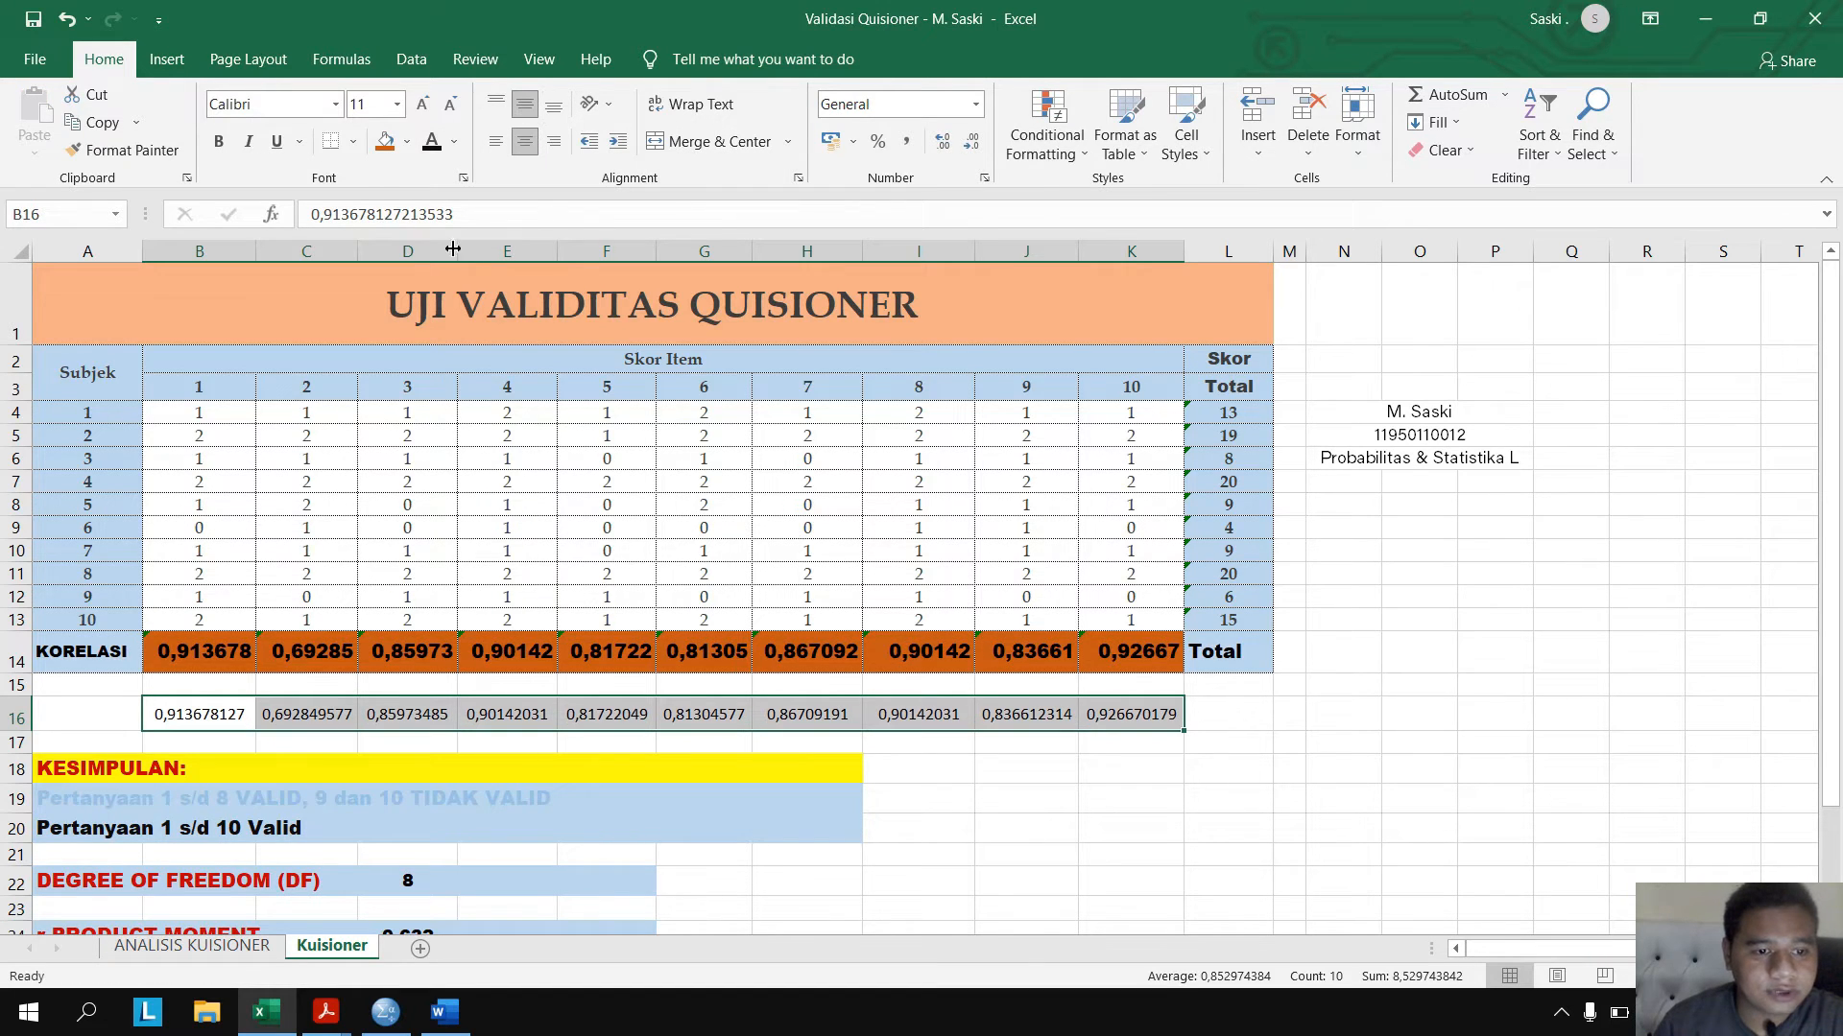
{"action": "left_click", "coordinate": [398, 104]}
{"action": "left_click", "coordinate": [365, 247]}
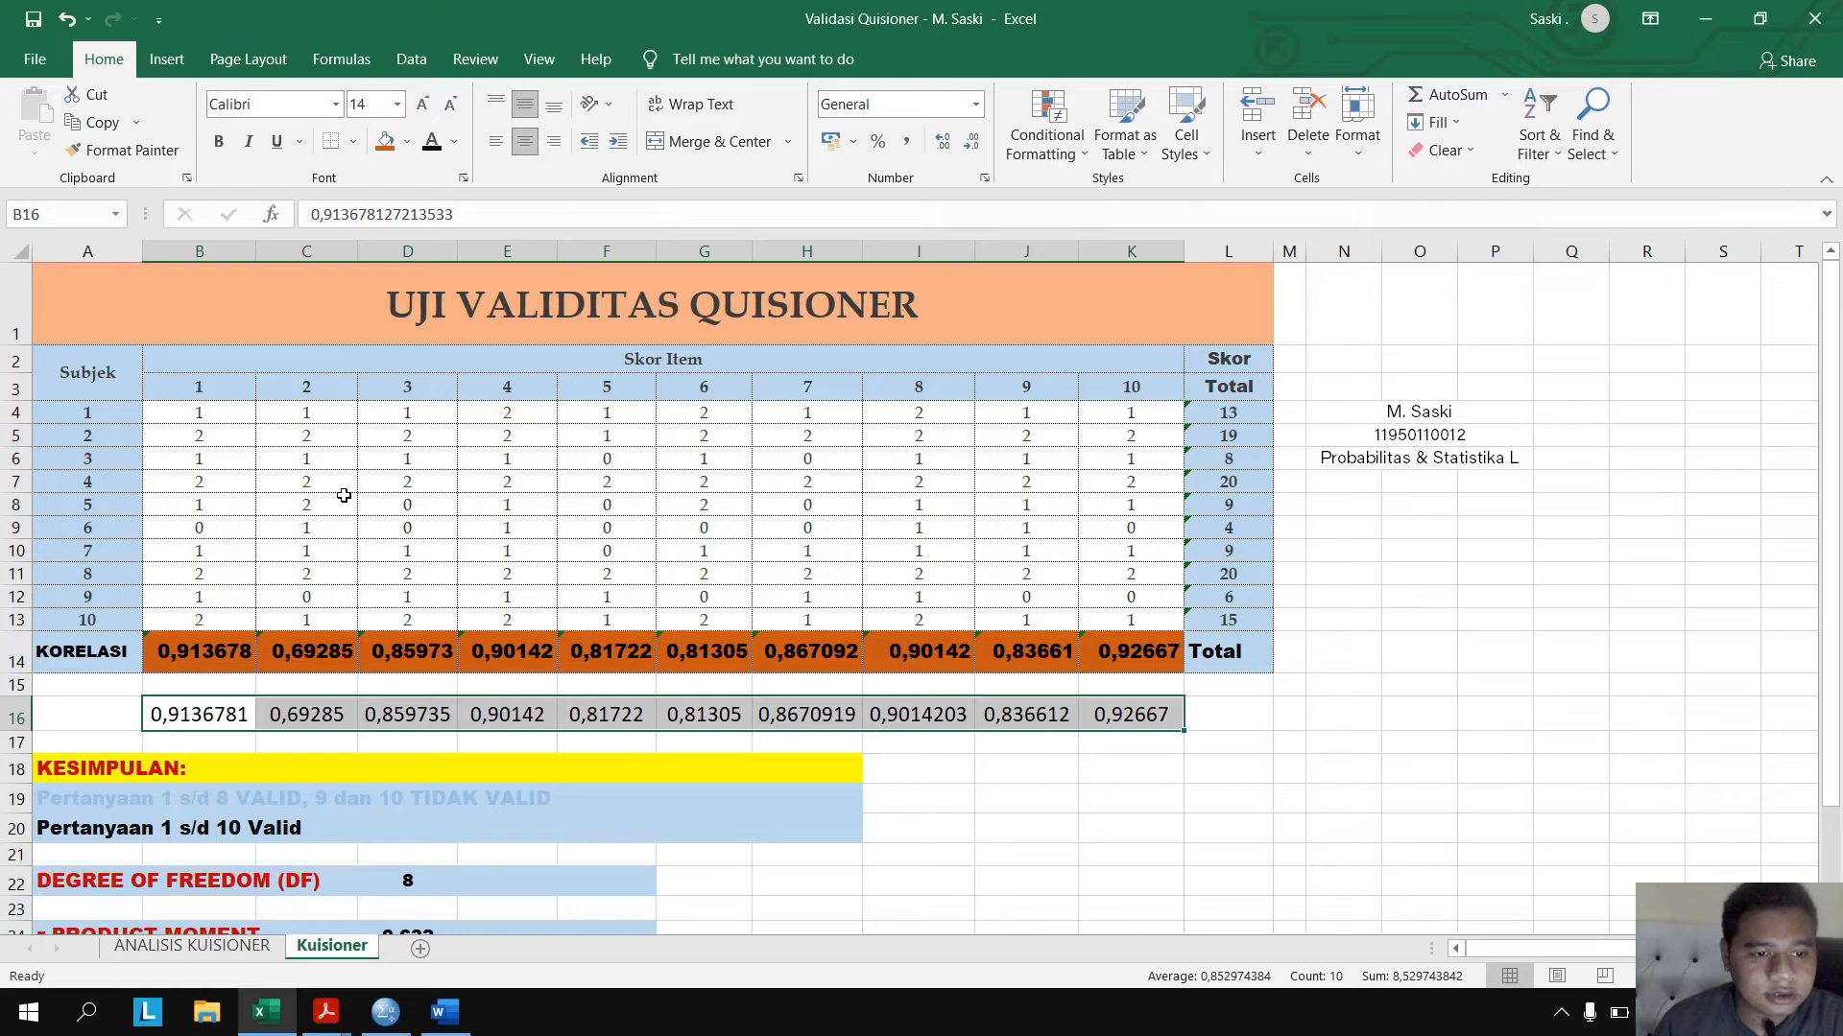
{"action": "left_click", "coordinate": [398, 104]}
{"action": "left_click", "coordinate": [365, 228]}
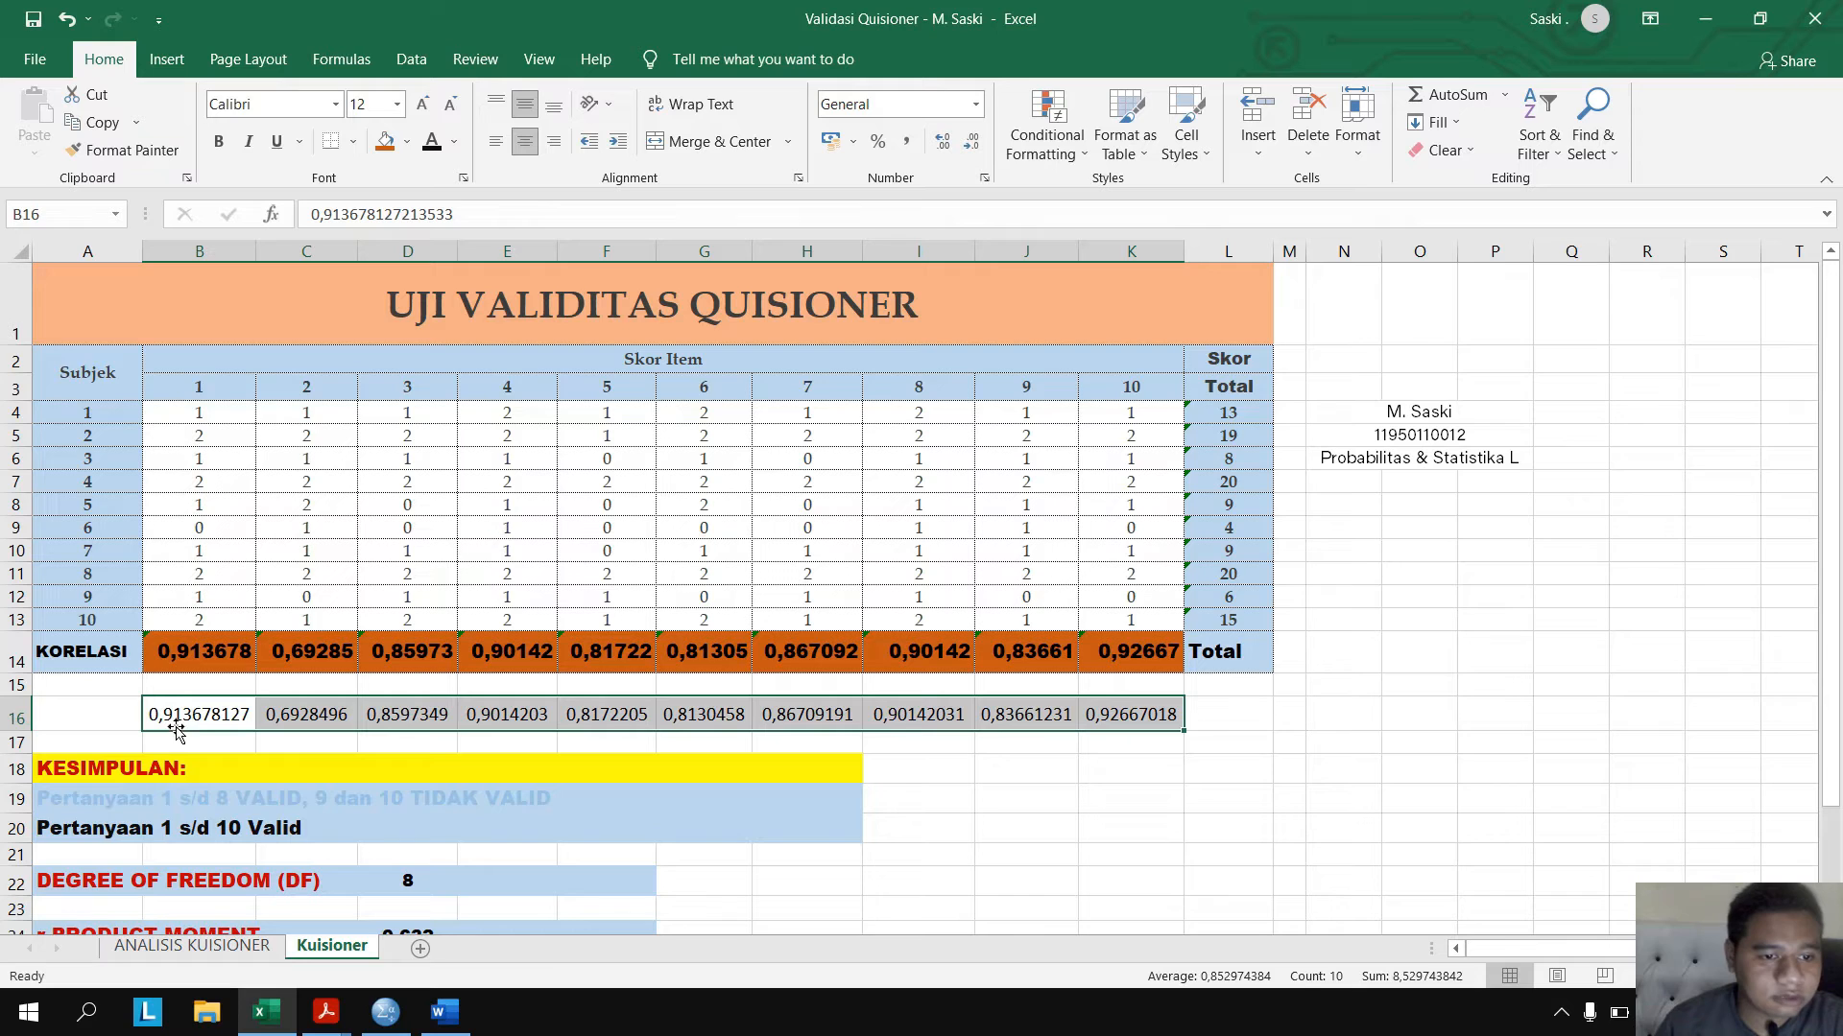
- Compare the pasted correlations in row 16 with the KORELASI row and remove all borders from B16:K16
{"action": "left_click", "coordinate": [232, 657]}
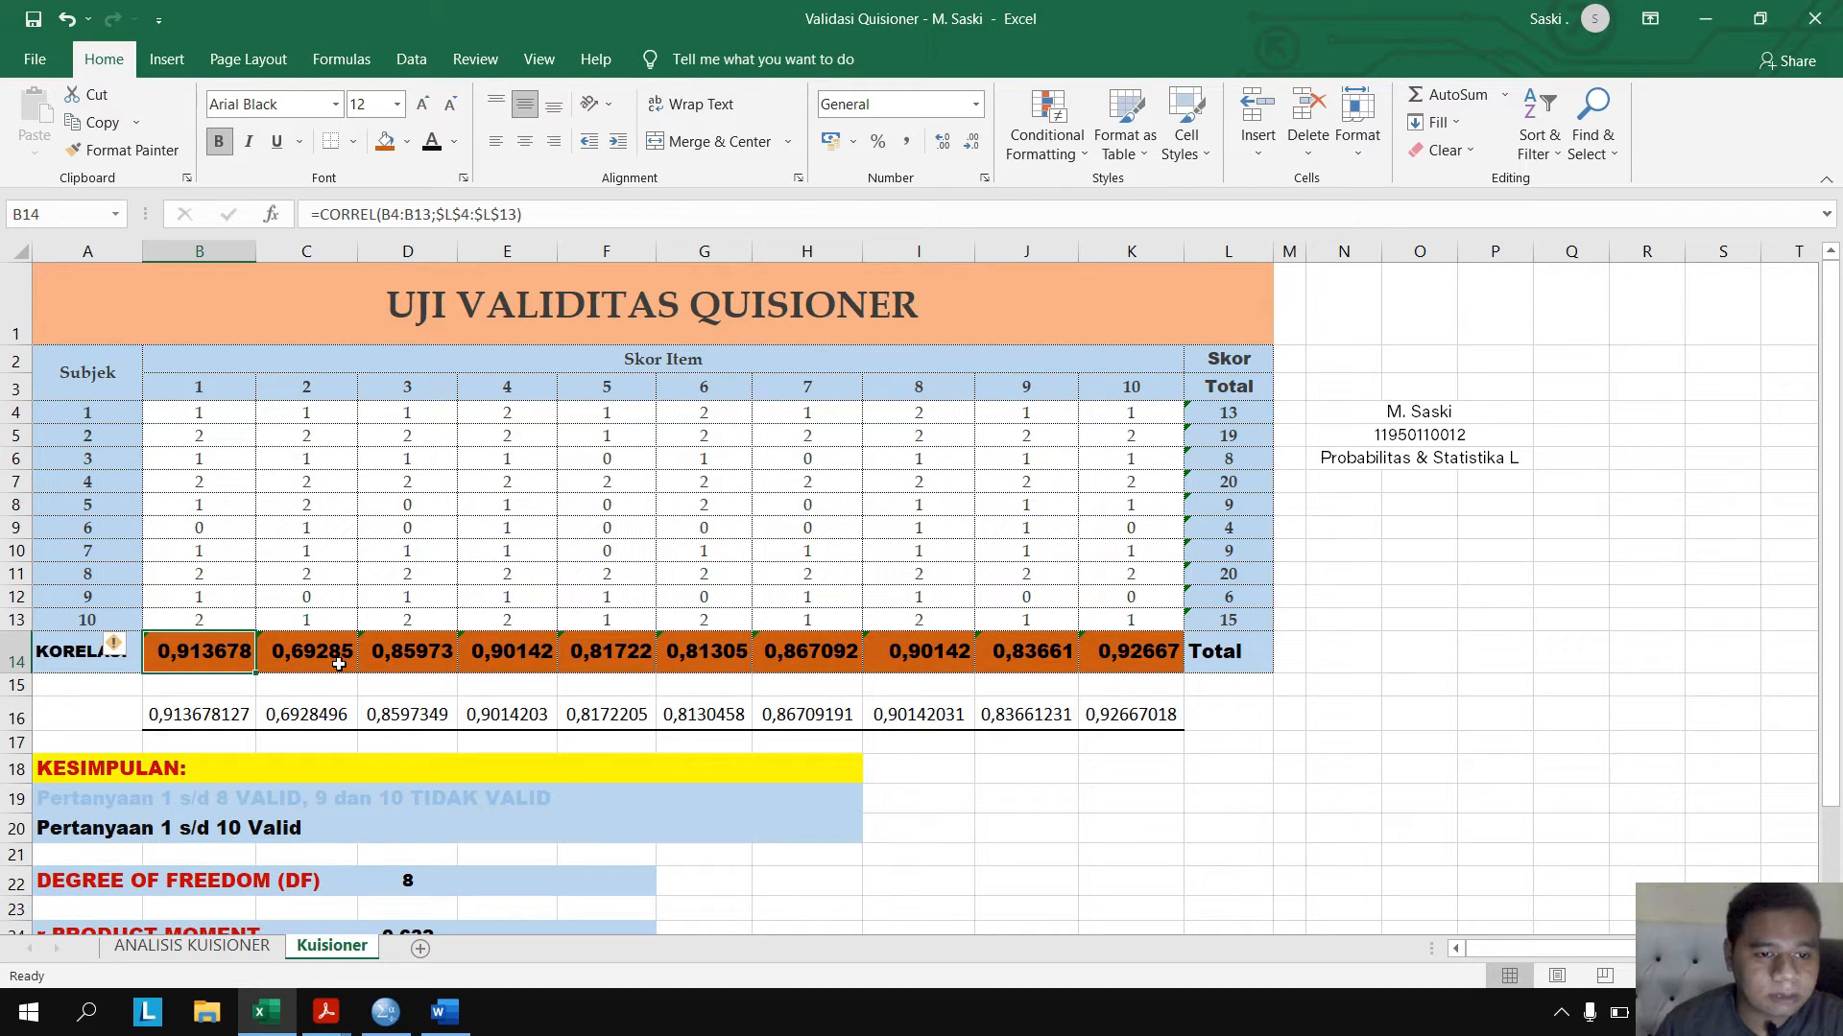
{"action": "left_click", "coordinate": [322, 725]}
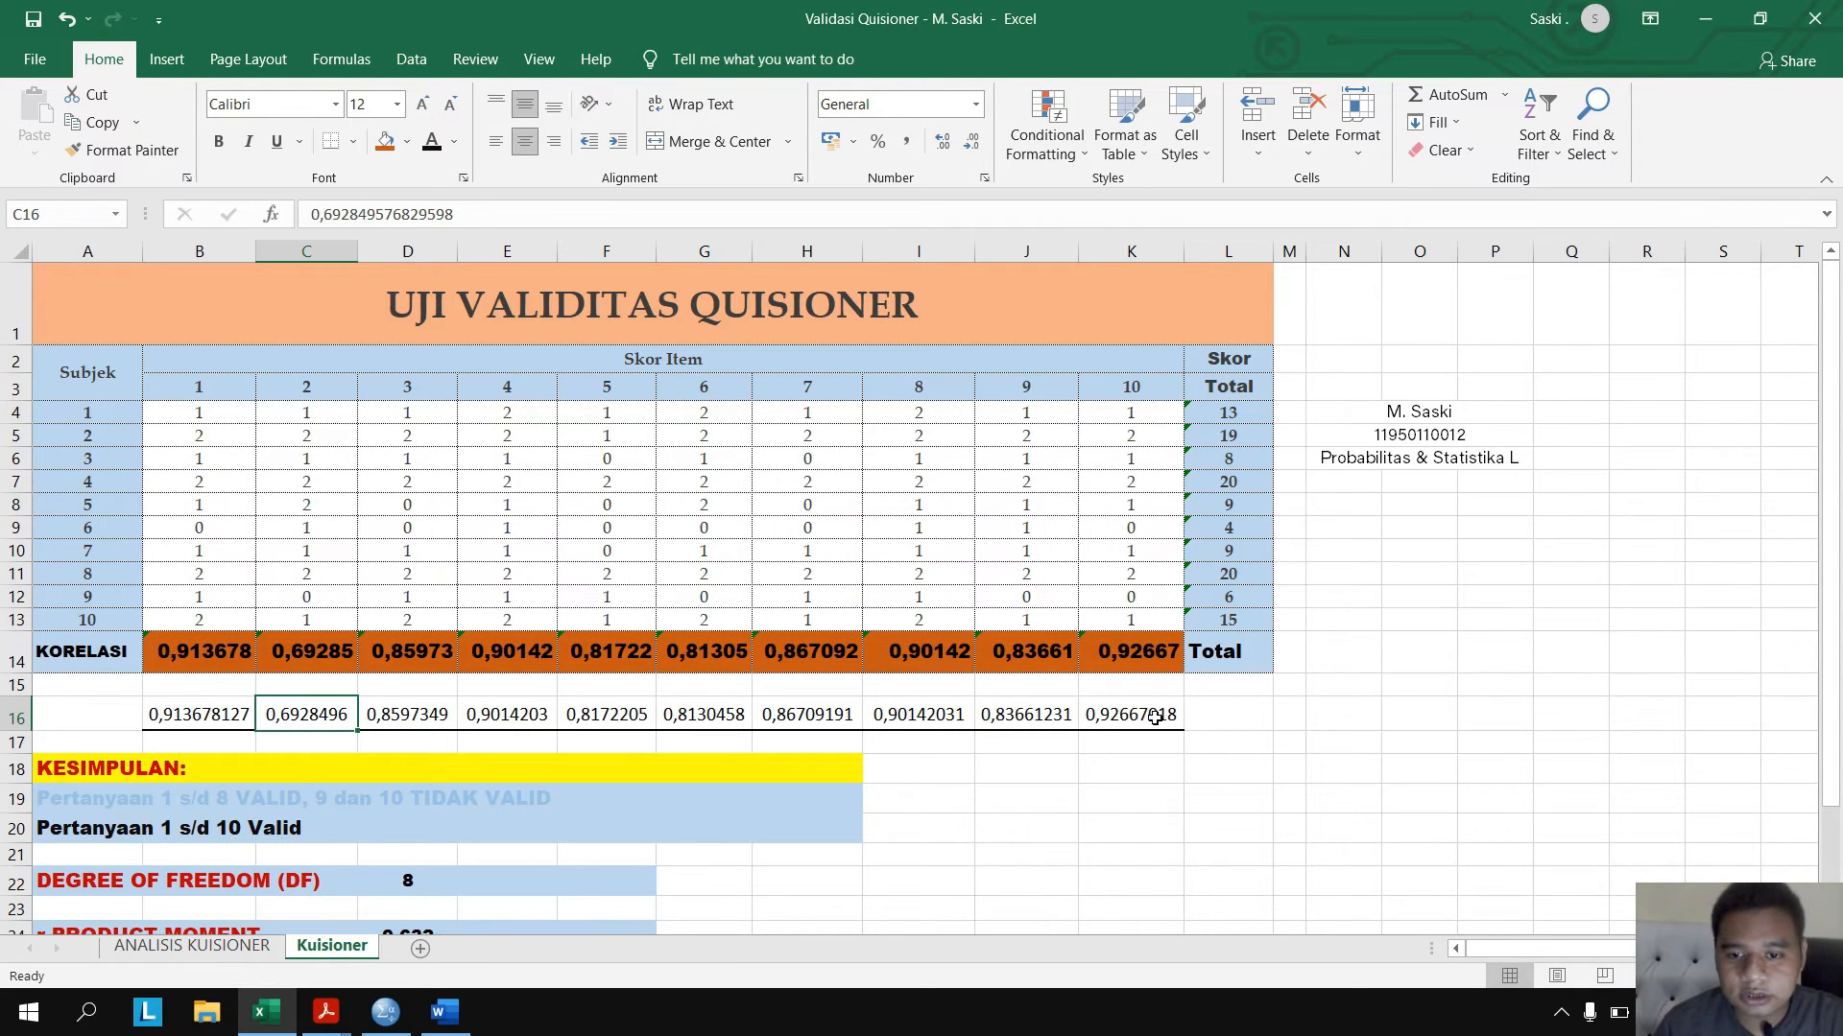
{"action": "left_click", "coordinate": [1123, 720]}
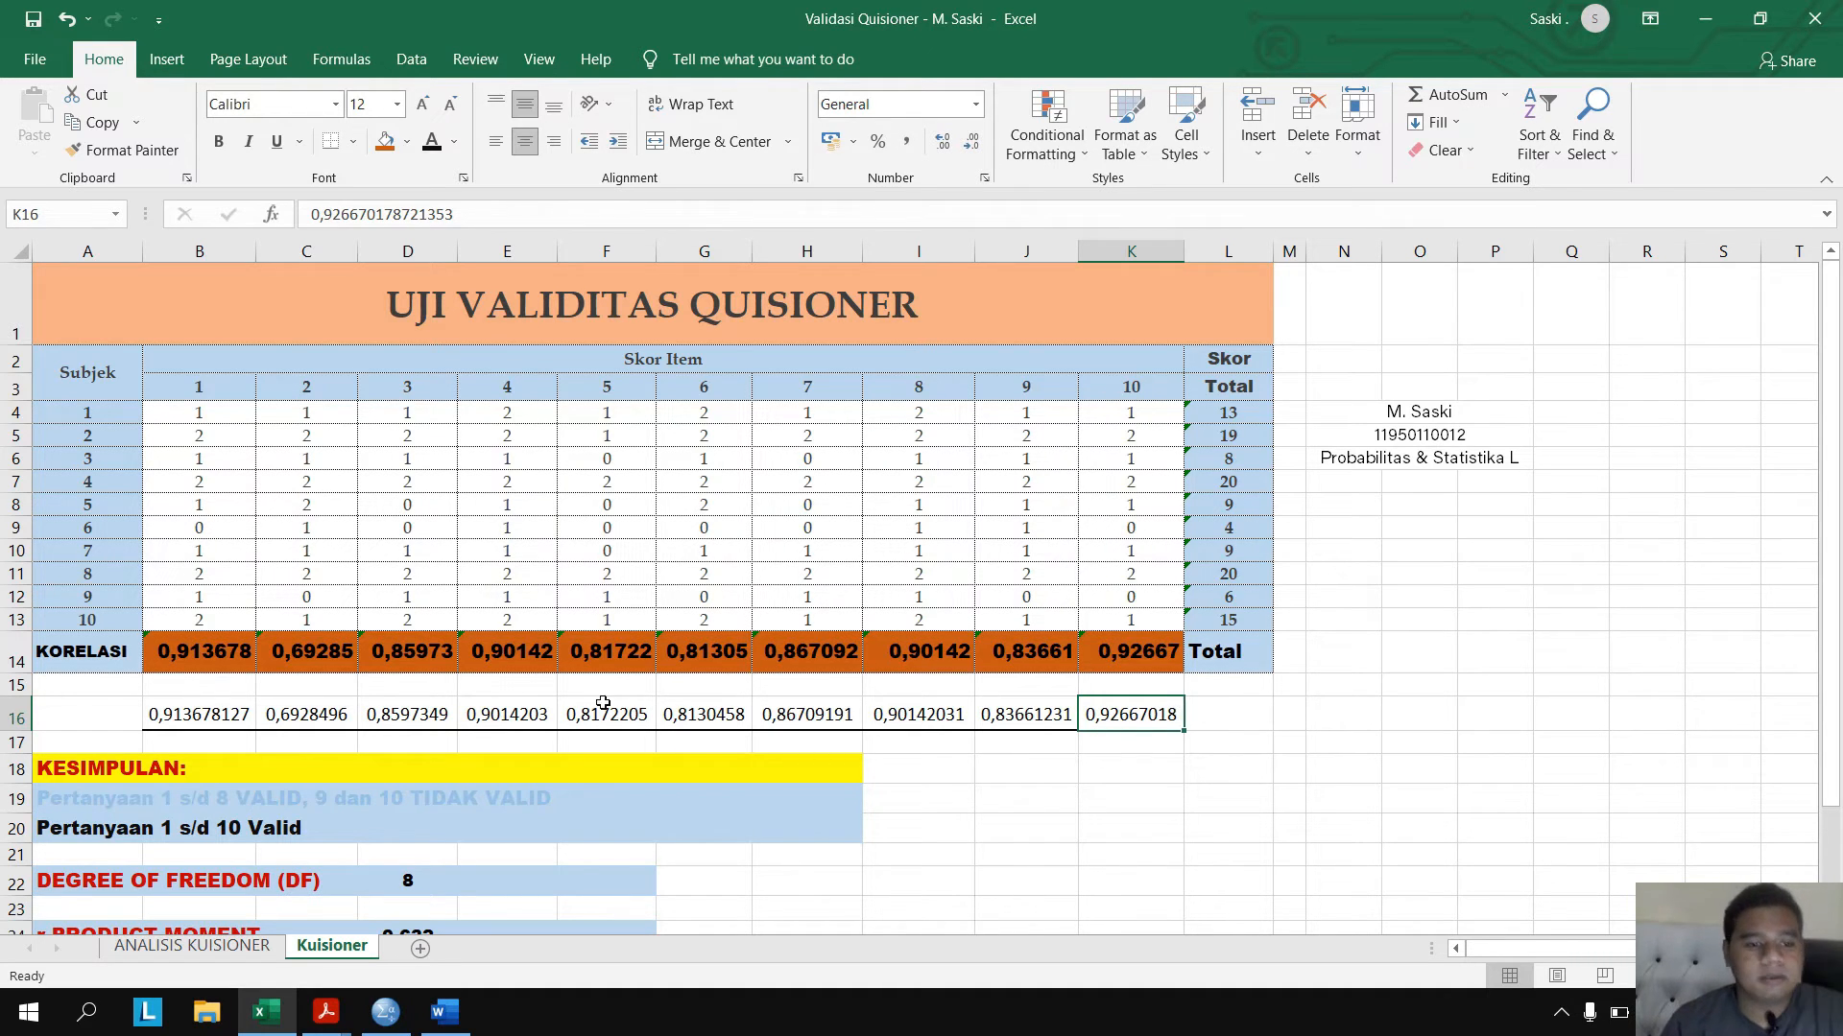
{"action": "left_click_drag", "start_coordinate": [214, 702], "coordinate": [1142, 718]}
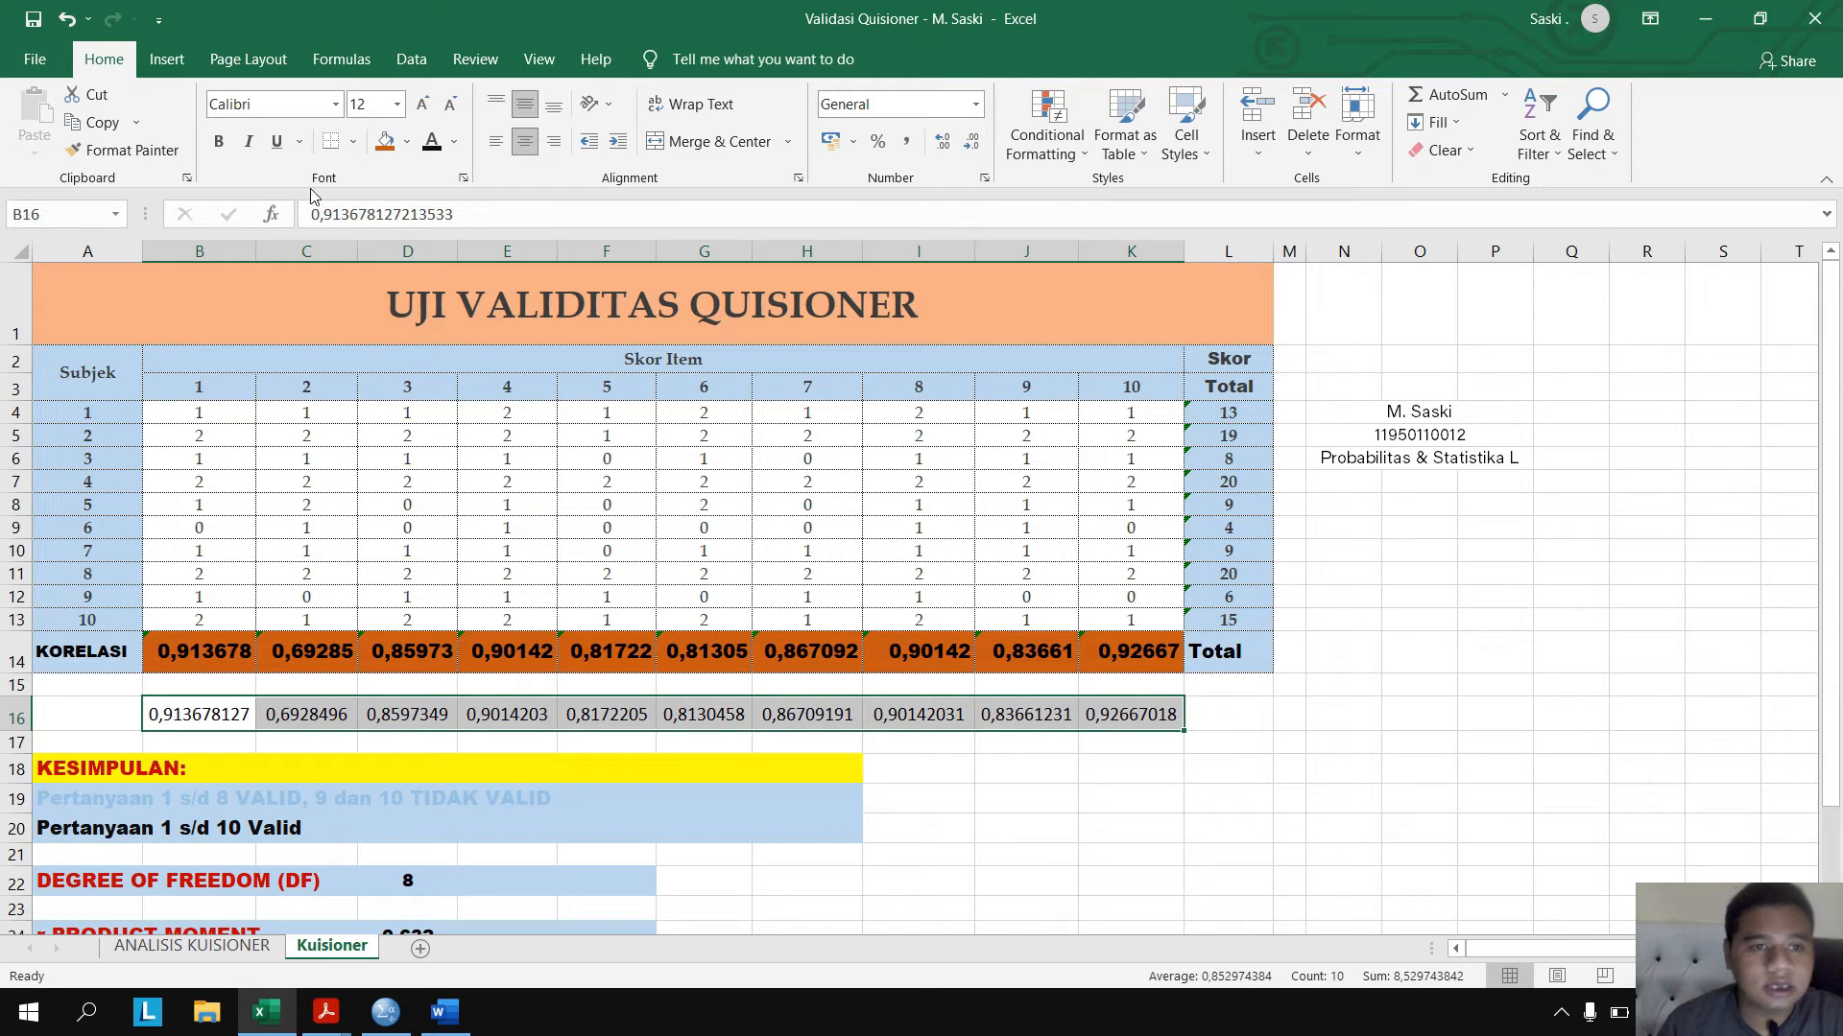
{"action": "left_click", "coordinate": [353, 141]}
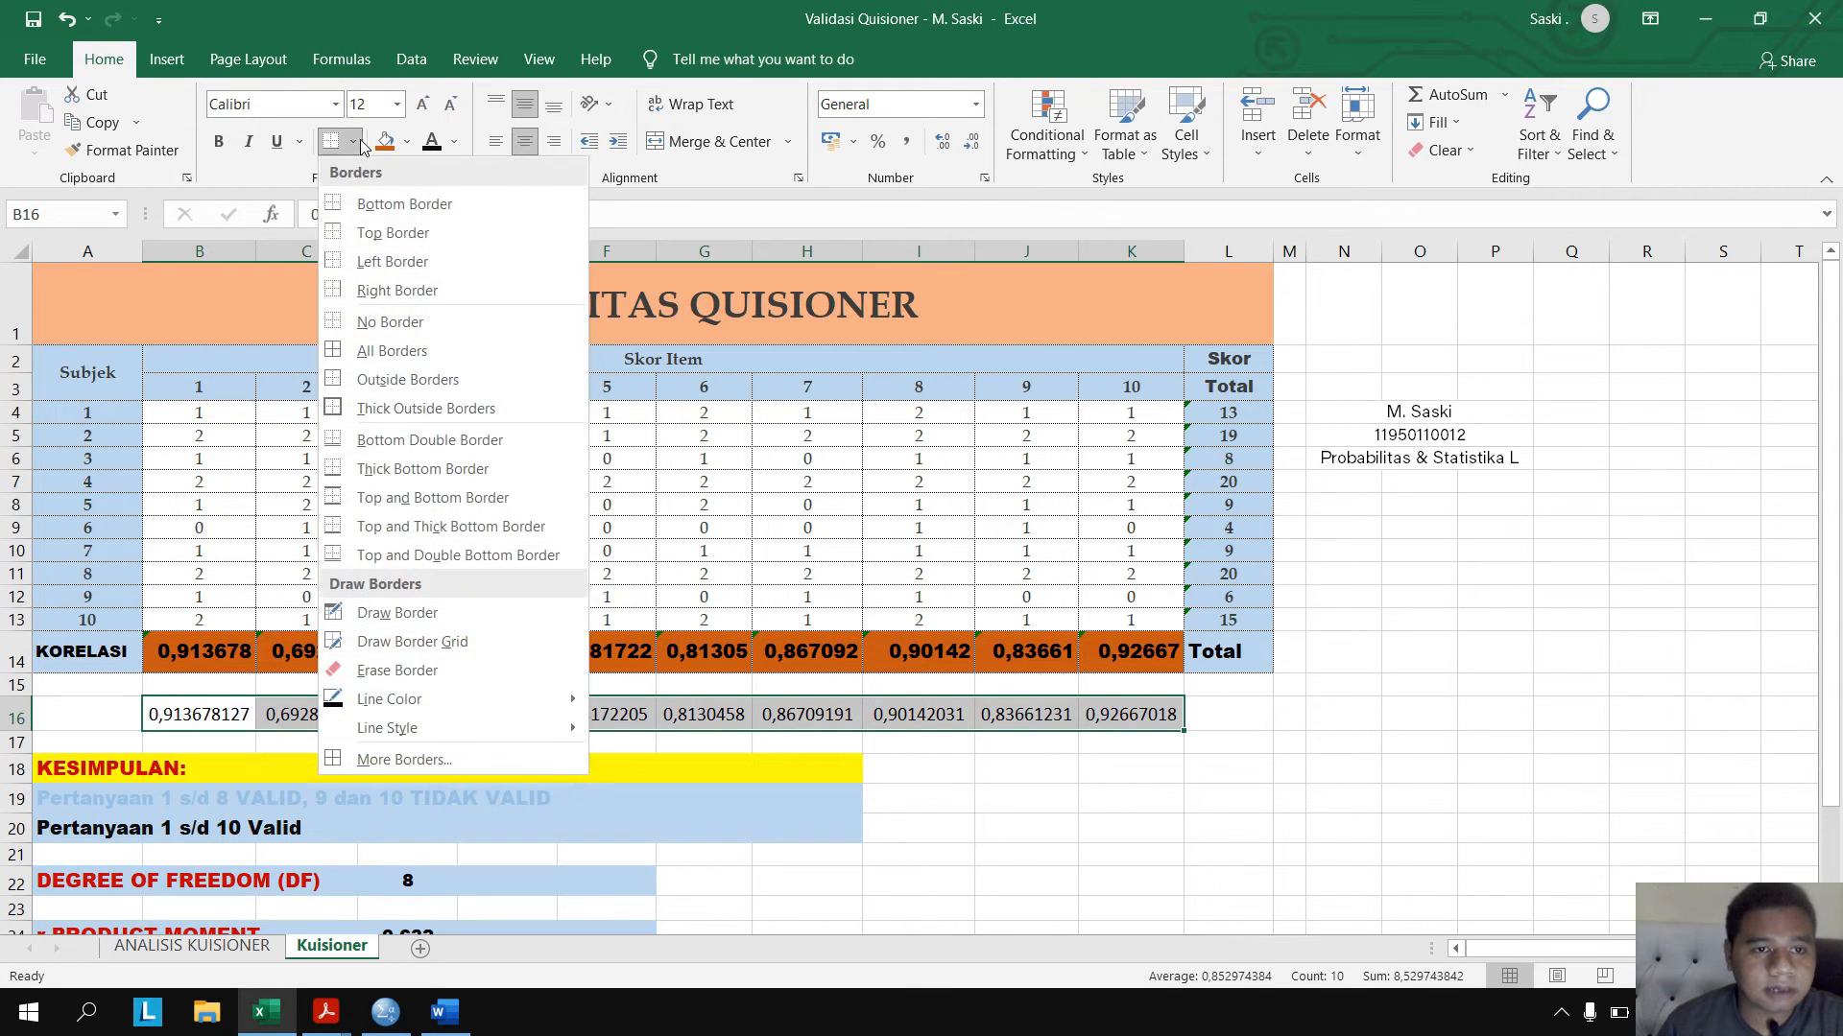
{"action": "left_click", "coordinate": [349, 326]}
{"action": "left_click", "coordinate": [365, 683]}
{"action": "left_click", "coordinate": [242, 715]}
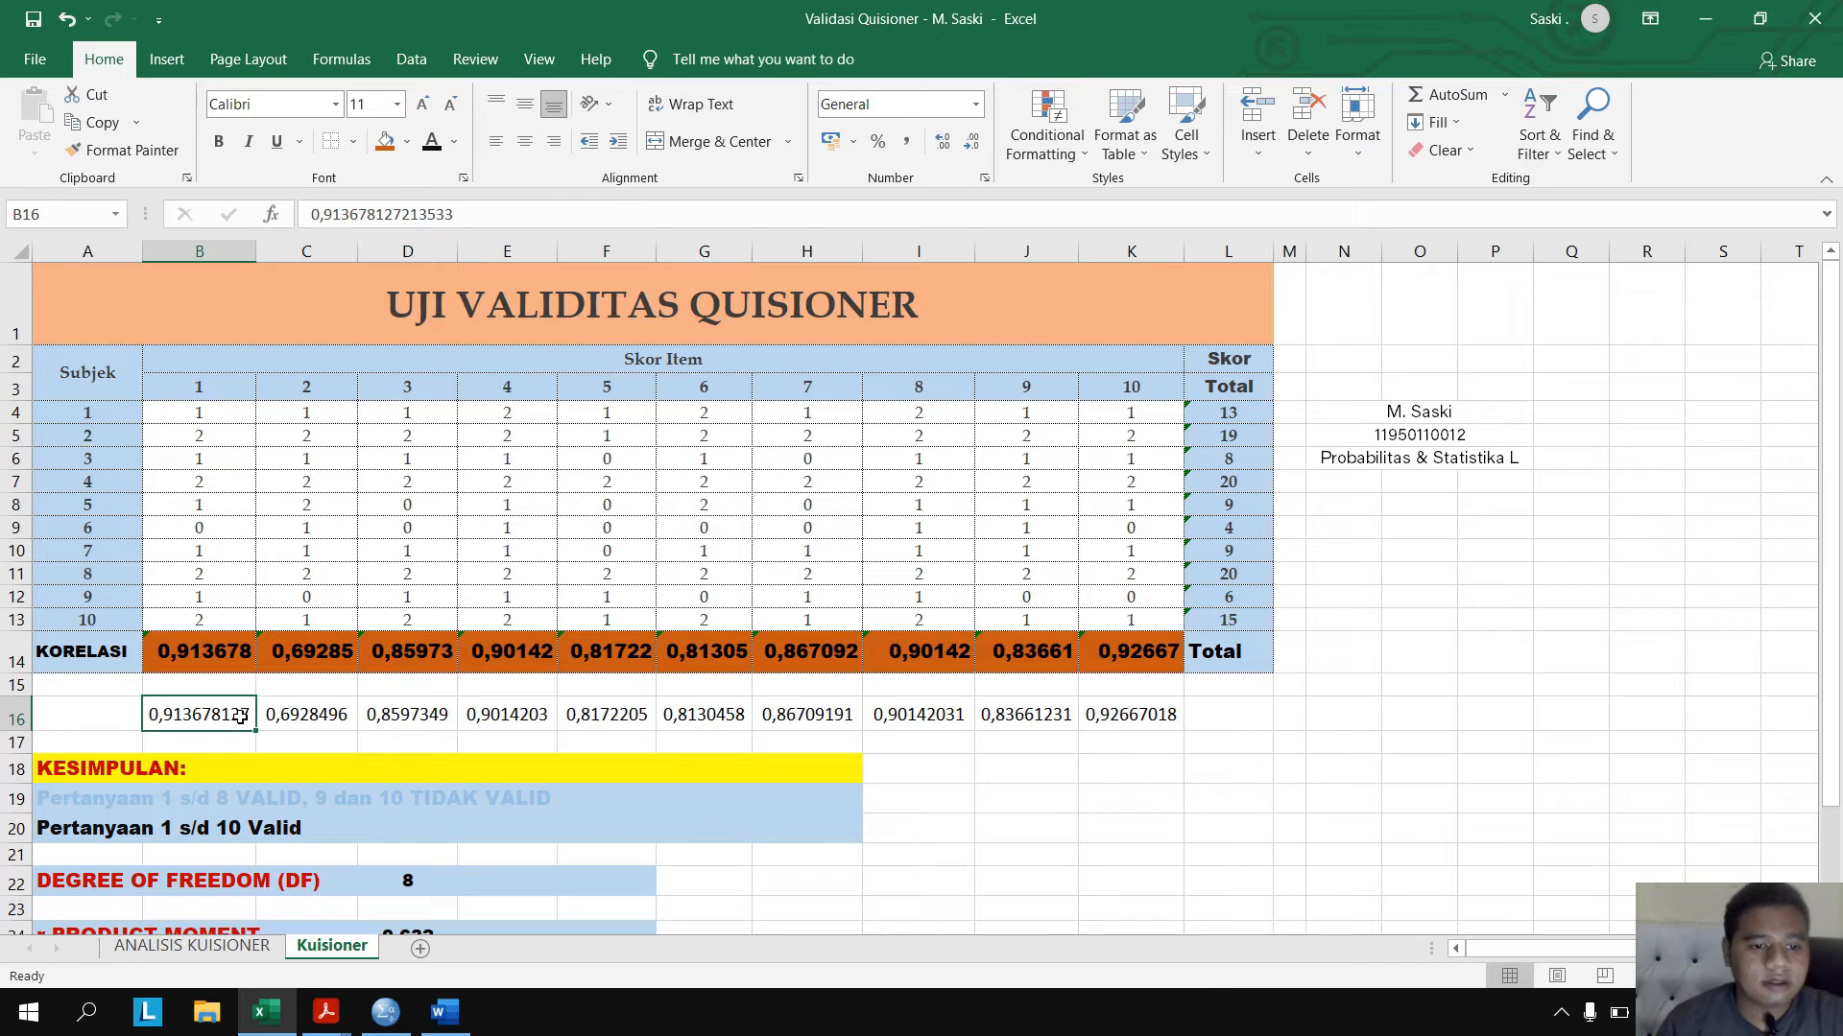
- Switch to IBM SPSS Statistics and define the first variable with the name X1
{"action": "scroll", "coordinate": [597, 643], "scroll_direction": "down", "scroll_amount": 2}
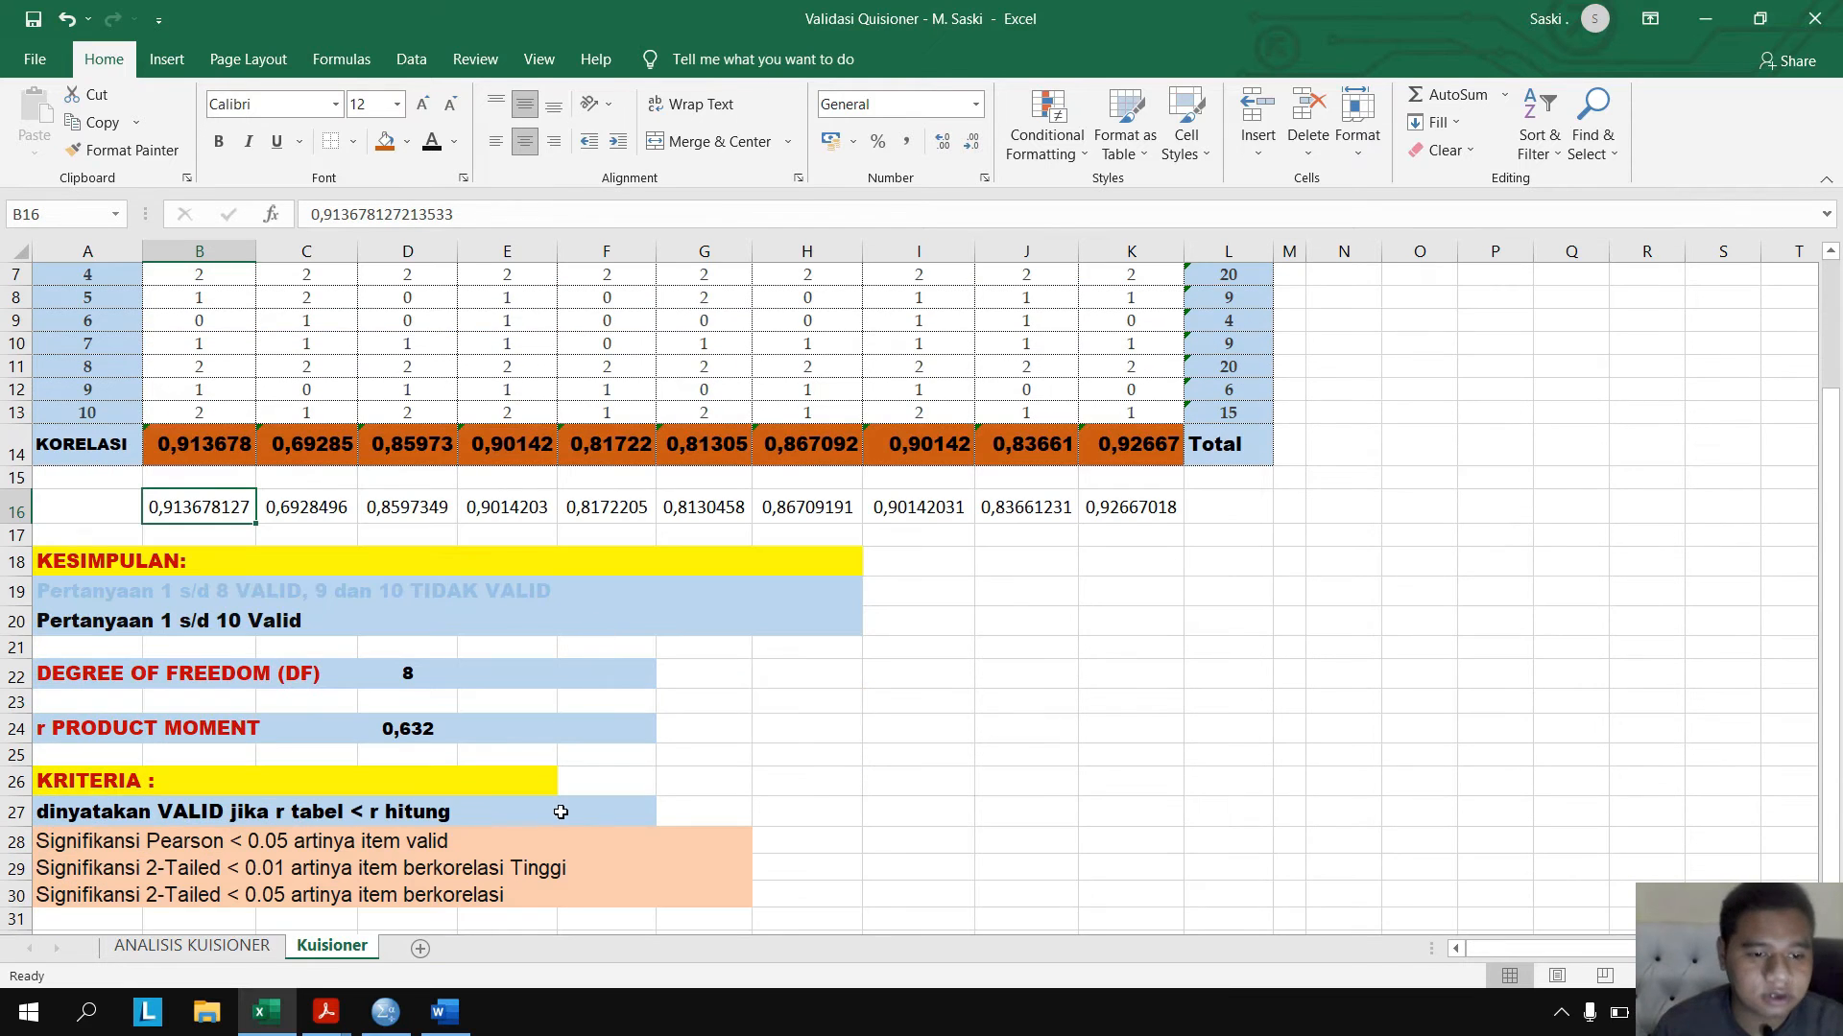
{"action": "left_click", "coordinate": [385, 1011]}
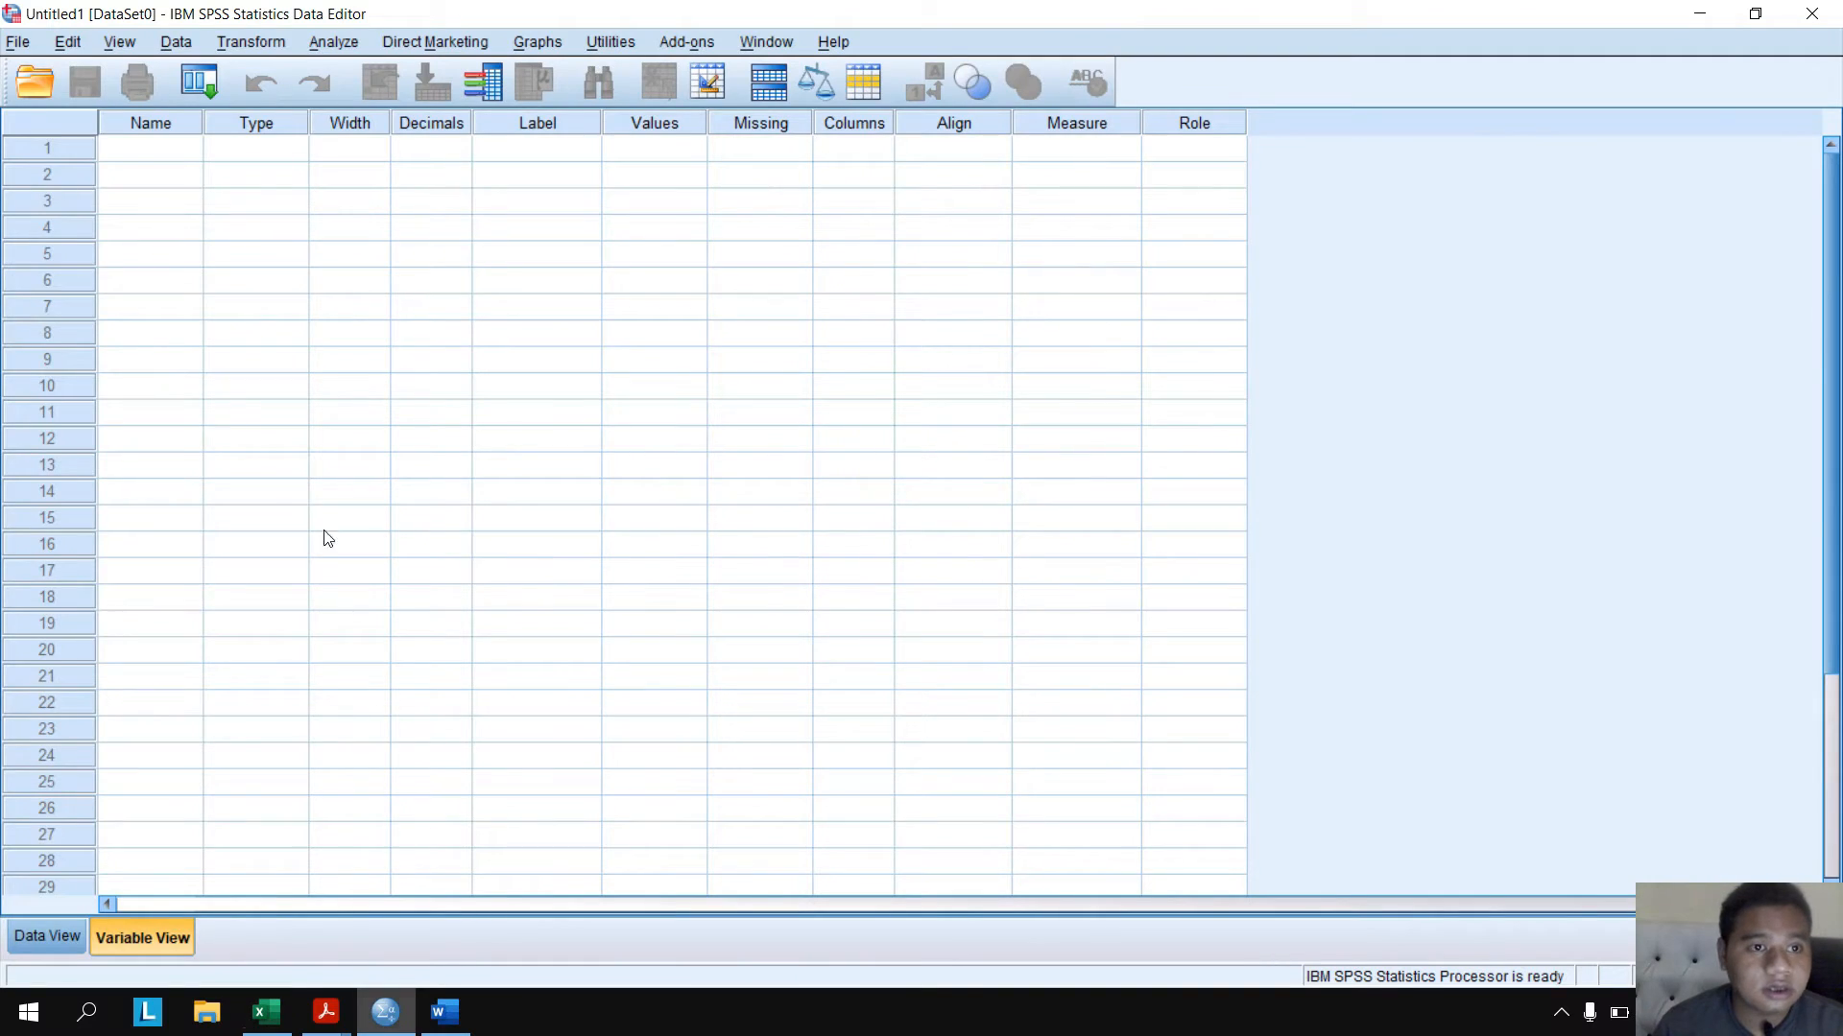
{"action": "left_click", "coordinate": [135, 154]}
{"action": "double_click", "coordinate": [190, 142]}
{"action": "key", "text": "Caps_Lock"}
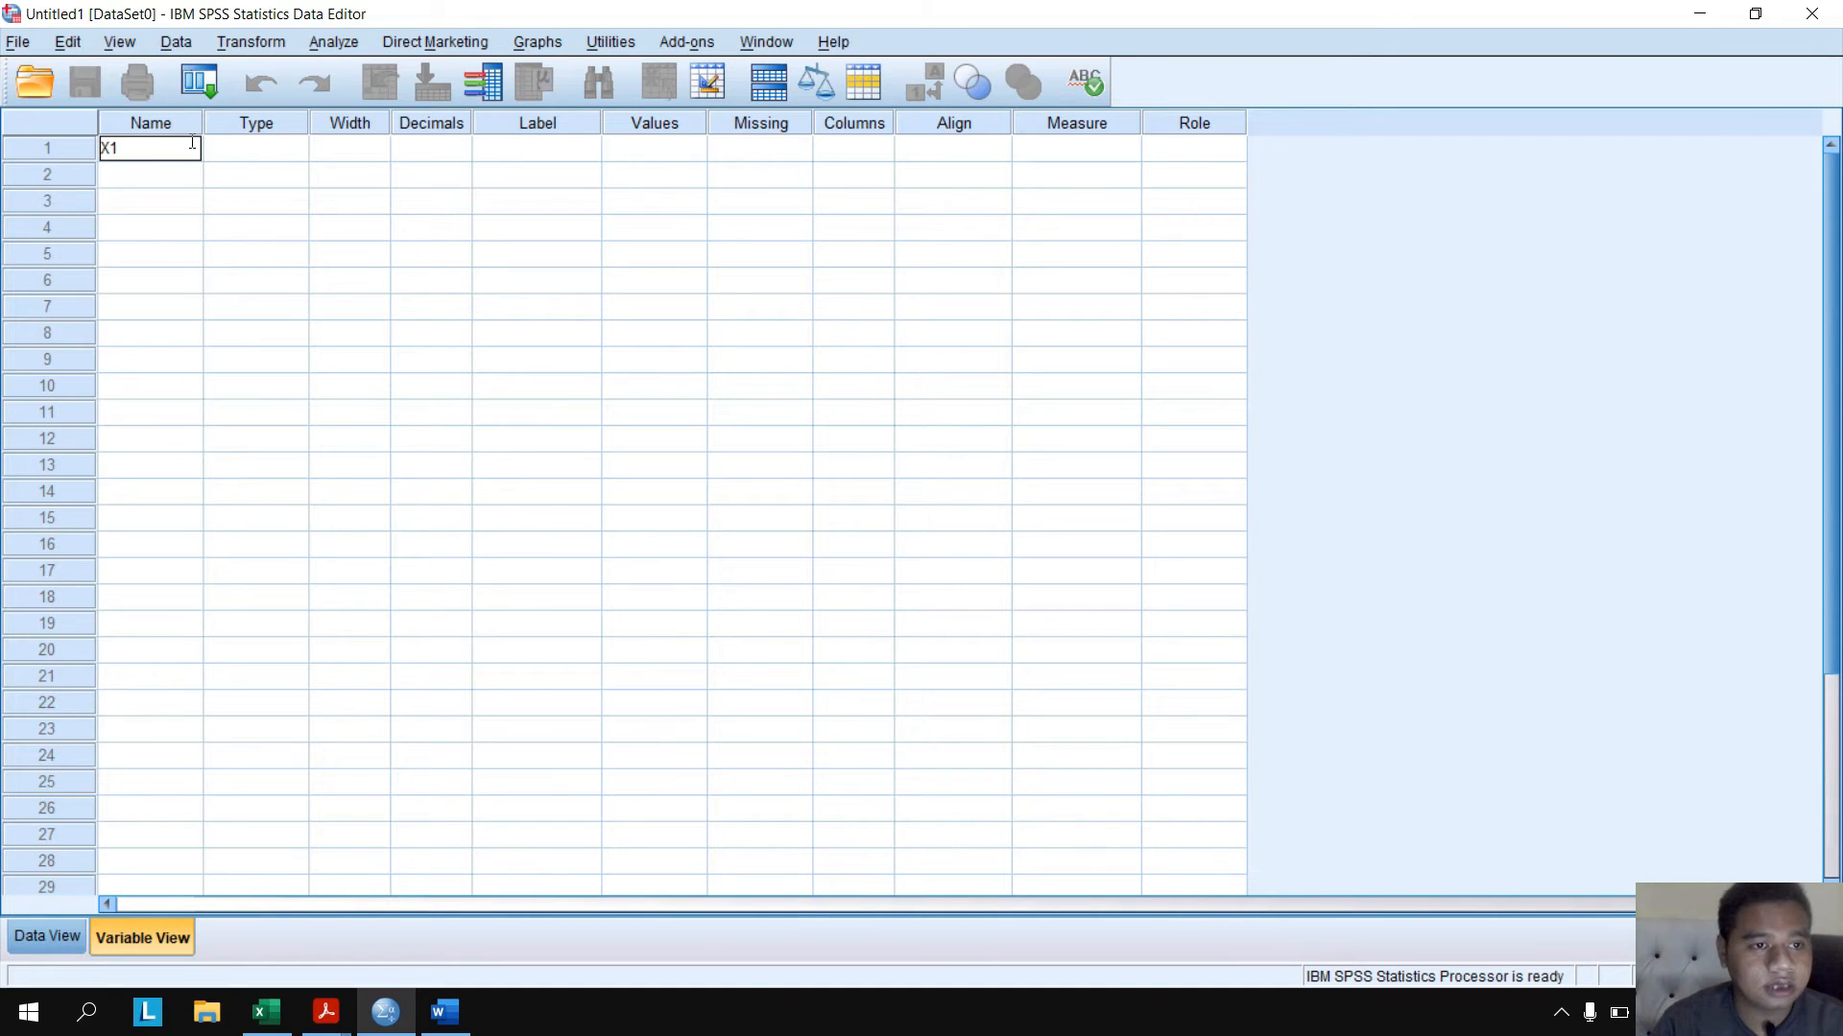
{"action": "key", "text": "Return"}
- Add the variables X2, X3, X4 and X5 below X1 in the variable list
{"action": "type", "text": "X"}
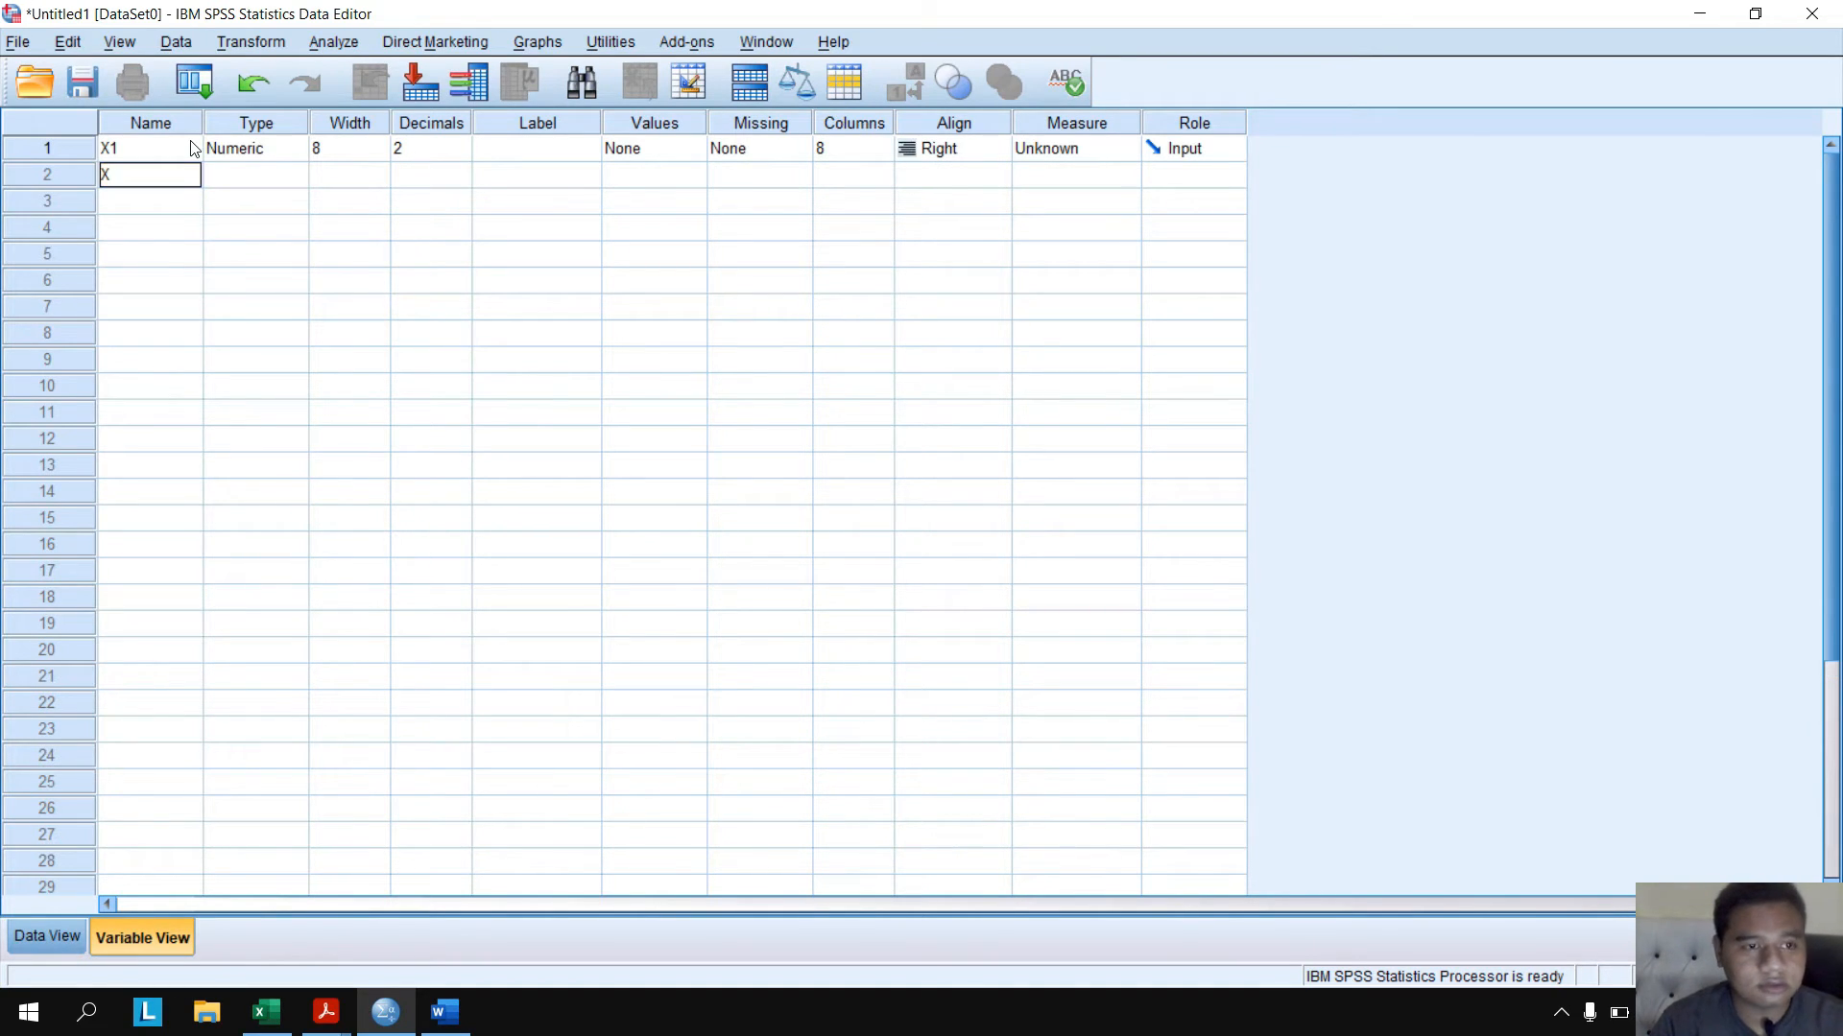
{"action": "key", "text": "Return"}
{"action": "key", "text": "Return"}
{"action": "type", "text": "X4"}
{"action": "key", "text": "Return"}
{"action": "type", "text": "X5"}
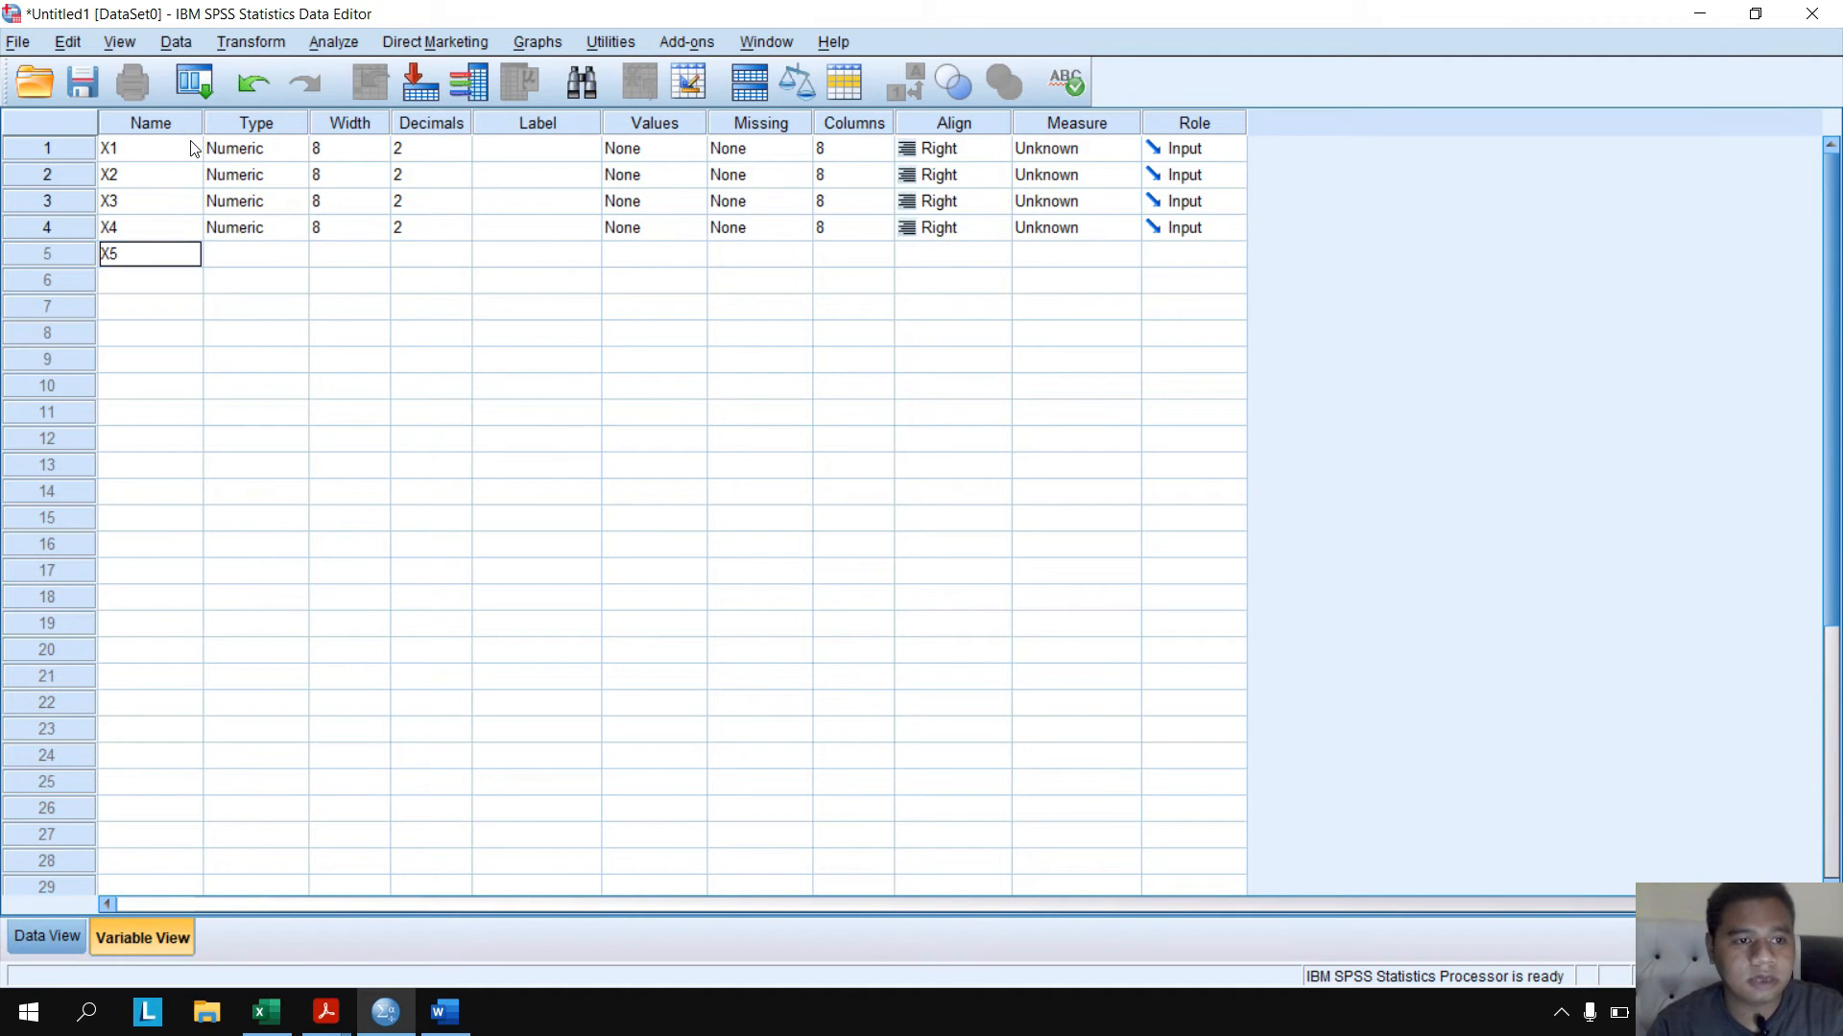
{"action": "key", "text": "Return"}
- Add the variables X6 to X10 and a final variable XTOTAL for the total score
{"action": "type", "text": "X6"}
{"action": "key", "text": "Return"}
{"action": "type", "text": "X7"}
{"action": "key", "text": "Return"}
{"action": "type", "text": "X8"}
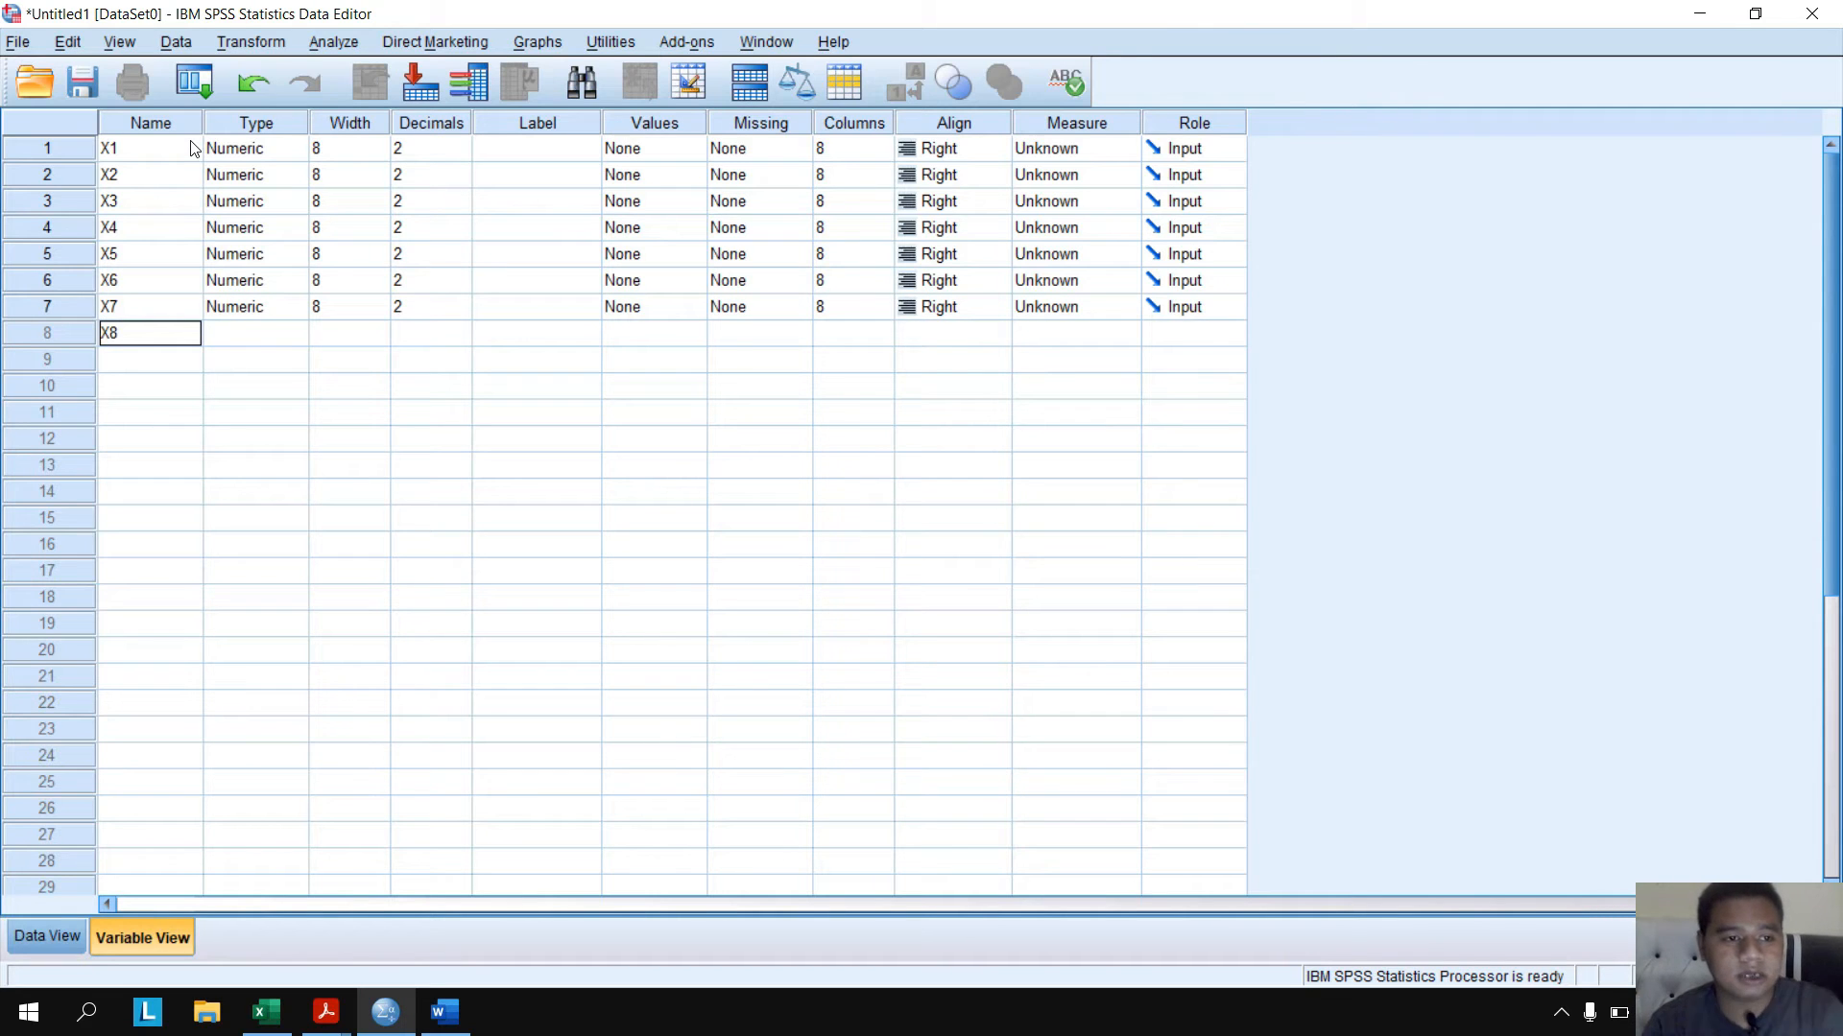
{"action": "key", "text": "Return"}
{"action": "type", "text": "X9"}
{"action": "key", "text": "Return"}
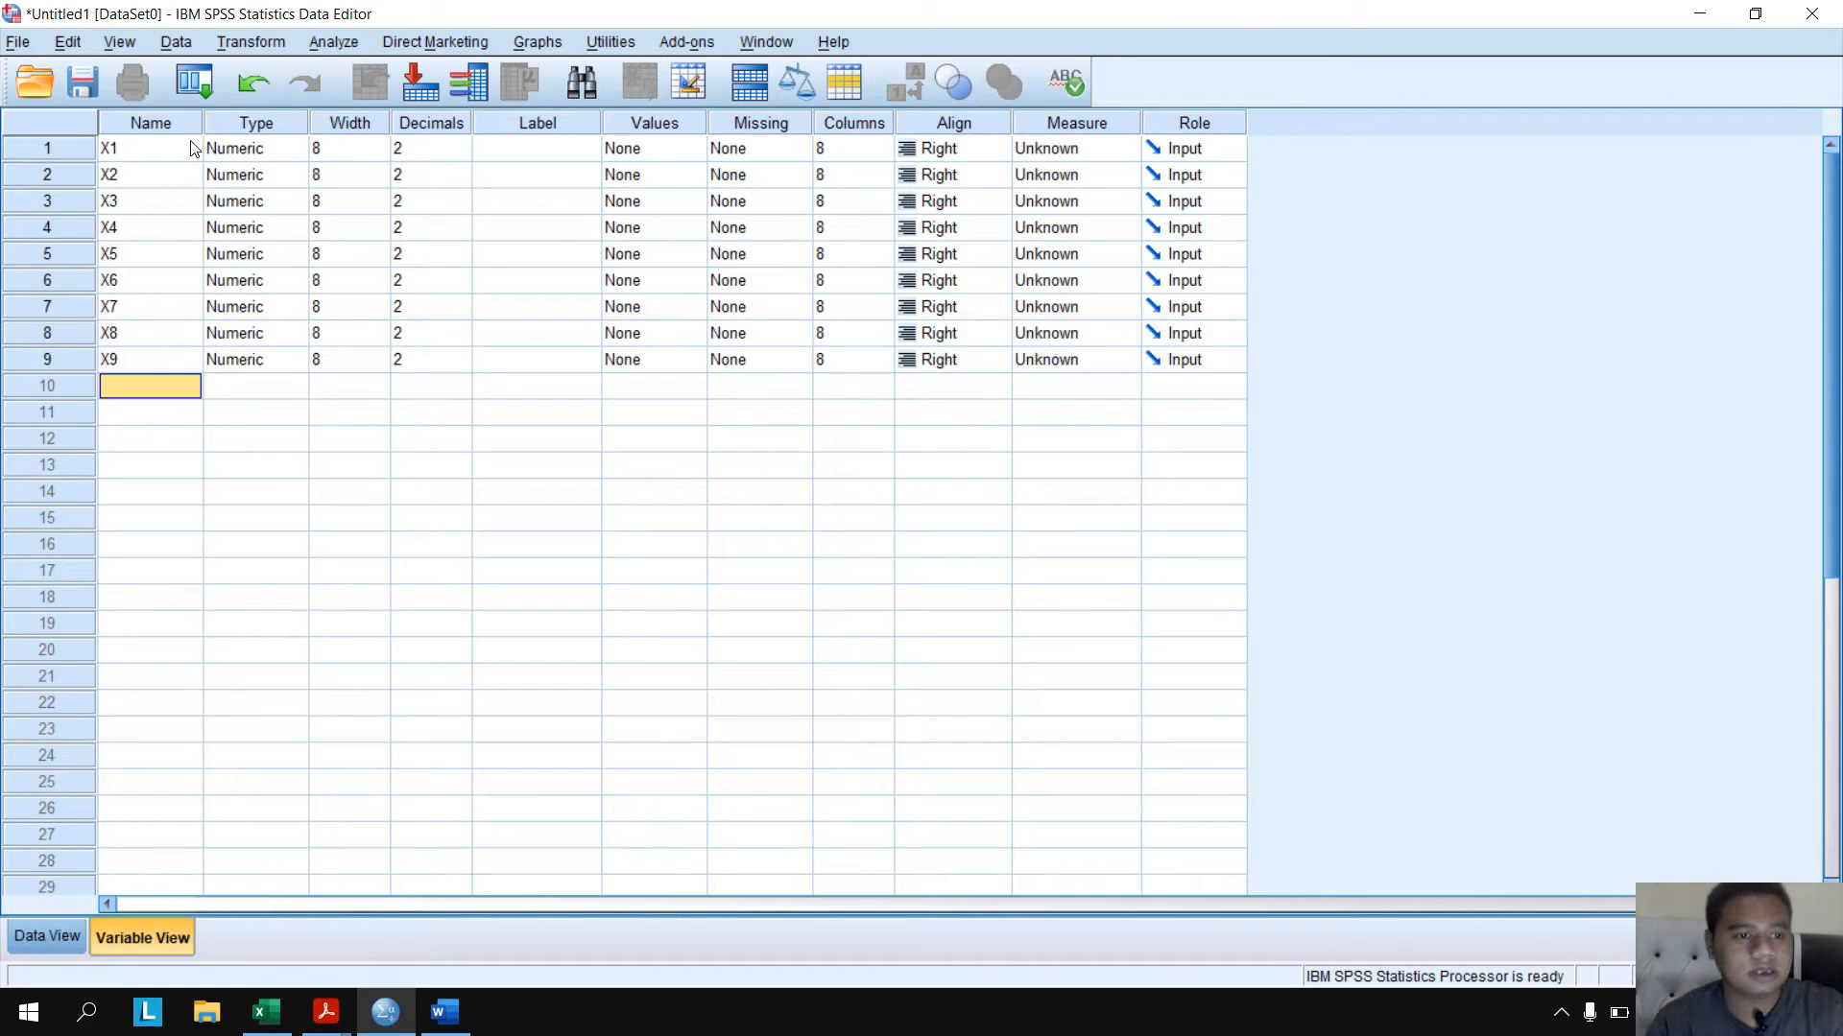
{"action": "type", "text": "X"}
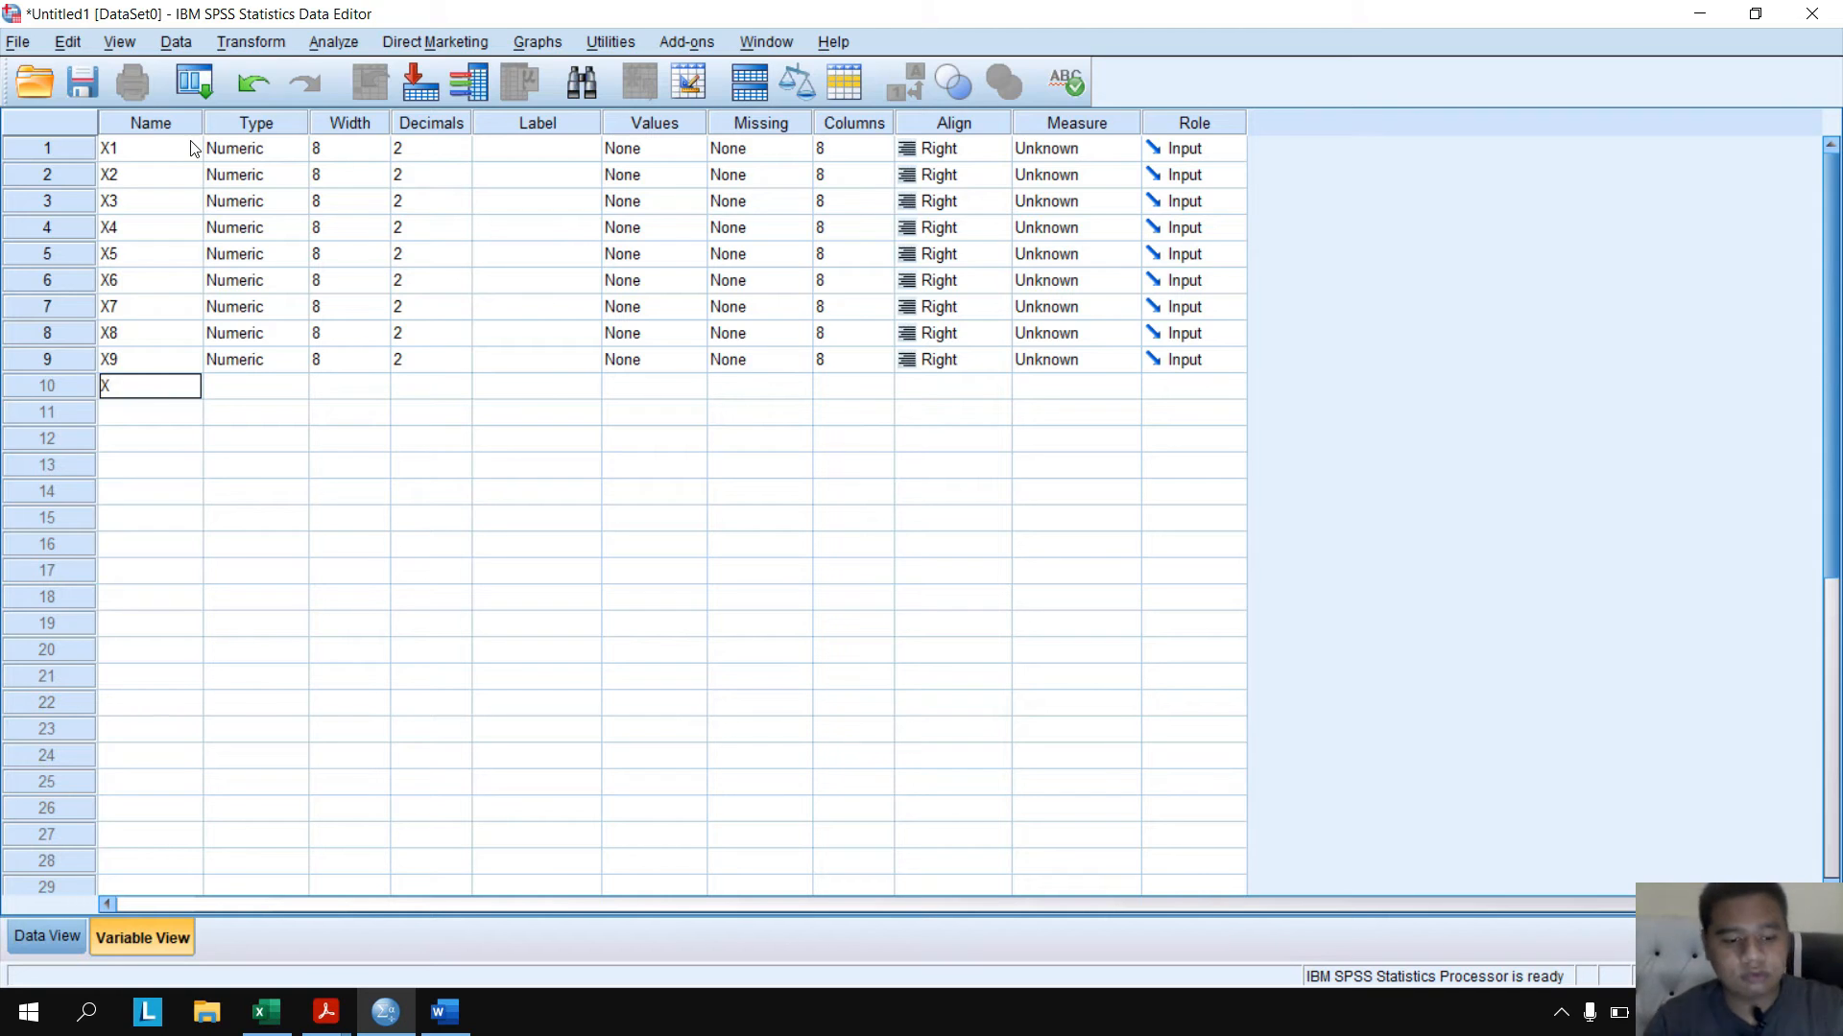
{"action": "key", "text": "Return"}
{"action": "type", "text": "XTOTAL"}
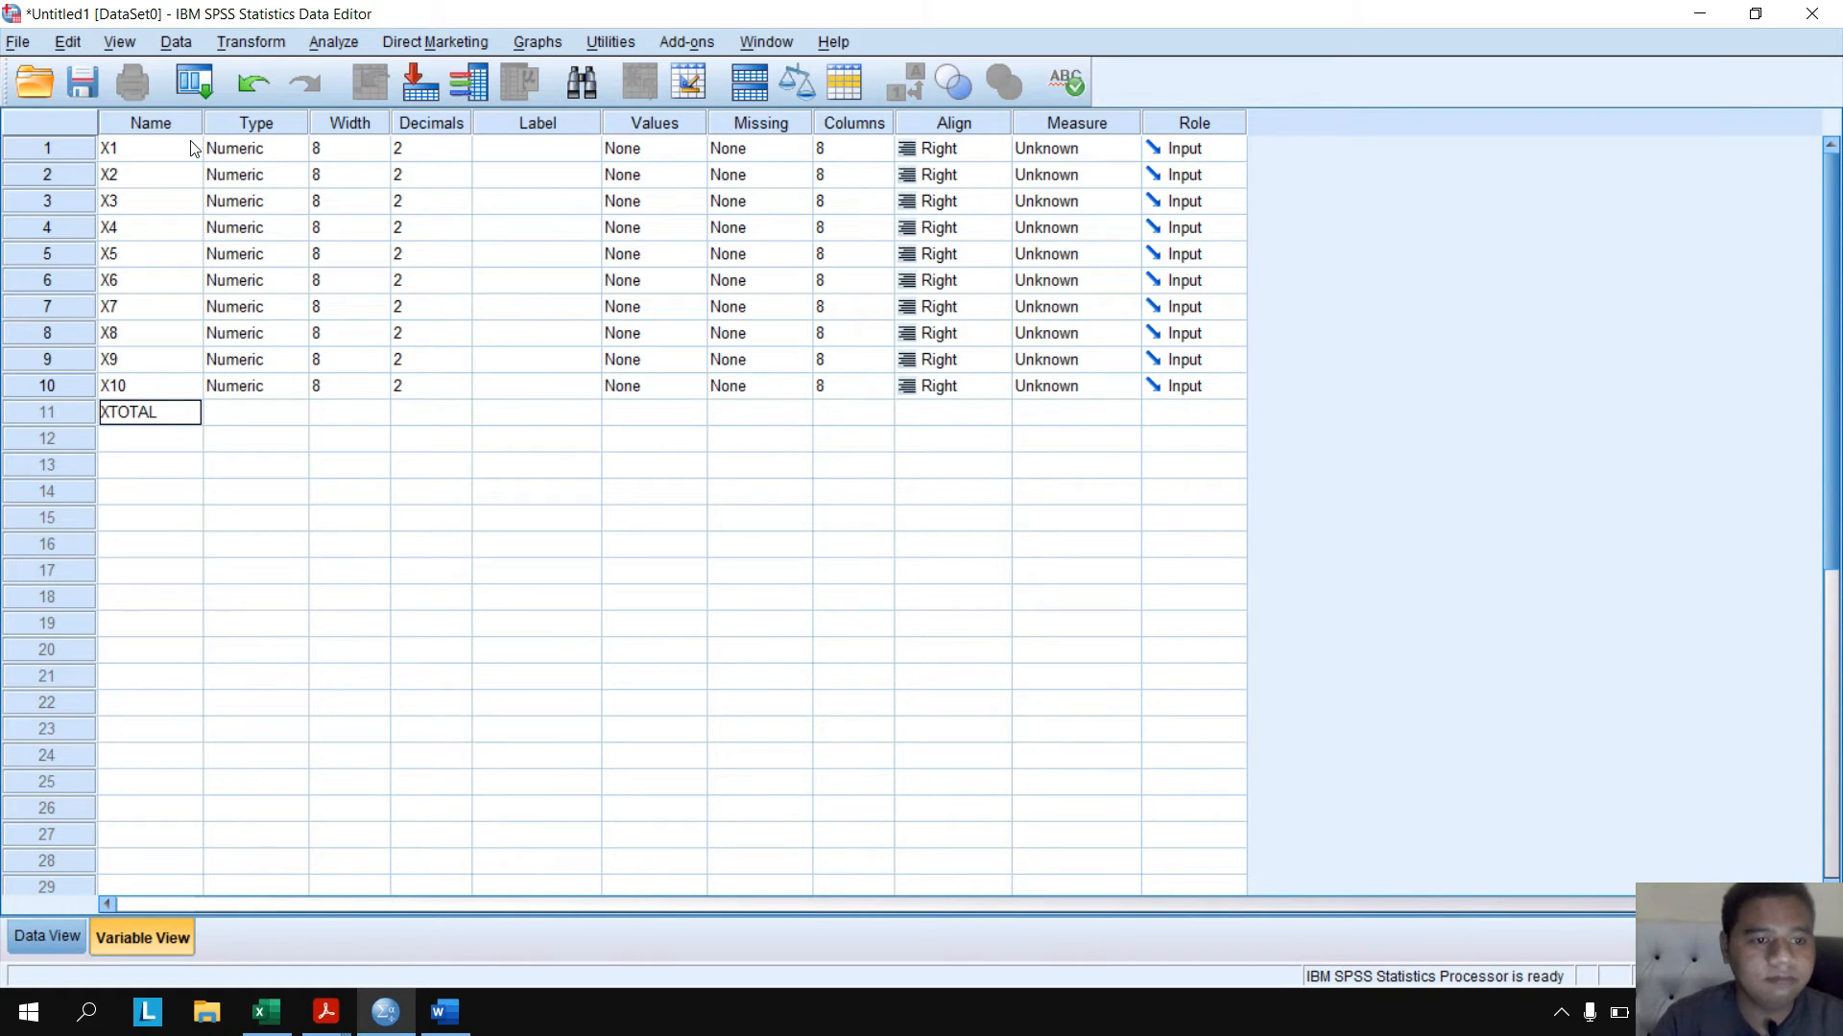
{"action": "key", "text": "Return"}
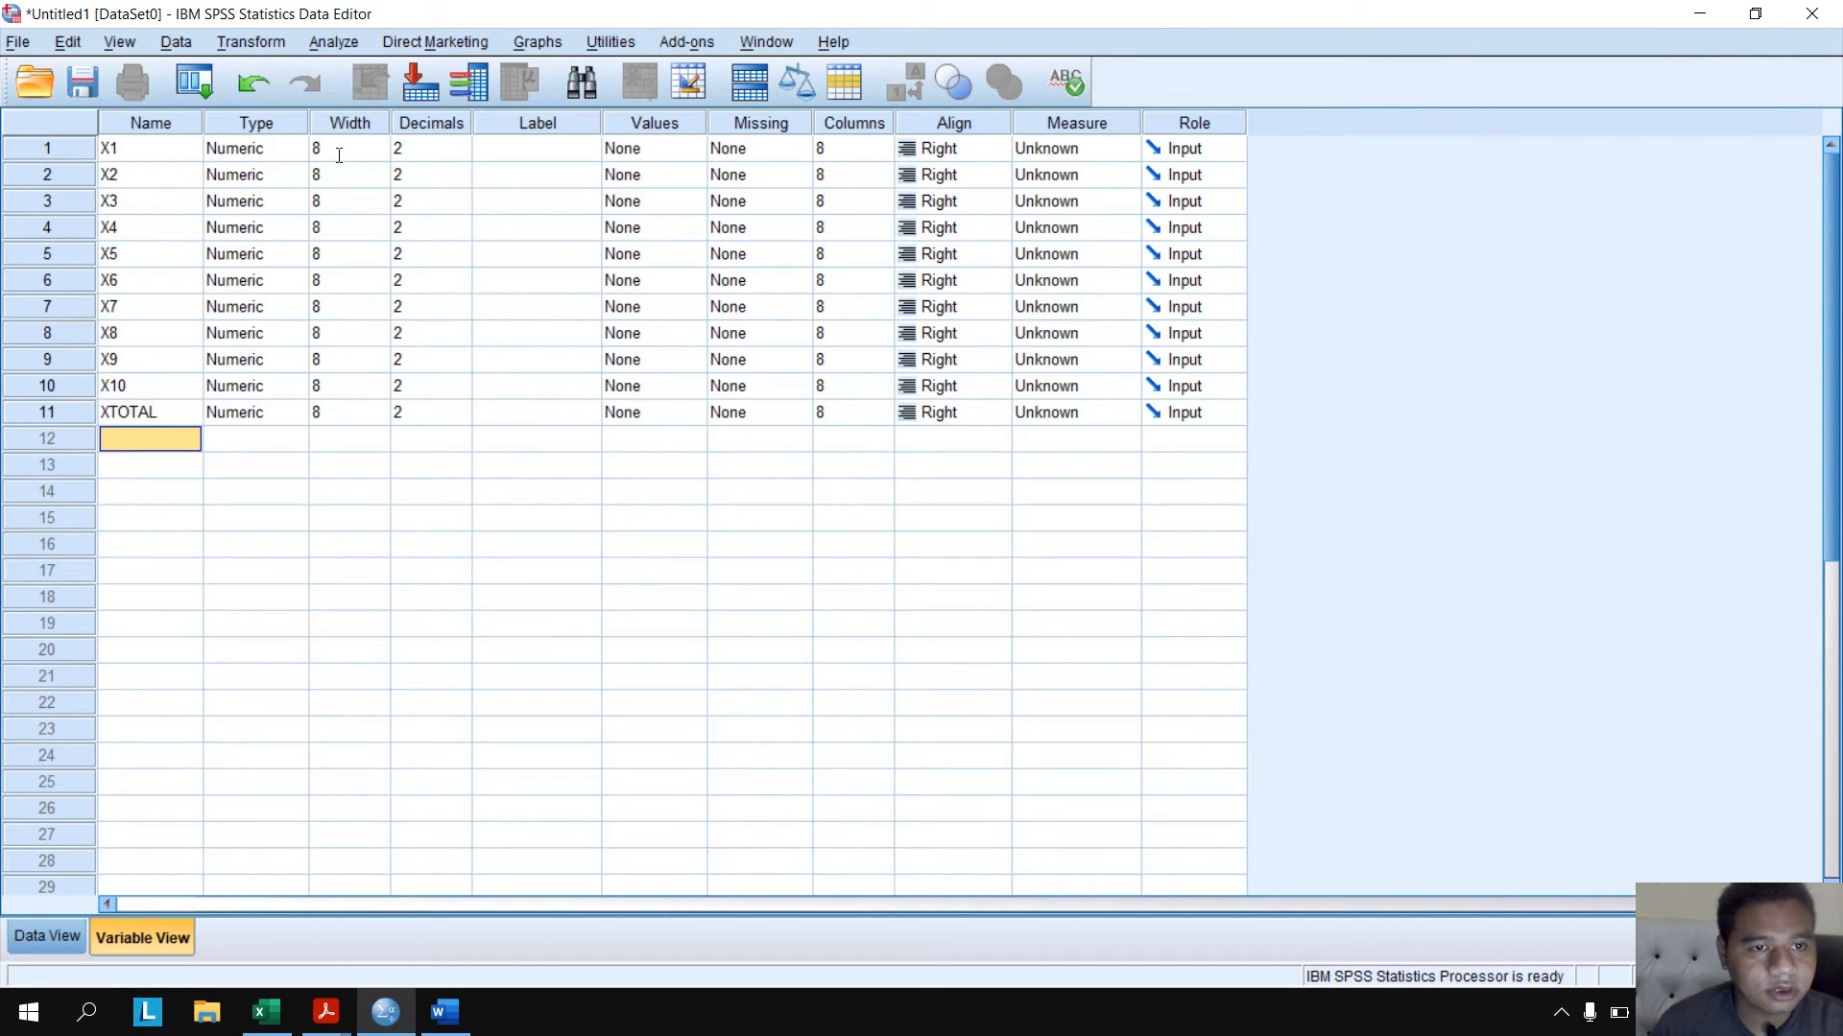
- Set the numeric type of variable X1 to width 2 and 0 decimal places
{"action": "left_click", "coordinate": [343, 150]}
{"action": "left_click", "coordinate": [271, 151]}
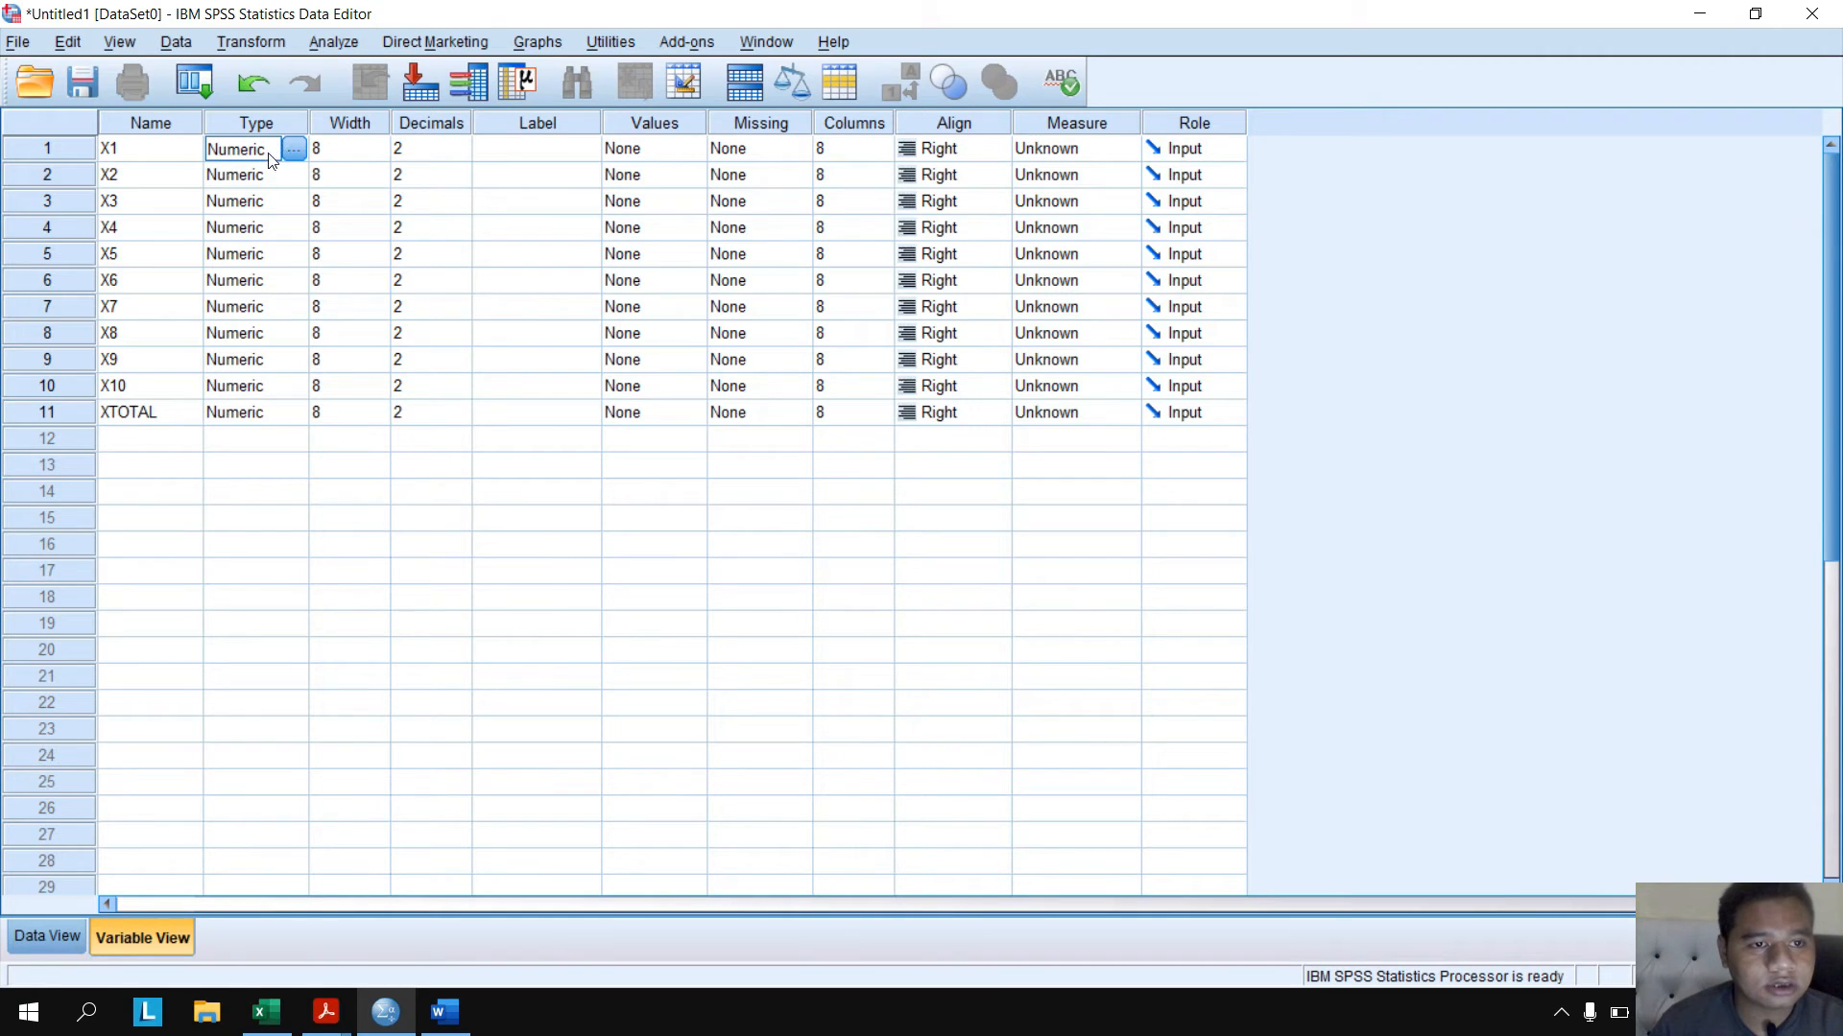
{"action": "left_click", "coordinate": [294, 150]}
{"action": "left_click", "coordinate": [1120, 386]}
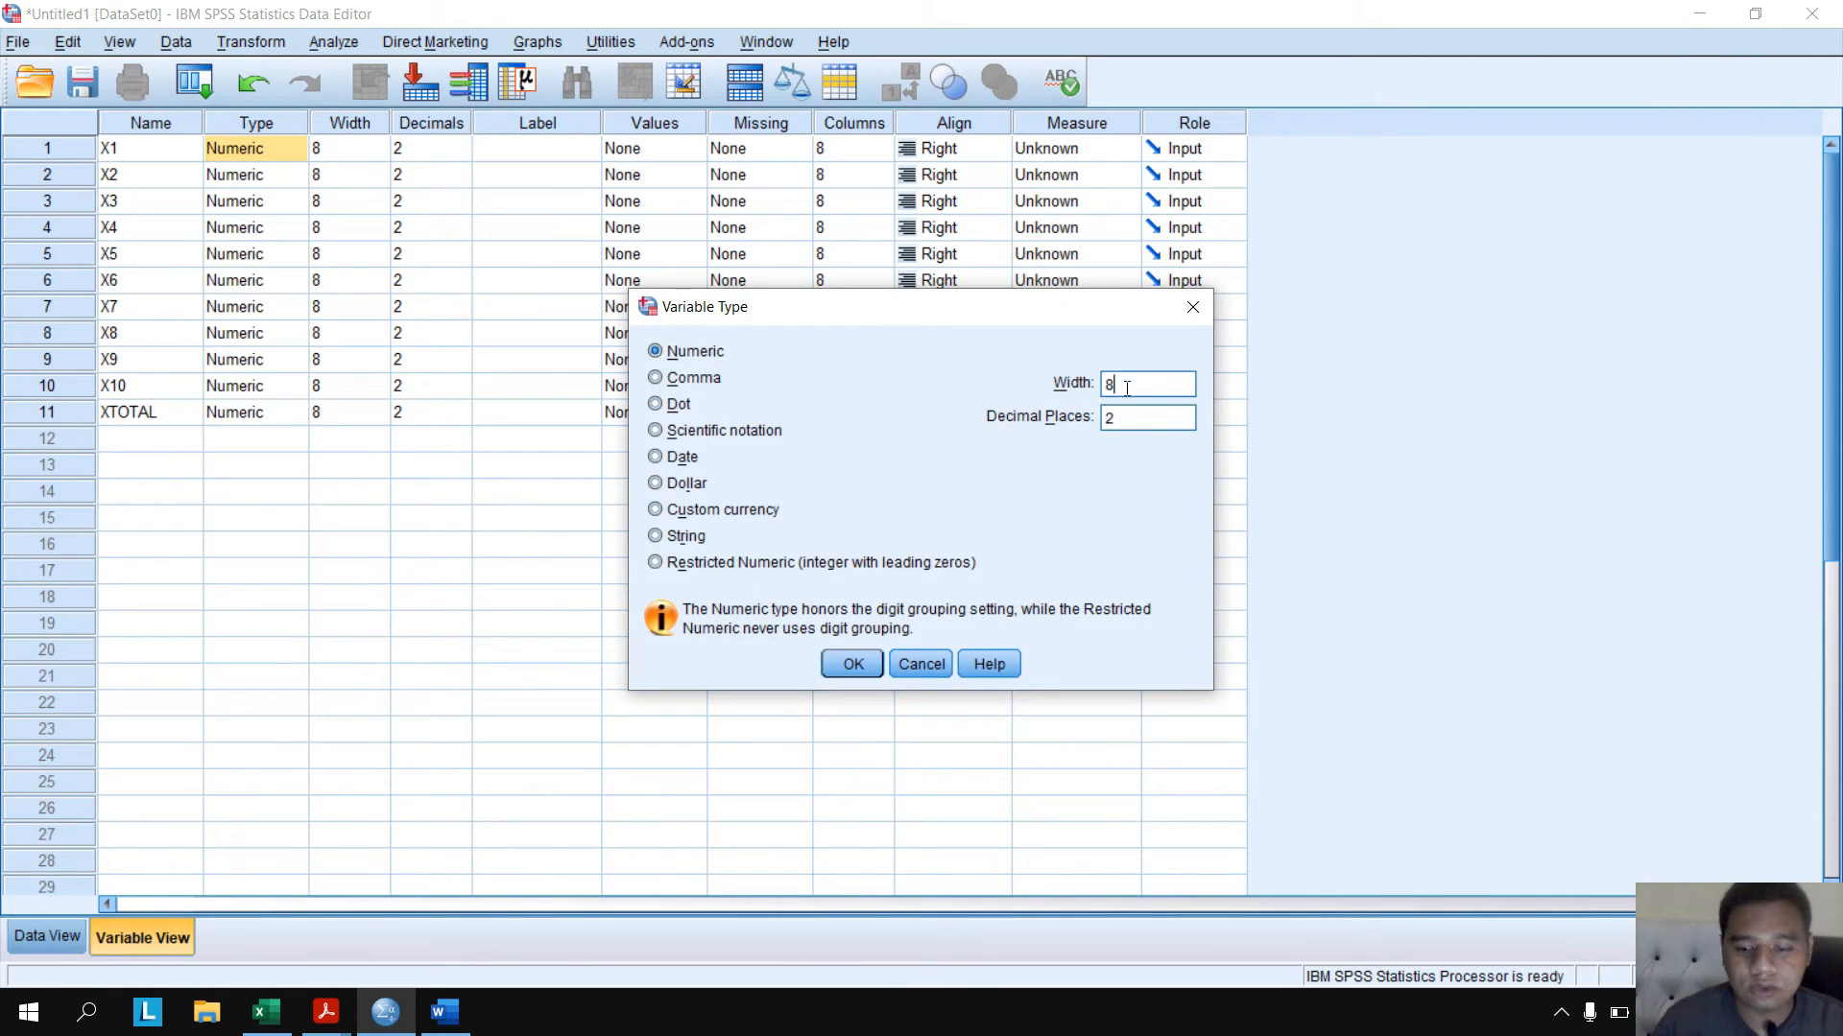
{"action": "type", "text": "0"}
{"action": "left_click", "coordinate": [849, 664]}
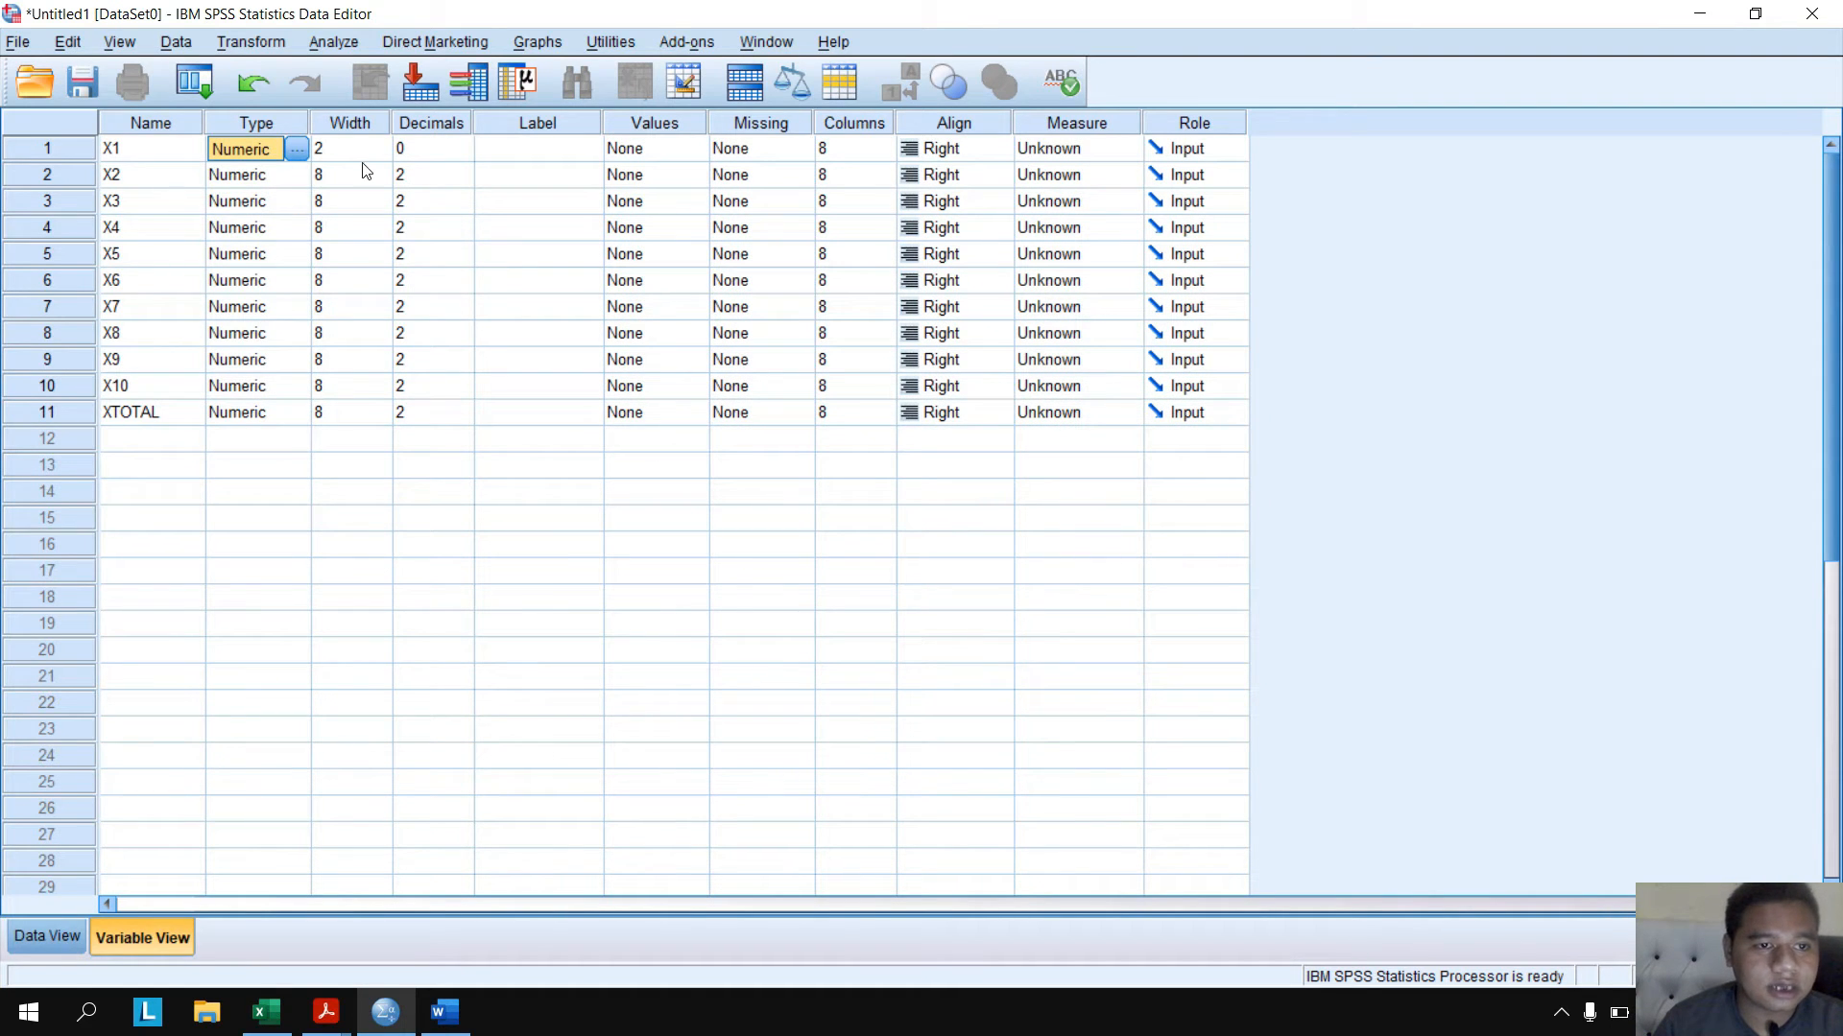
- Set the numeric type of variable X2 to width 2 and 0 decimal places
{"action": "left_click", "coordinate": [298, 182]}
{"action": "left_click", "coordinate": [299, 182]}
{"action": "left_click", "coordinate": [1170, 393]}
{"action": "key", "text": "Tab"}
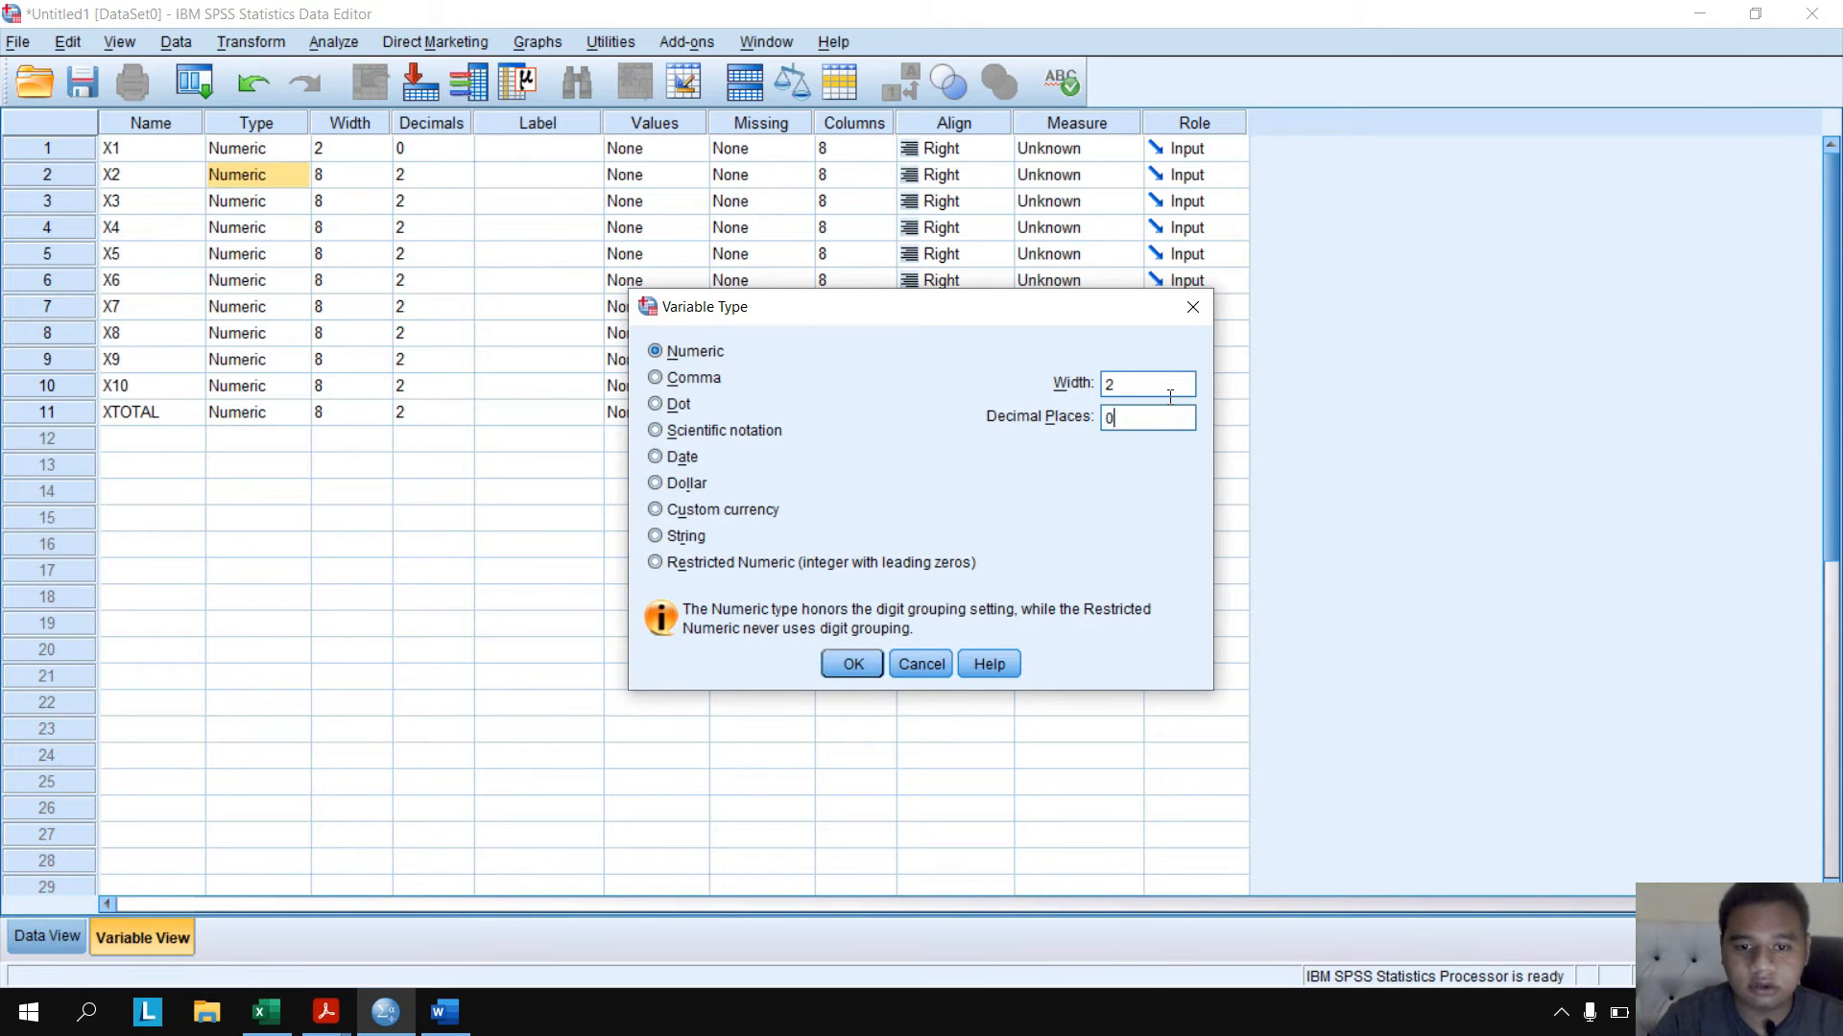
{"action": "key", "text": "Return"}
- Set the numeric type of variable X3 to width 2 and 0 decimal places
{"action": "left_click", "coordinate": [296, 201]}
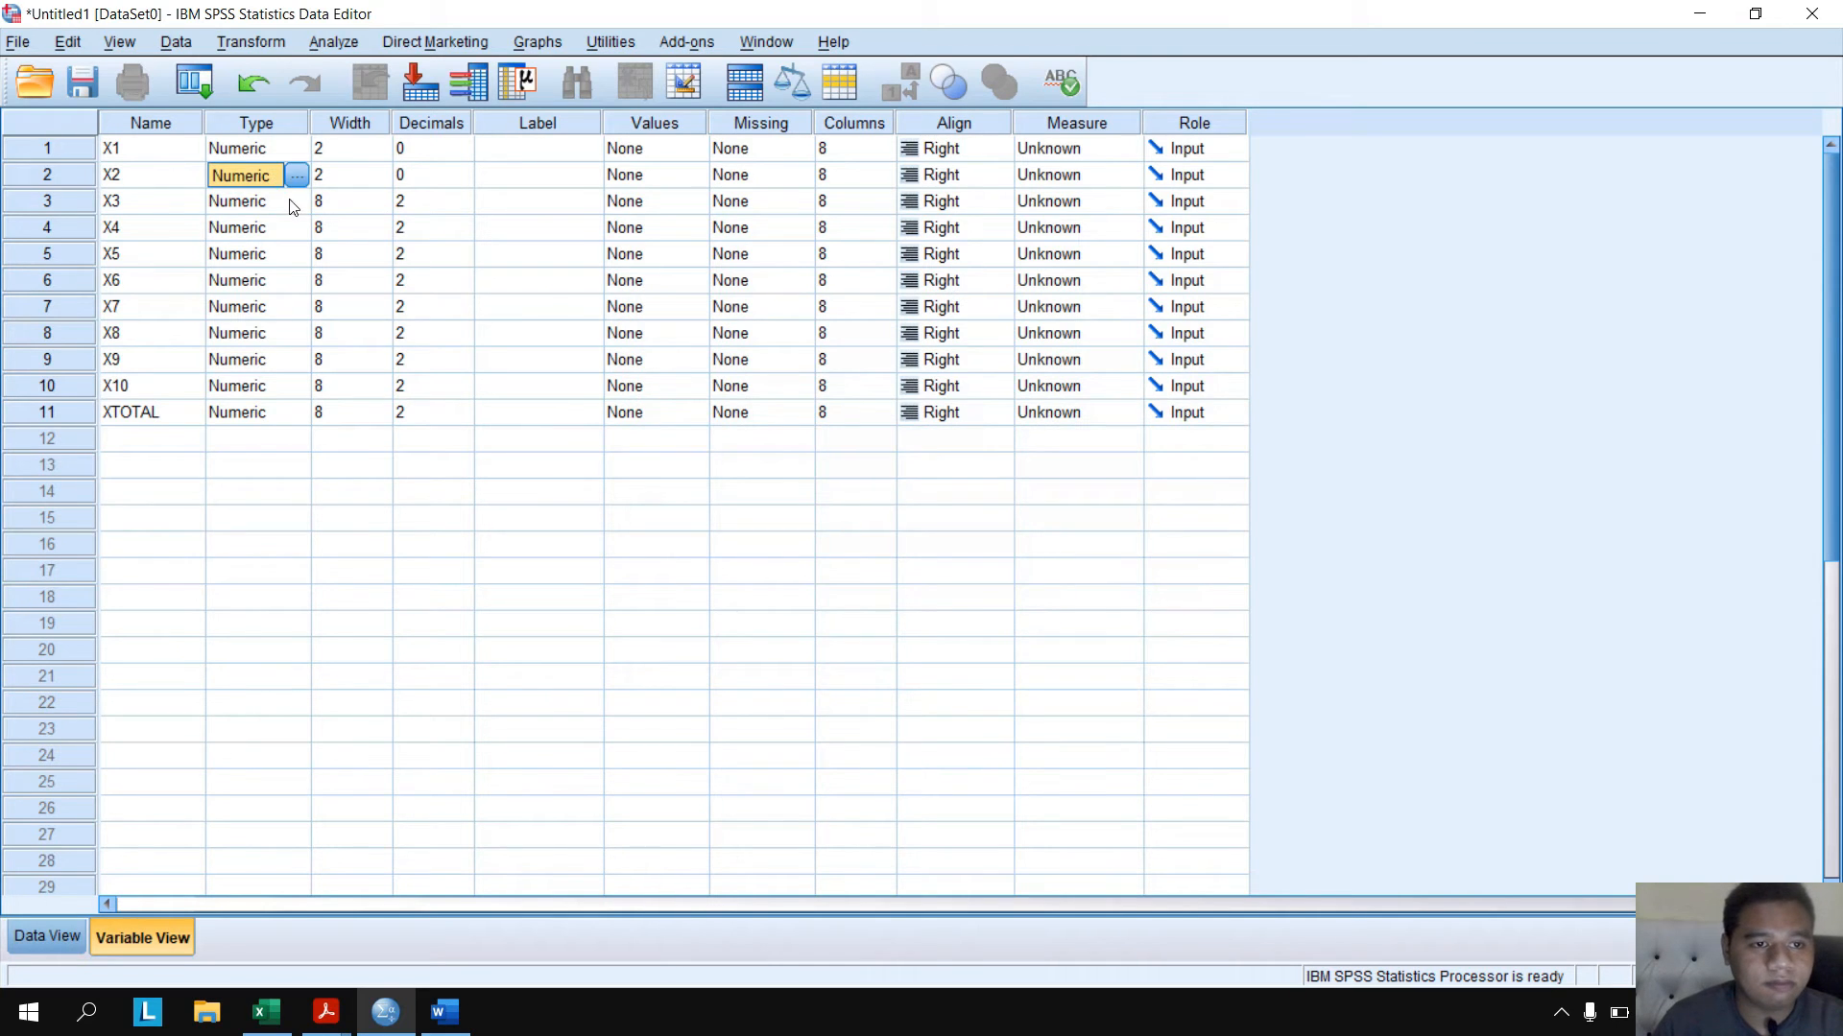
{"action": "left_click", "coordinate": [296, 200]}
{"action": "left_click", "coordinate": [1152, 384]}
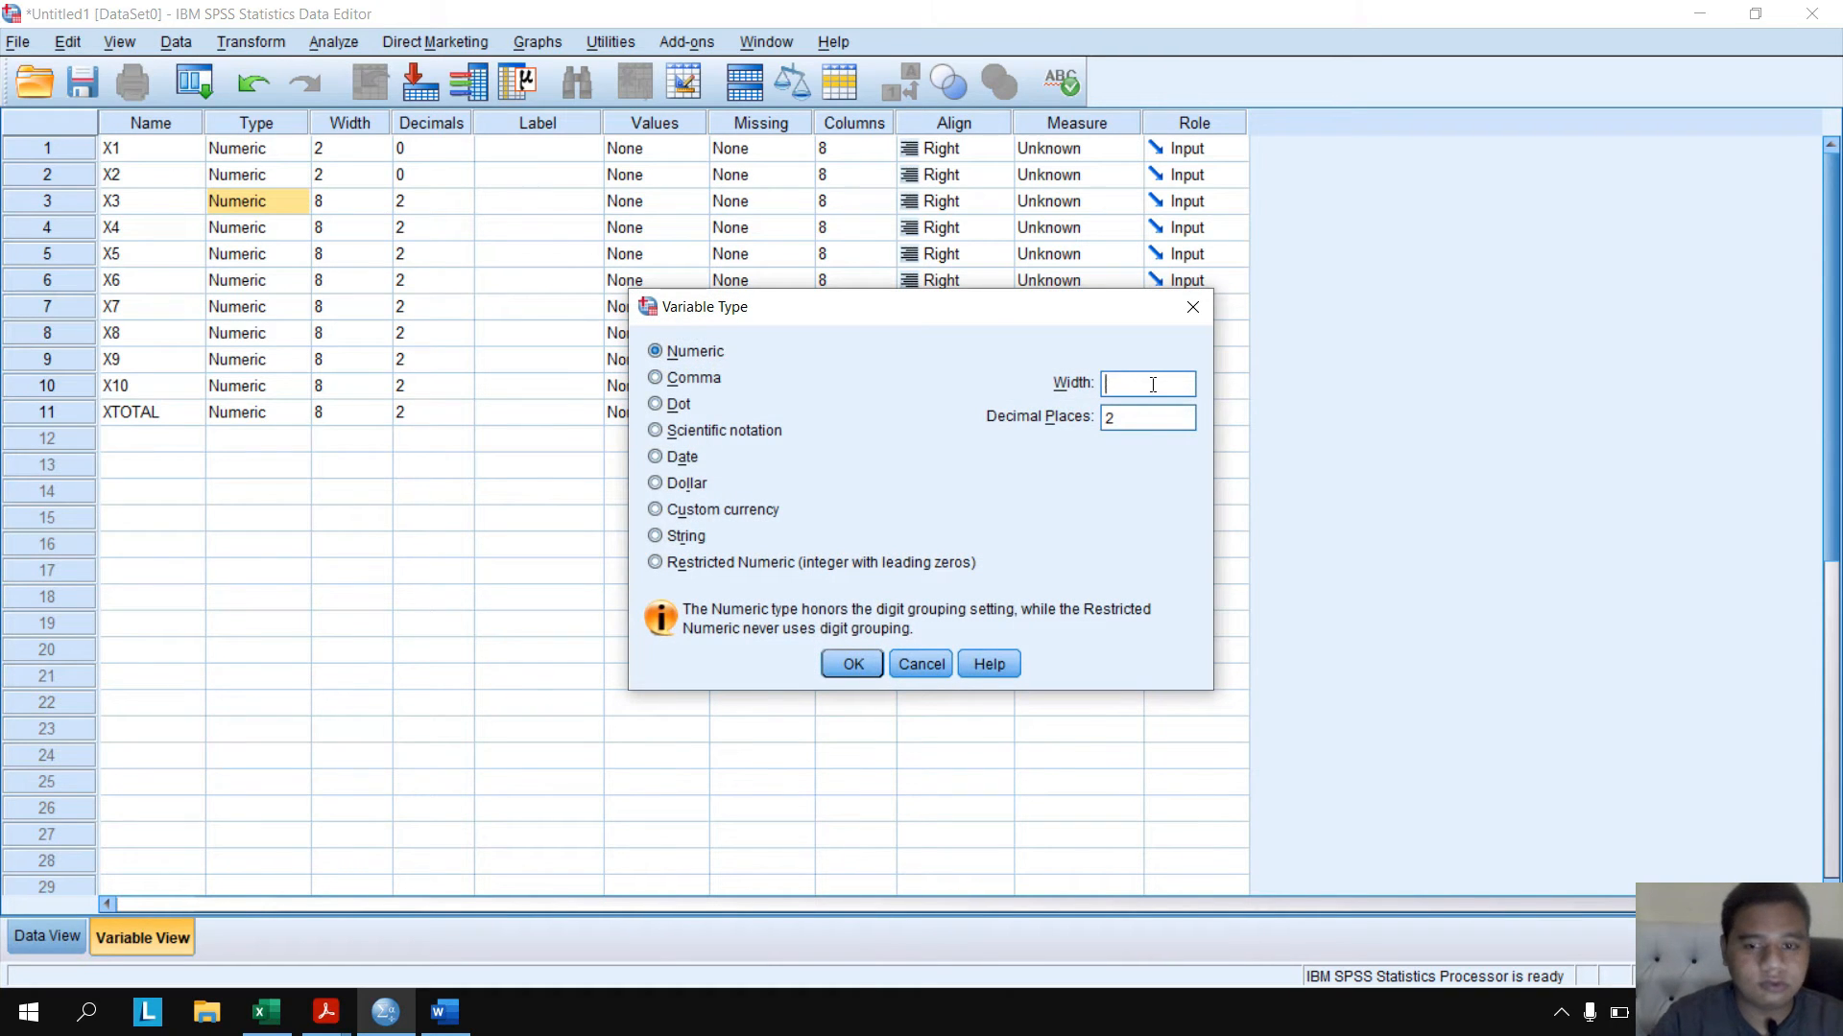
{"action": "type", "text": "2"}
{"action": "key", "text": "Tab"}
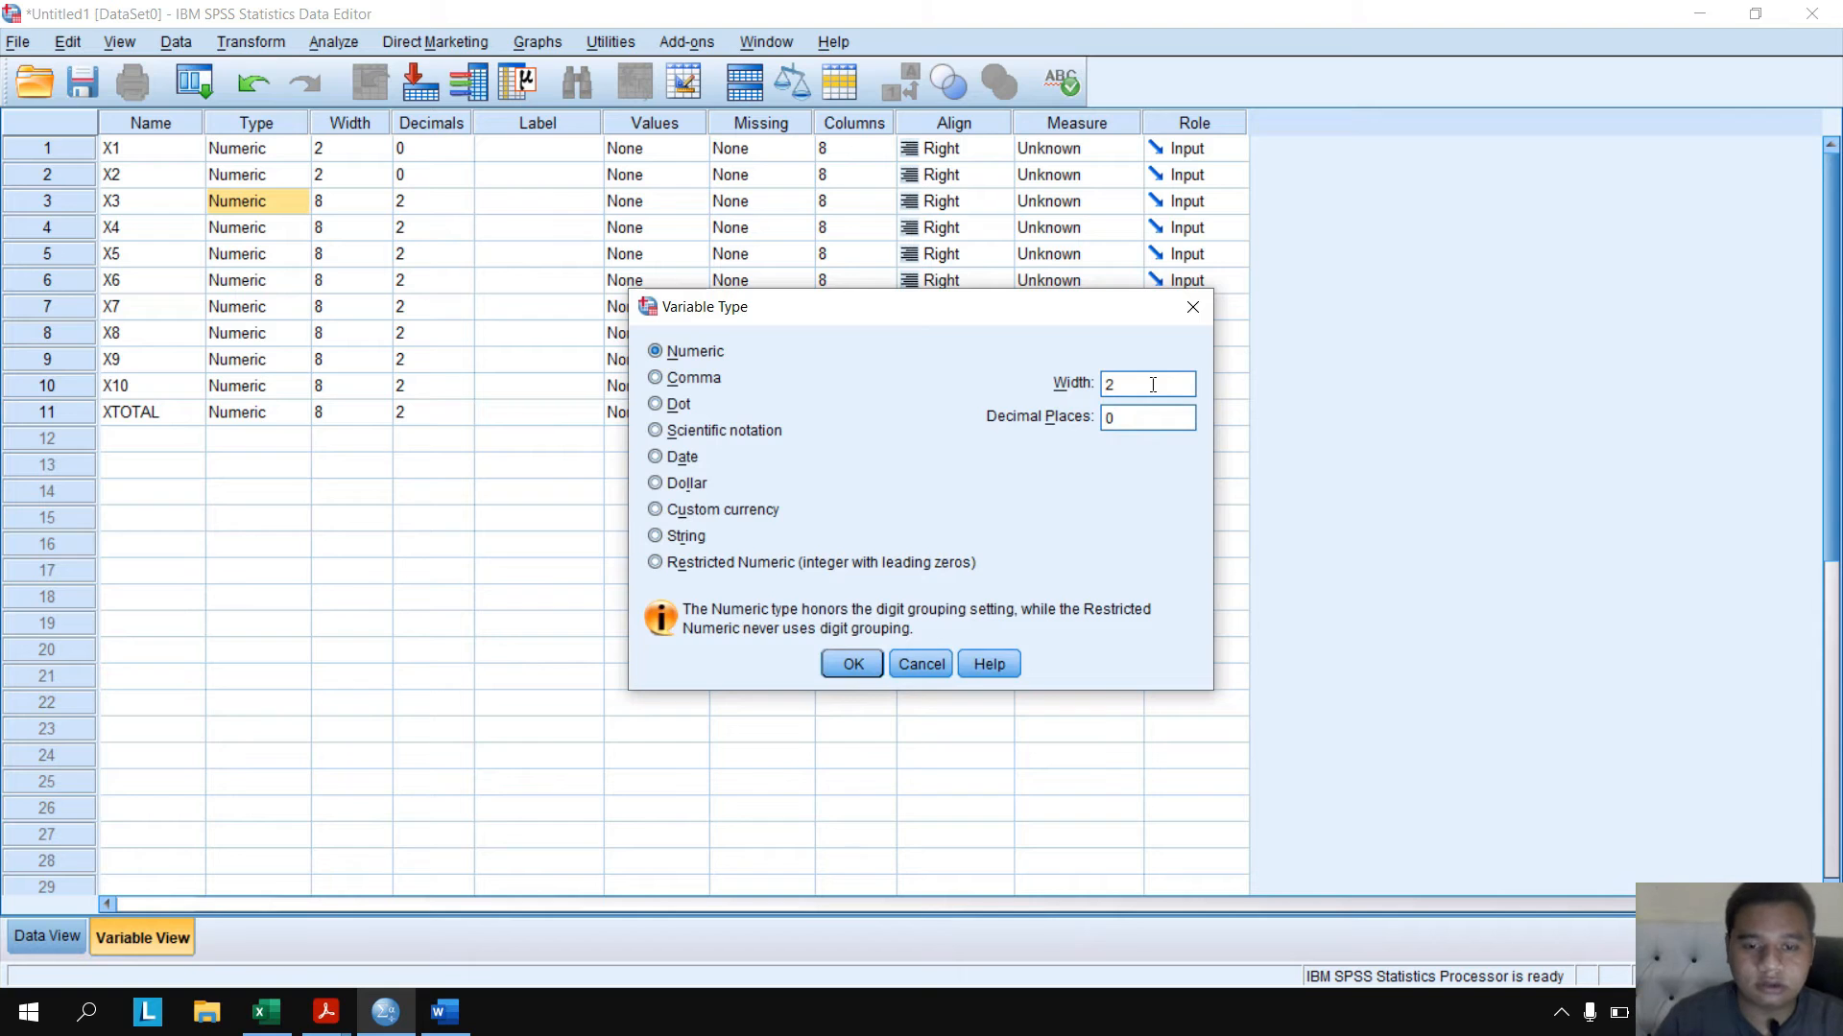
{"action": "left_click", "coordinate": [853, 664]}
- Set the numeric type of variable X4 to width 2 and 0 decimal places
{"action": "left_click", "coordinate": [262, 235]}
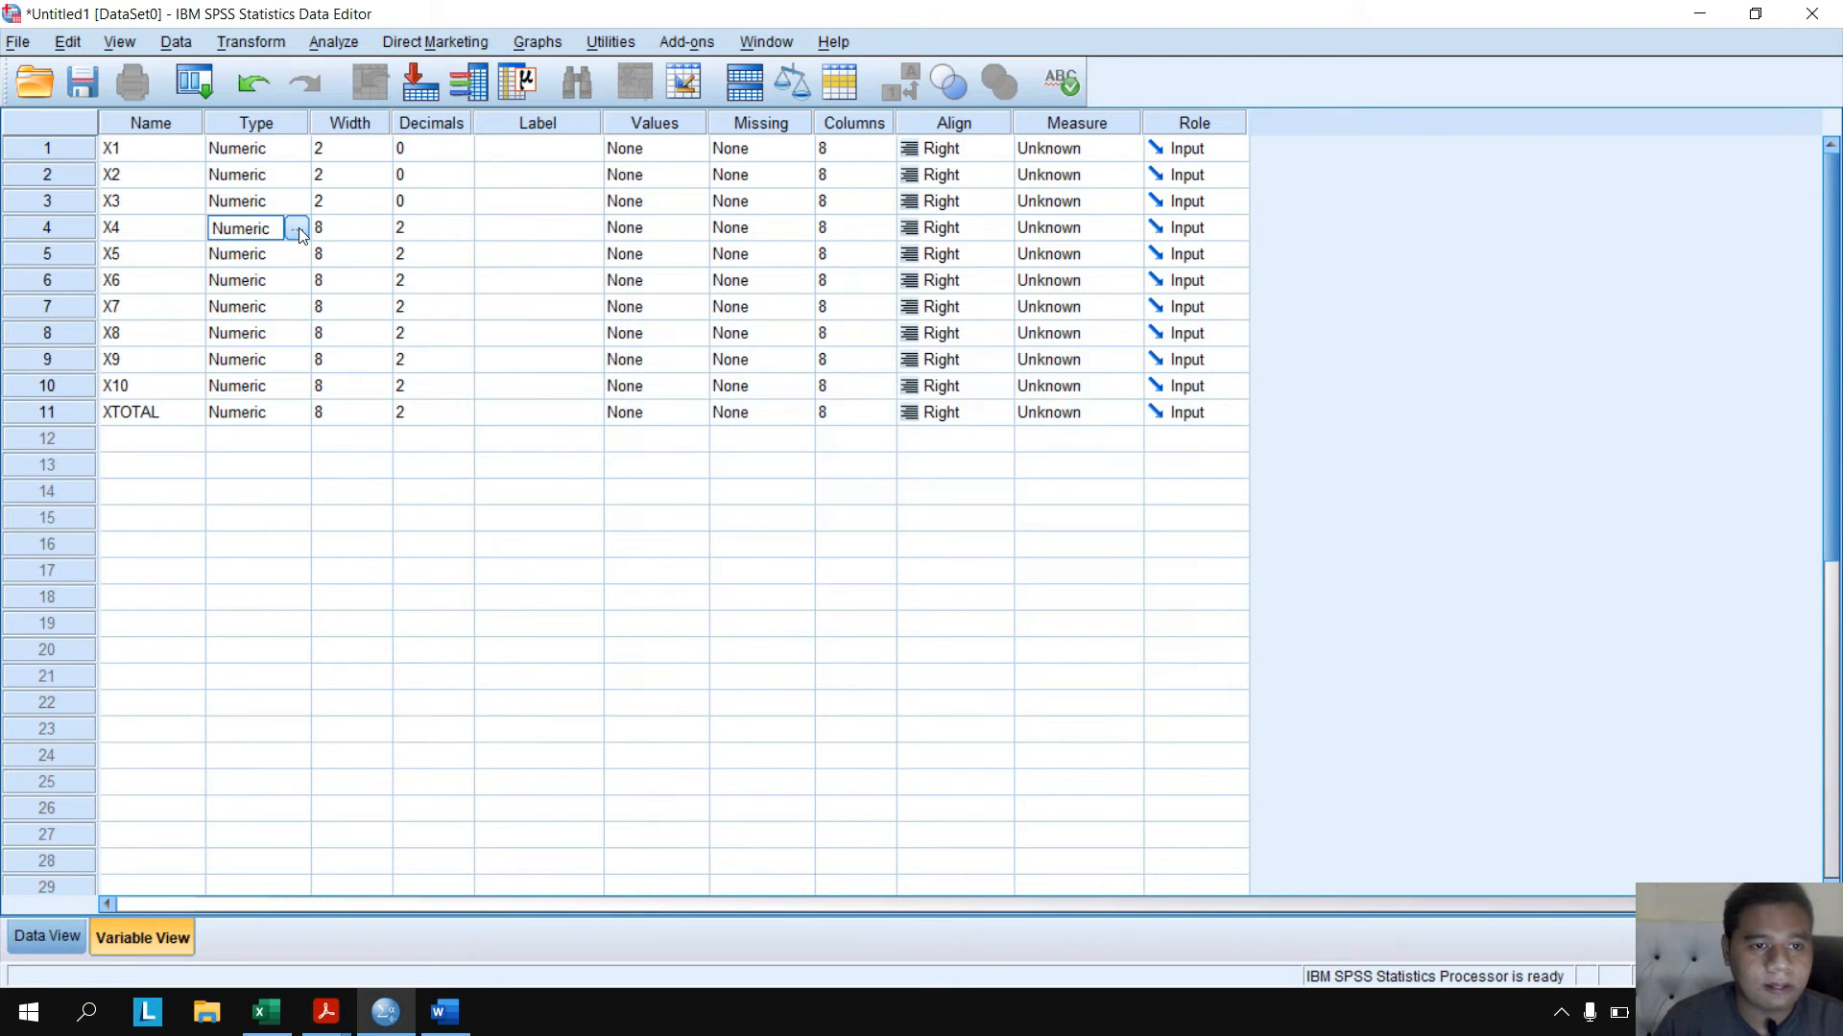
{"action": "left_click", "coordinate": [297, 230]}
{"action": "left_click", "coordinate": [1128, 384]}
{"action": "type", "text": "2"}
{"action": "key", "text": "Tab"}
{"action": "type", "text": "0"}
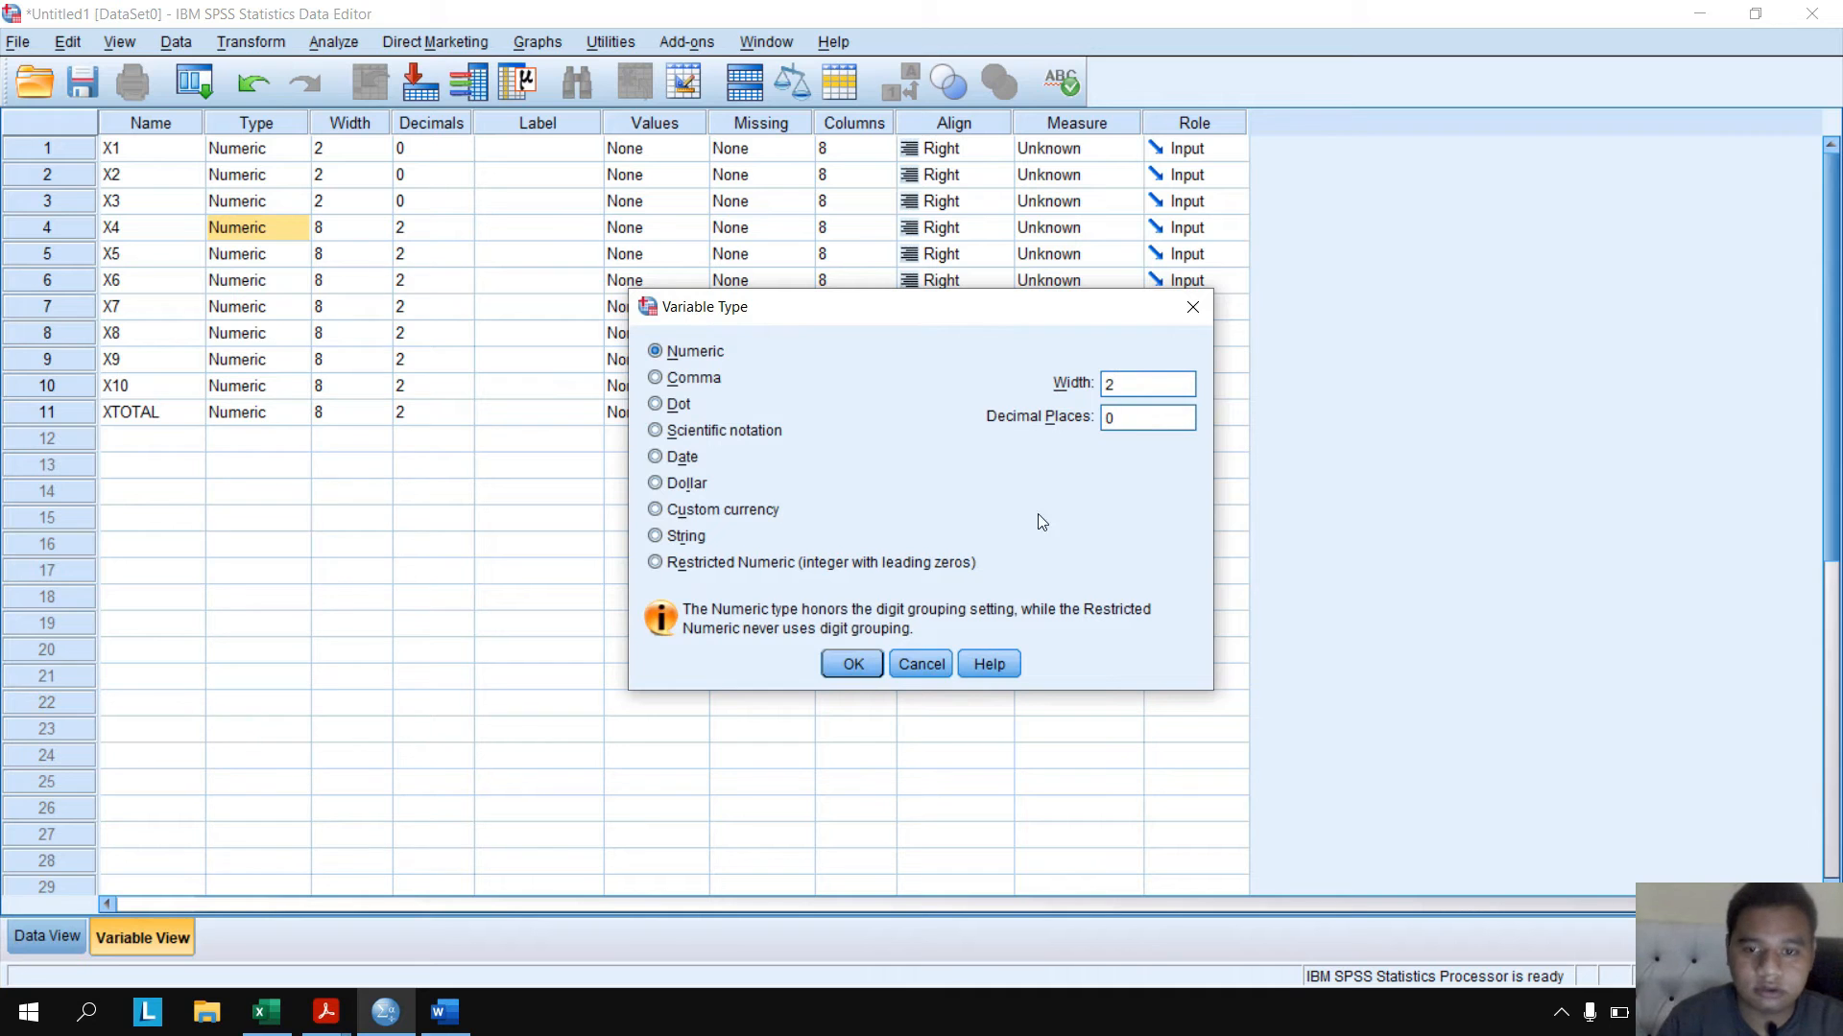
{"action": "left_click", "coordinate": [833, 672]}
- Set the numeric type of variable X5 to width 2 and 0 decimal places
{"action": "left_click", "coordinate": [241, 253]}
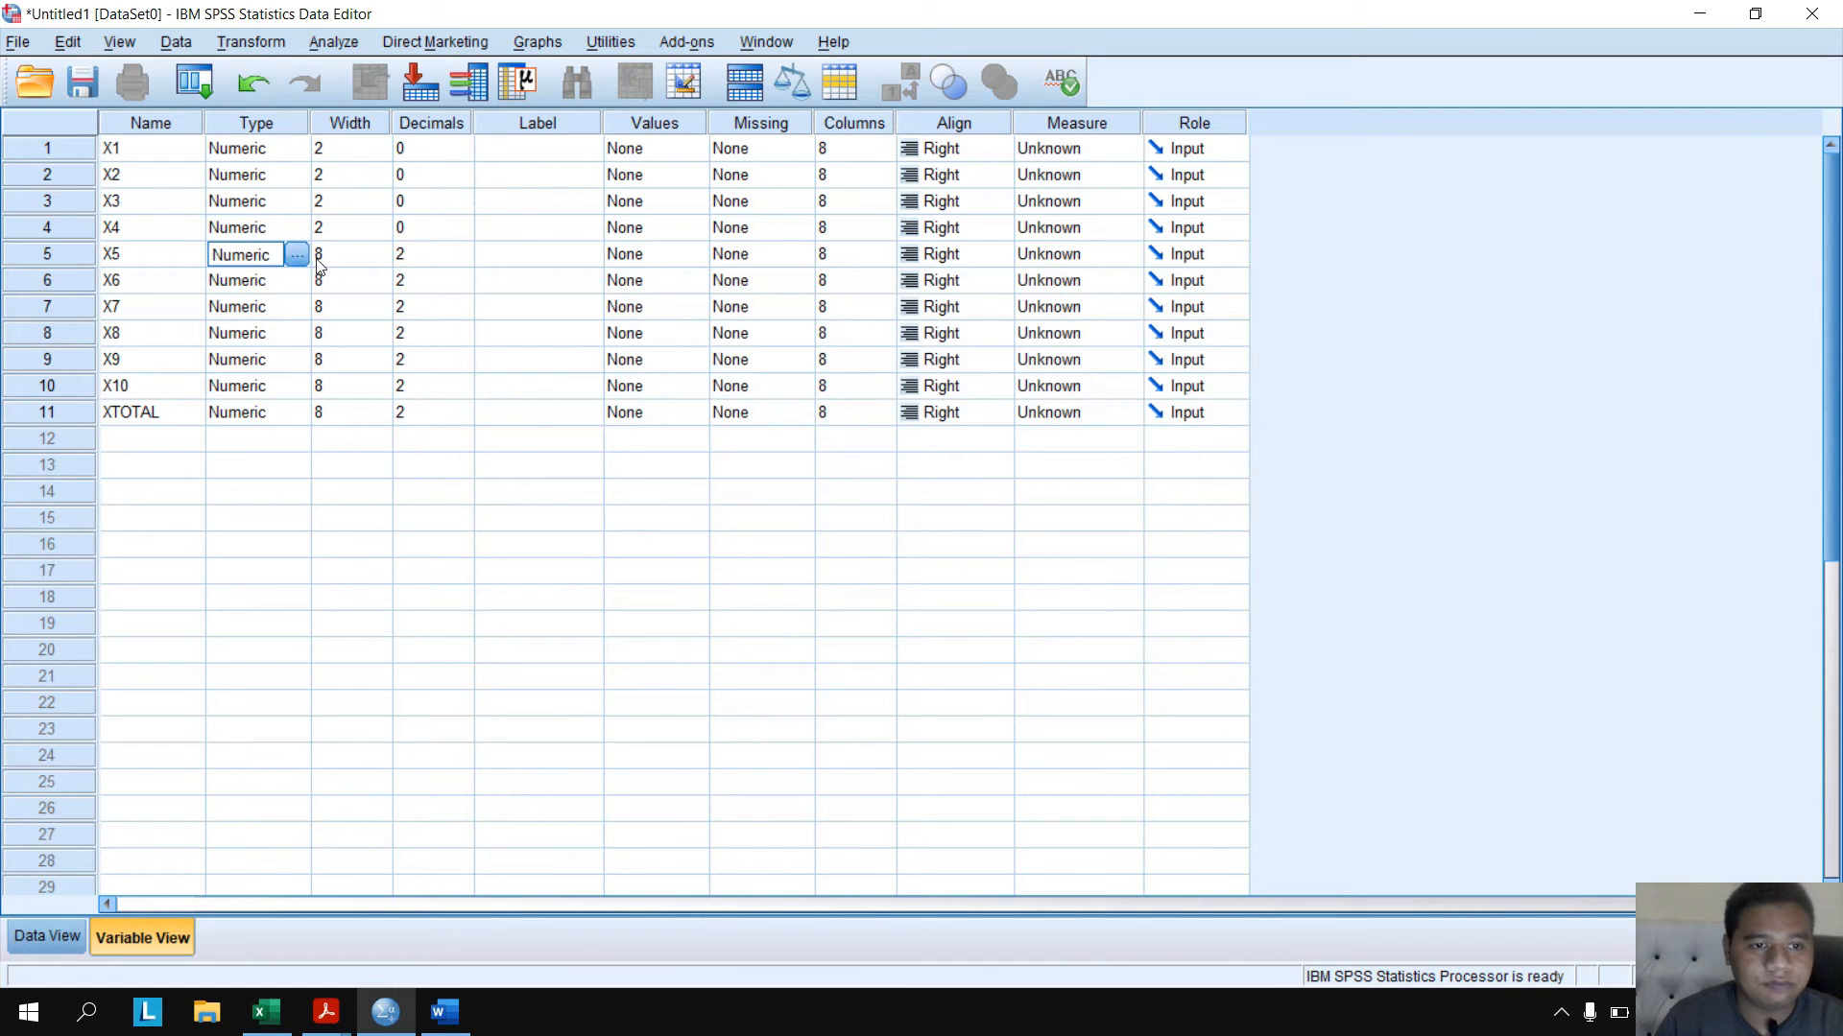
{"action": "left_click", "coordinate": [298, 255]}
{"action": "left_click", "coordinate": [1153, 380]}
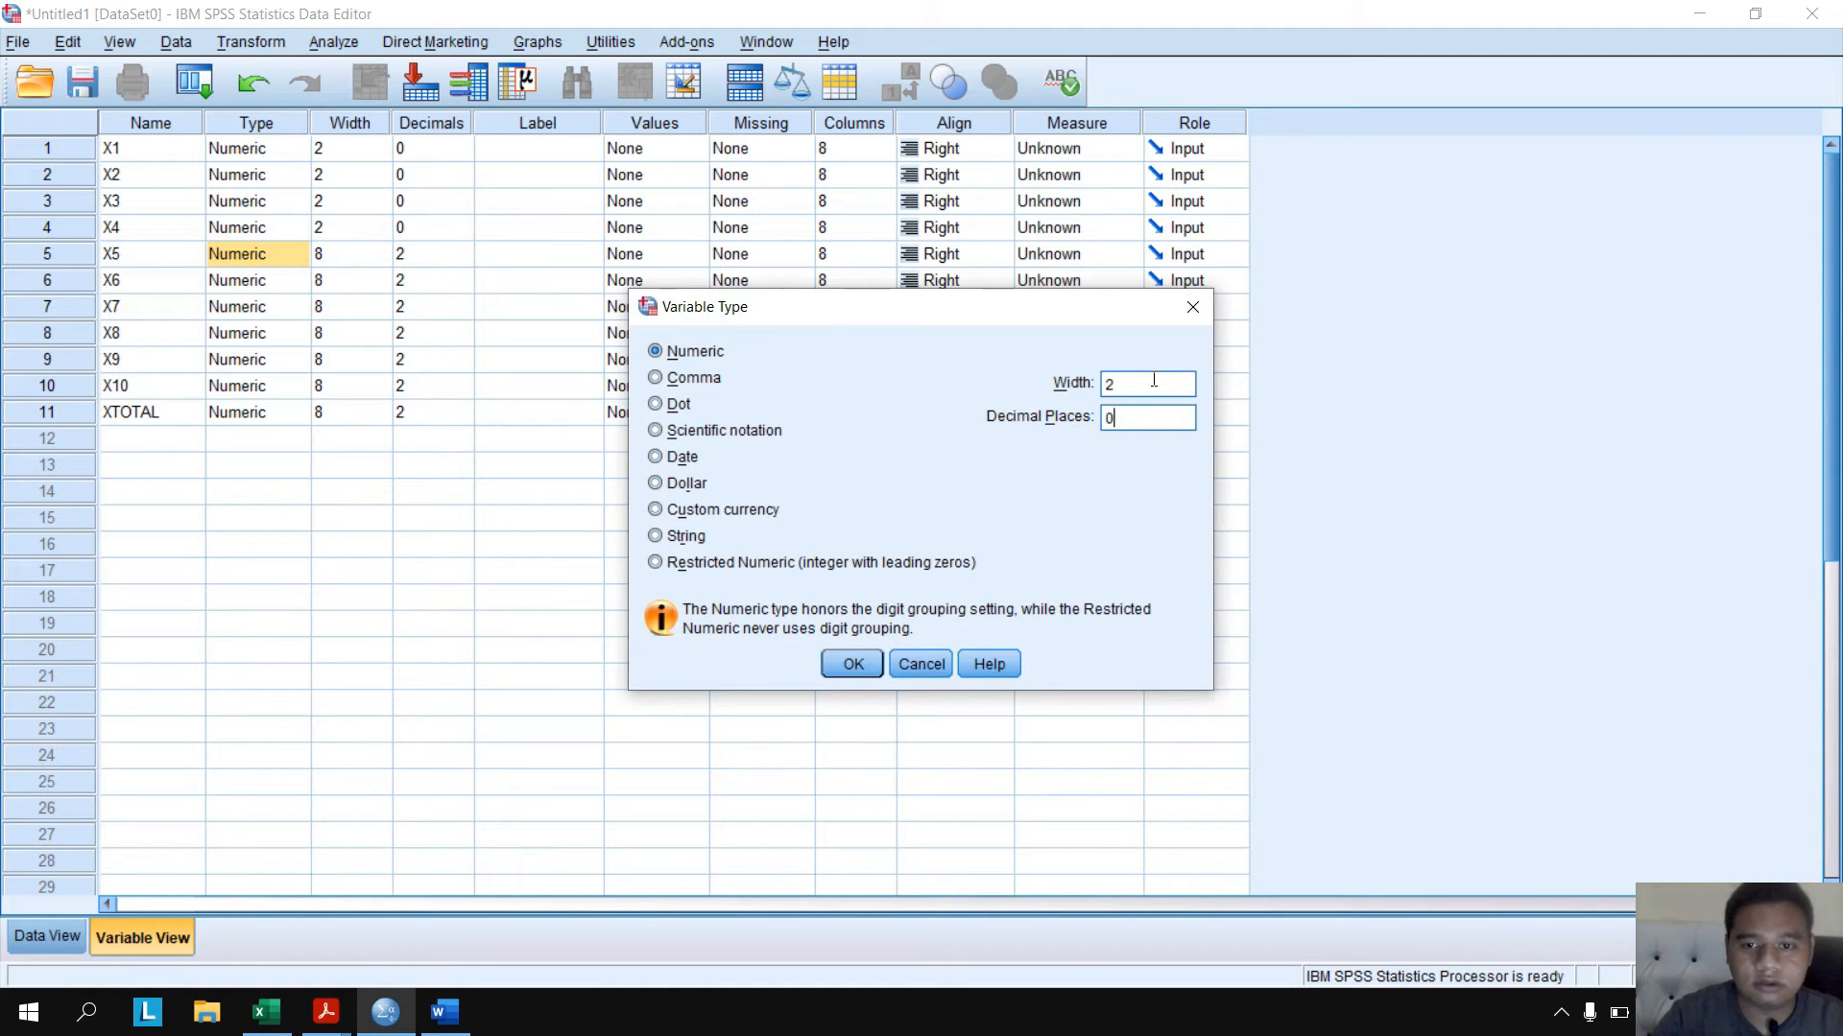
{"action": "key", "text": "Return"}
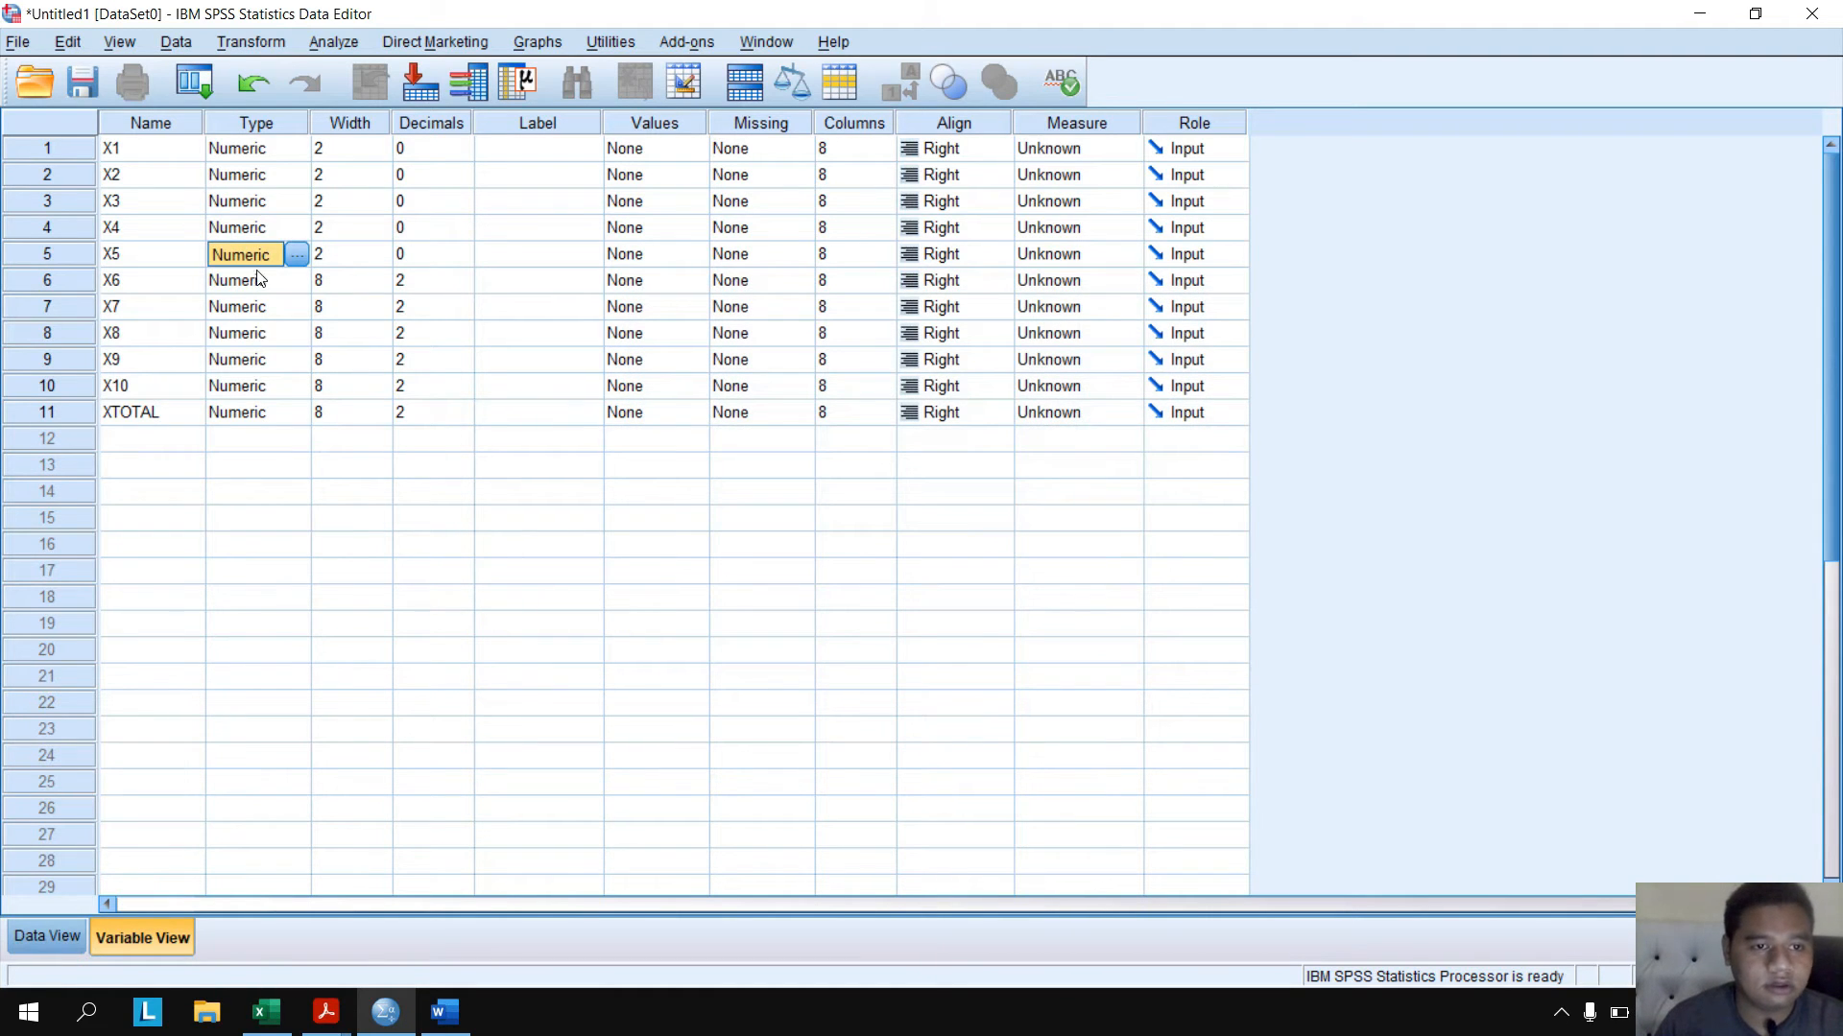
- Set the numeric type of variable X6 to width 2 and 0 decimal places
{"action": "left_click", "coordinate": [317, 283]}
{"action": "left_click", "coordinate": [301, 282]}
{"action": "left_click", "coordinate": [301, 282]}
{"action": "left_click", "coordinate": [1164, 380]}
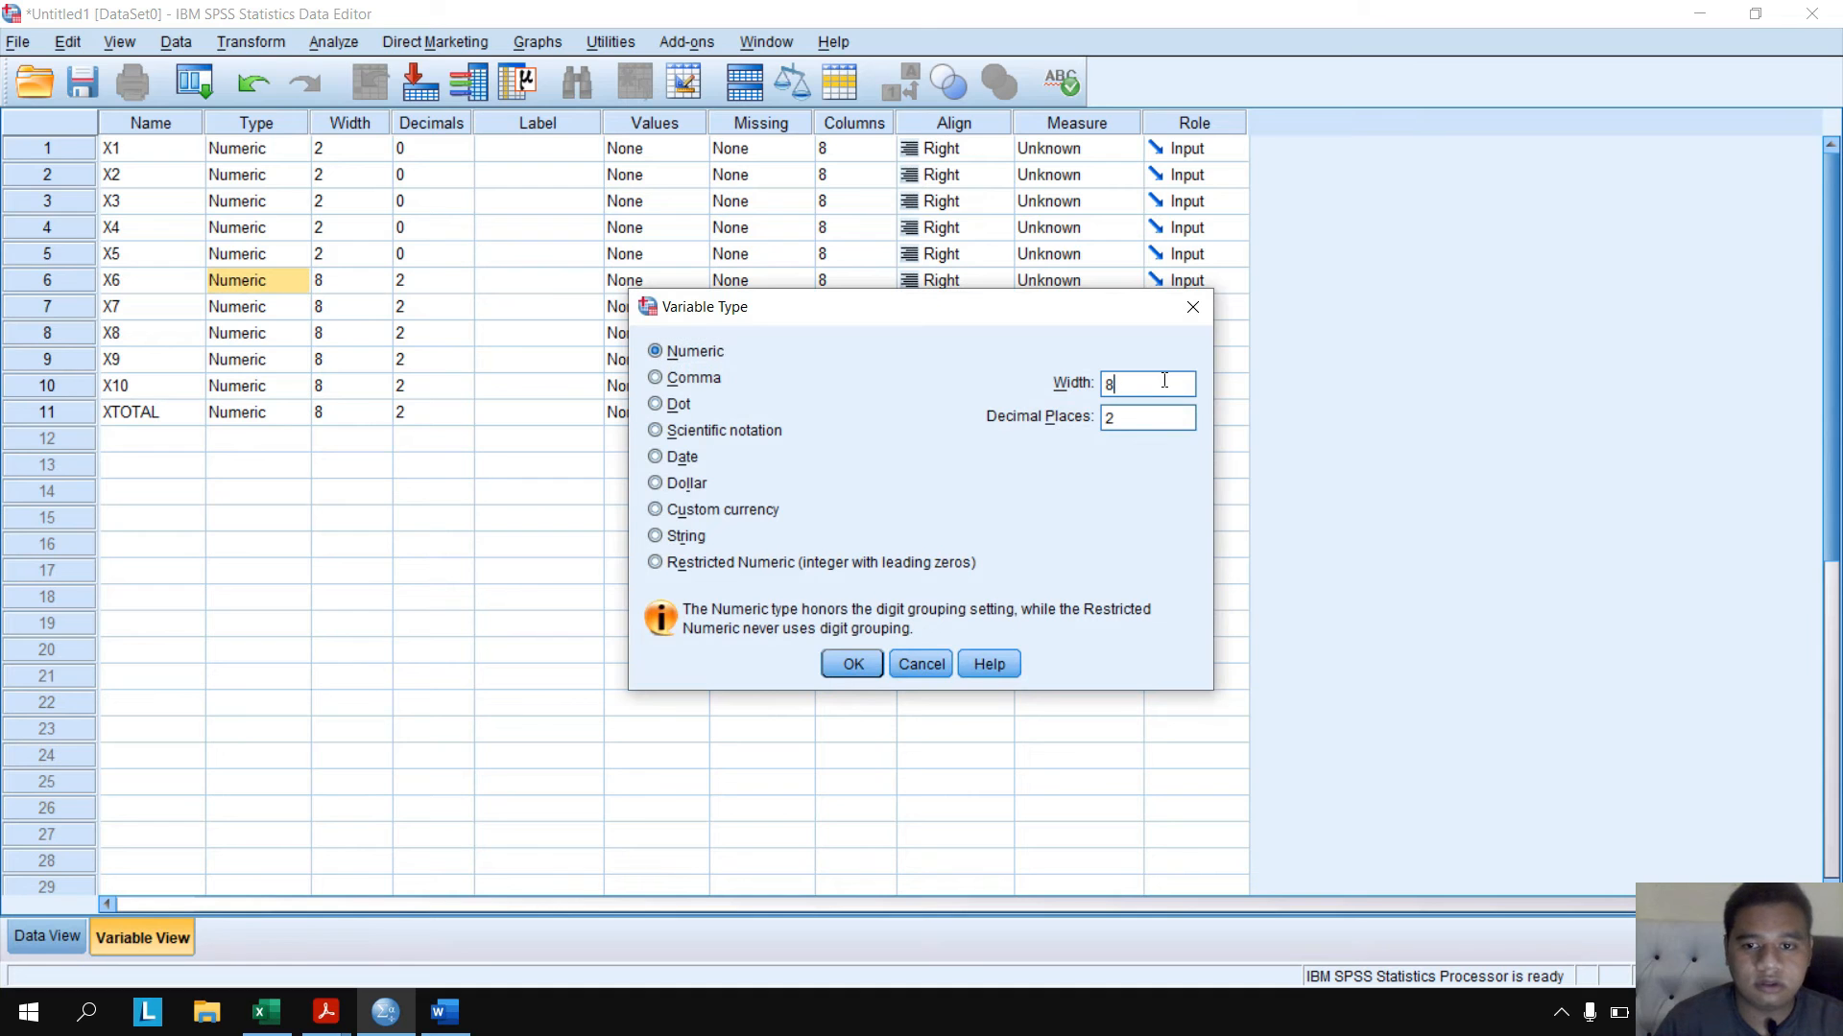
{"action": "type", "text": "2"}
{"action": "key", "text": "Tab"}
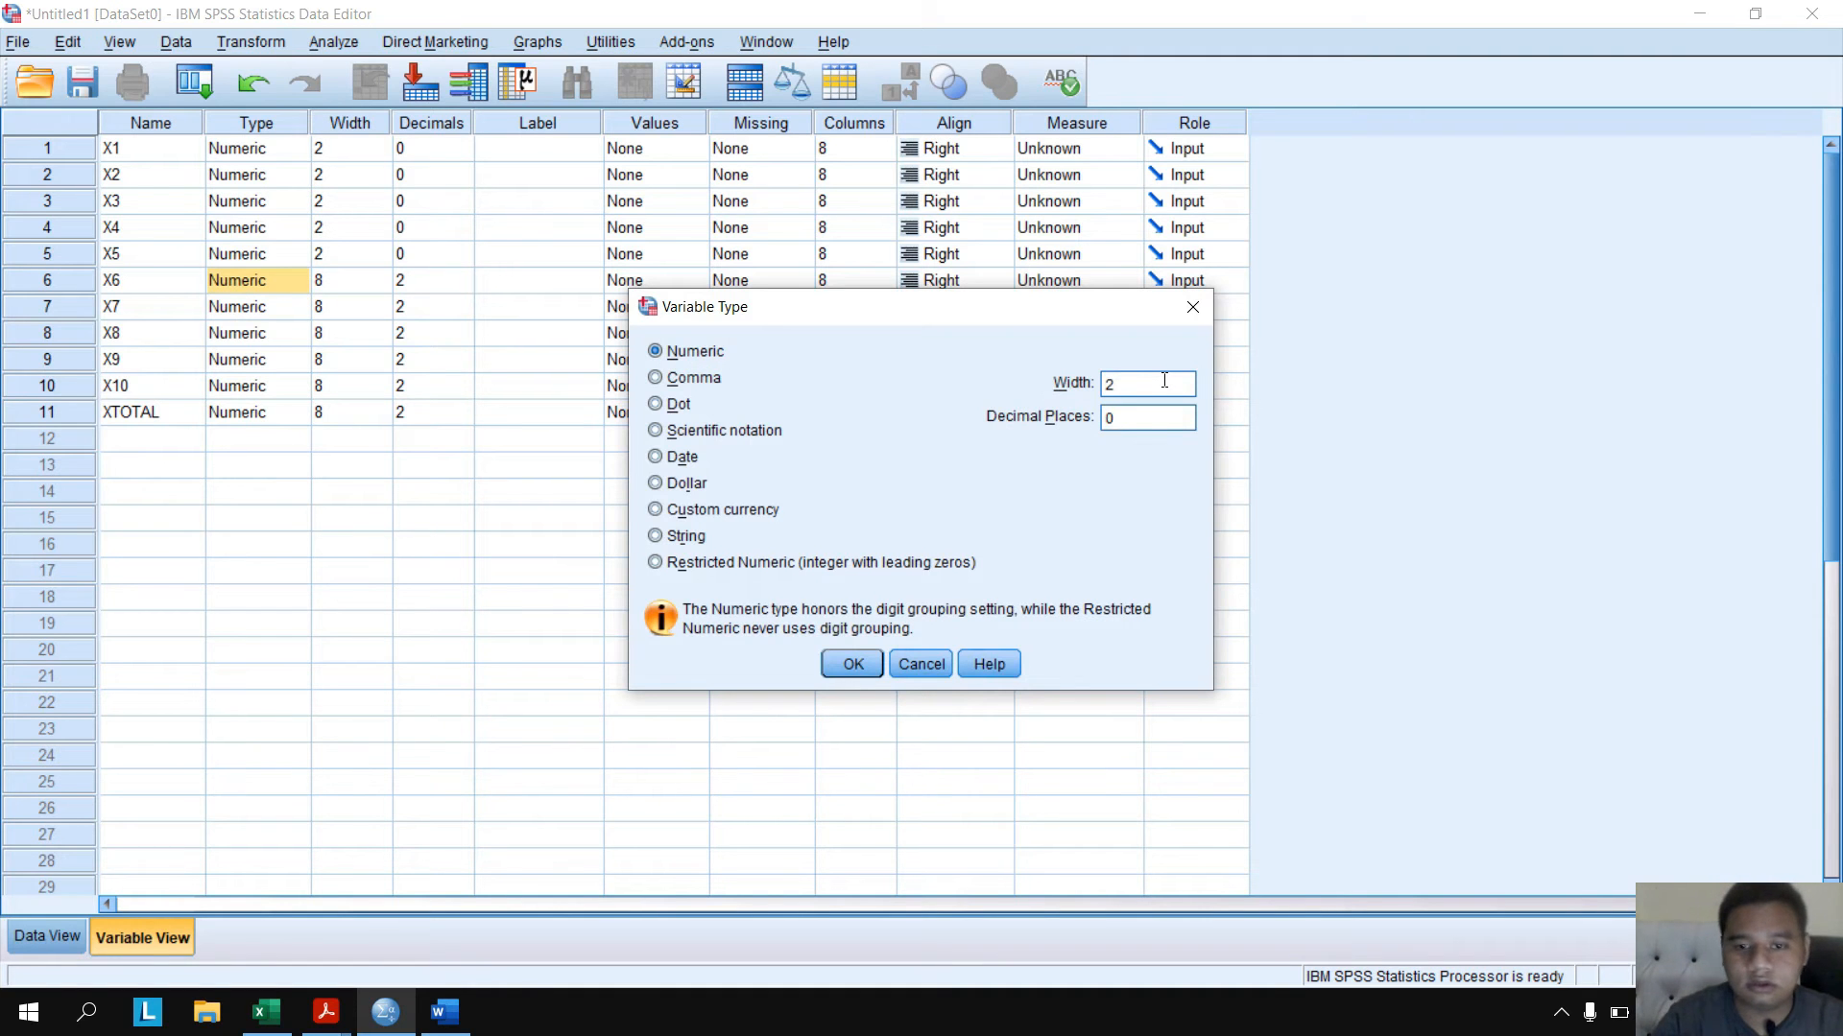
{"action": "key", "text": "Return"}
- Set the numeric type of variable X7 to width 2 and 0 decimal places
{"action": "left_click", "coordinate": [301, 308]}
{"action": "left_click", "coordinate": [302, 308]}
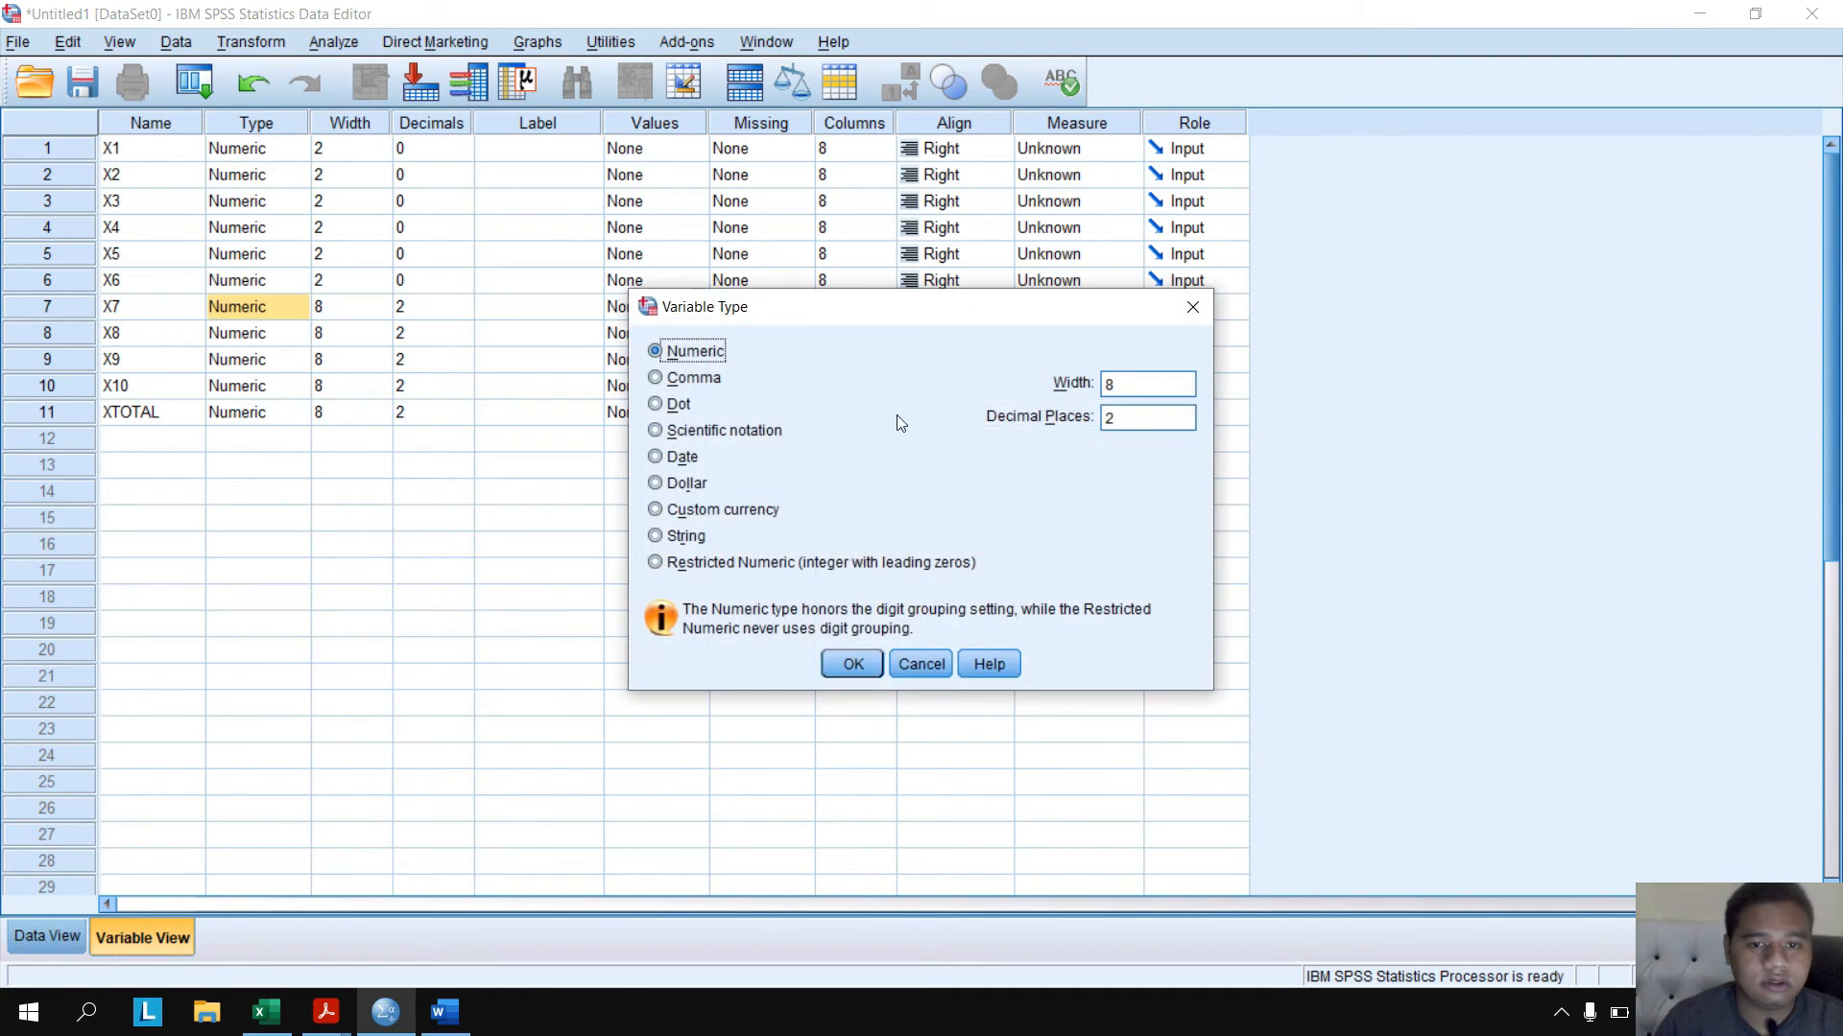
{"action": "left_click", "coordinate": [1136, 393]}
{"action": "key", "text": "Tab"}
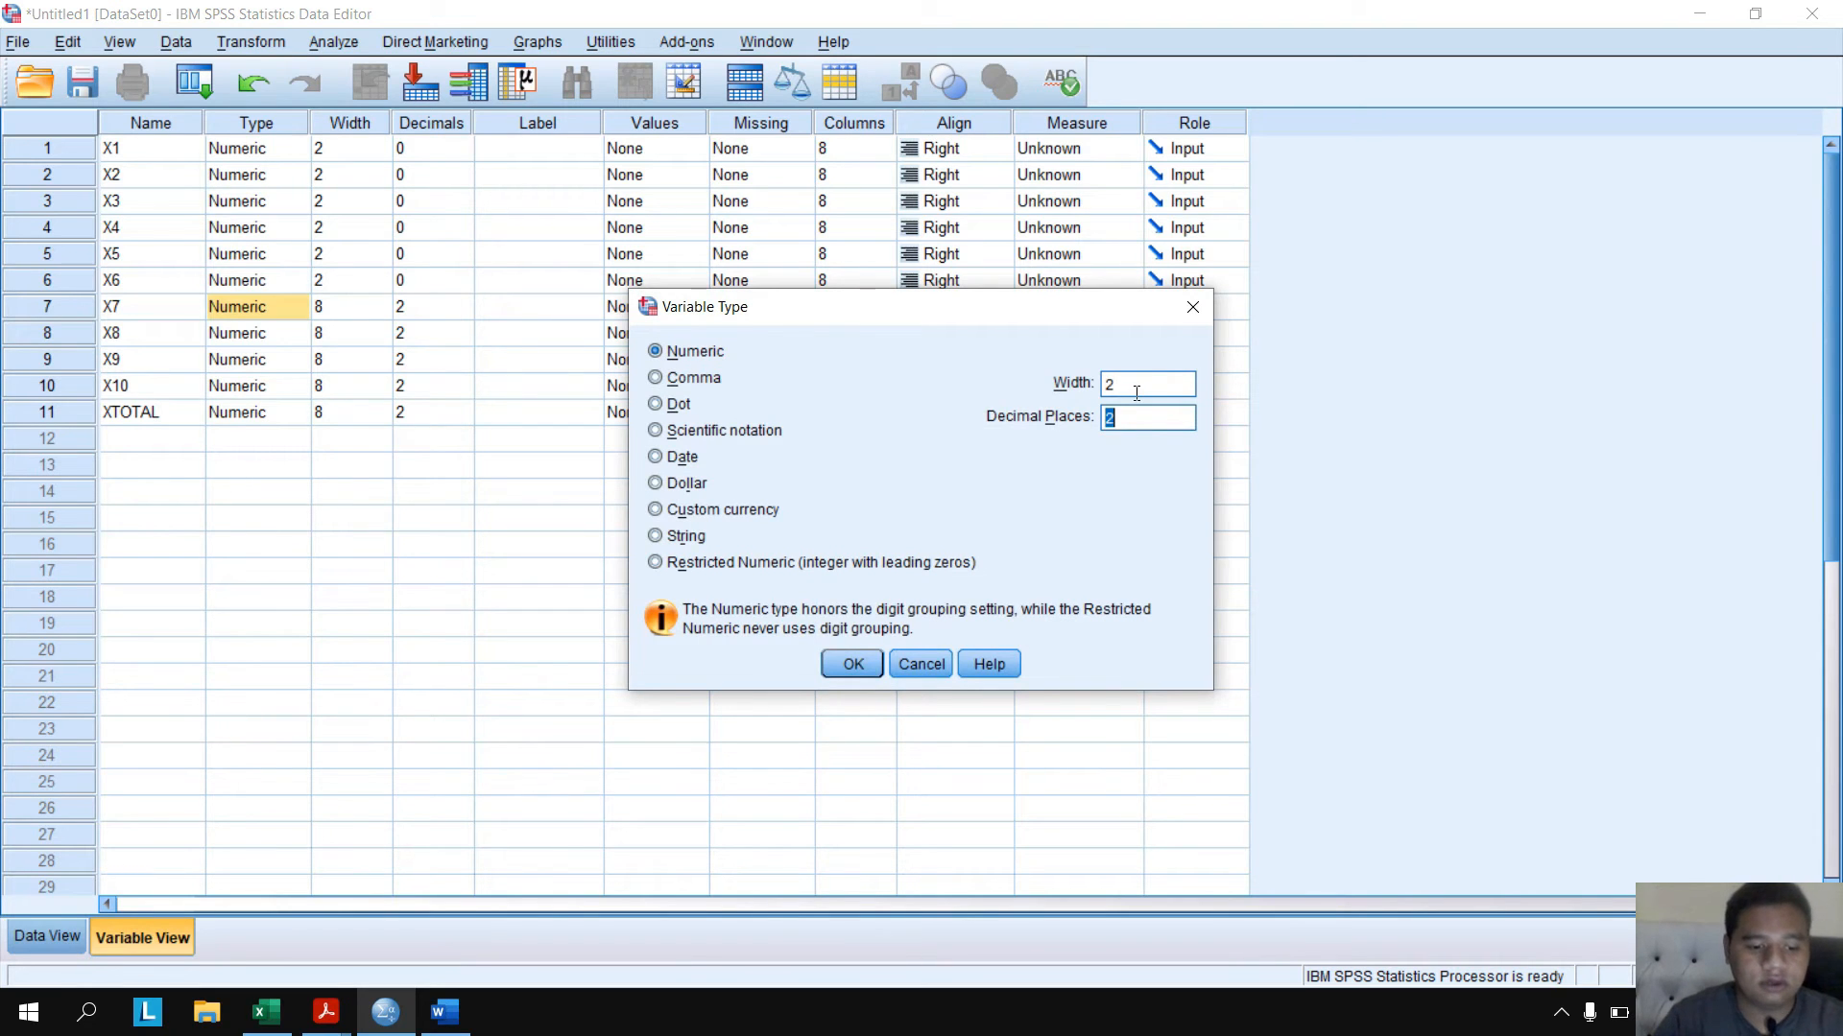
{"action": "type", "text": "0"}
{"action": "key", "text": "Return"}
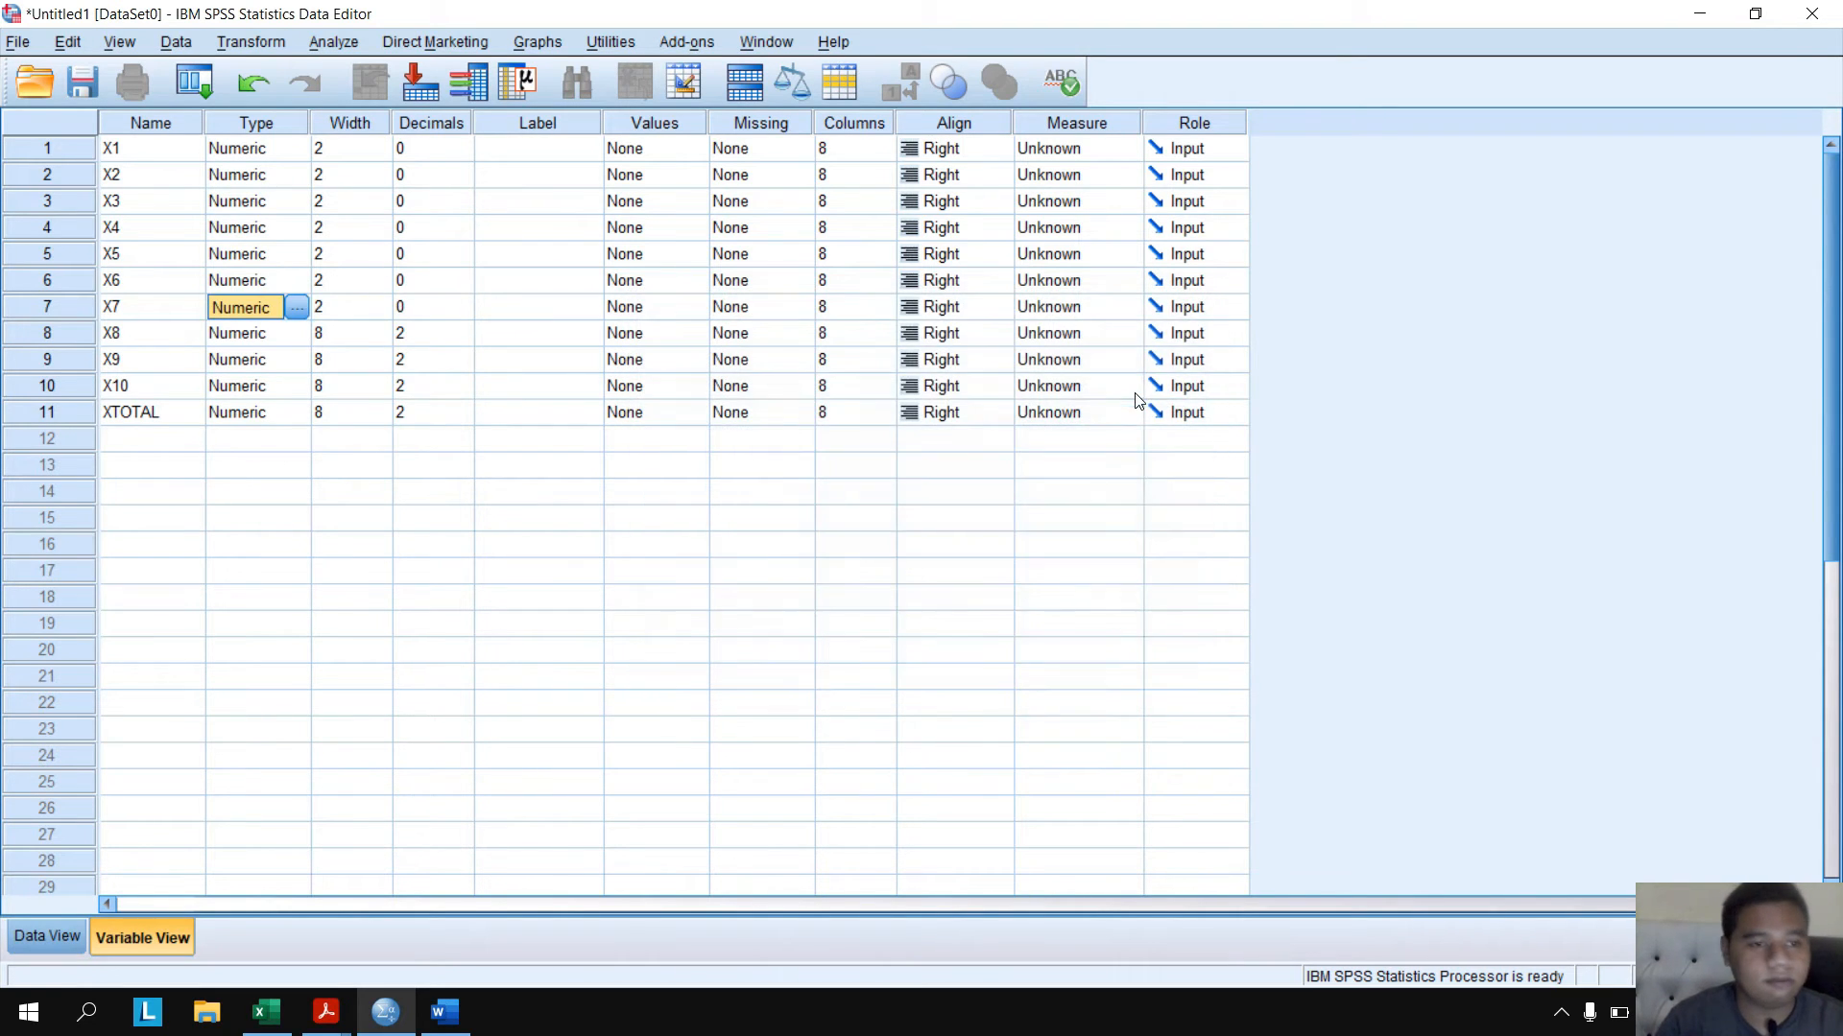
- Set the numeric type of variable X8 to width 2 and 0 decimal places
{"action": "left_click", "coordinate": [288, 333]}
{"action": "left_click", "coordinate": [302, 333]}
{"action": "left_click", "coordinate": [1156, 376]}
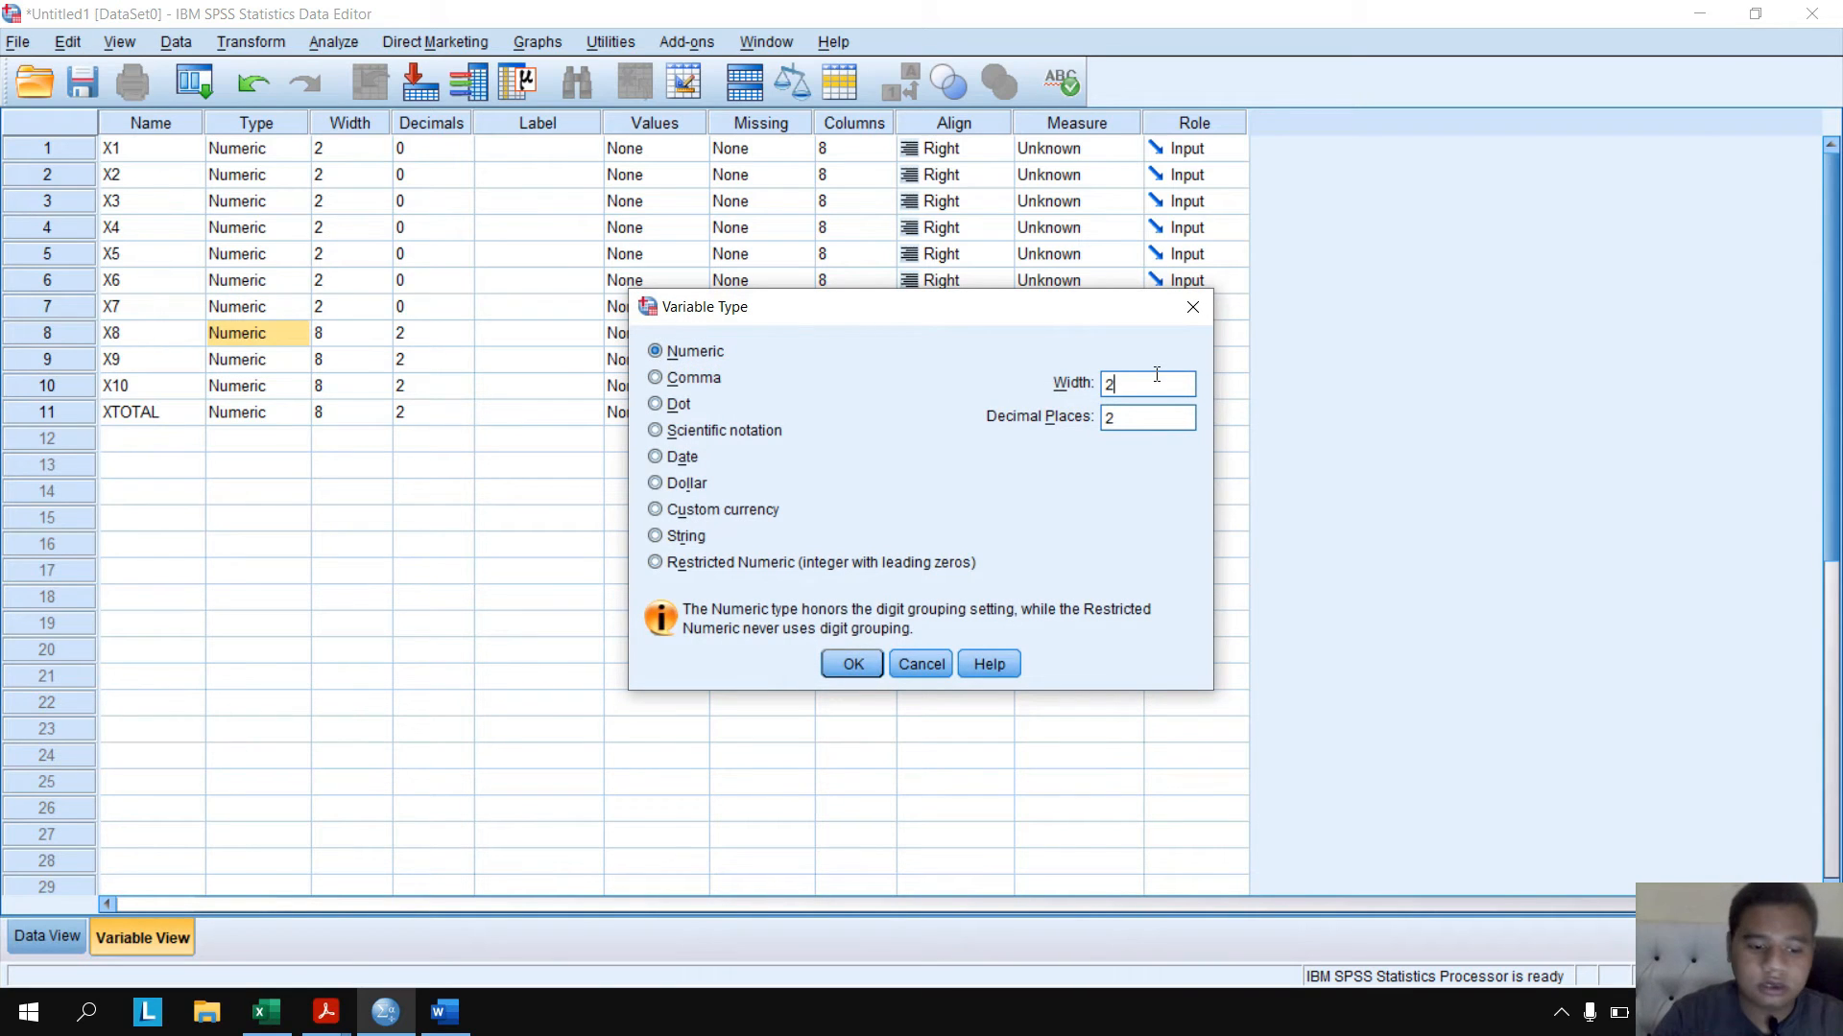
{"action": "key", "text": "Return"}
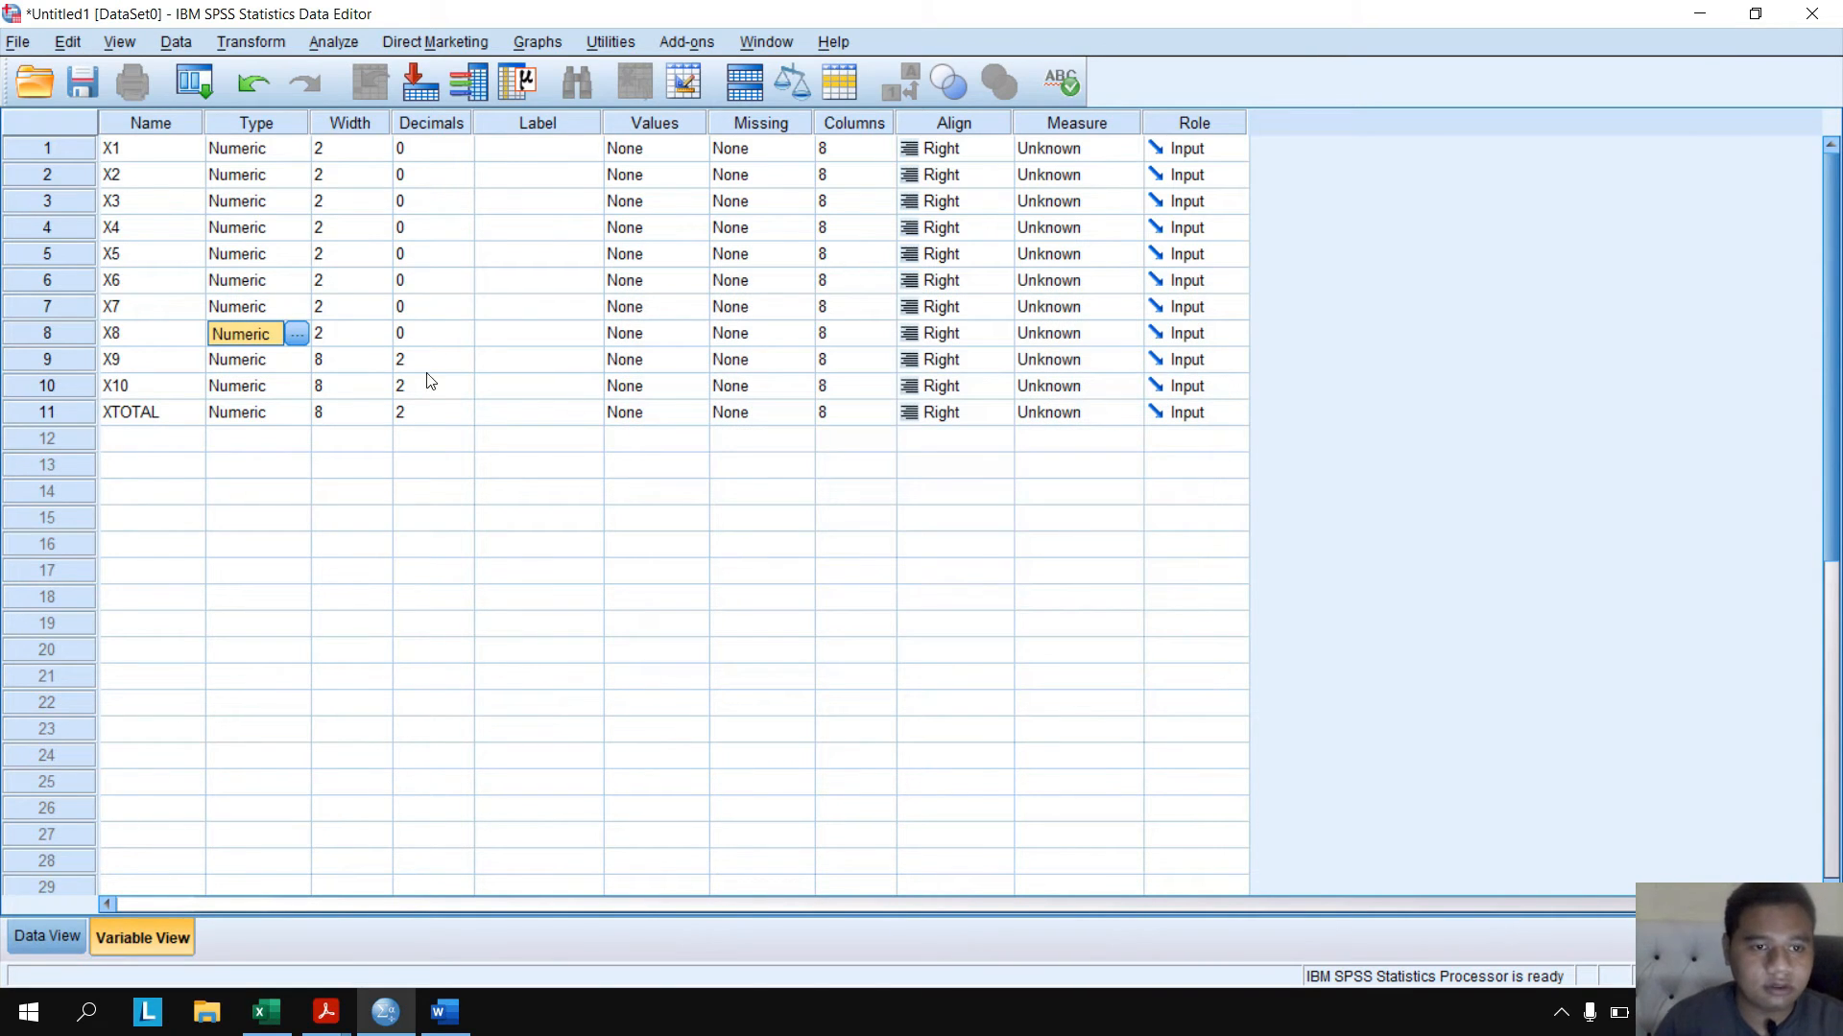
- Set the numeric type of variable X9 to width 2 and 0 decimal places
{"action": "left_click", "coordinate": [273, 369]}
{"action": "left_click", "coordinate": [297, 359]}
{"action": "left_click", "coordinate": [1154, 388]}
{"action": "type", "text": "2"}
{"action": "key", "text": "Tab"}
{"action": "type", "text": "0"}
{"action": "key", "text": "Return"}
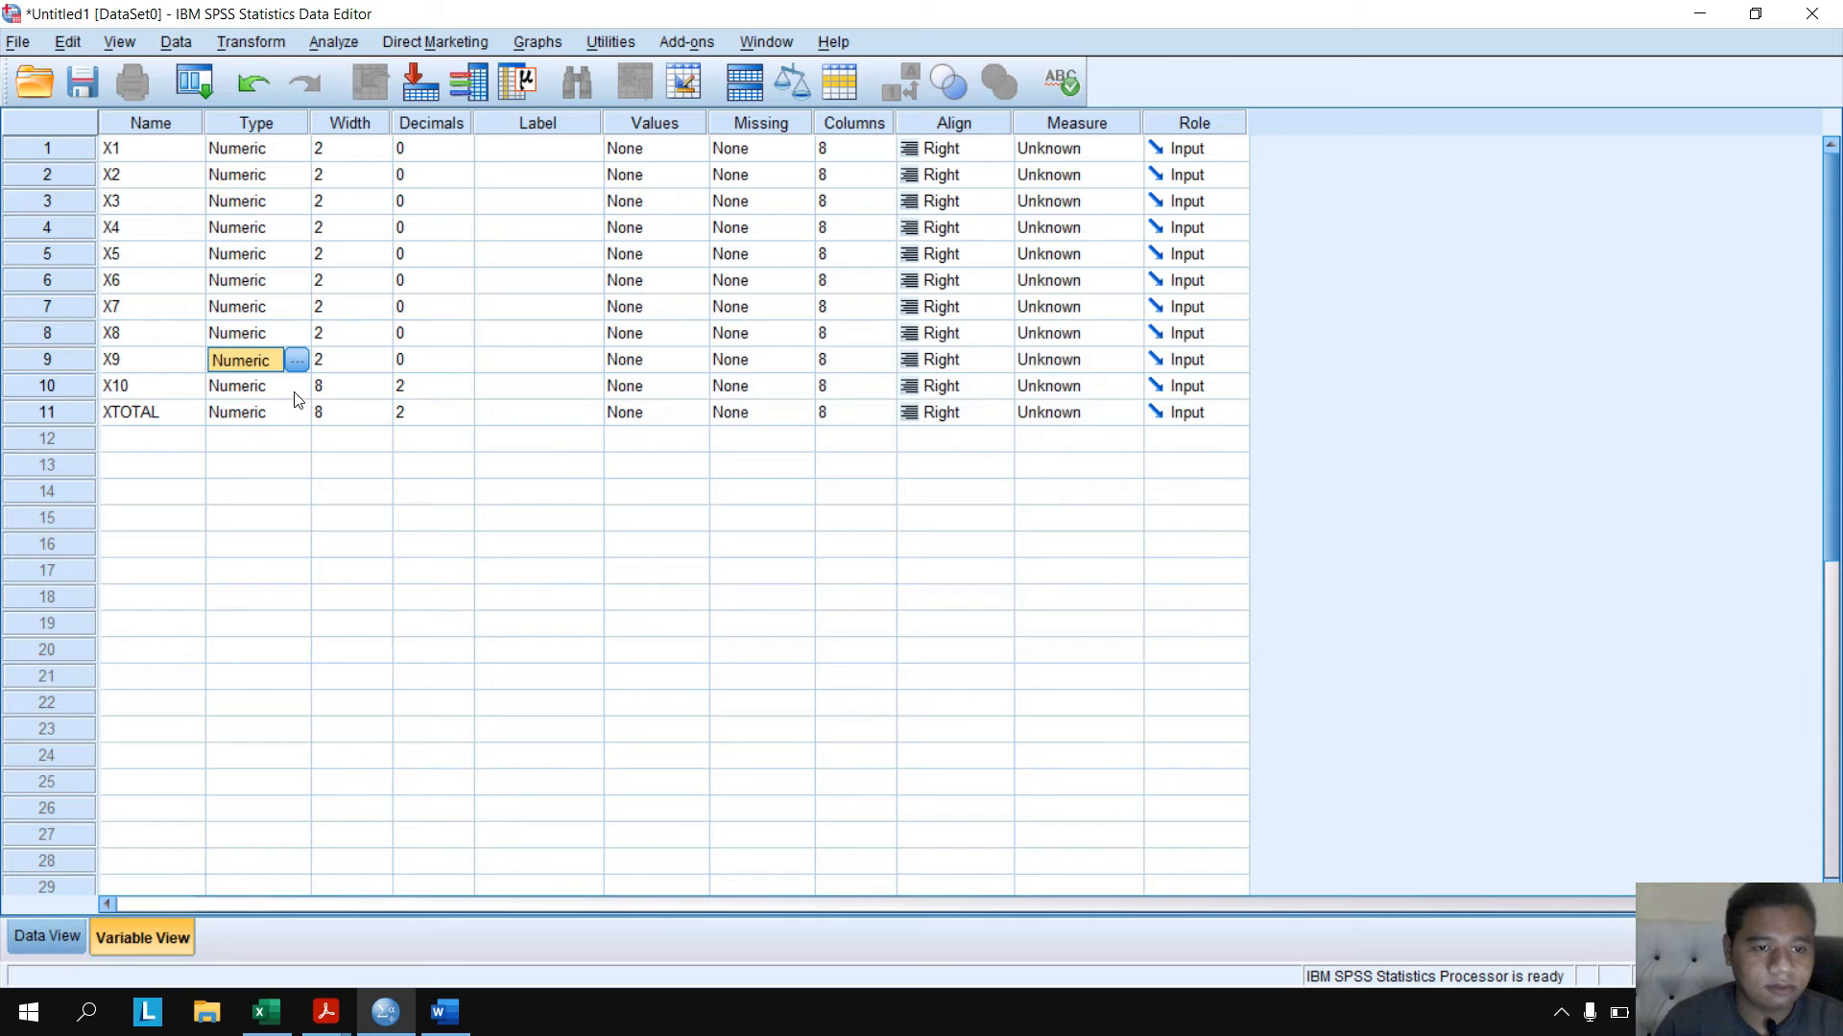
- Set the numeric type of variable X10 to width 2 and 0 decimal places
{"action": "left_click", "coordinate": [288, 388]}
{"action": "left_click", "coordinate": [297, 386]}
{"action": "left_click", "coordinate": [1167, 394]}
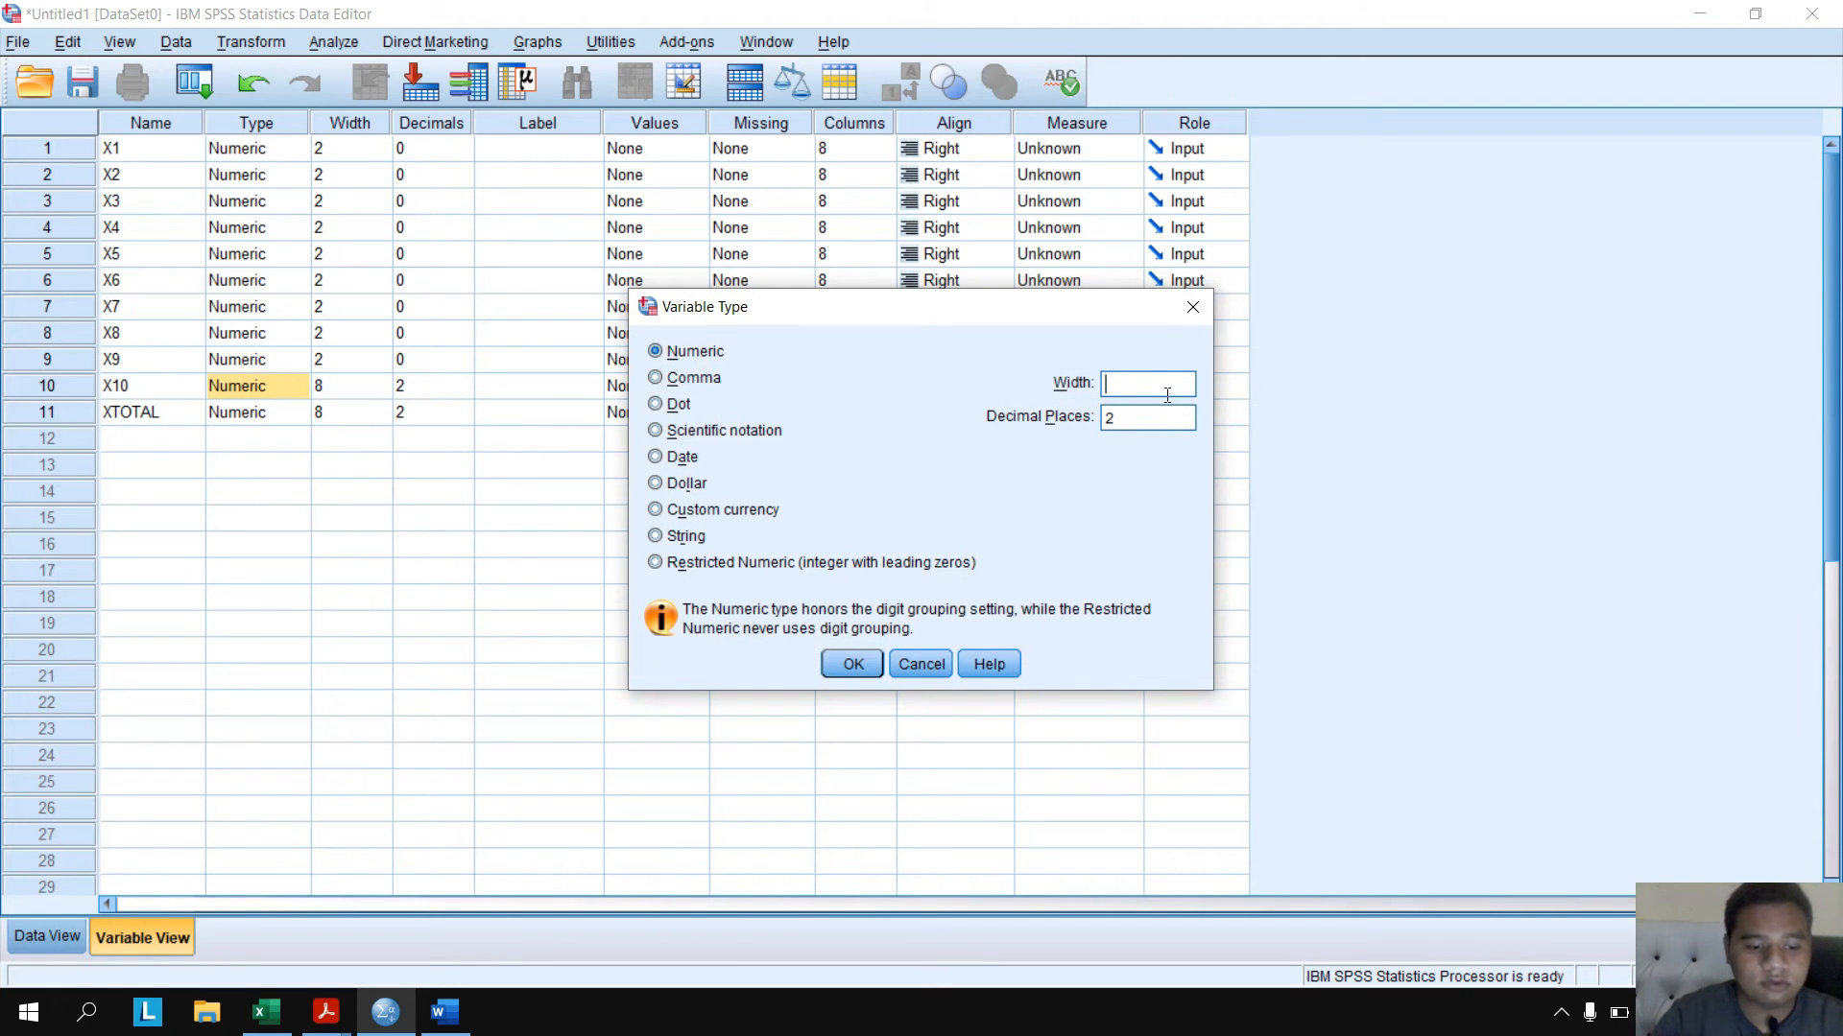
{"action": "type", "text": "2"}
{"action": "key", "text": "Tab"}
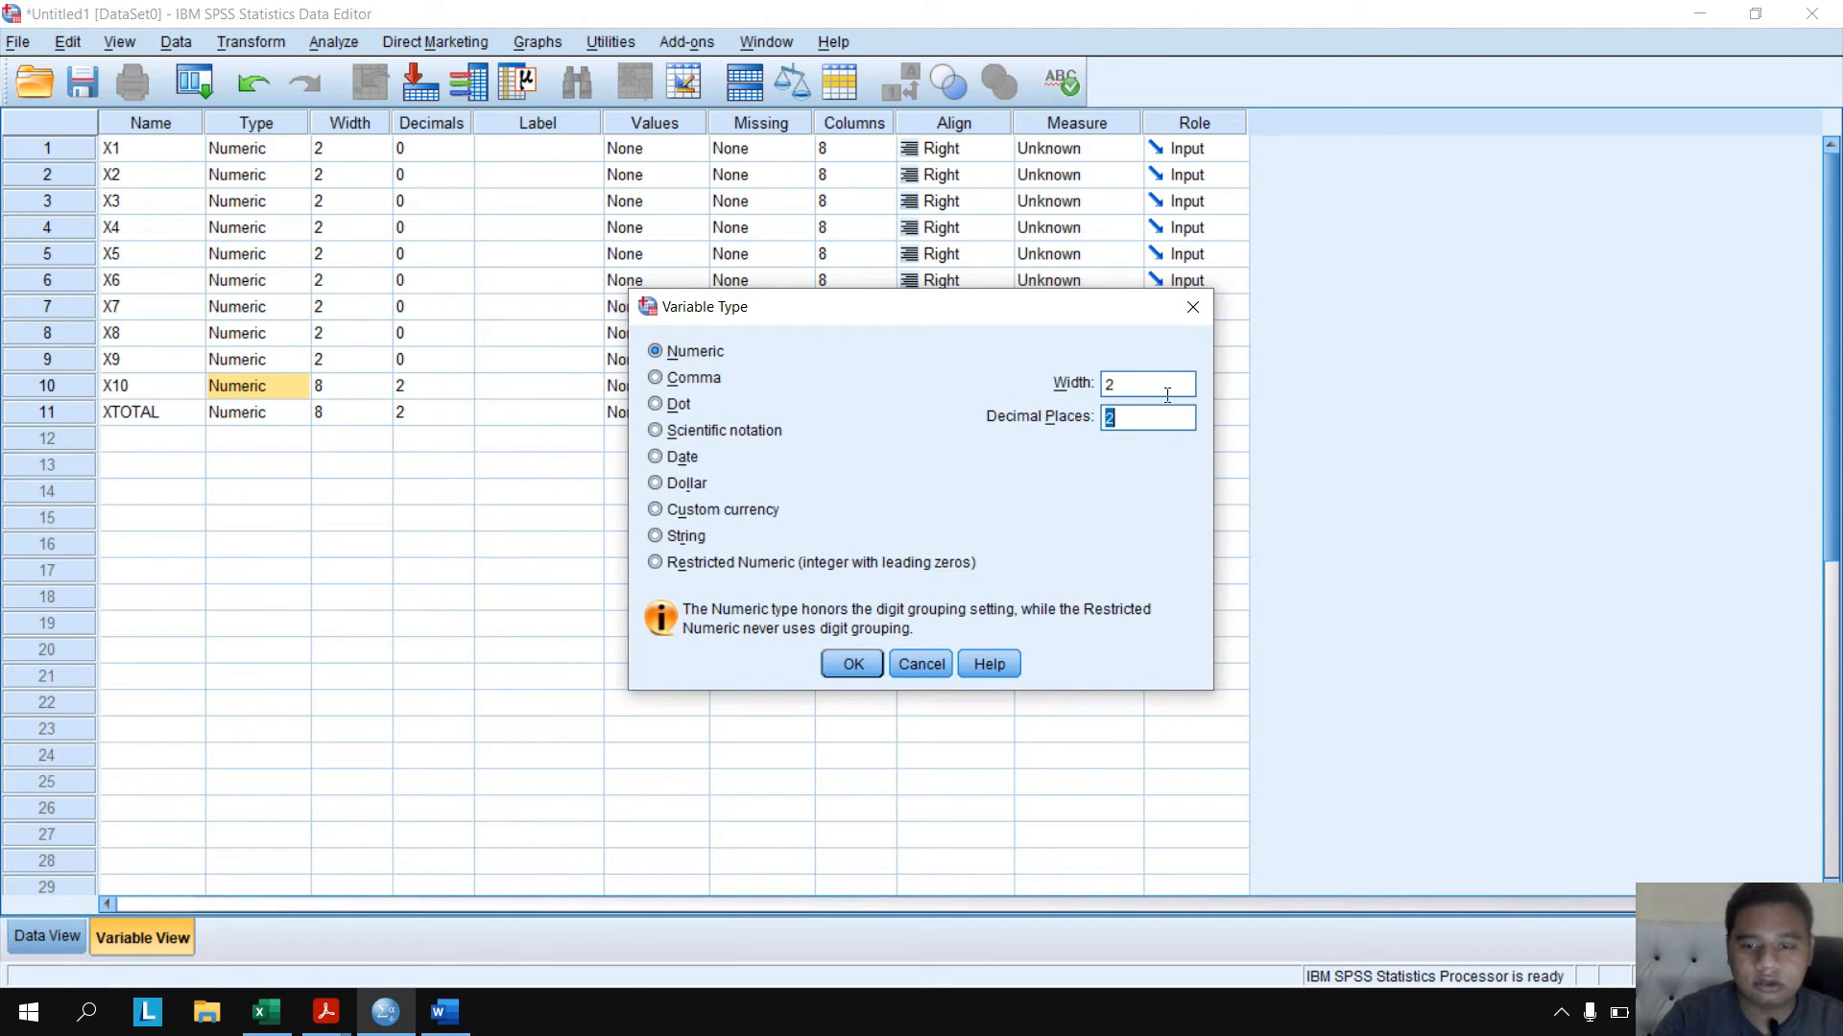
{"action": "type", "text": "0"}
{"action": "key", "text": "Return"}
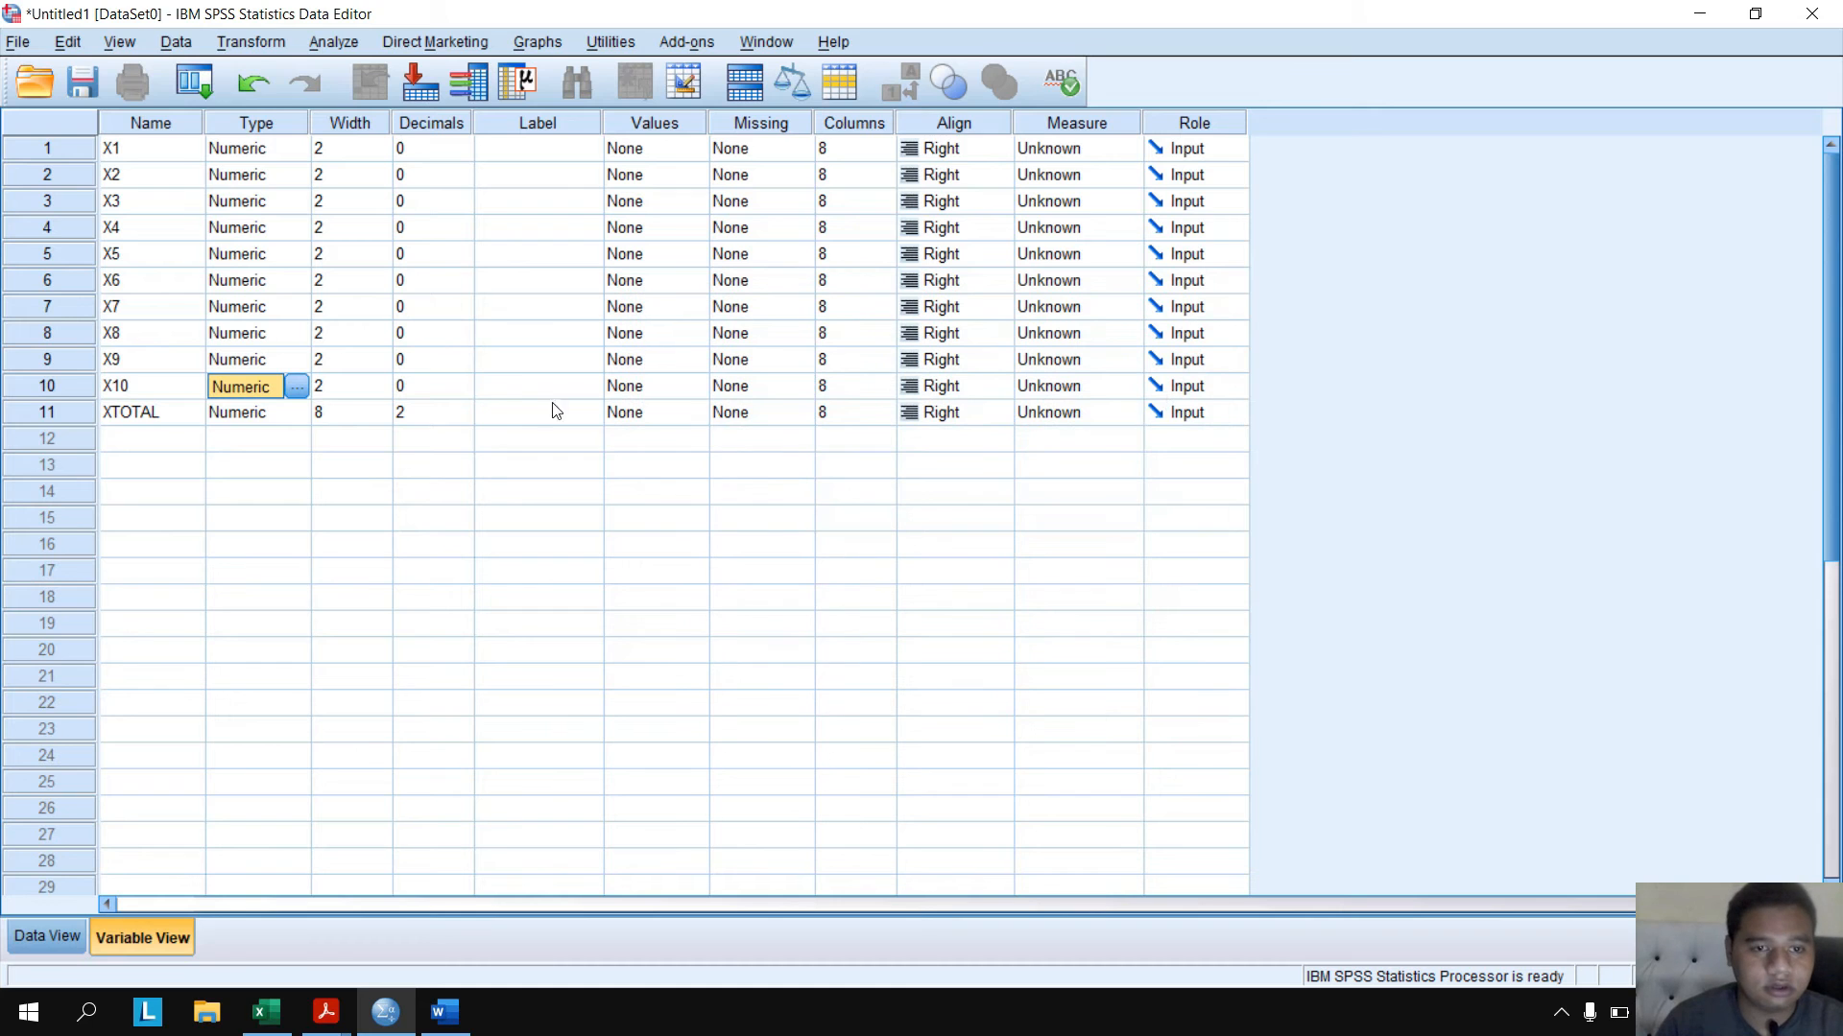
- Set the numeric type of variable XTOTAL to width 2 and 0 decimal places
{"action": "left_click", "coordinate": [288, 413]}
{"action": "left_click", "coordinate": [297, 412]}
{"action": "left_click", "coordinate": [1129, 381]}
{"action": "key", "text": "BackSpace"}
{"action": "type", "text": "2"}
{"action": "key", "text": "Tab"}
{"action": "type", "text": "0"}
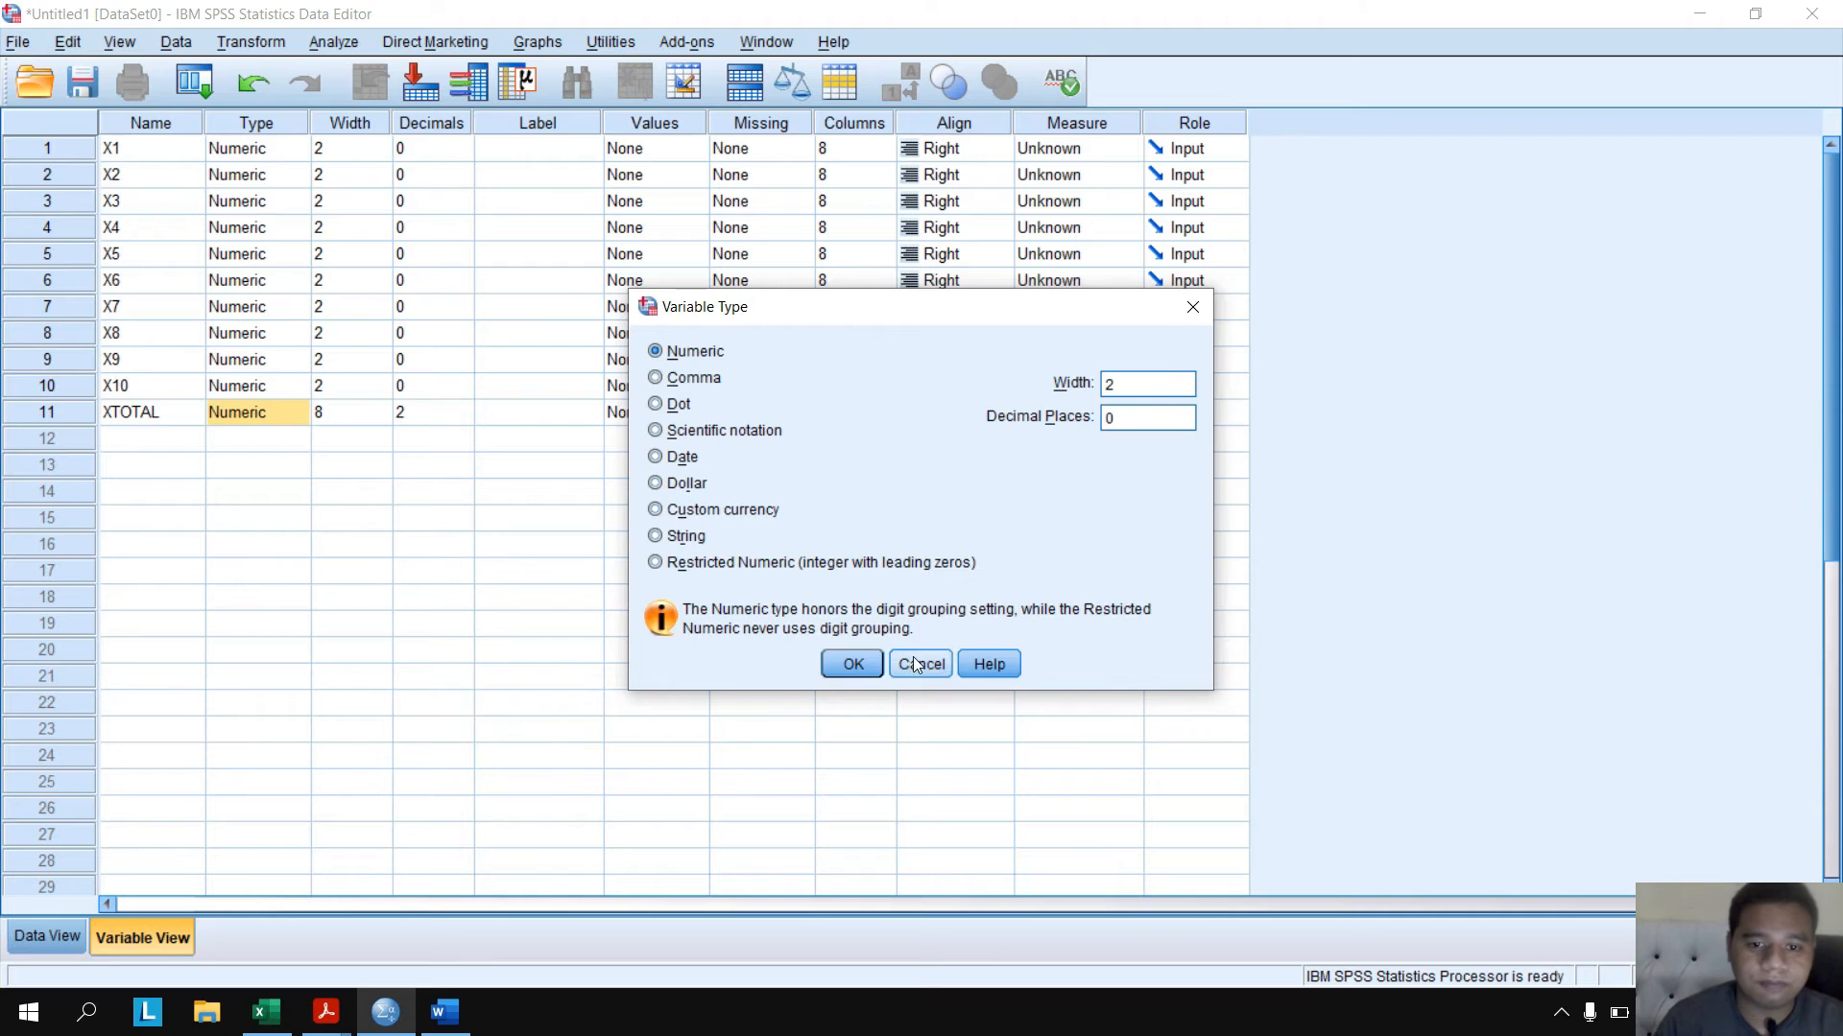
{"action": "left_click", "coordinate": [846, 665]}
- Label the eleven variables in order as X1 through X9, 10 and XTOTAL
{"action": "left_click", "coordinate": [515, 151]}
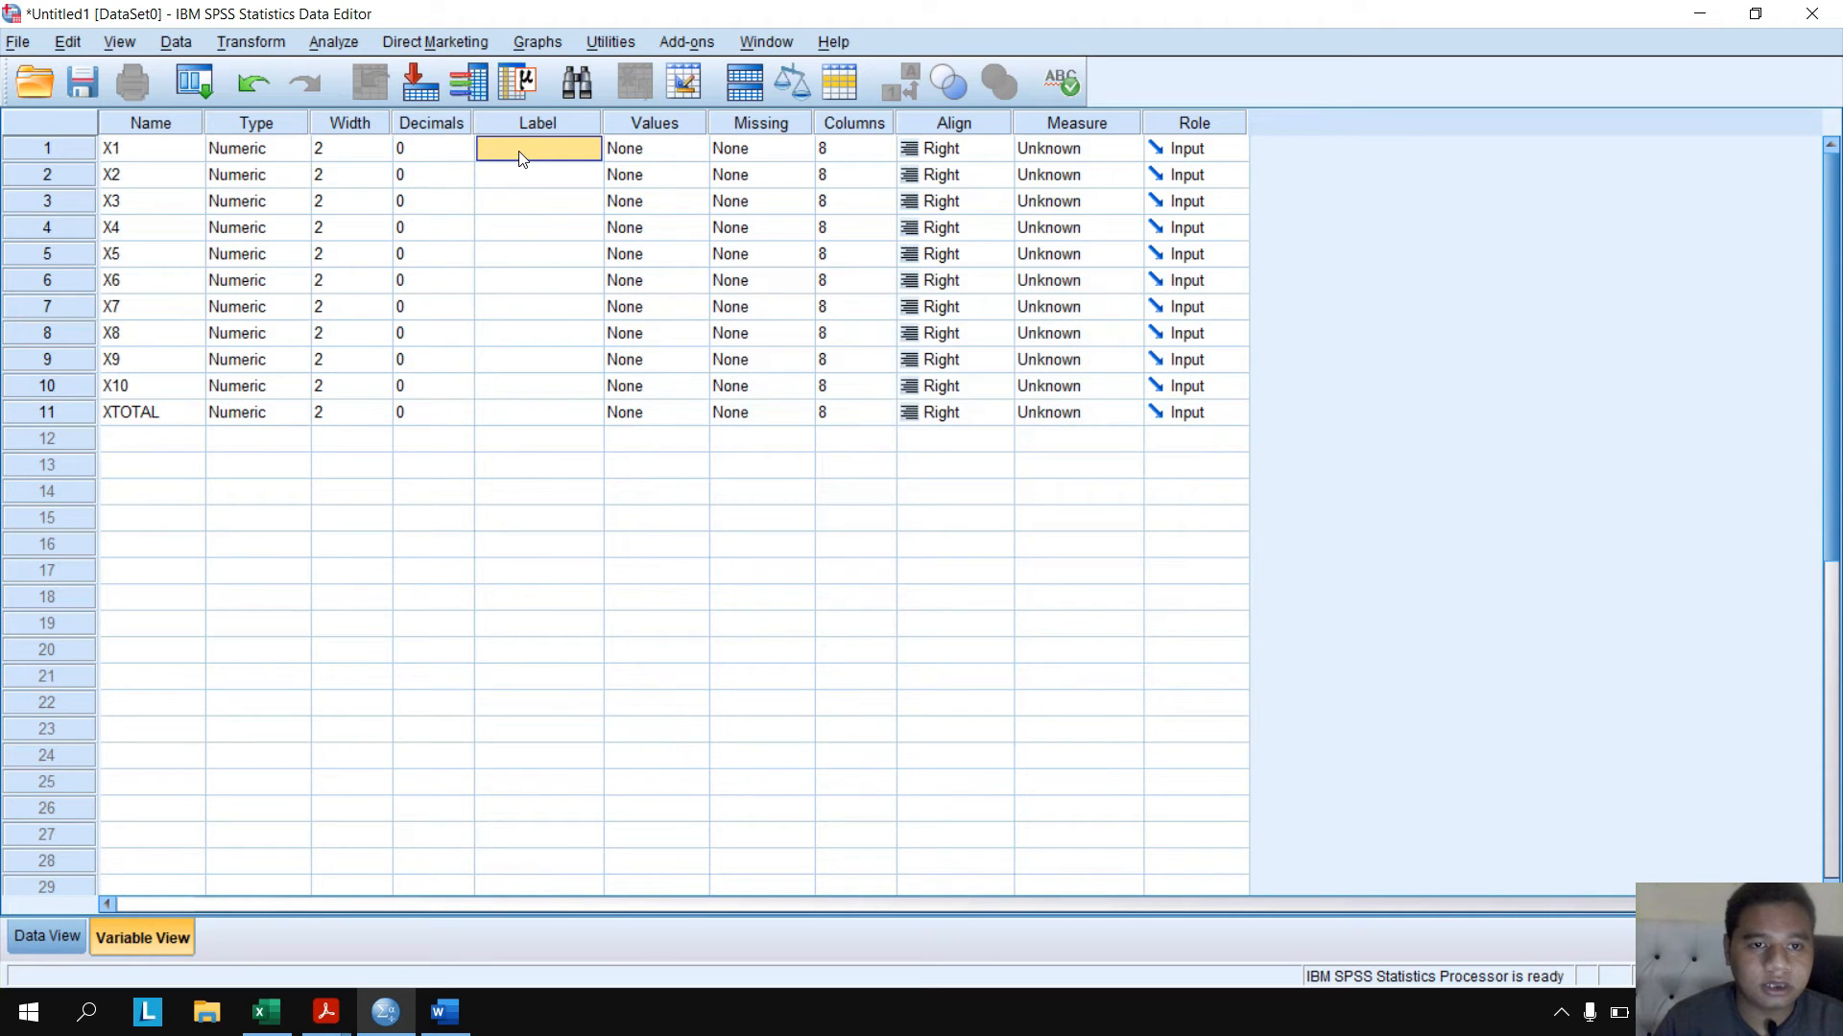
{"action": "type", "text": "X1"}
{"action": "key", "text": "Return"}
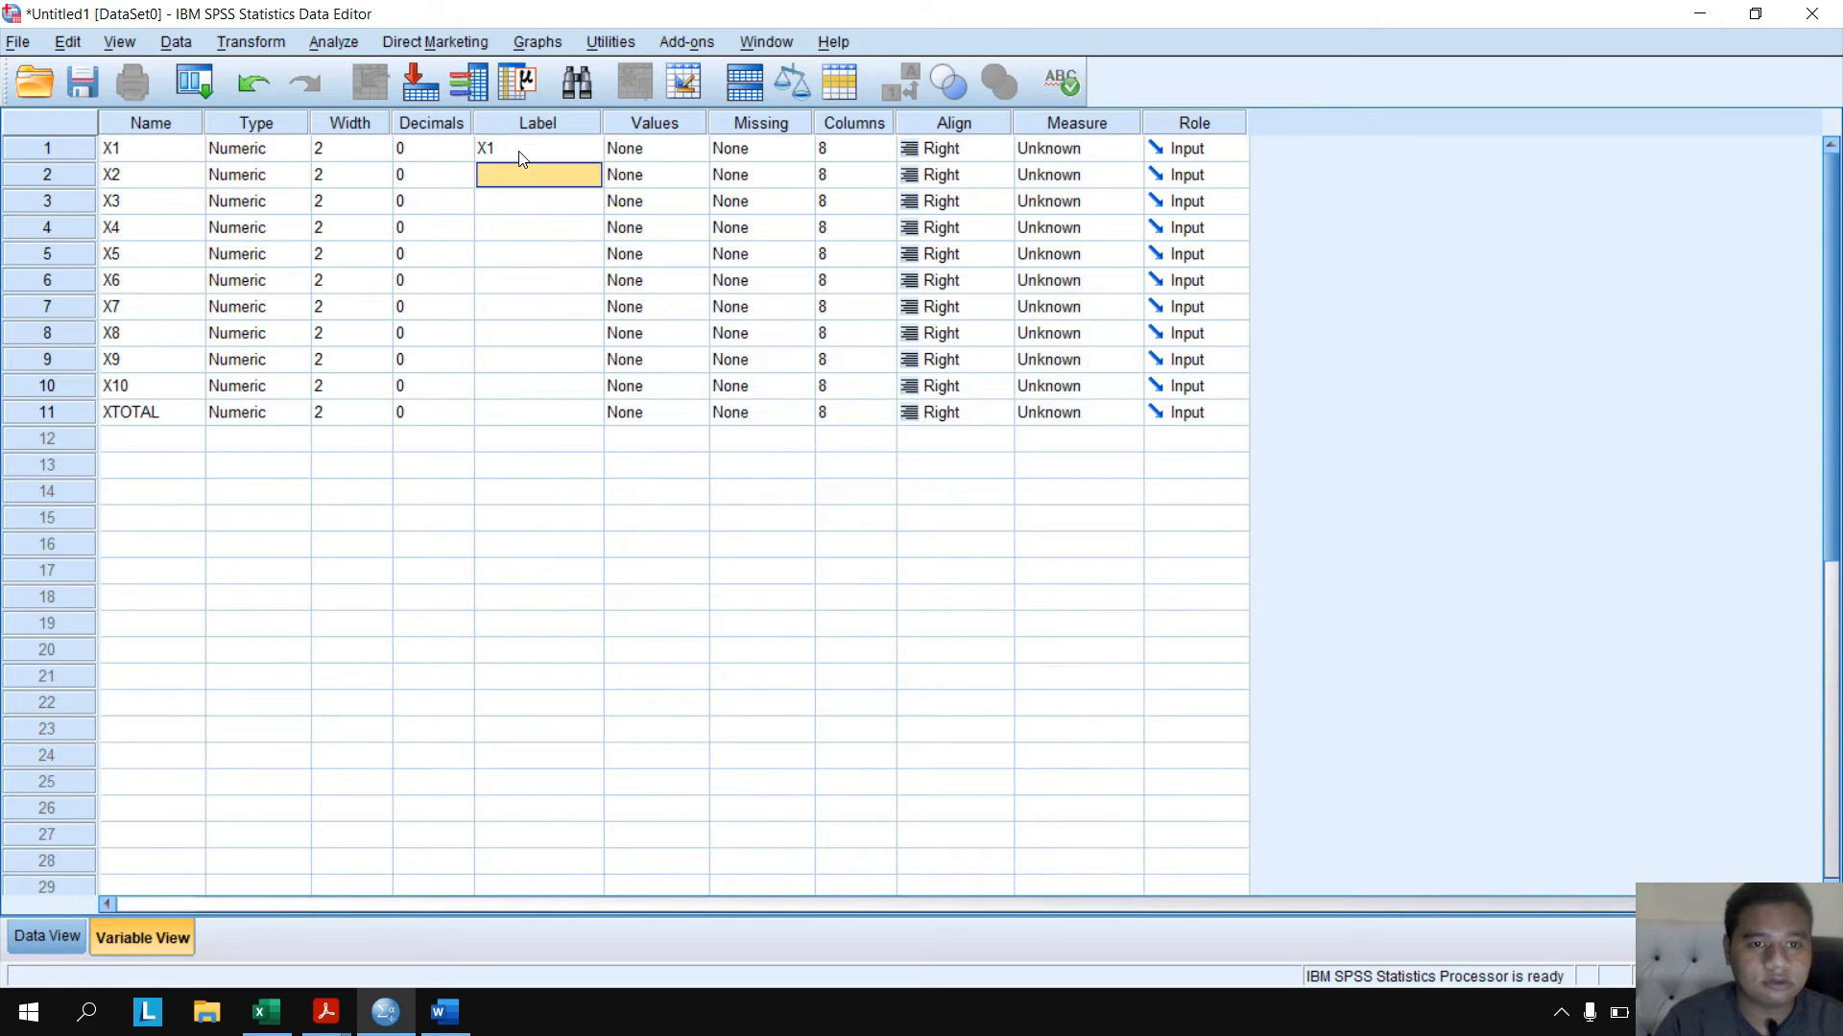
{"action": "type", "text": "X2"}
{"action": "key", "text": "Return"}
{"action": "type", "text": "X3"}
{"action": "key", "text": "Return"}
{"action": "type", "text": "X4"}
{"action": "key", "text": "Return"}
{"action": "type", "text": "X5"}
{"action": "key", "text": "Return"}
{"action": "type", "text": "X6"}
{"action": "key", "text": "Return"}
{"action": "type", "text": "X7"}
{"action": "key", "text": "Return"}
{"action": "type", "text": "X"}
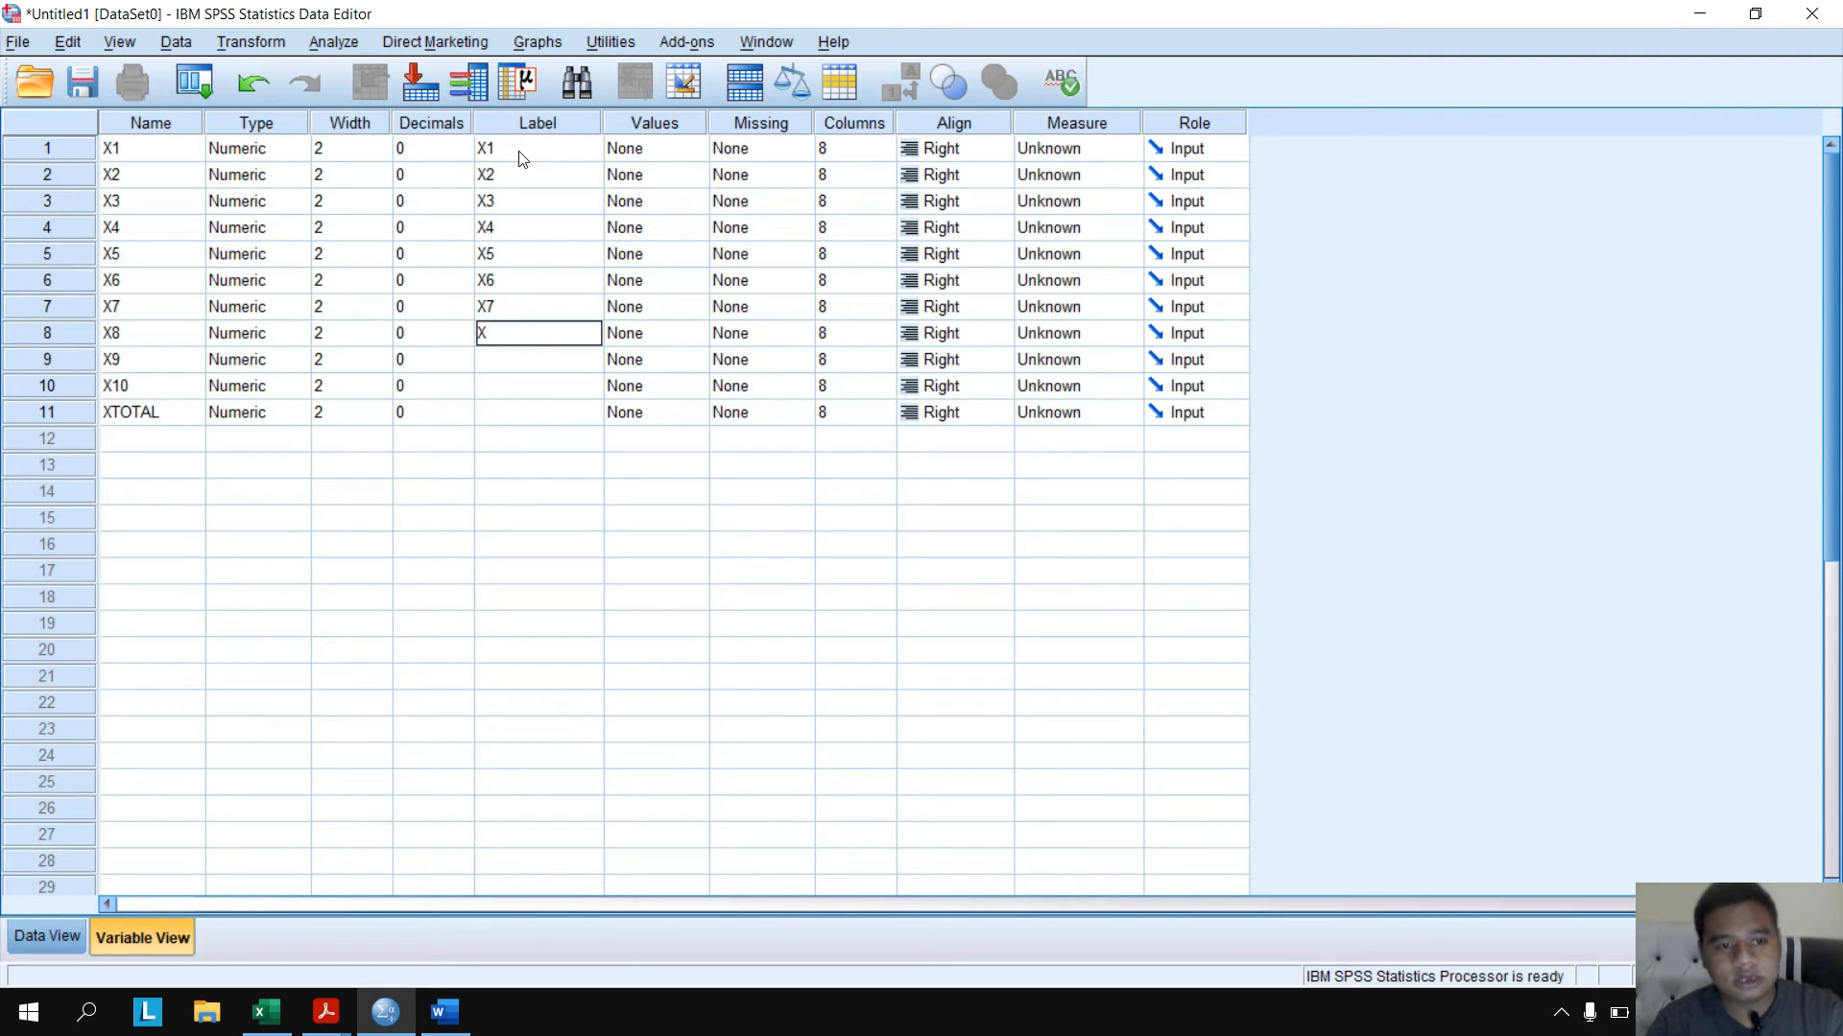
{"action": "key", "text": "Return"}
{"action": "type", "text": "X"}
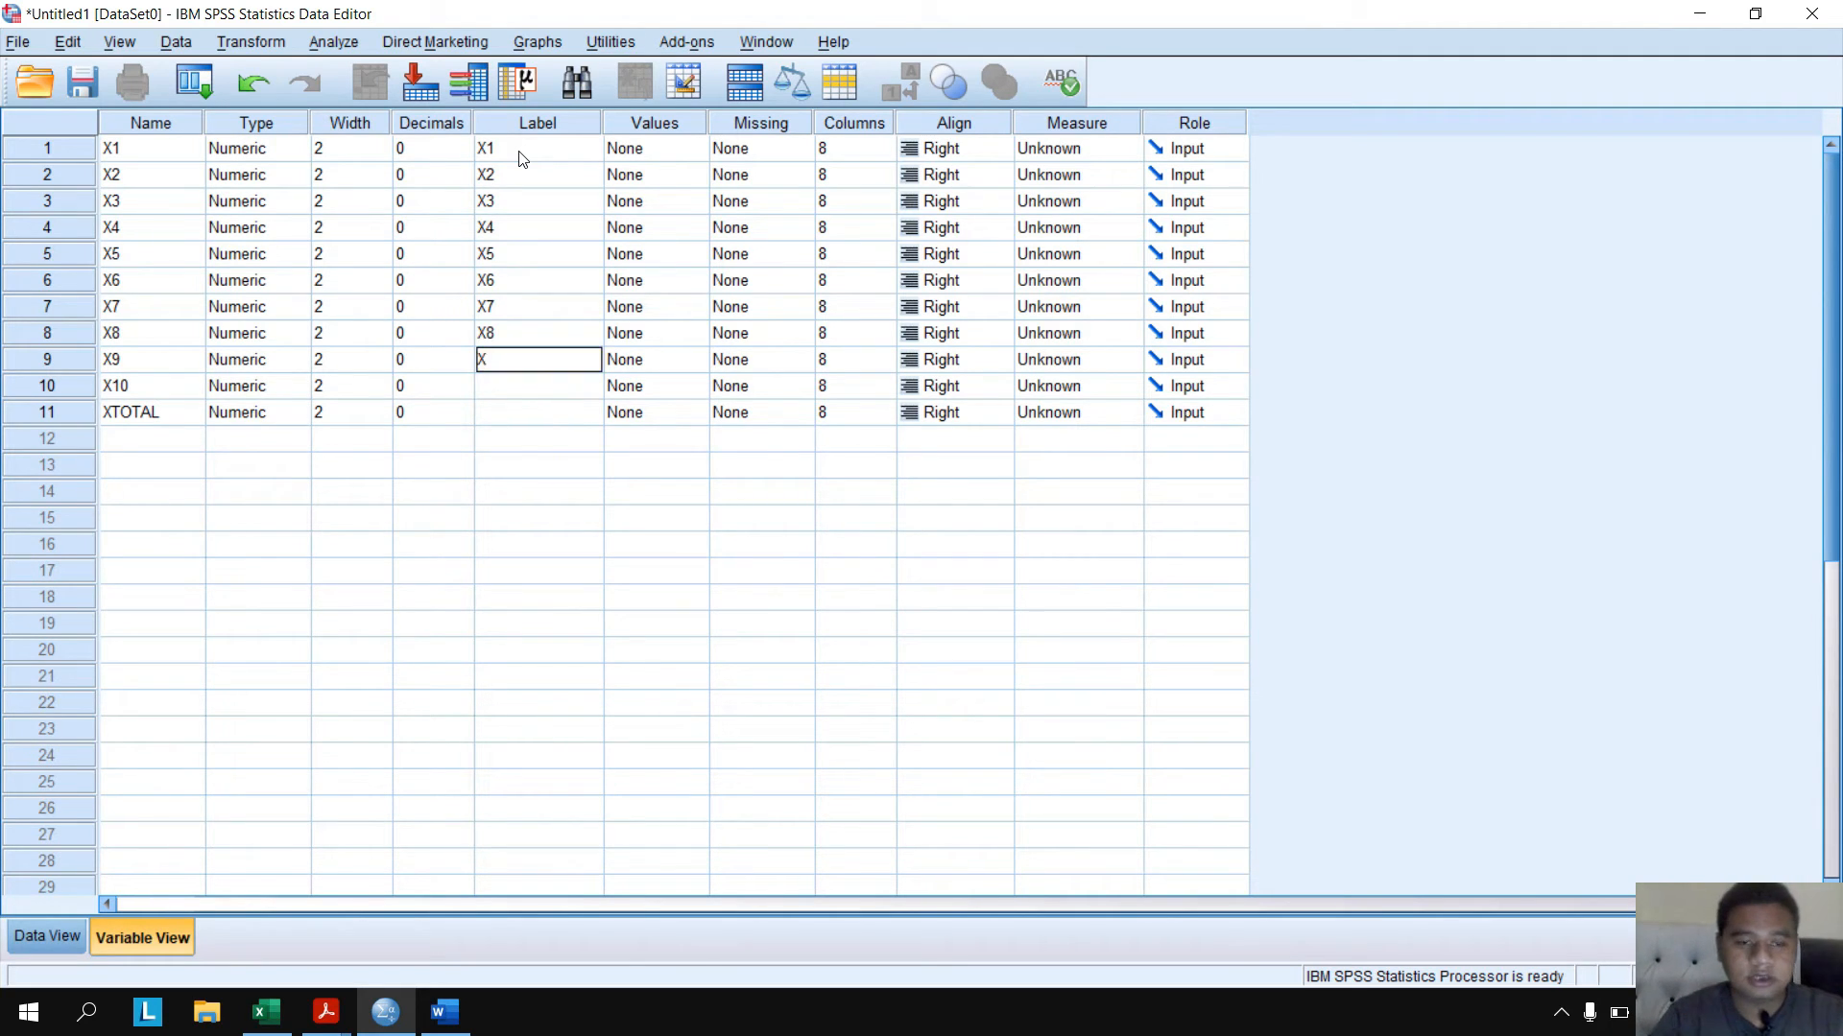
{"action": "type", "text": "9"}
{"action": "key", "text": "Return"}
{"action": "type", "text": "10"}
{"action": "key", "text": "Return"}
{"action": "type", "text": "XTOTAL"}
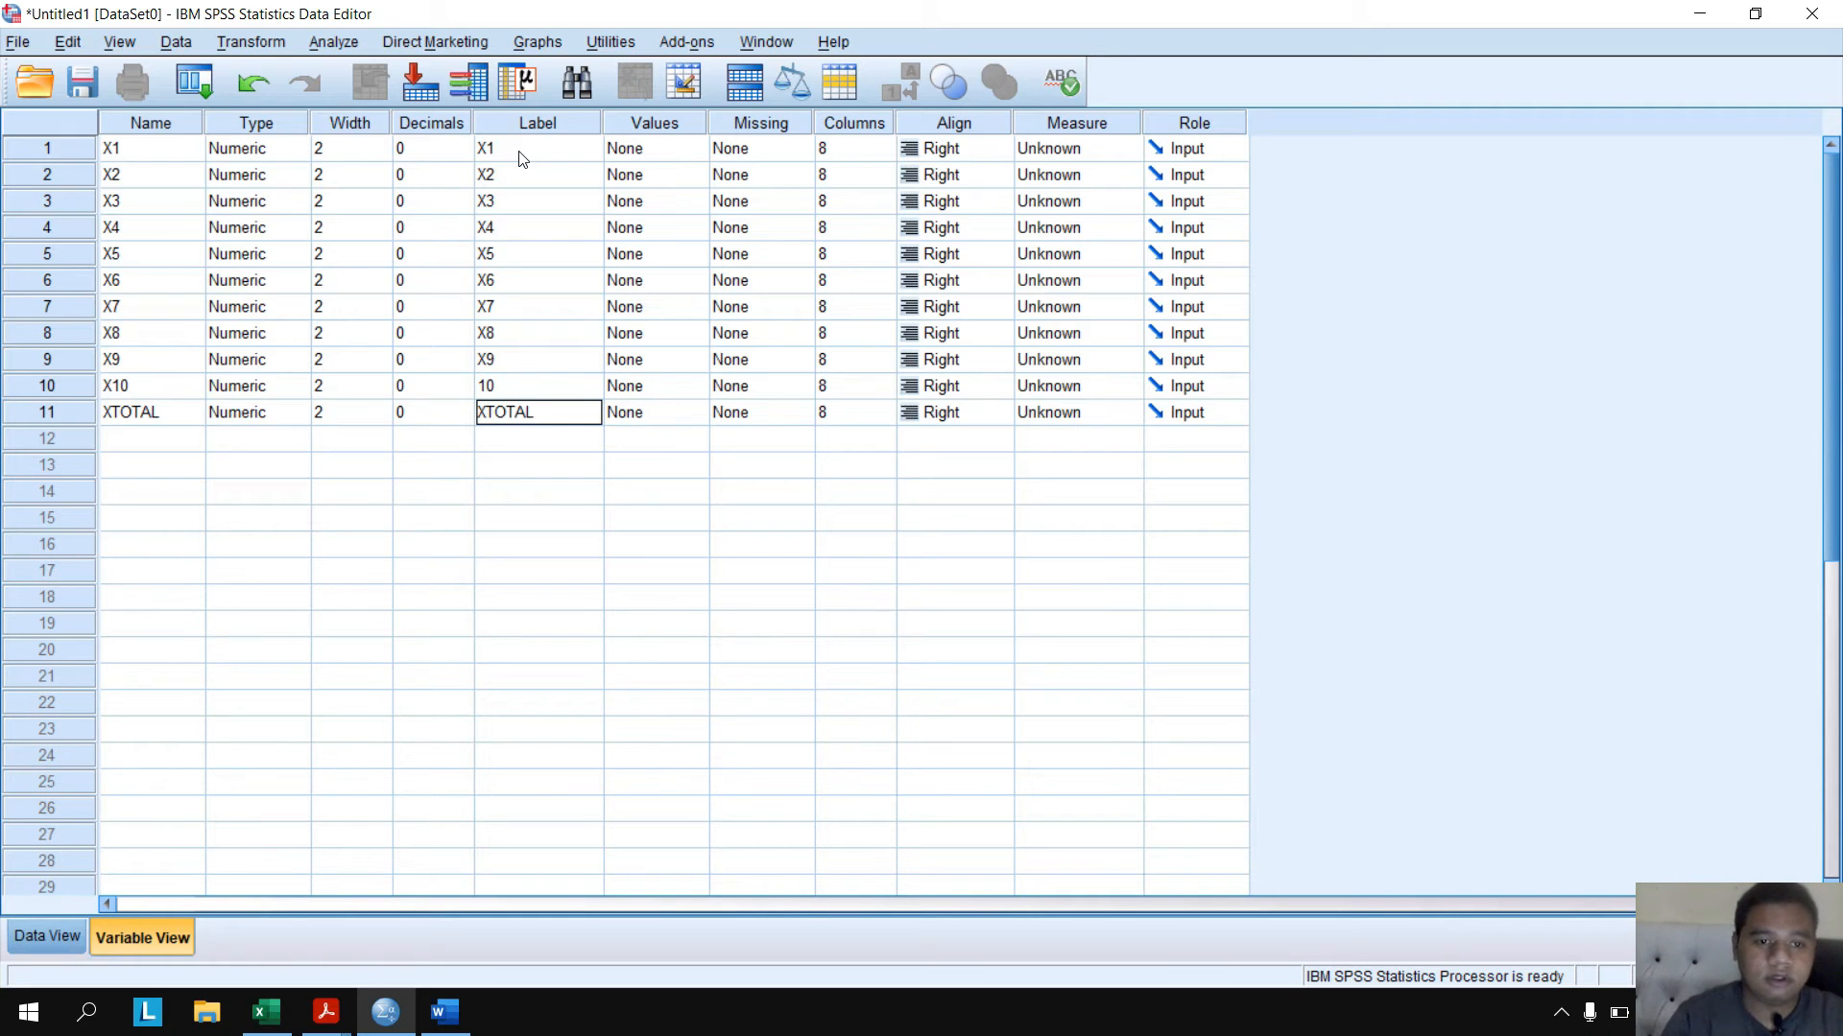
- Set the measurement level of all eleven variables, X1 through XTOTAL, to Scale
{"action": "left_click", "coordinate": [1129, 150]}
{"action": "left_click", "coordinate": [1110, 255]}
{"action": "left_click", "coordinate": [1103, 177]}
{"action": "left_click", "coordinate": [1104, 201]}
{"action": "left_click", "coordinate": [1104, 200]}
{"action": "left_click", "coordinate": [1101, 226]}
{"action": "left_click", "coordinate": [1099, 234]}
{"action": "left_click", "coordinate": [1101, 253]}
{"action": "left_click", "coordinate": [1100, 254]}
{"action": "left_click", "coordinate": [1099, 280]}
{"action": "left_click", "coordinate": [1094, 283]}
{"action": "left_click", "coordinate": [1092, 301]}
{"action": "left_click", "coordinate": [1092, 311]}
{"action": "left_click", "coordinate": [1092, 330]}
{"action": "left_click", "coordinate": [1091, 340]}
{"action": "left_click", "coordinate": [1090, 351]}
{"action": "left_click", "coordinate": [1091, 361]}
{"action": "left_click", "coordinate": [1091, 382]}
{"action": "left_click", "coordinate": [1091, 388]}
{"action": "left_click", "coordinate": [1094, 412]}
{"action": "left_click", "coordinate": [1096, 423]}
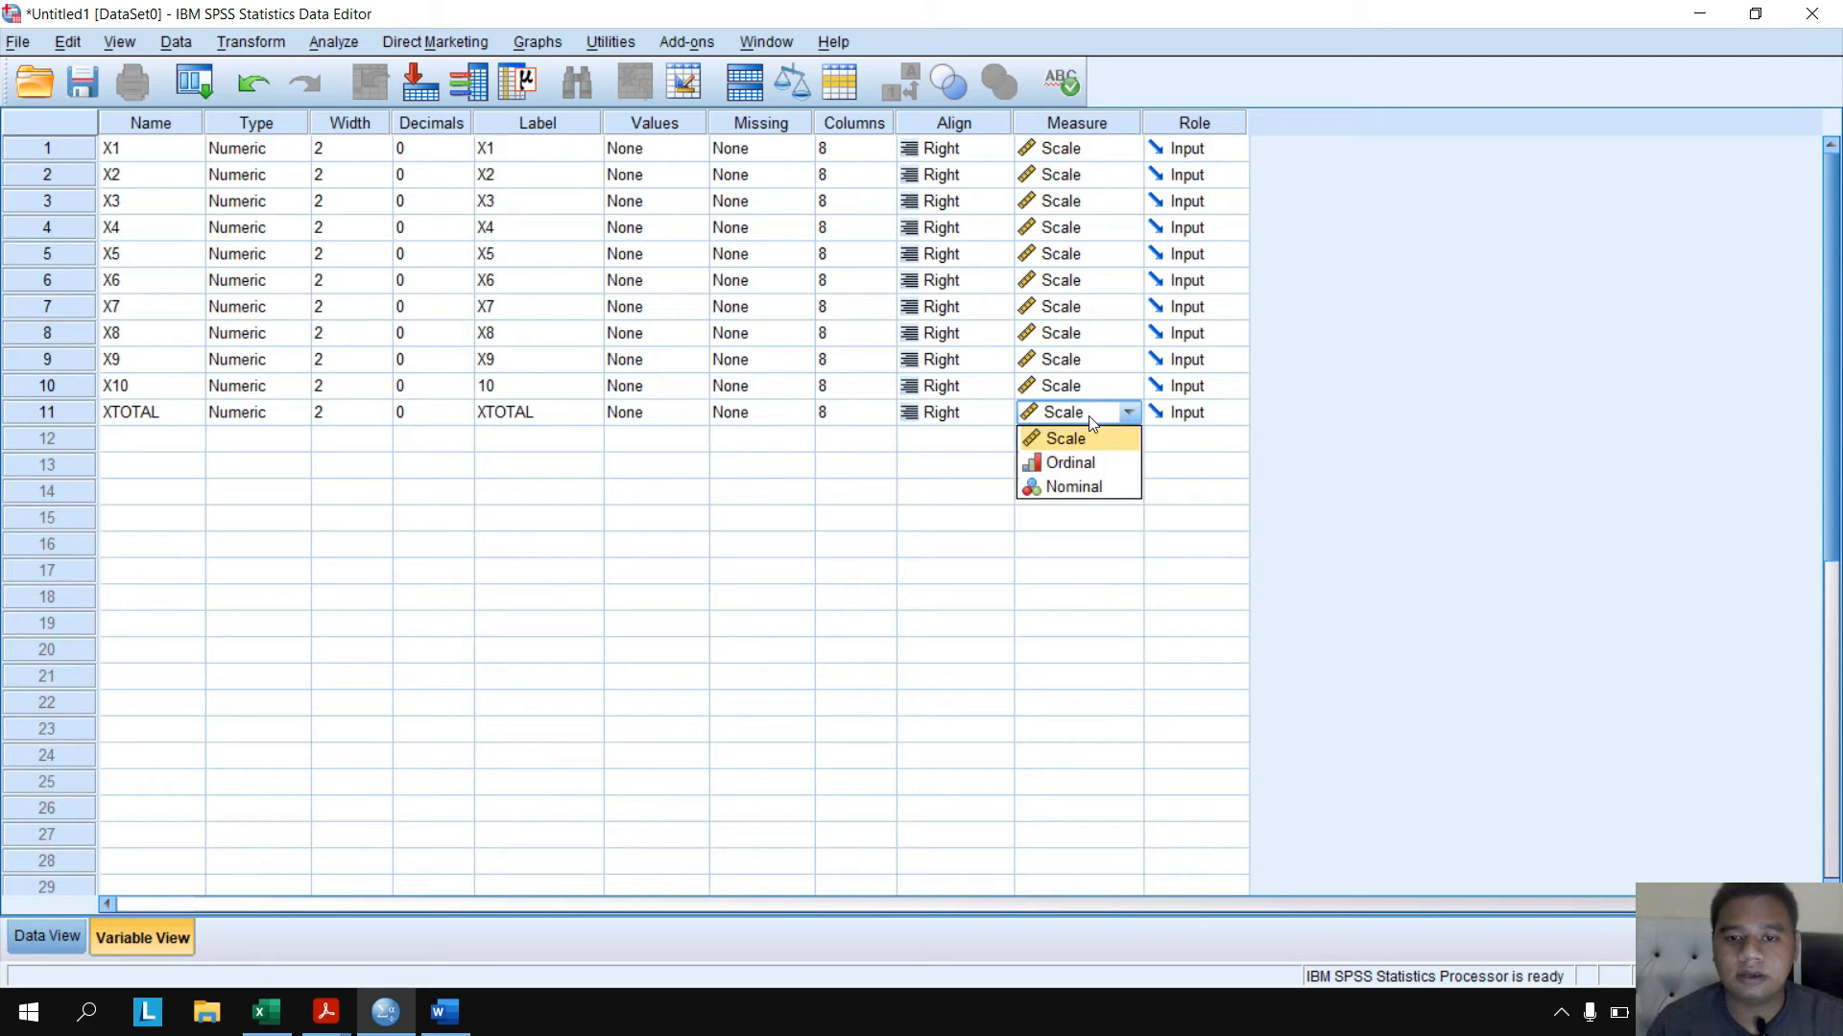
{"action": "left_click", "coordinate": [965, 468]}
{"action": "left_click", "coordinate": [721, 395]}
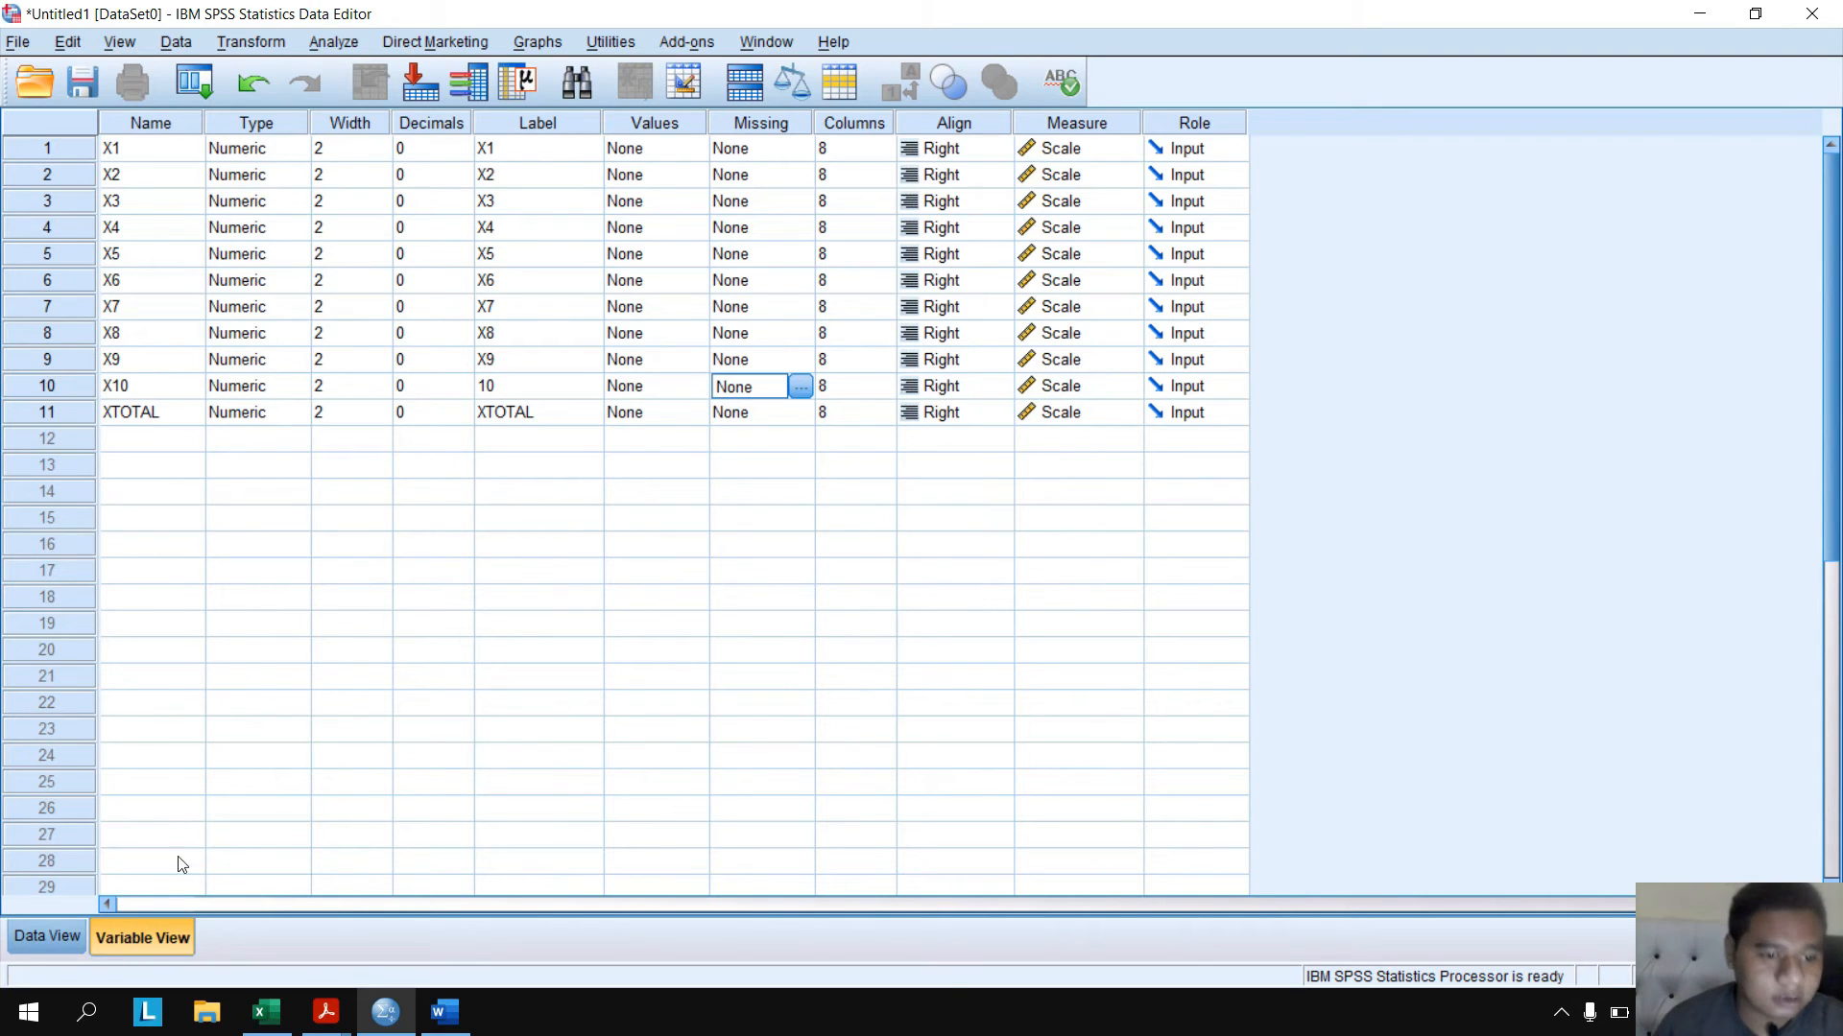
- Switch to the Excel questionnaire sheet and copy the item scores and total scores of all ten subjects, B4:L13
{"action": "left_click", "coordinate": [43, 931]}
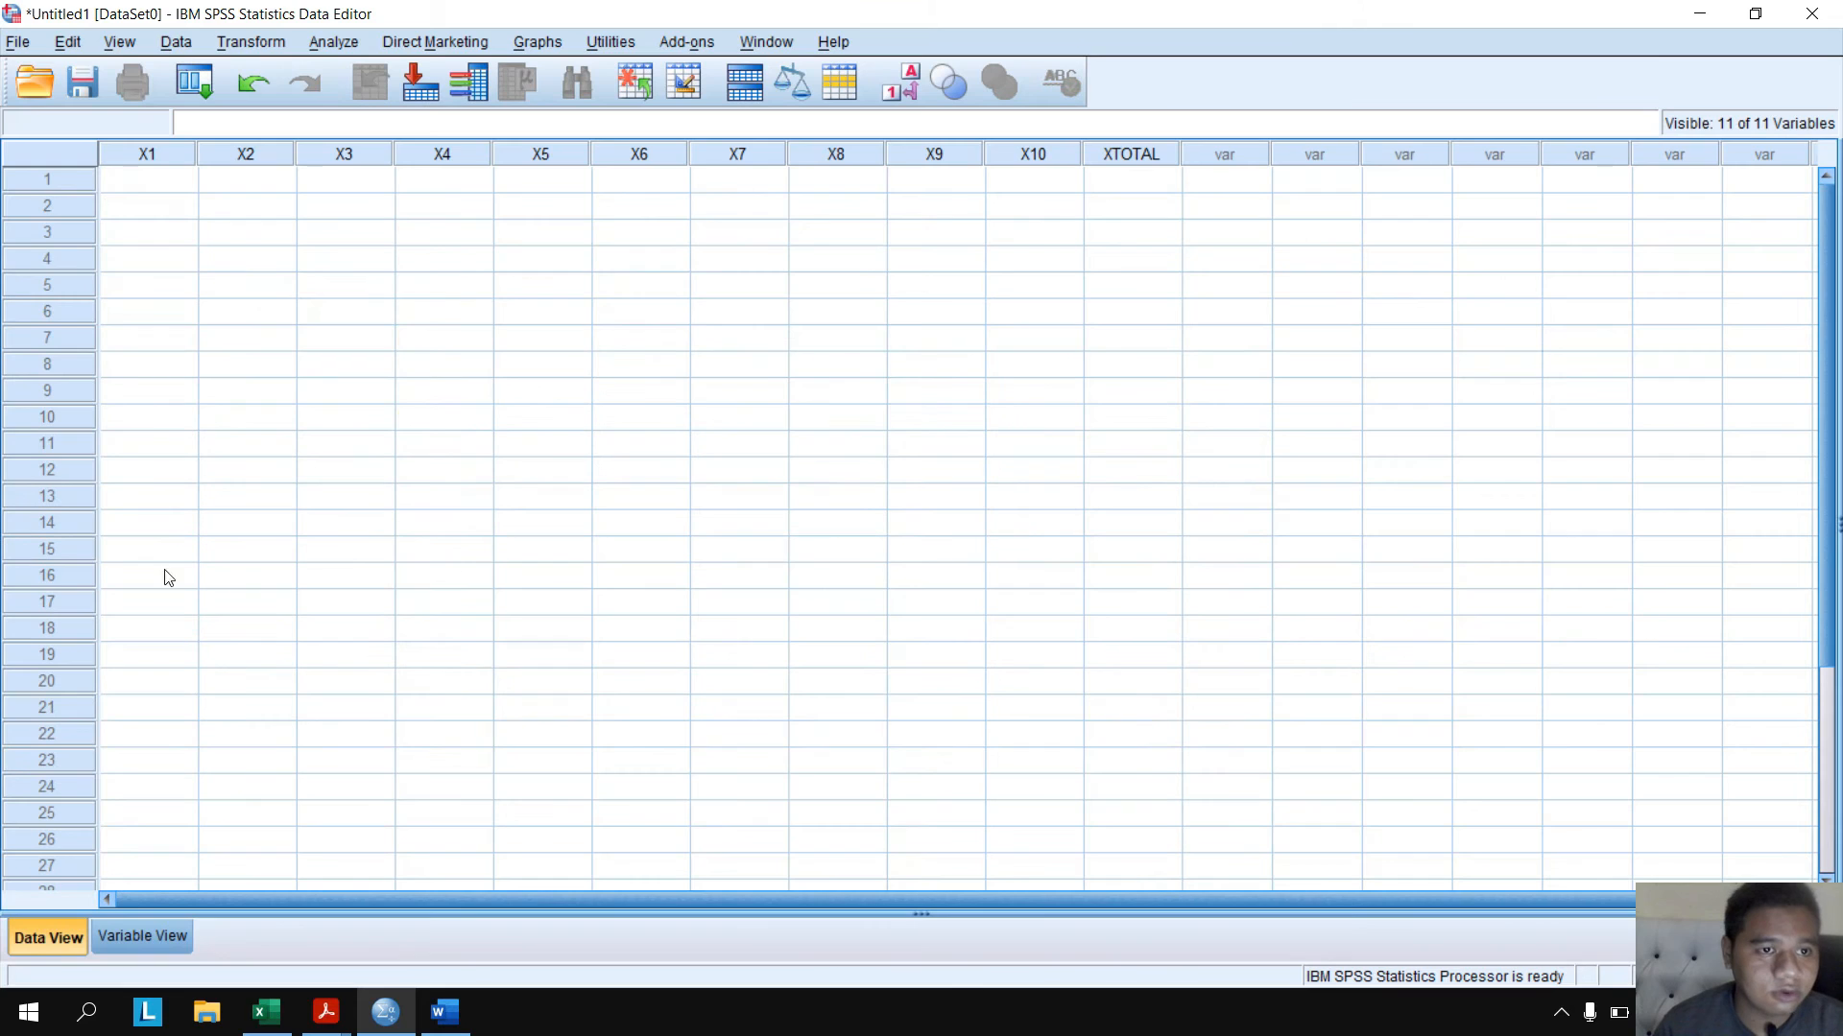
{"action": "left_click", "coordinate": [286, 1008]}
{"action": "scroll", "coordinate": [233, 570], "scroll_direction": "up", "scroll_amount": 2}
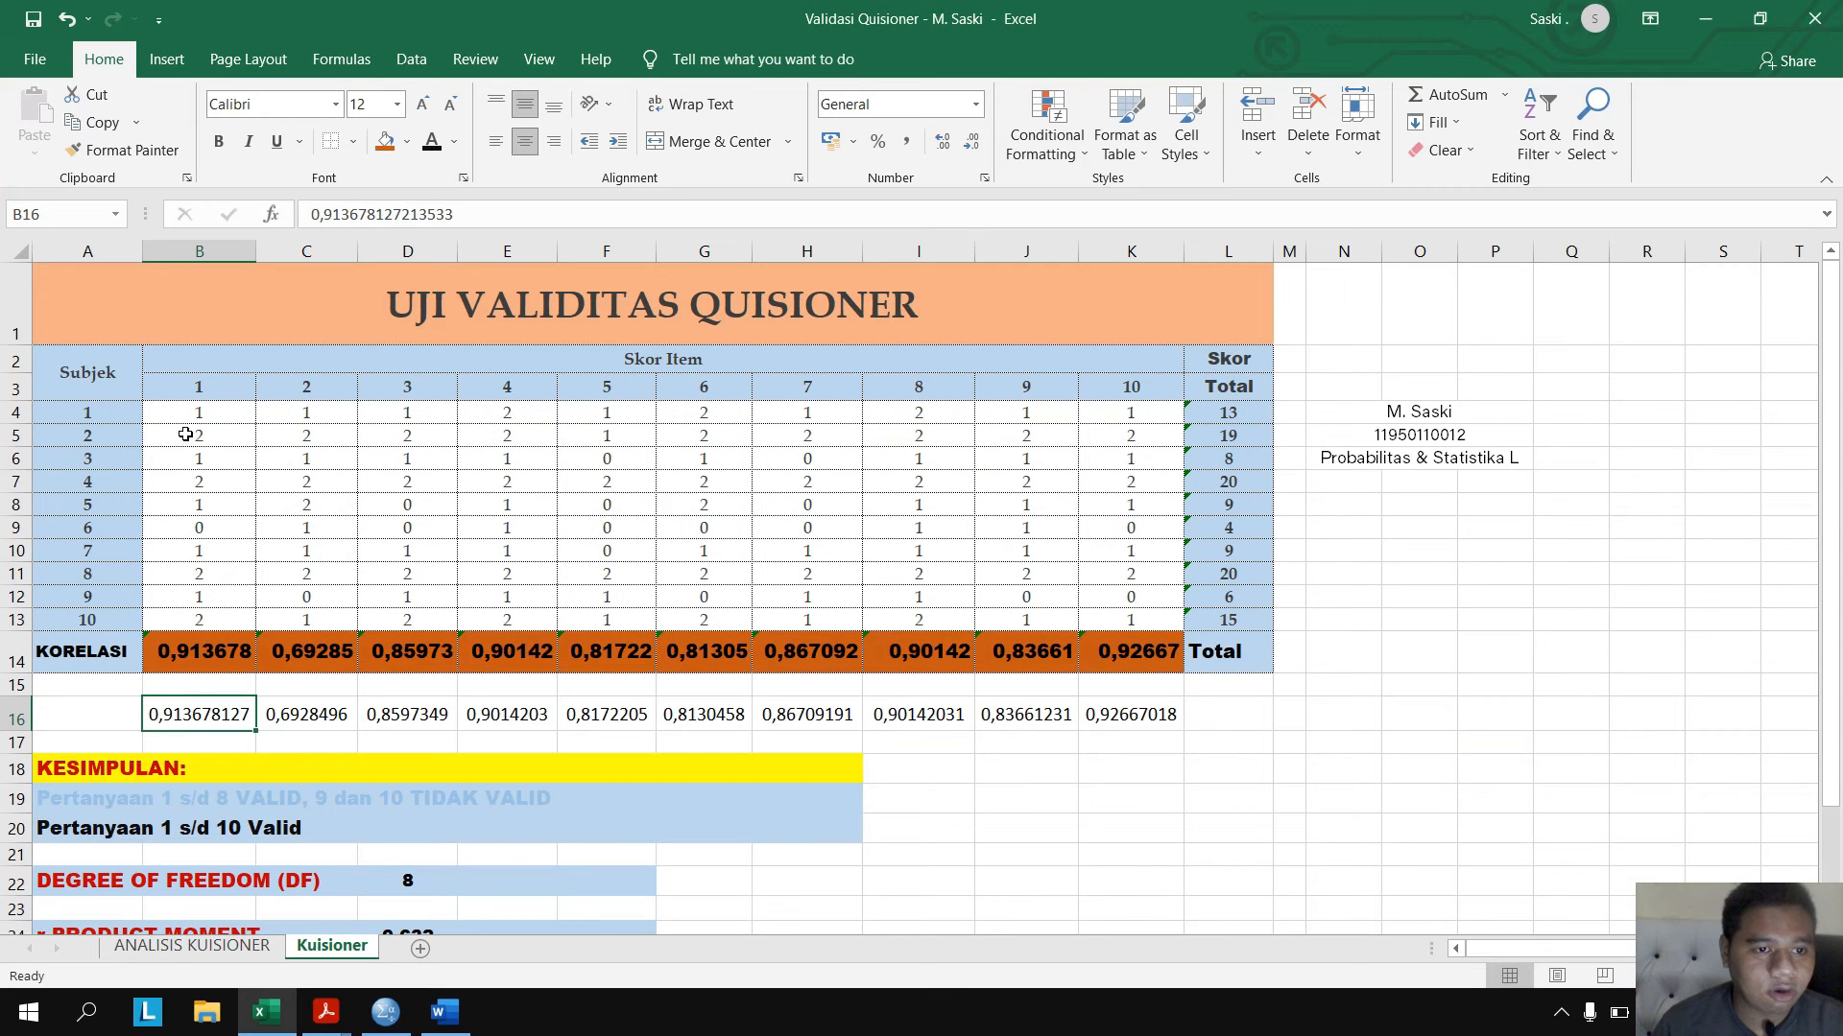
{"action": "left_click_drag", "start_coordinate": [181, 413], "coordinate": [1205, 619]}
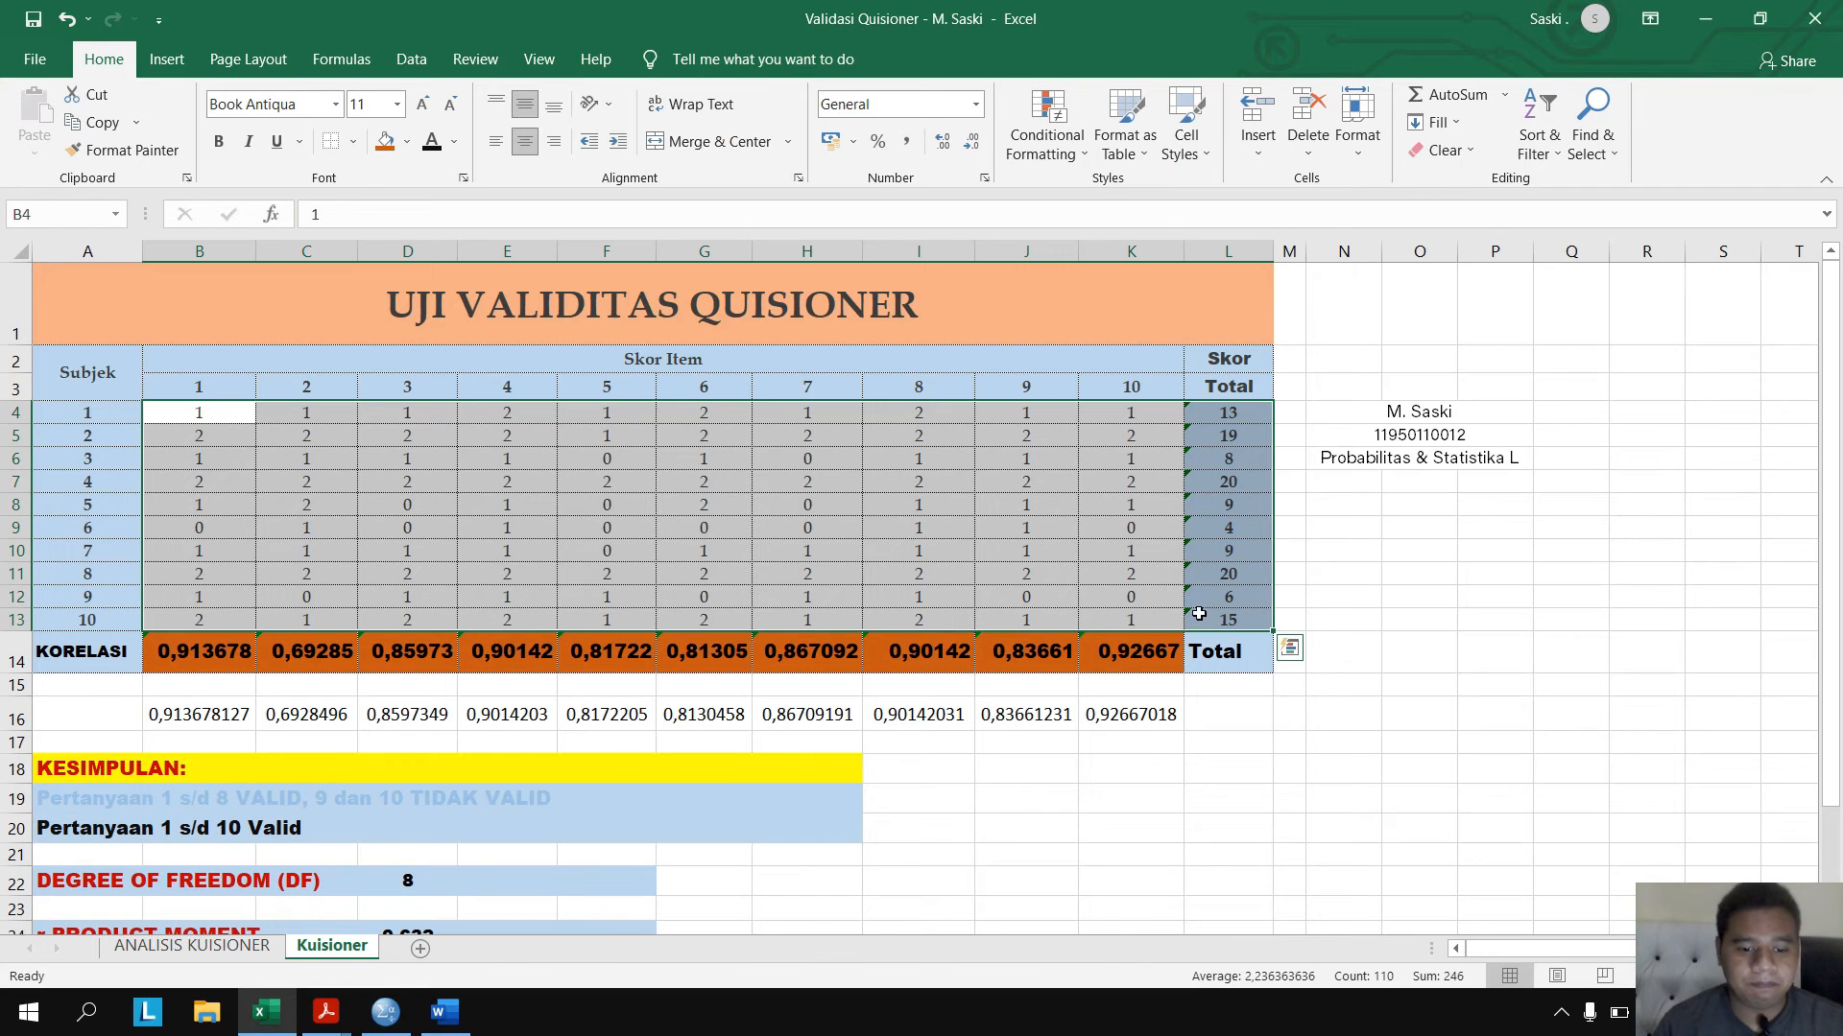
{"action": "key", "text": "ctrl+c"}
- Return to SPSS and paste the copied scores into the data grid starting at row 1 of X1
{"action": "left_click", "coordinate": [385, 1012]}
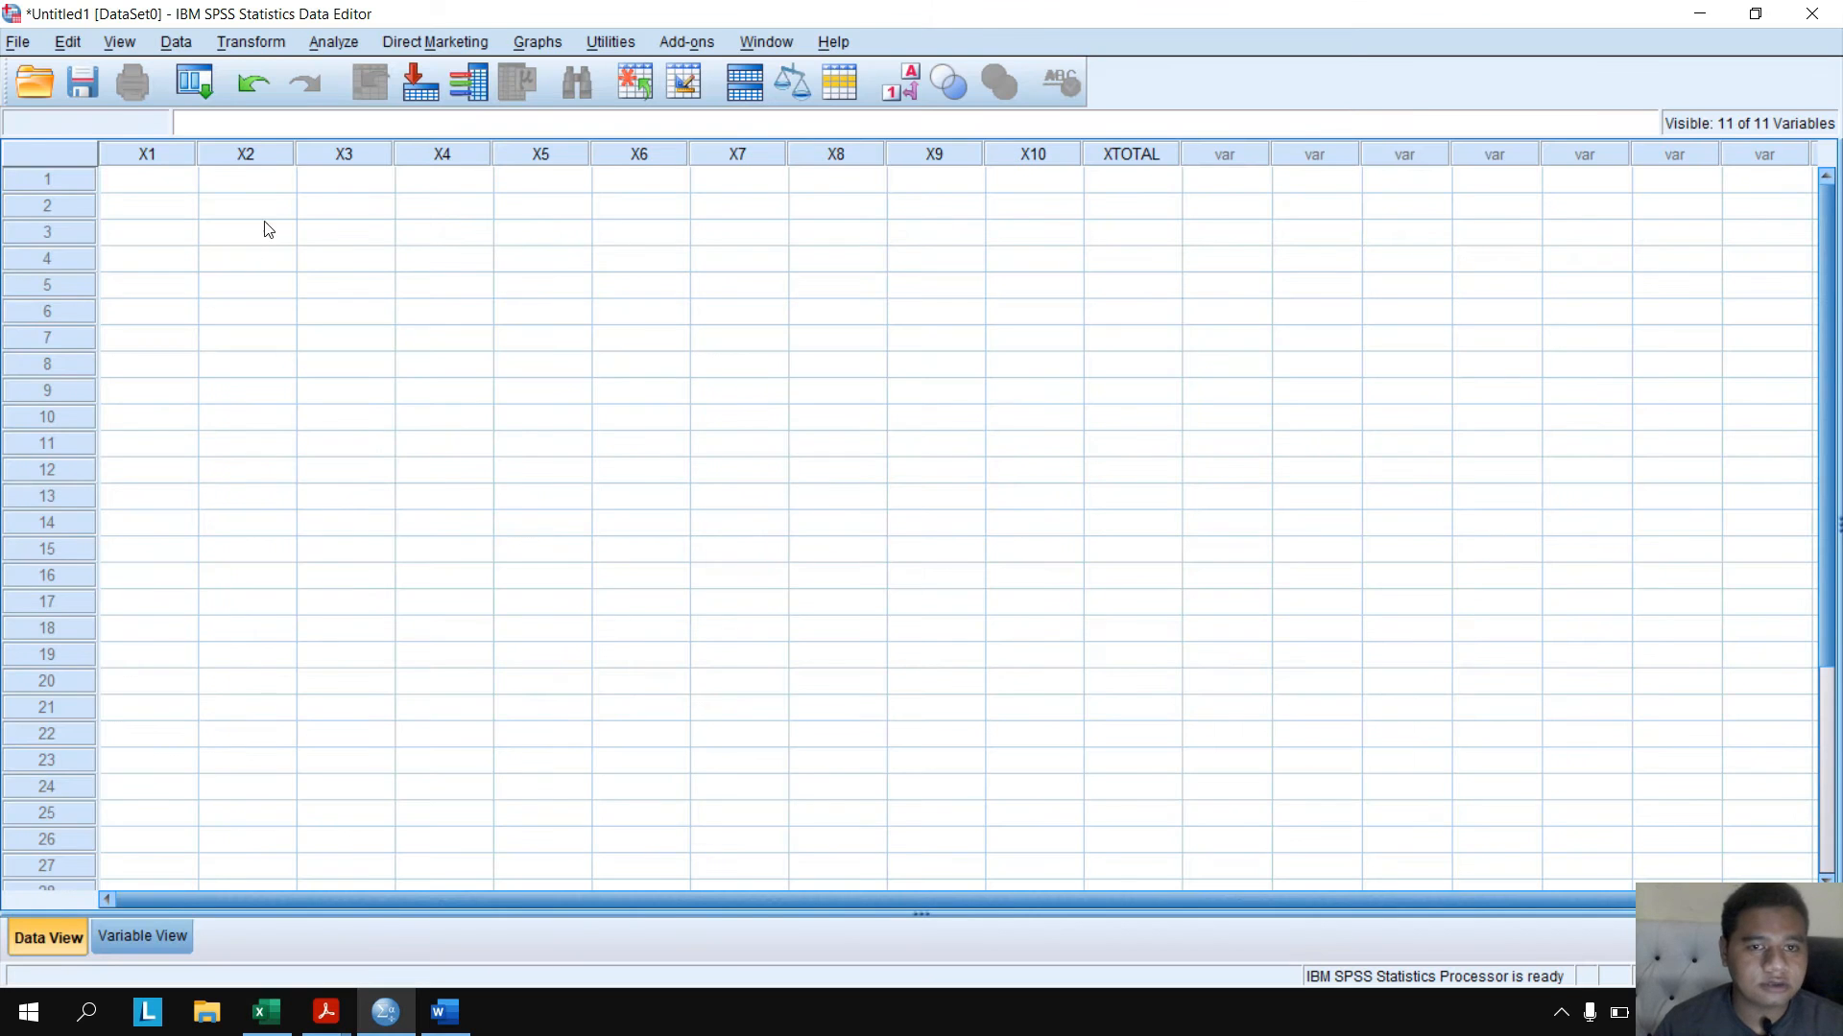
{"action": "left_click", "coordinate": [155, 154]}
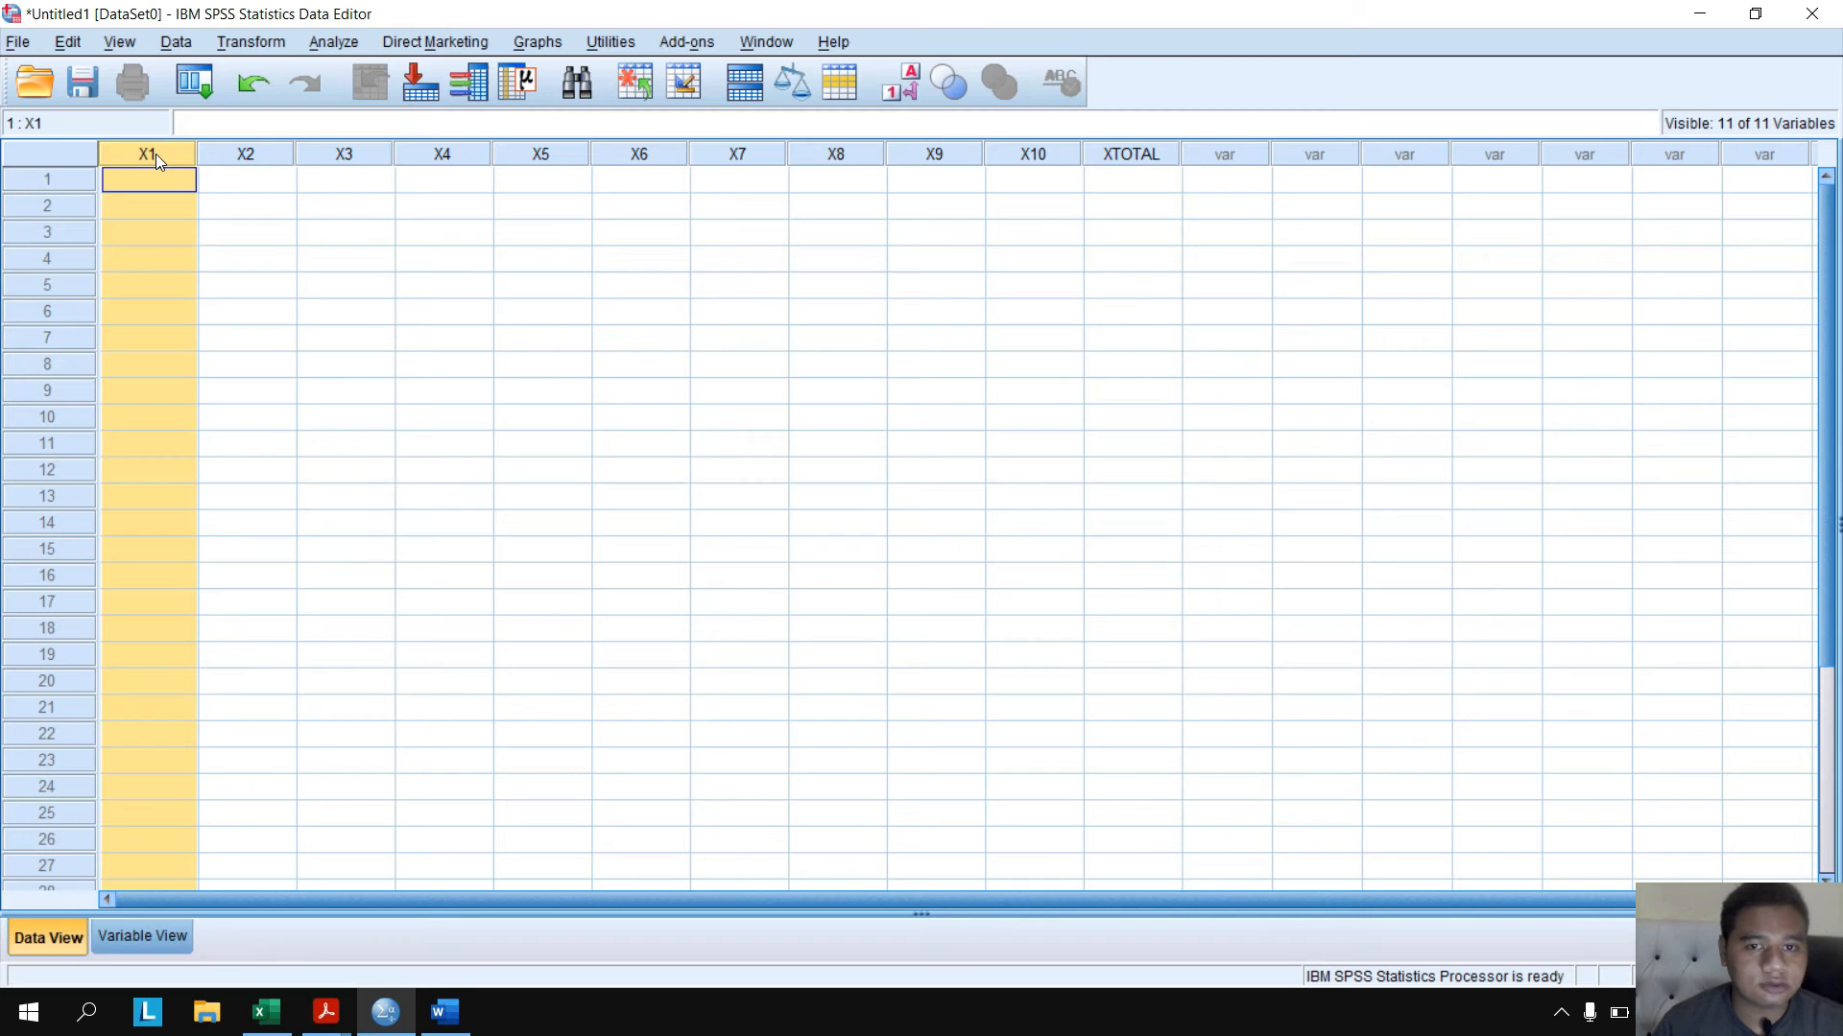
{"action": "left_click", "coordinate": [1044, 156]}
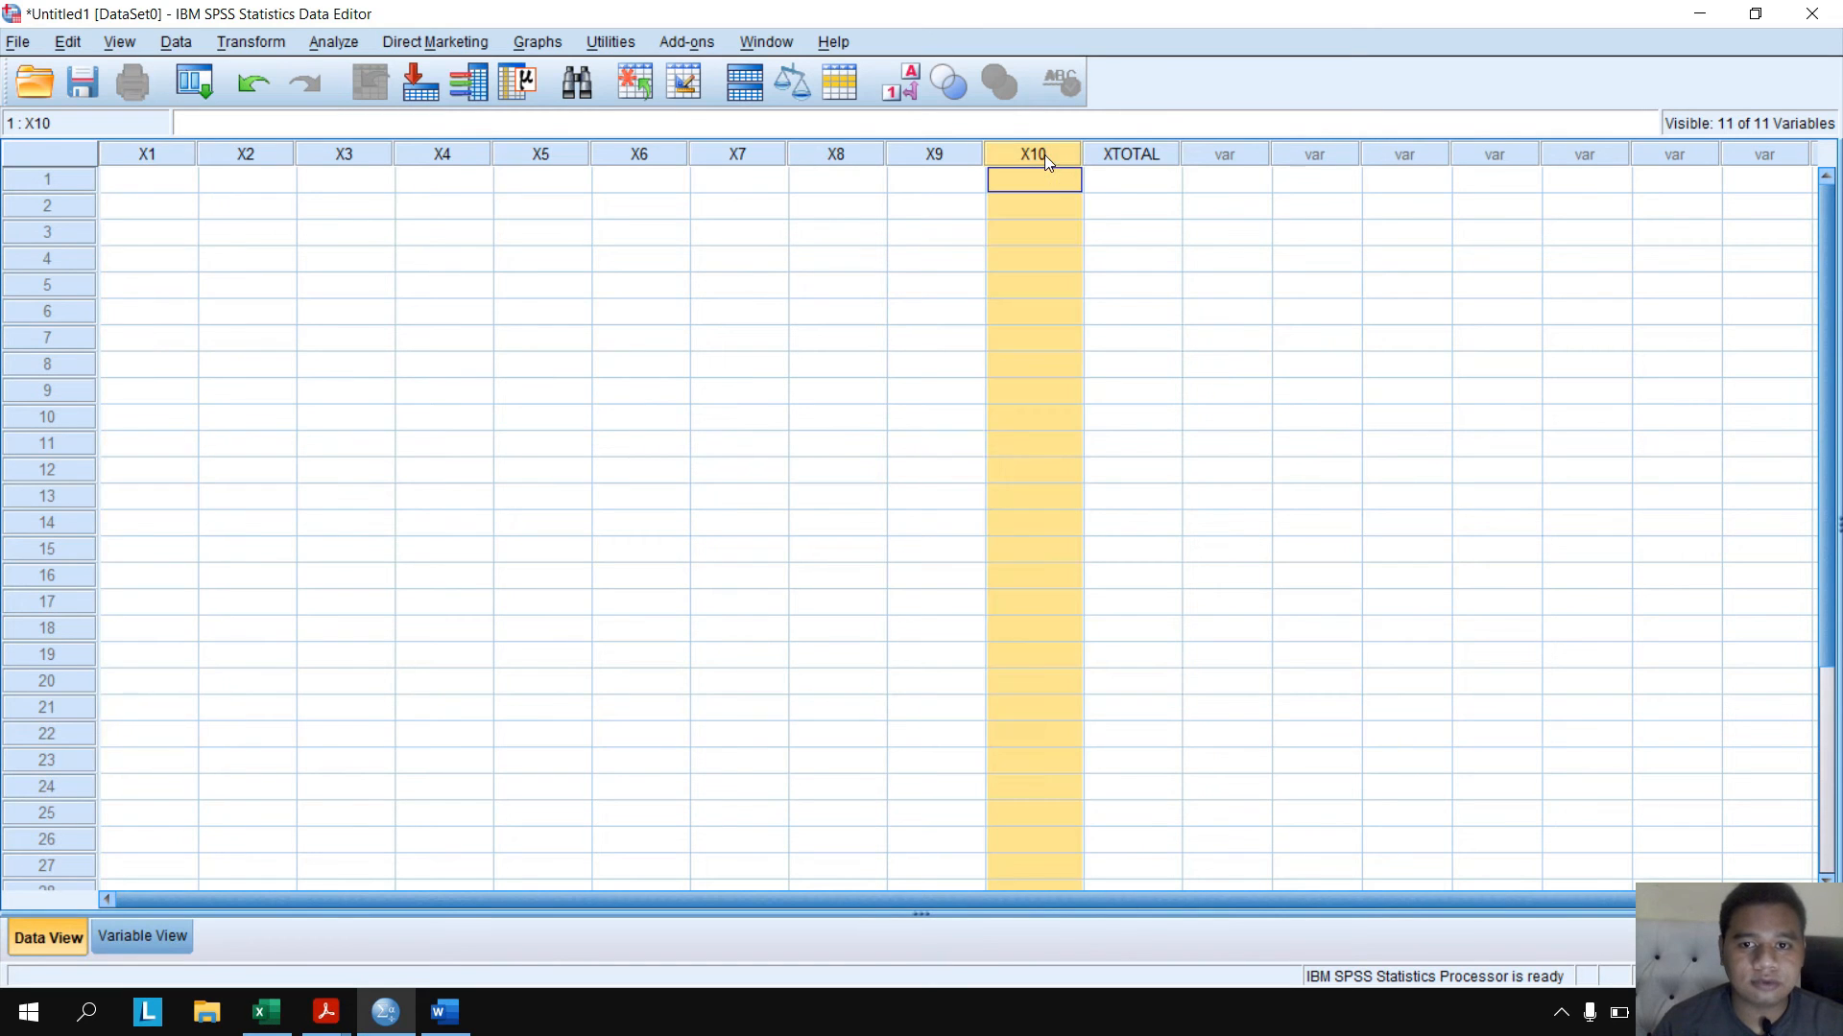
{"action": "left_click", "coordinate": [1138, 159]}
{"action": "left_click", "coordinate": [161, 179]}
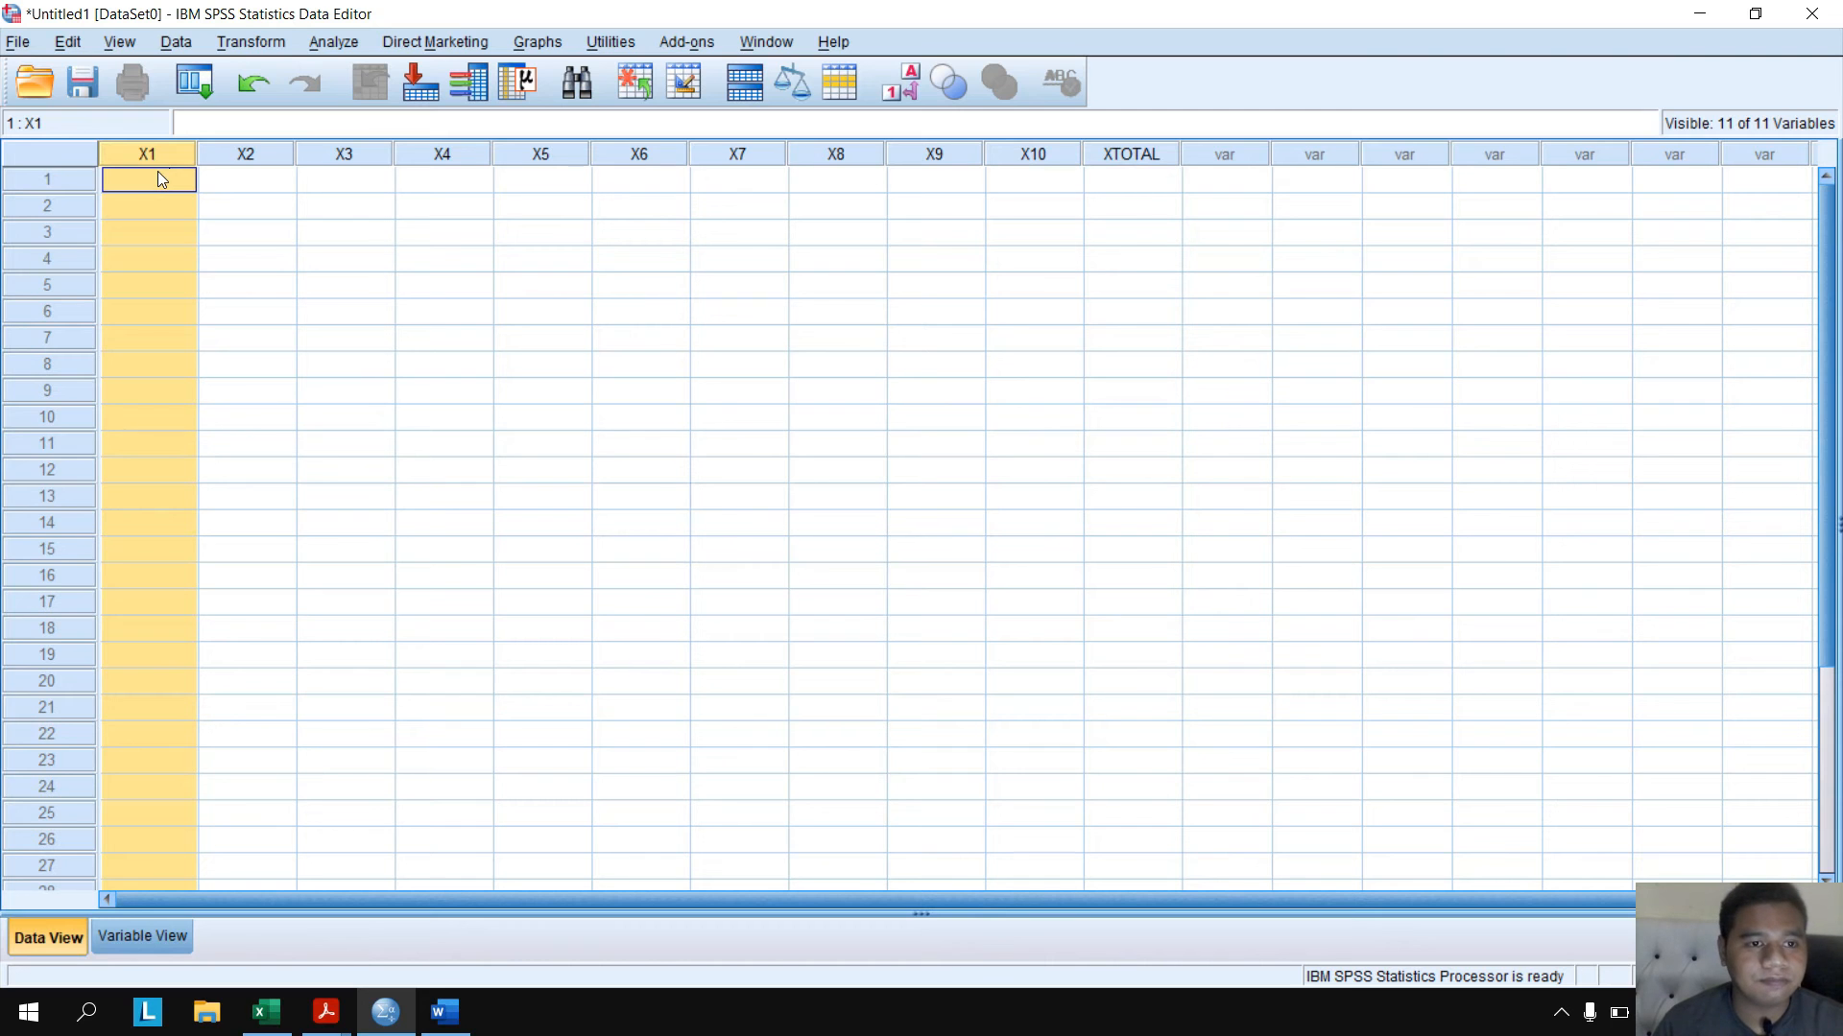
{"action": "left_click", "coordinate": [267, 1010]}
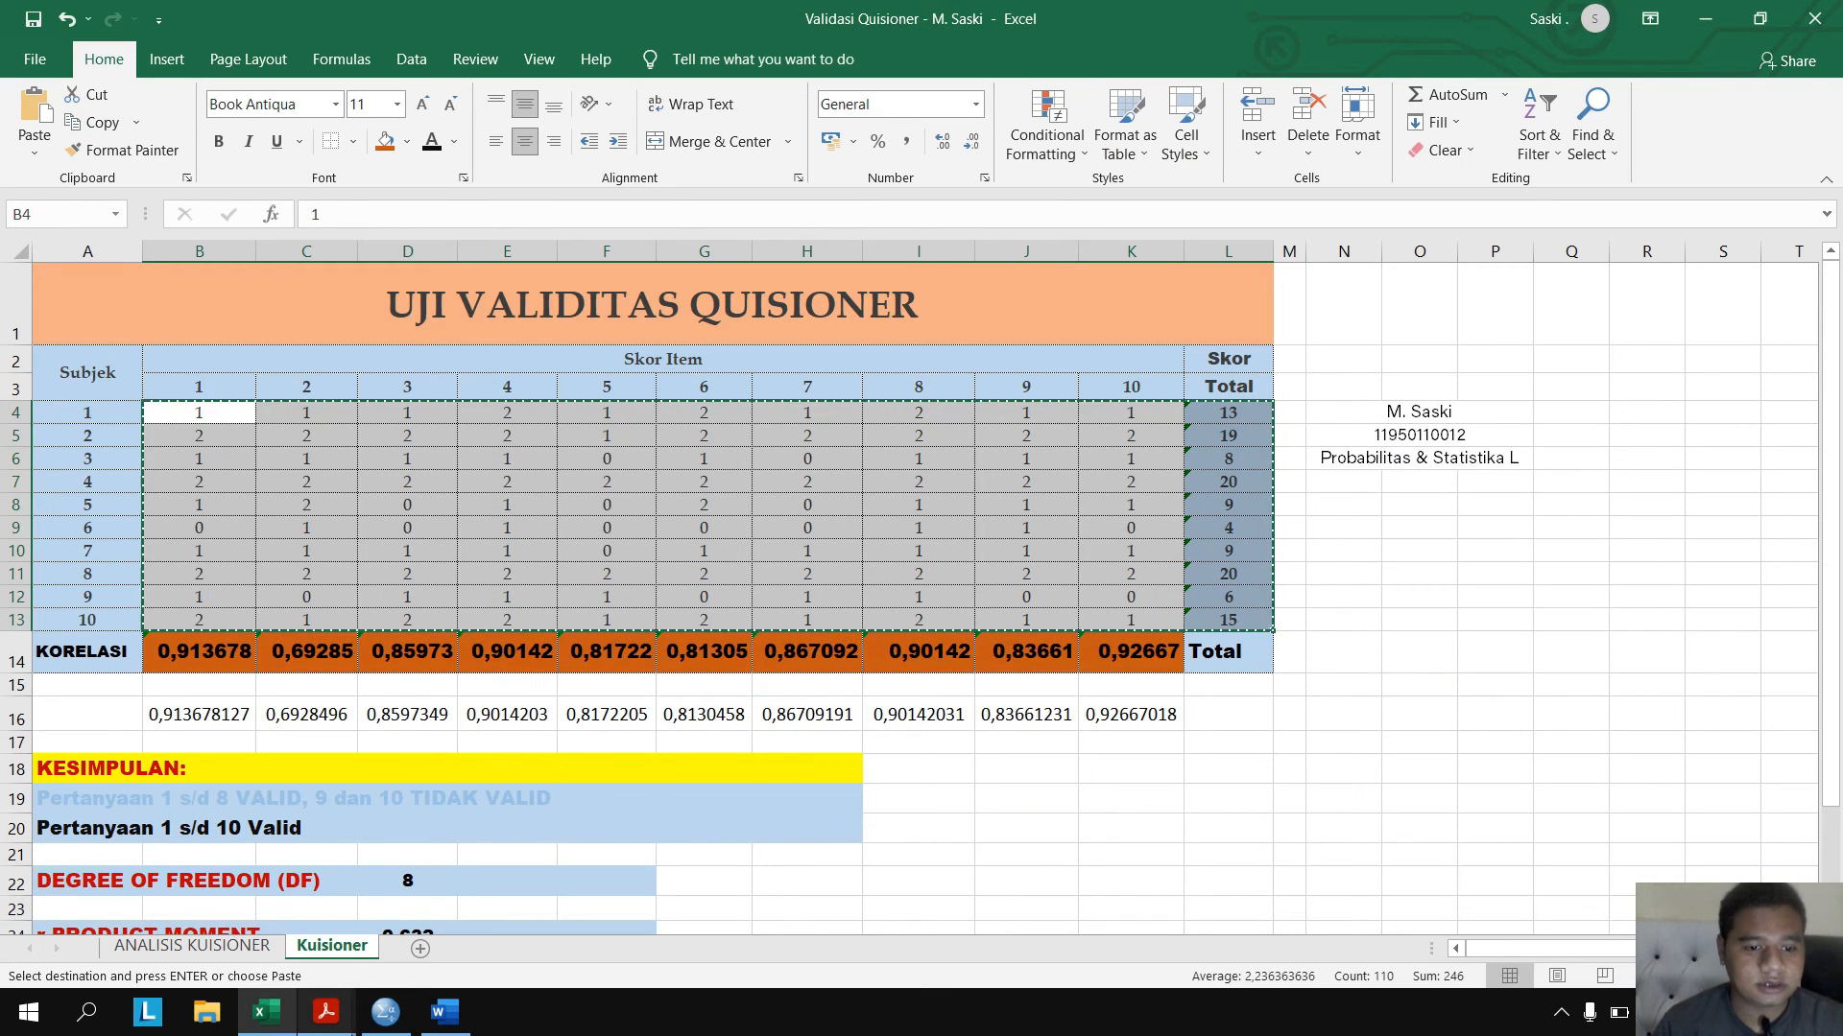
{"action": "left_click", "coordinate": [439, 1013]}
{"action": "left_click", "coordinate": [385, 1012]}
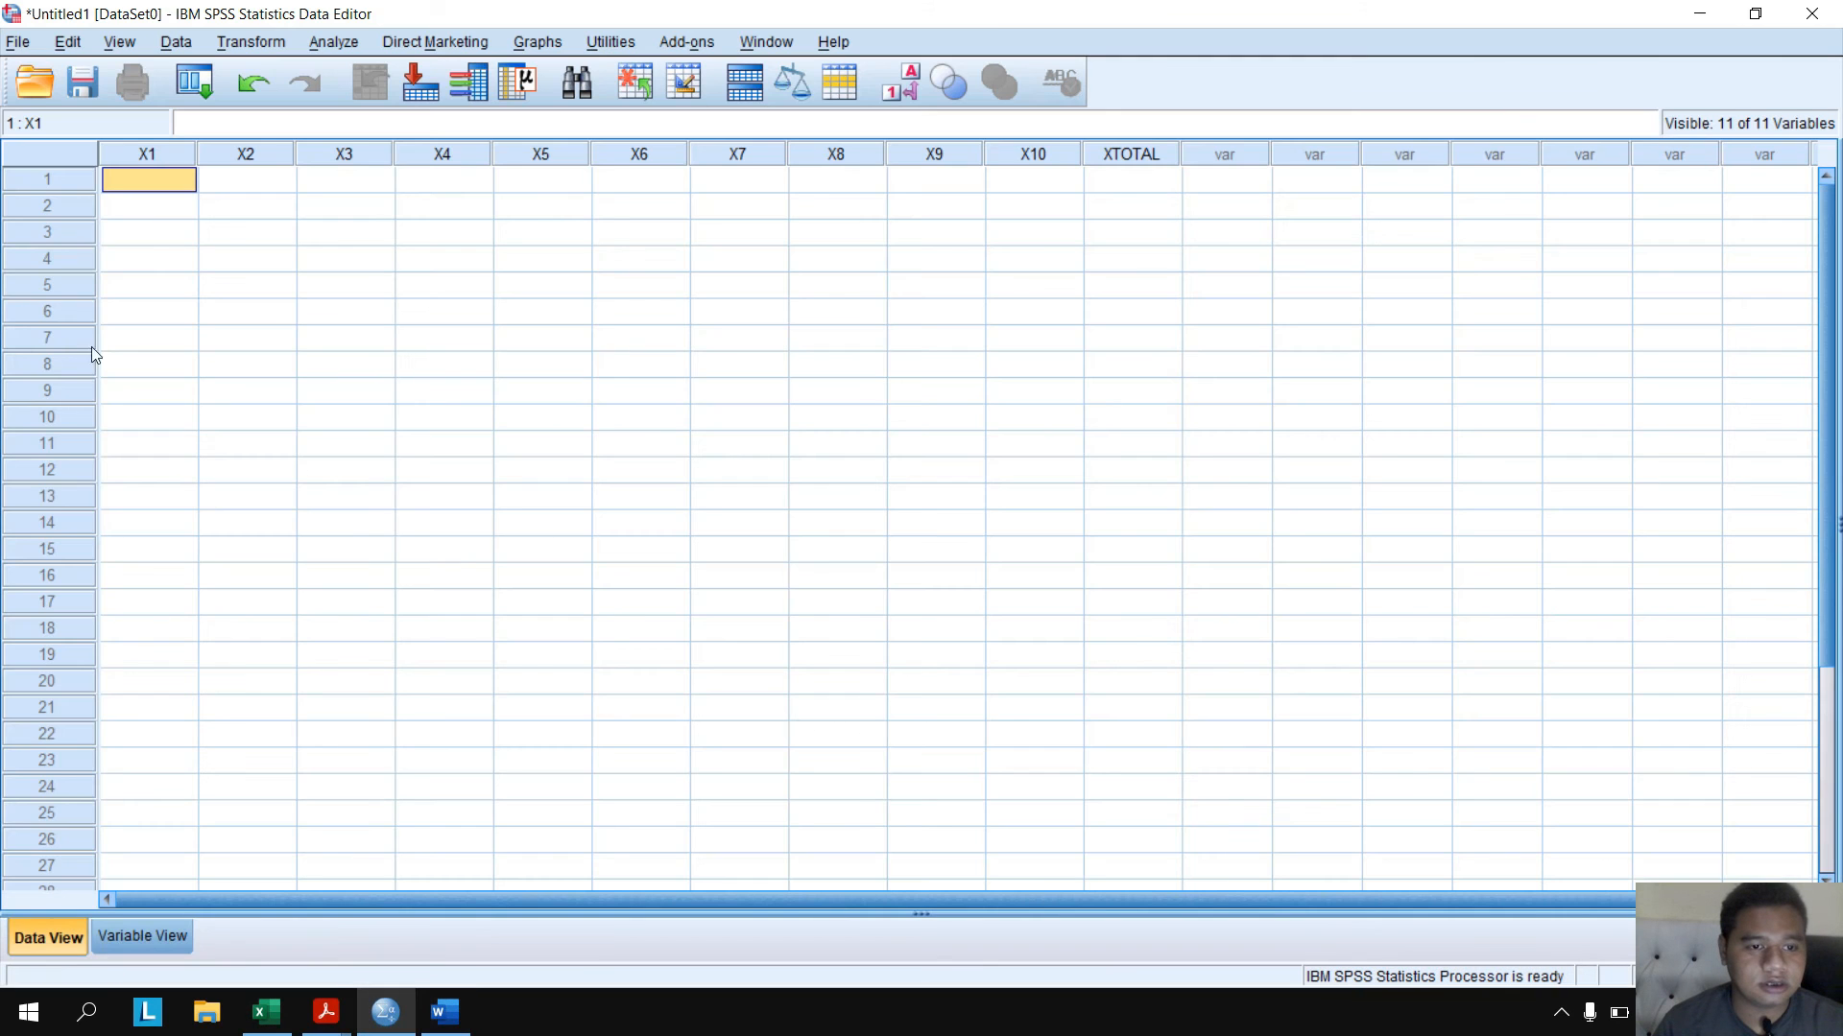
{"action": "key", "text": "ctrl+v"}
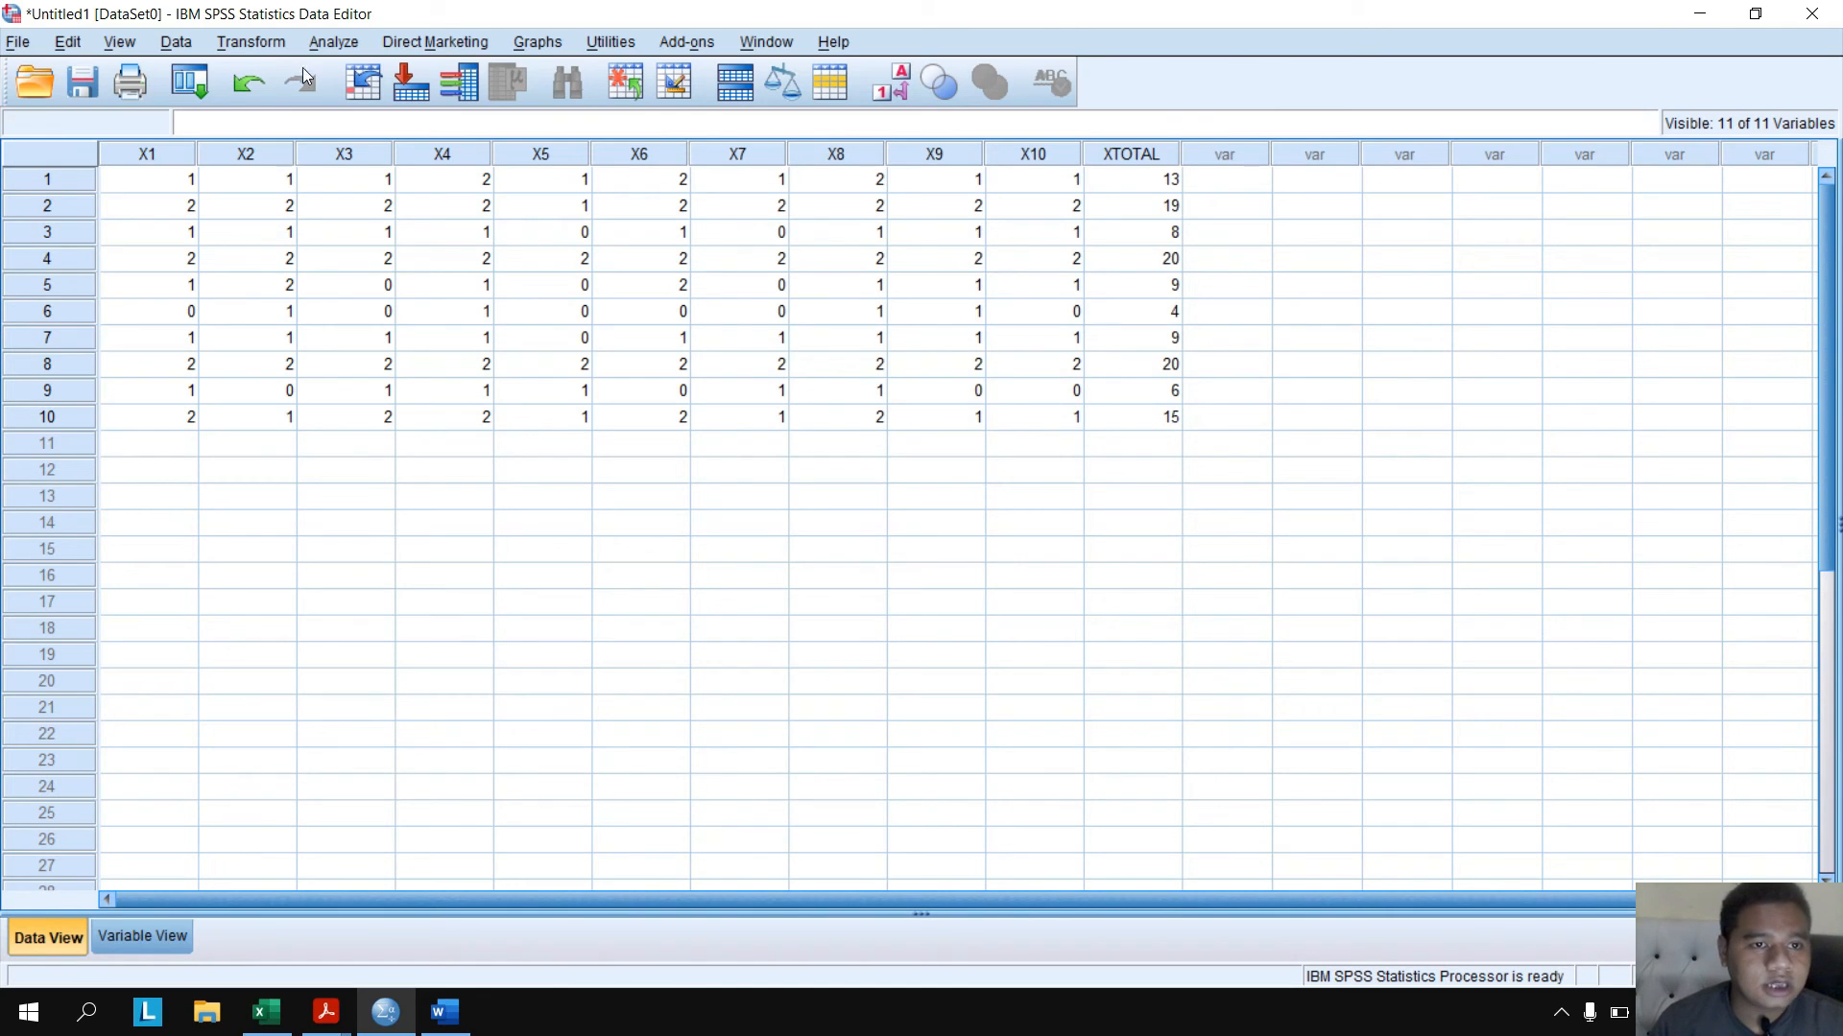
- Run a two-tailed bivariate Pearson correlation on all eleven variables, X1 through X10 and XTOTAL, with significant correlations flagged
{"action": "left_click", "coordinate": [327, 48]}
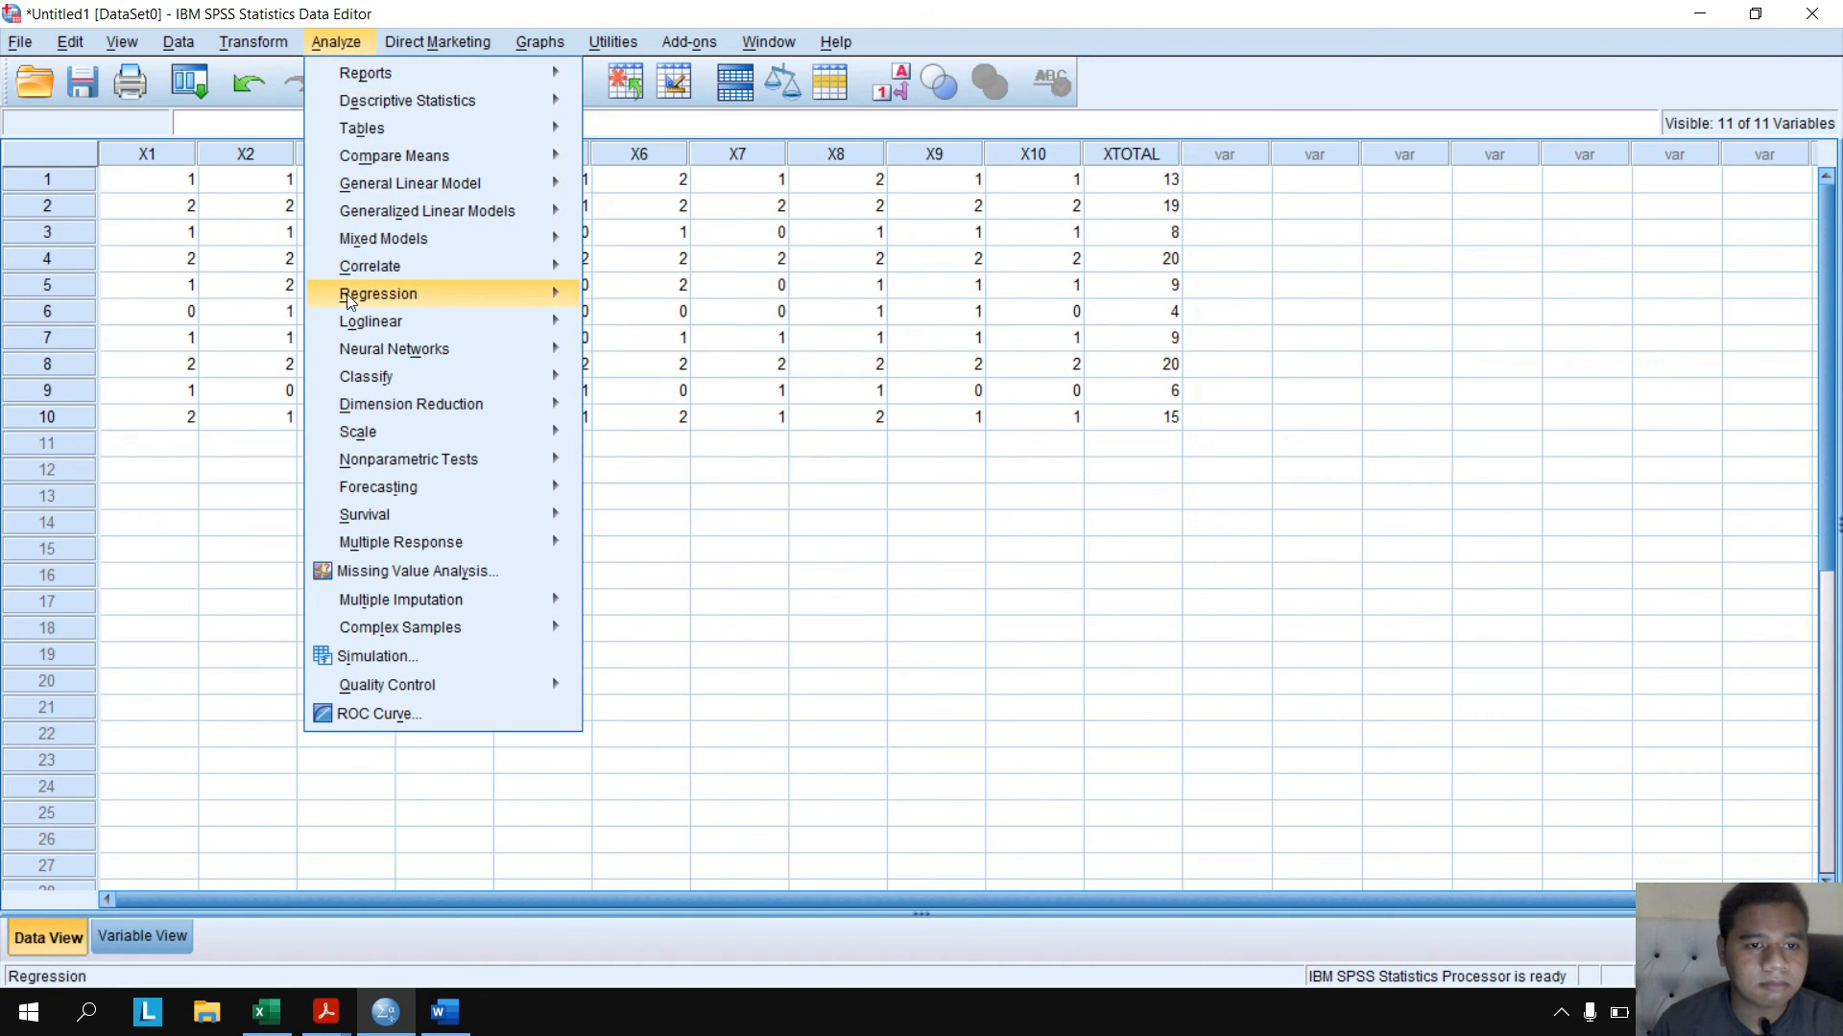
{"action": "mouse_move", "coordinate": [363, 288]}
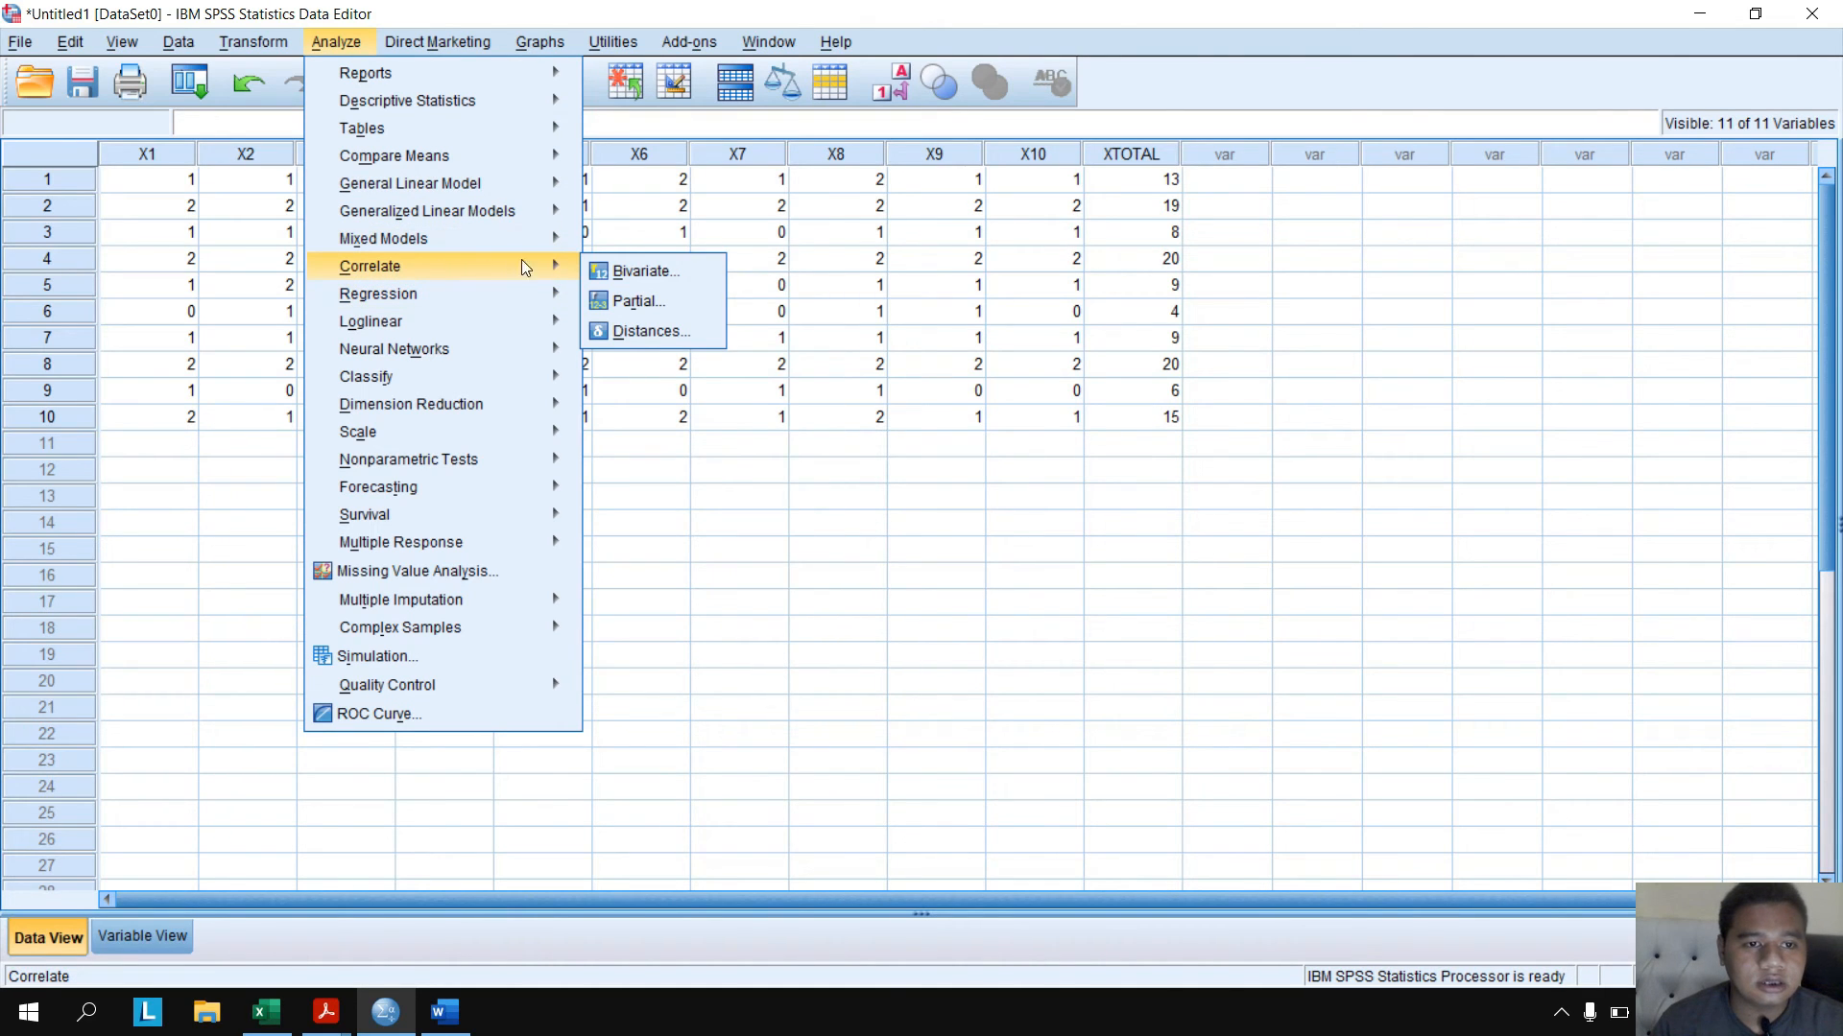
{"action": "left_click", "coordinate": [631, 275]}
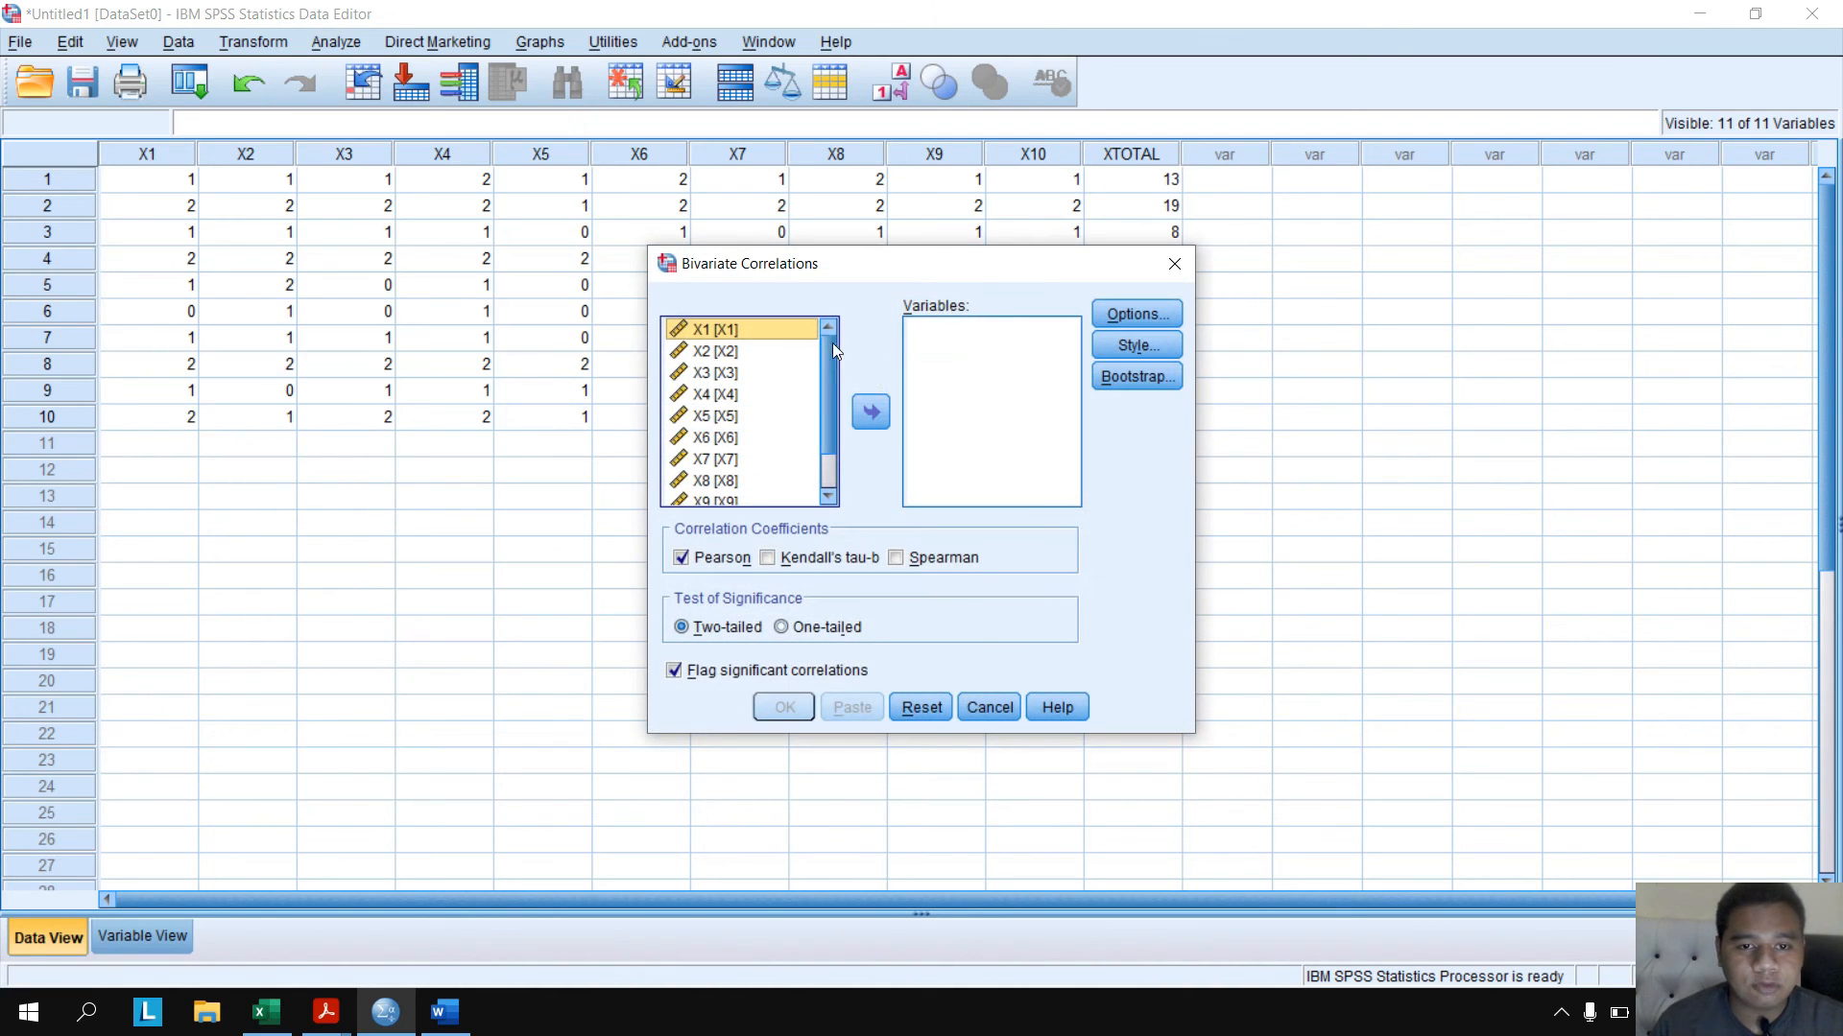
{"action": "scroll", "coordinate": [827, 384], "scroll_direction": "down", "scroll_amount": 2}
{"action": "scroll", "coordinate": [829, 403], "scroll_direction": "up", "scroll_amount": 2}
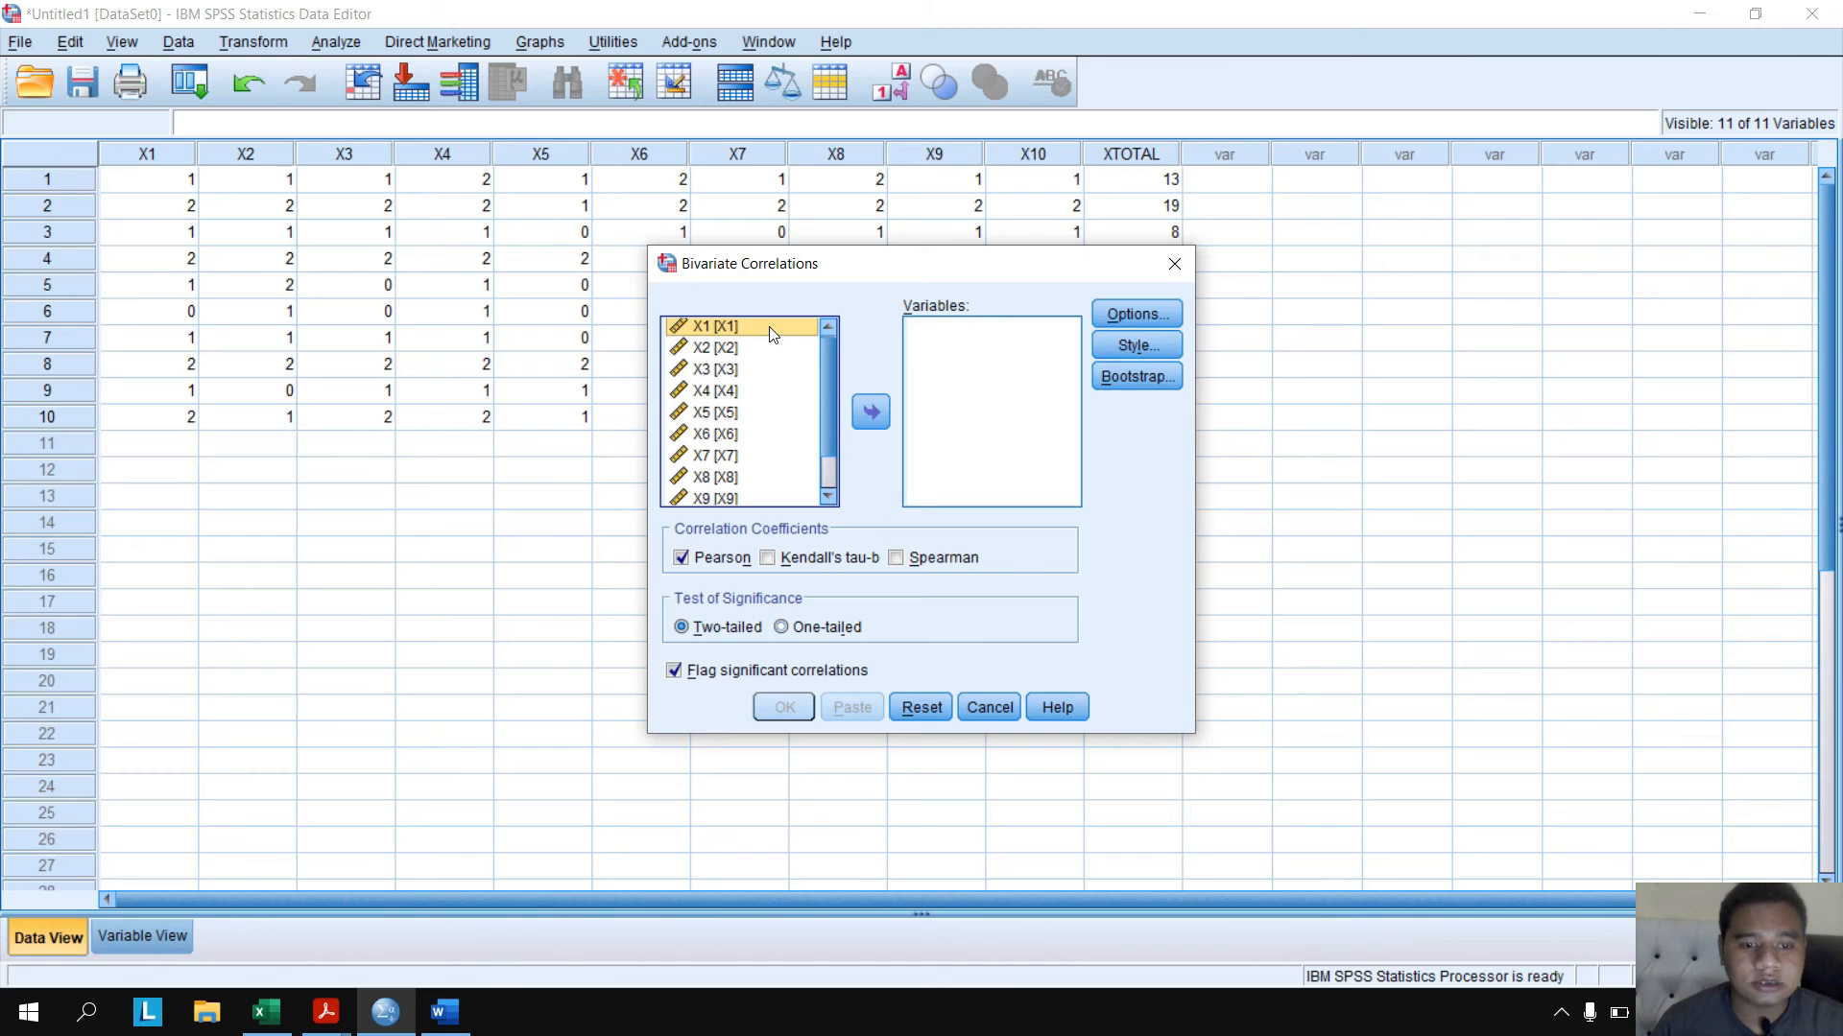
{"action": "scroll", "coordinate": [829, 412], "scroll_direction": "down", "scroll_amount": 1}
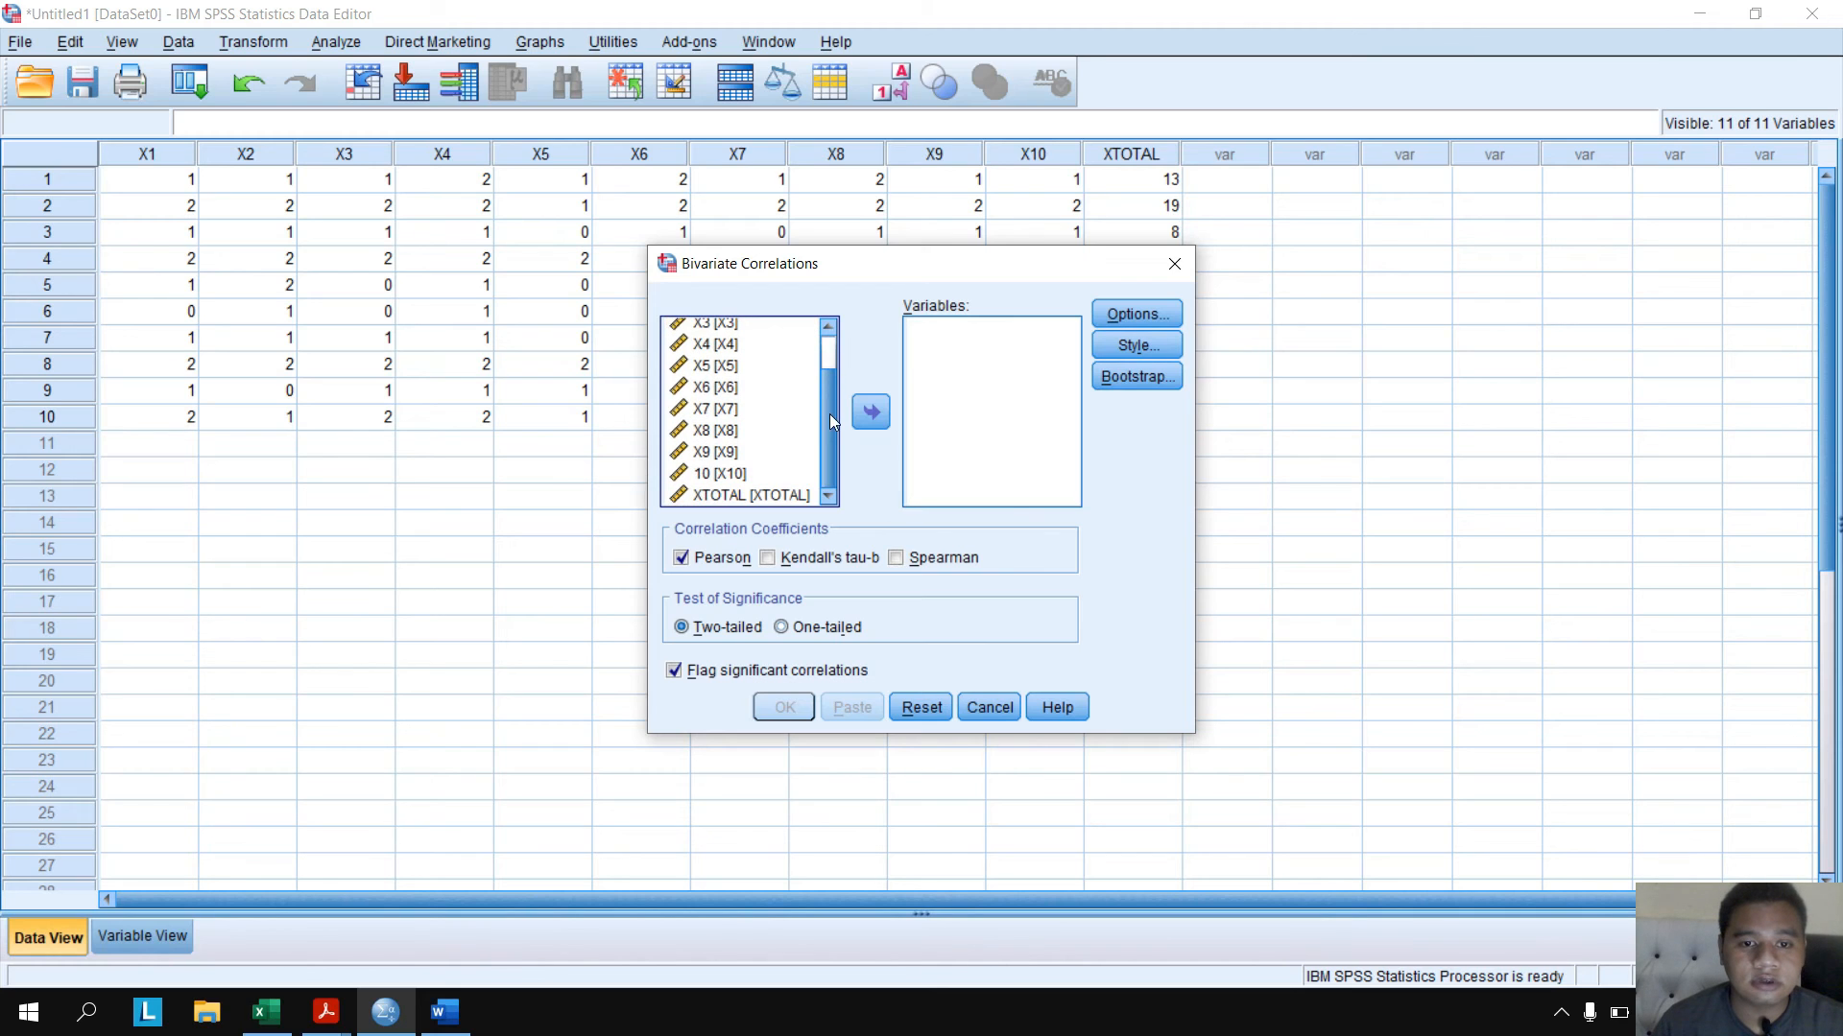
{"action": "left_click", "coordinate": [763, 494], "text": "shift"}
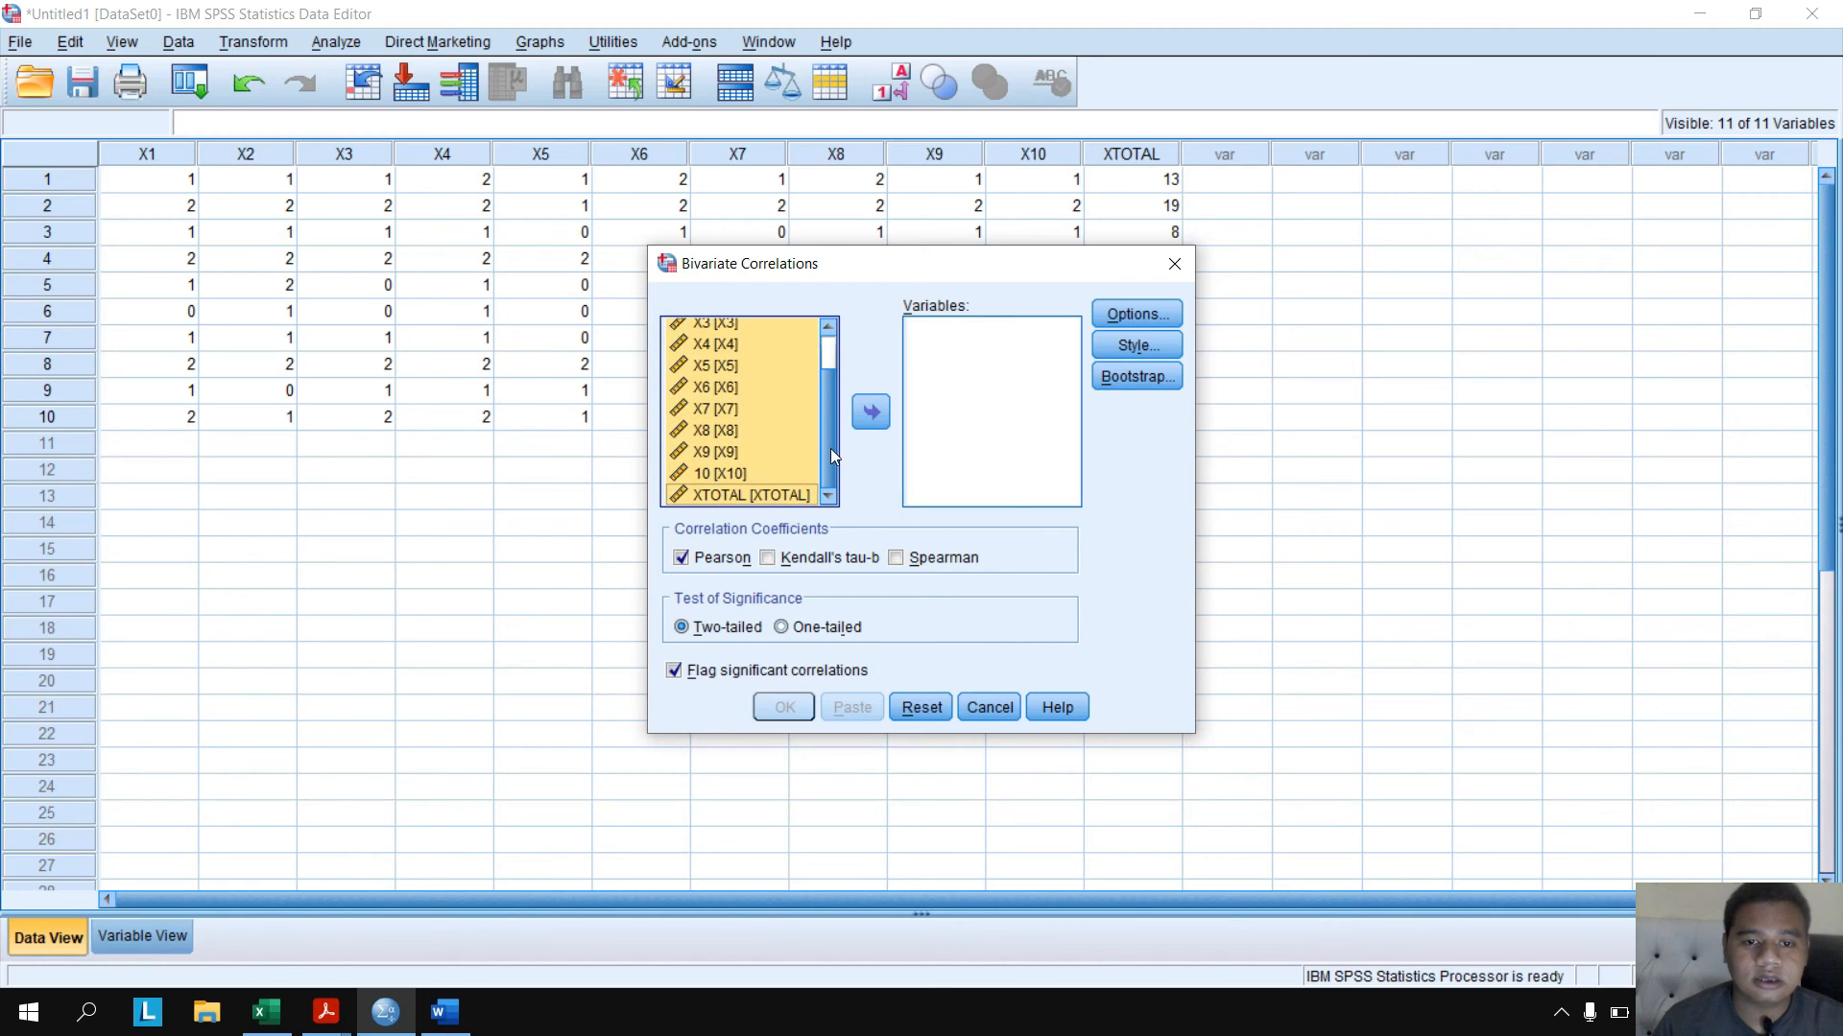
{"action": "left_click", "coordinate": [876, 416]}
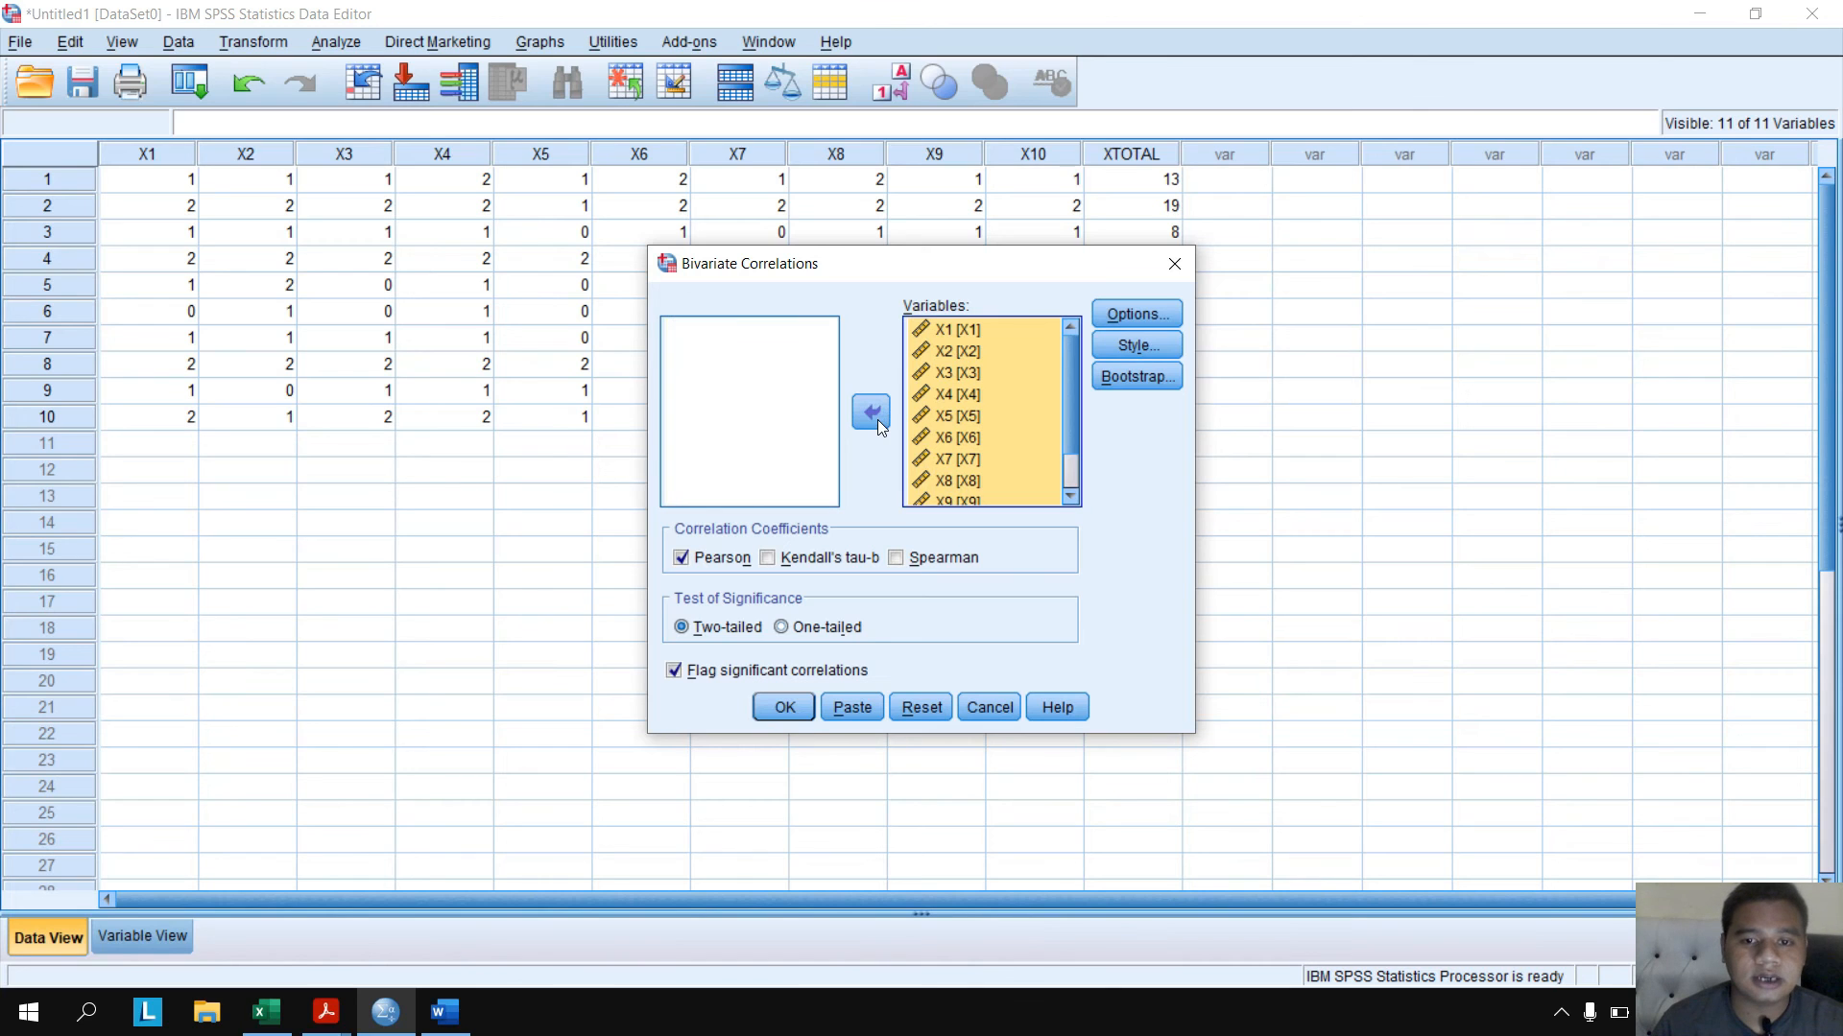
{"action": "left_click", "coordinate": [781, 710]}
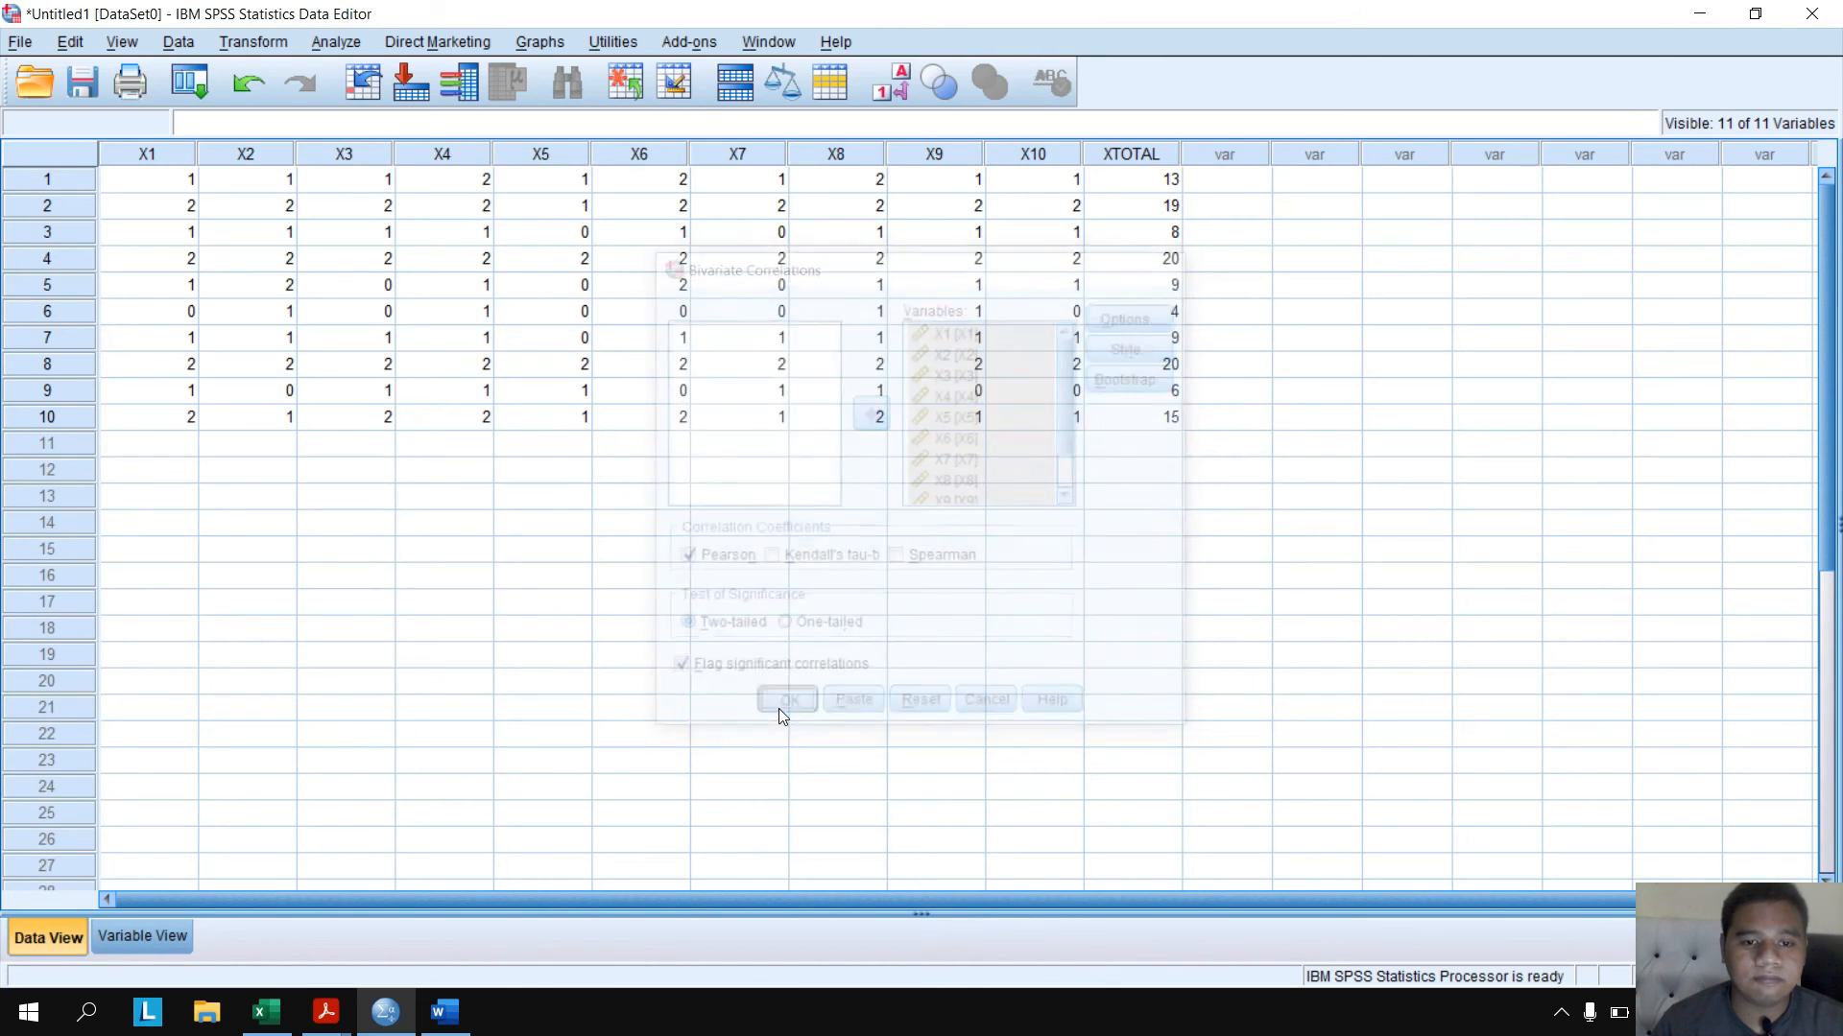
- Copy the Correlations table from the SPSS output and paste it into the Word document below the Probabilitas & Statistika L line
{"action": "scroll", "coordinate": [711, 638], "scroll_direction": "down", "scroll_amount": 3}
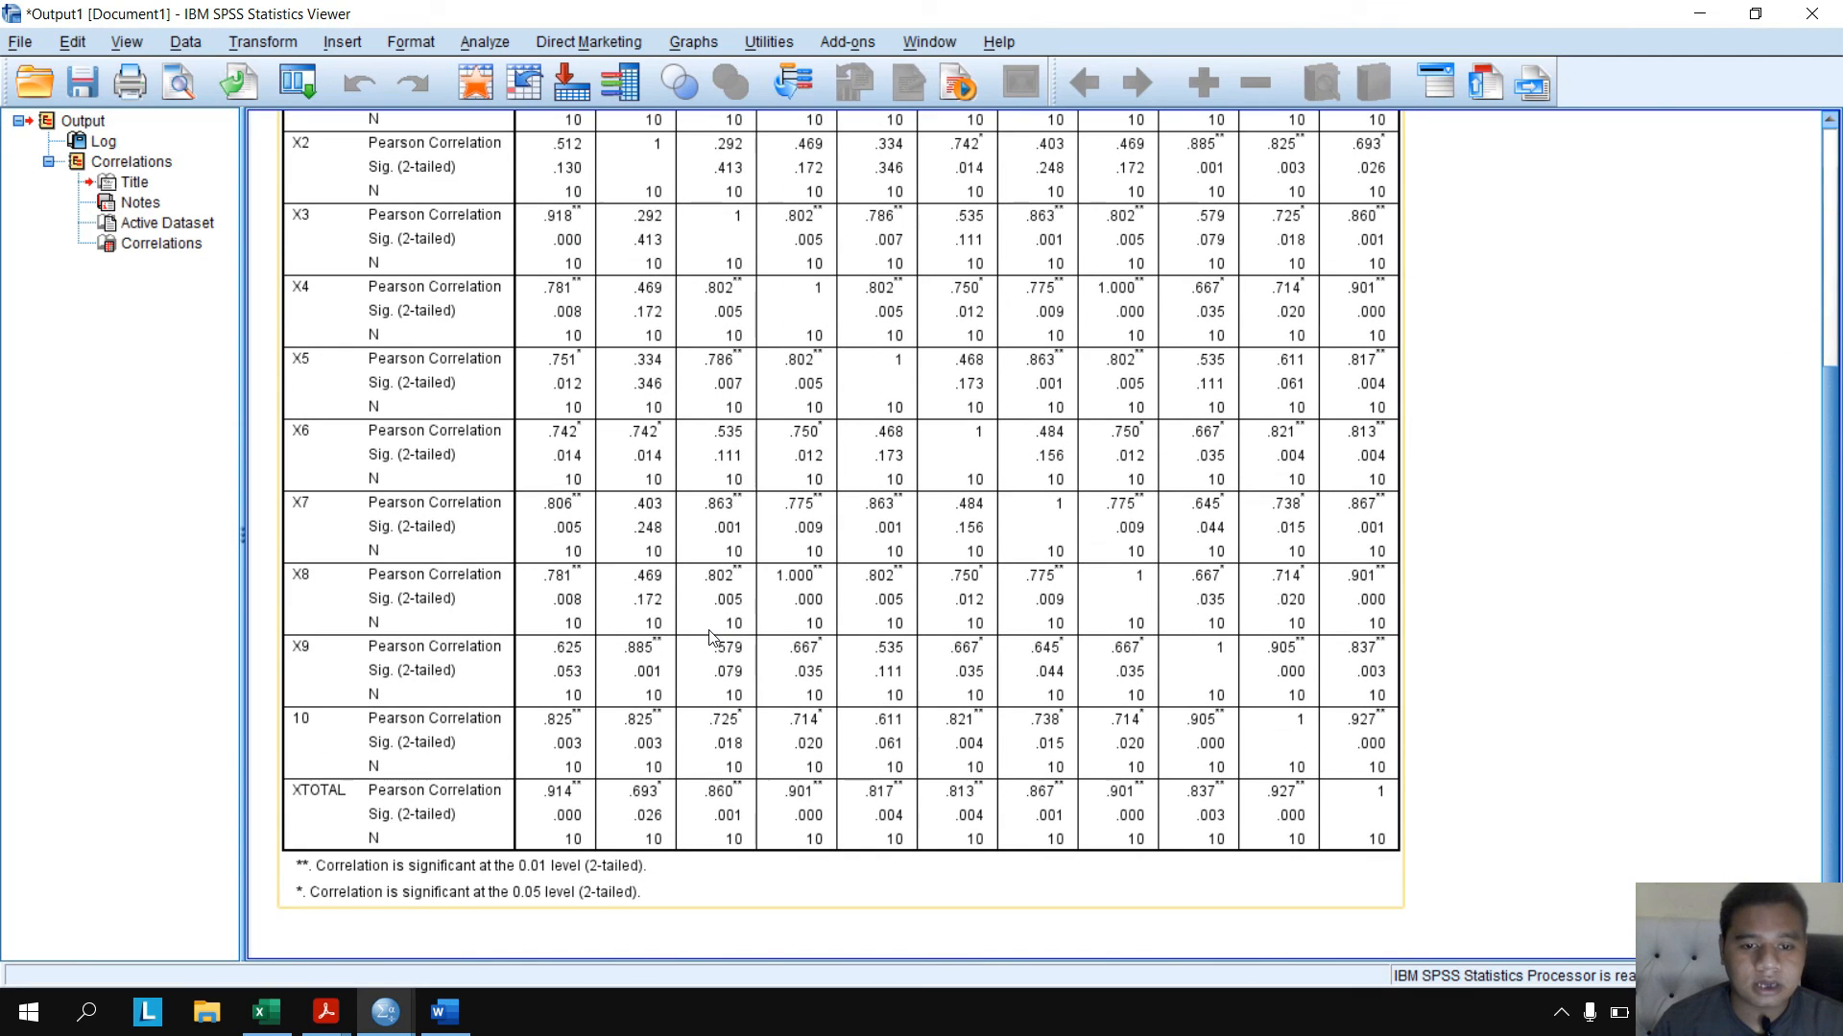
{"action": "right_click", "coordinate": [600, 480]}
{"action": "left_click", "coordinate": [625, 522]}
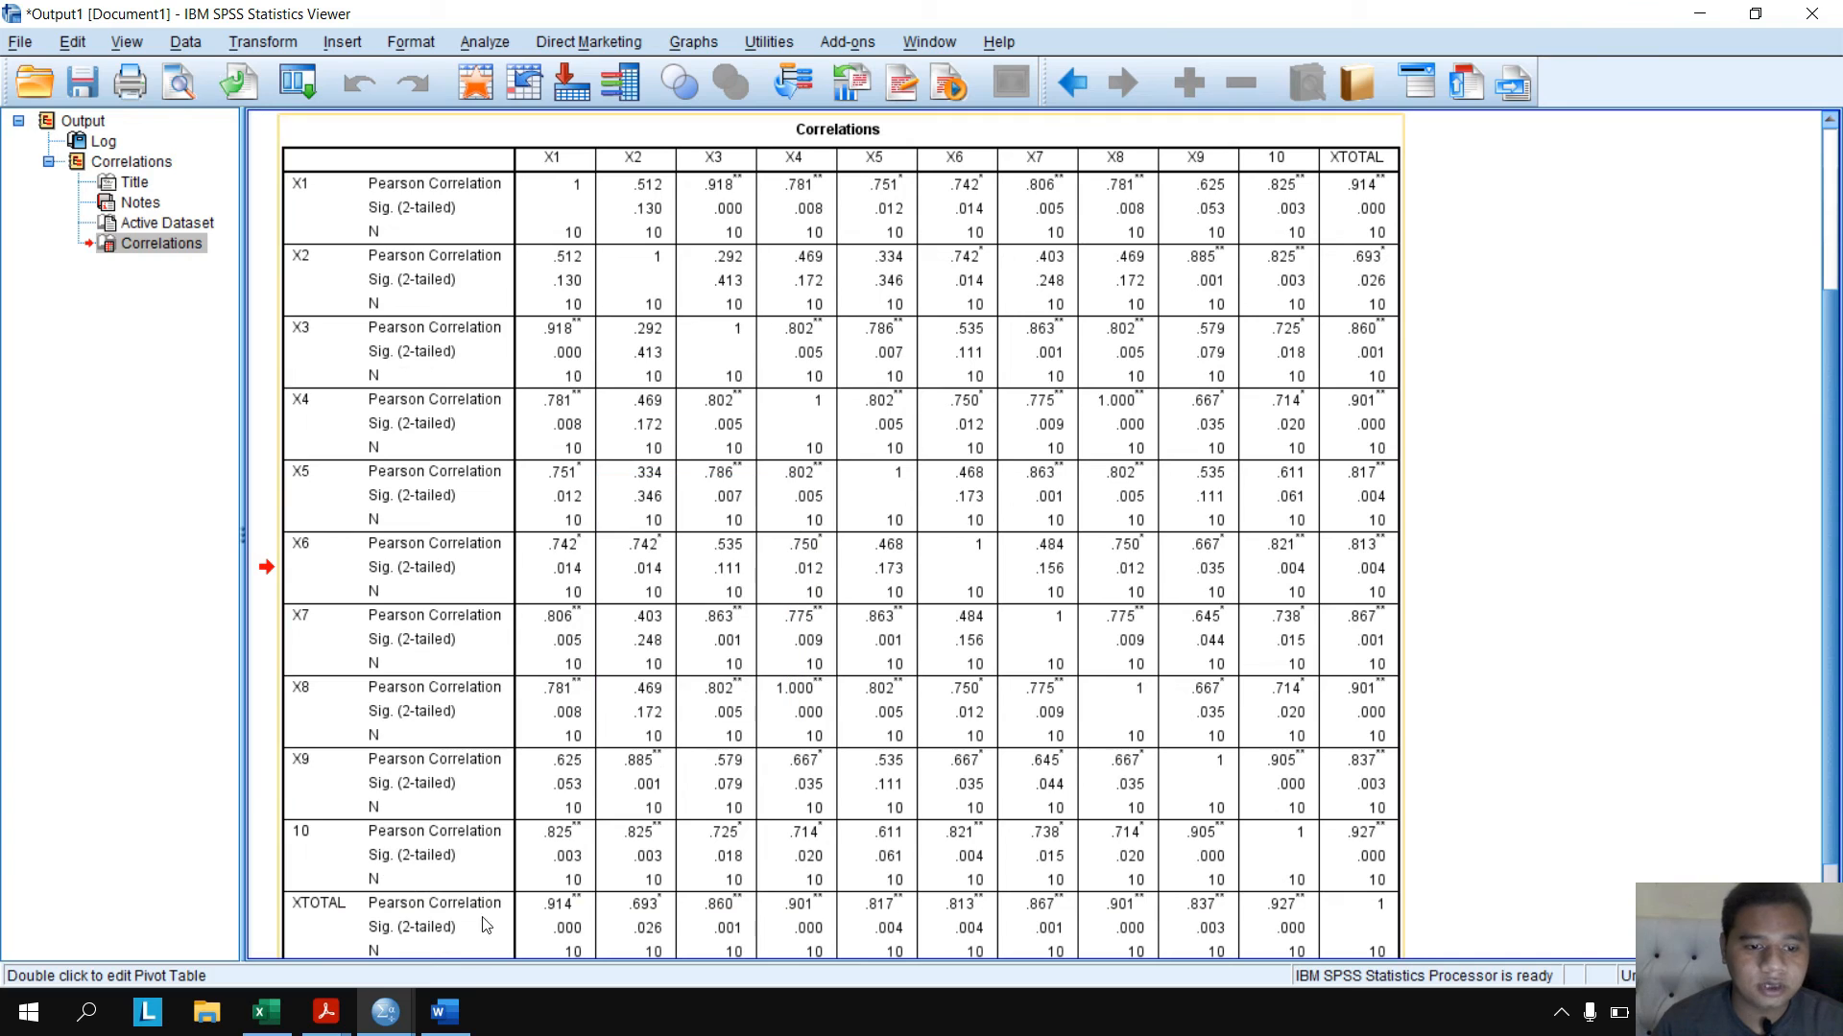
{"action": "left_click", "coordinate": [444, 1011]}
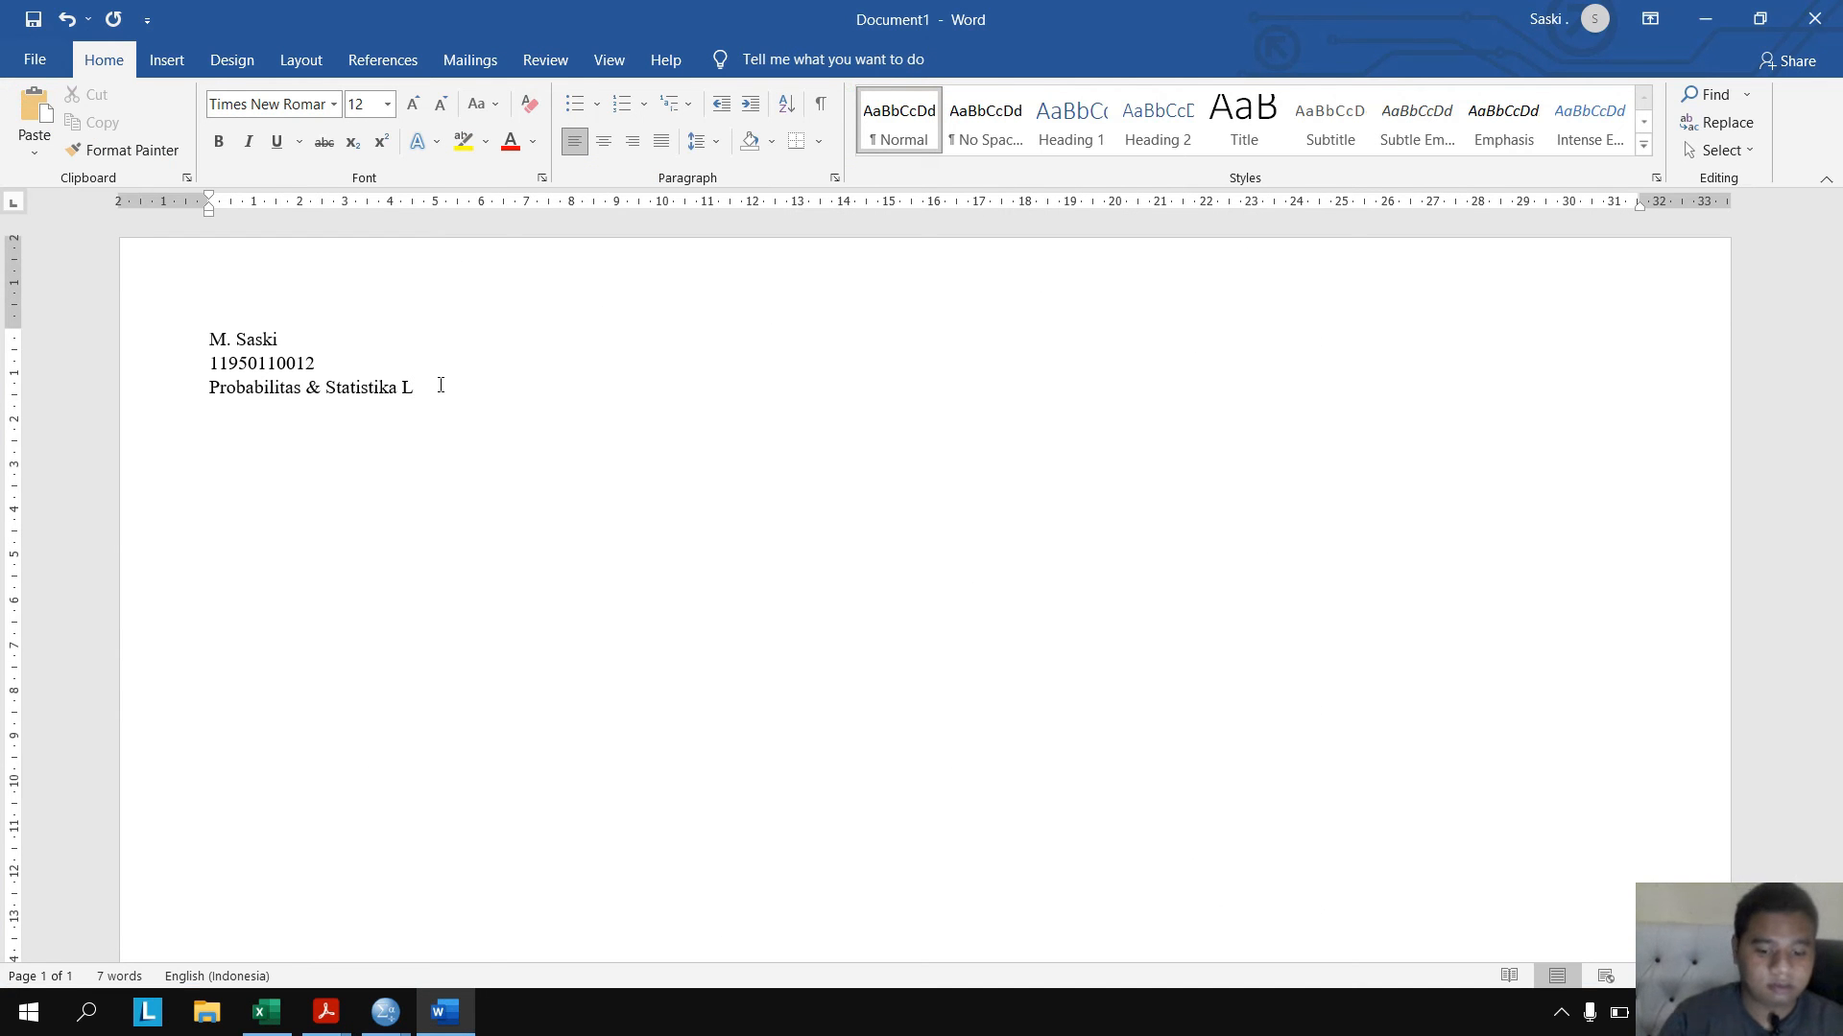
{"action": "key", "text": "ctrl+v"}
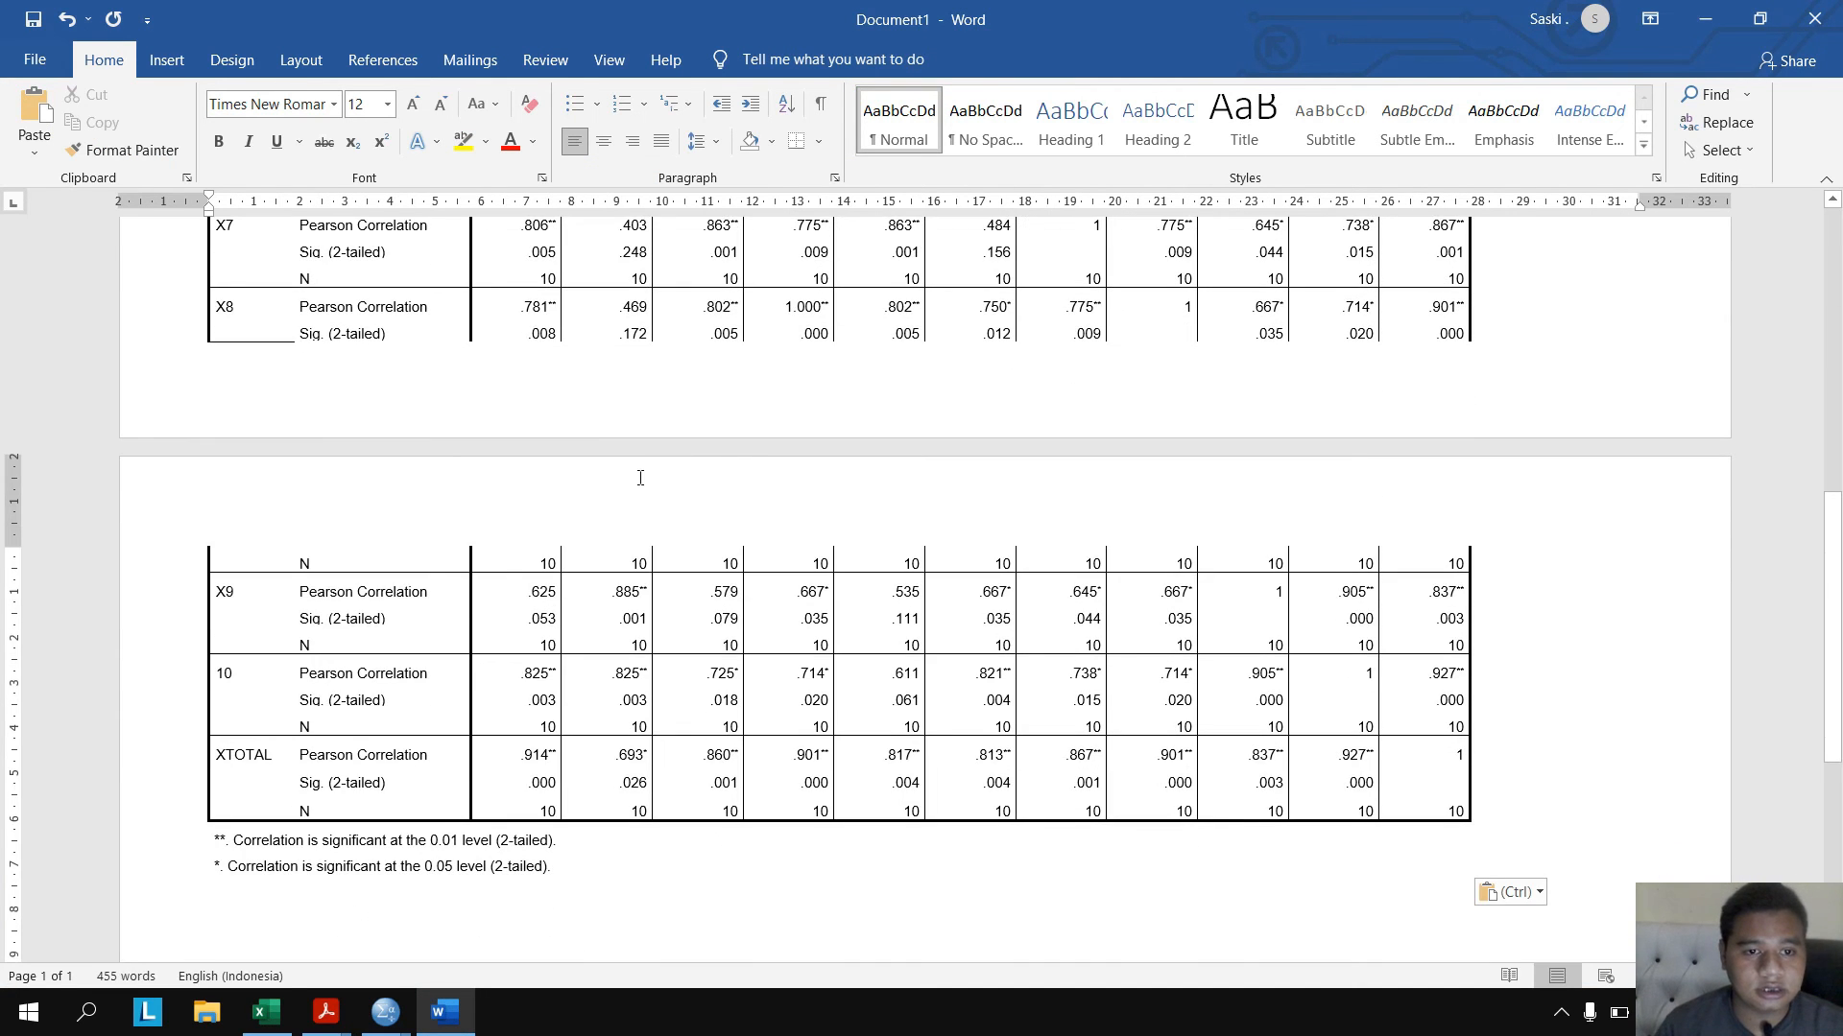
{"action": "scroll", "coordinate": [640, 478], "scroll_direction": "up", "scroll_amount": 1}
{"action": "scroll", "coordinate": [390, 357], "scroll_direction": "up", "scroll_amount": 2}
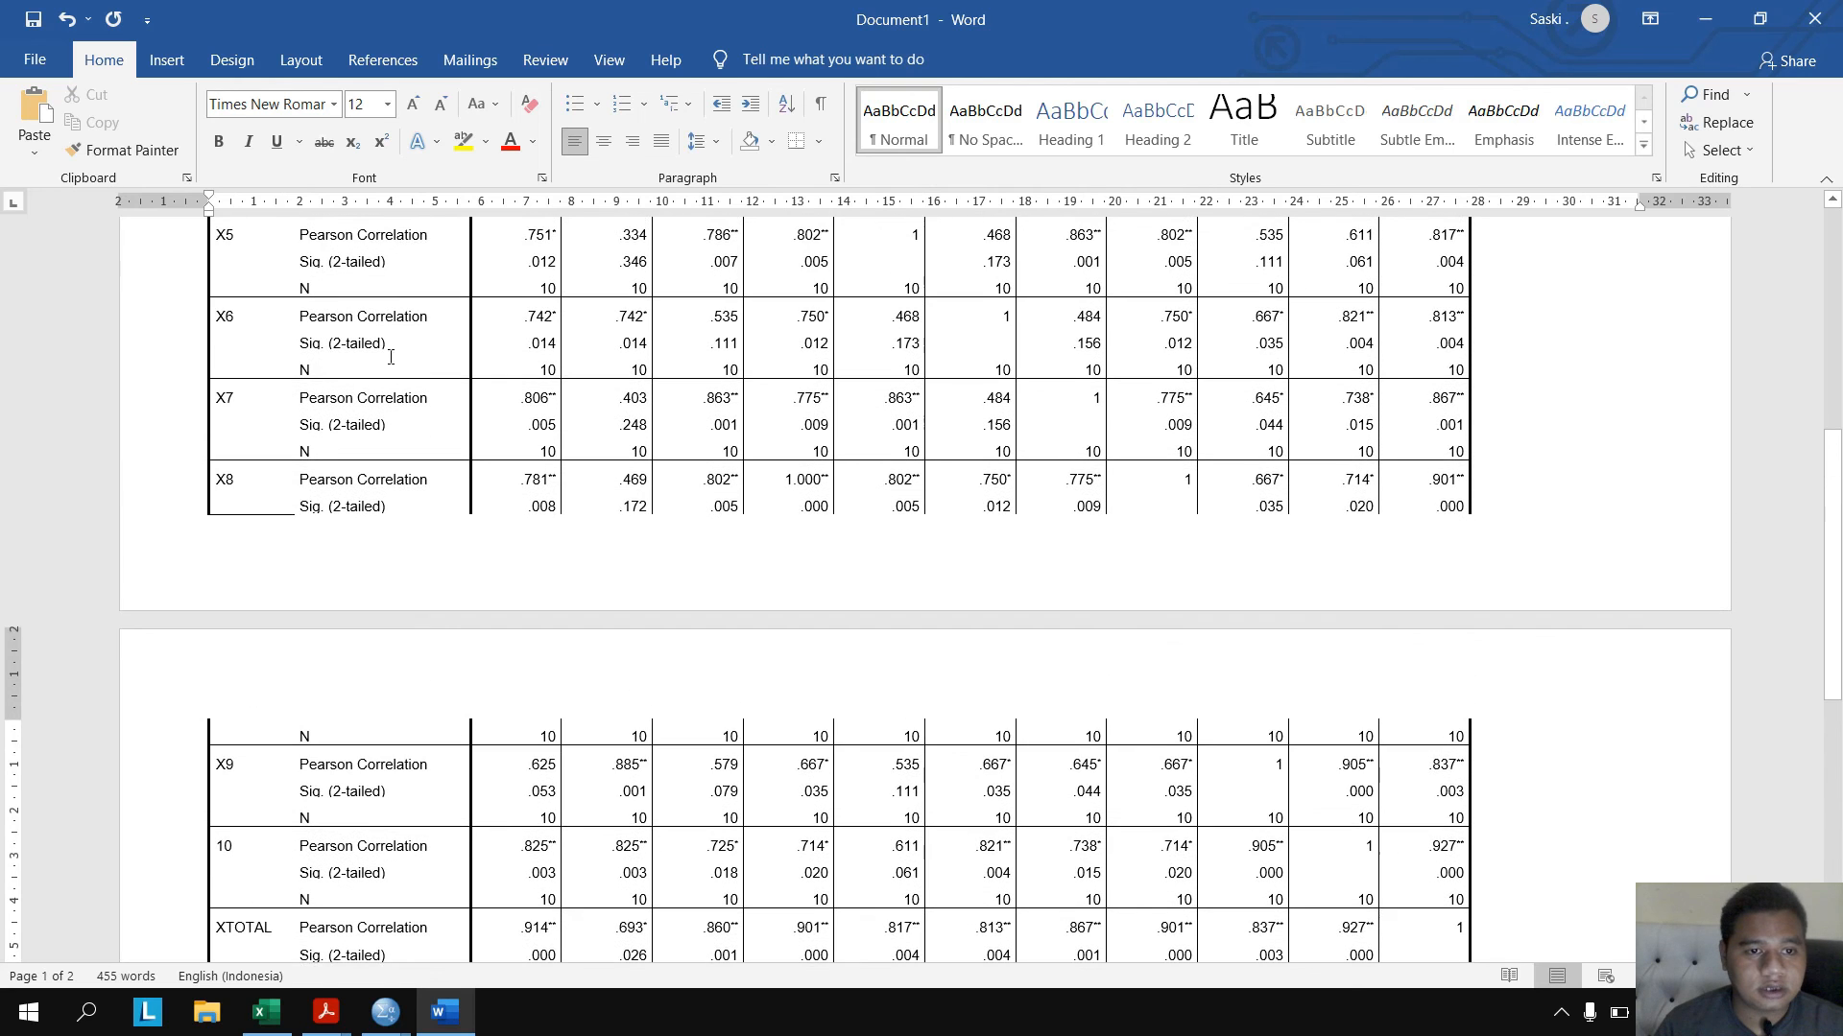
{"action": "scroll", "coordinate": [502, 487], "scroll_direction": "up", "scroll_amount": 10}
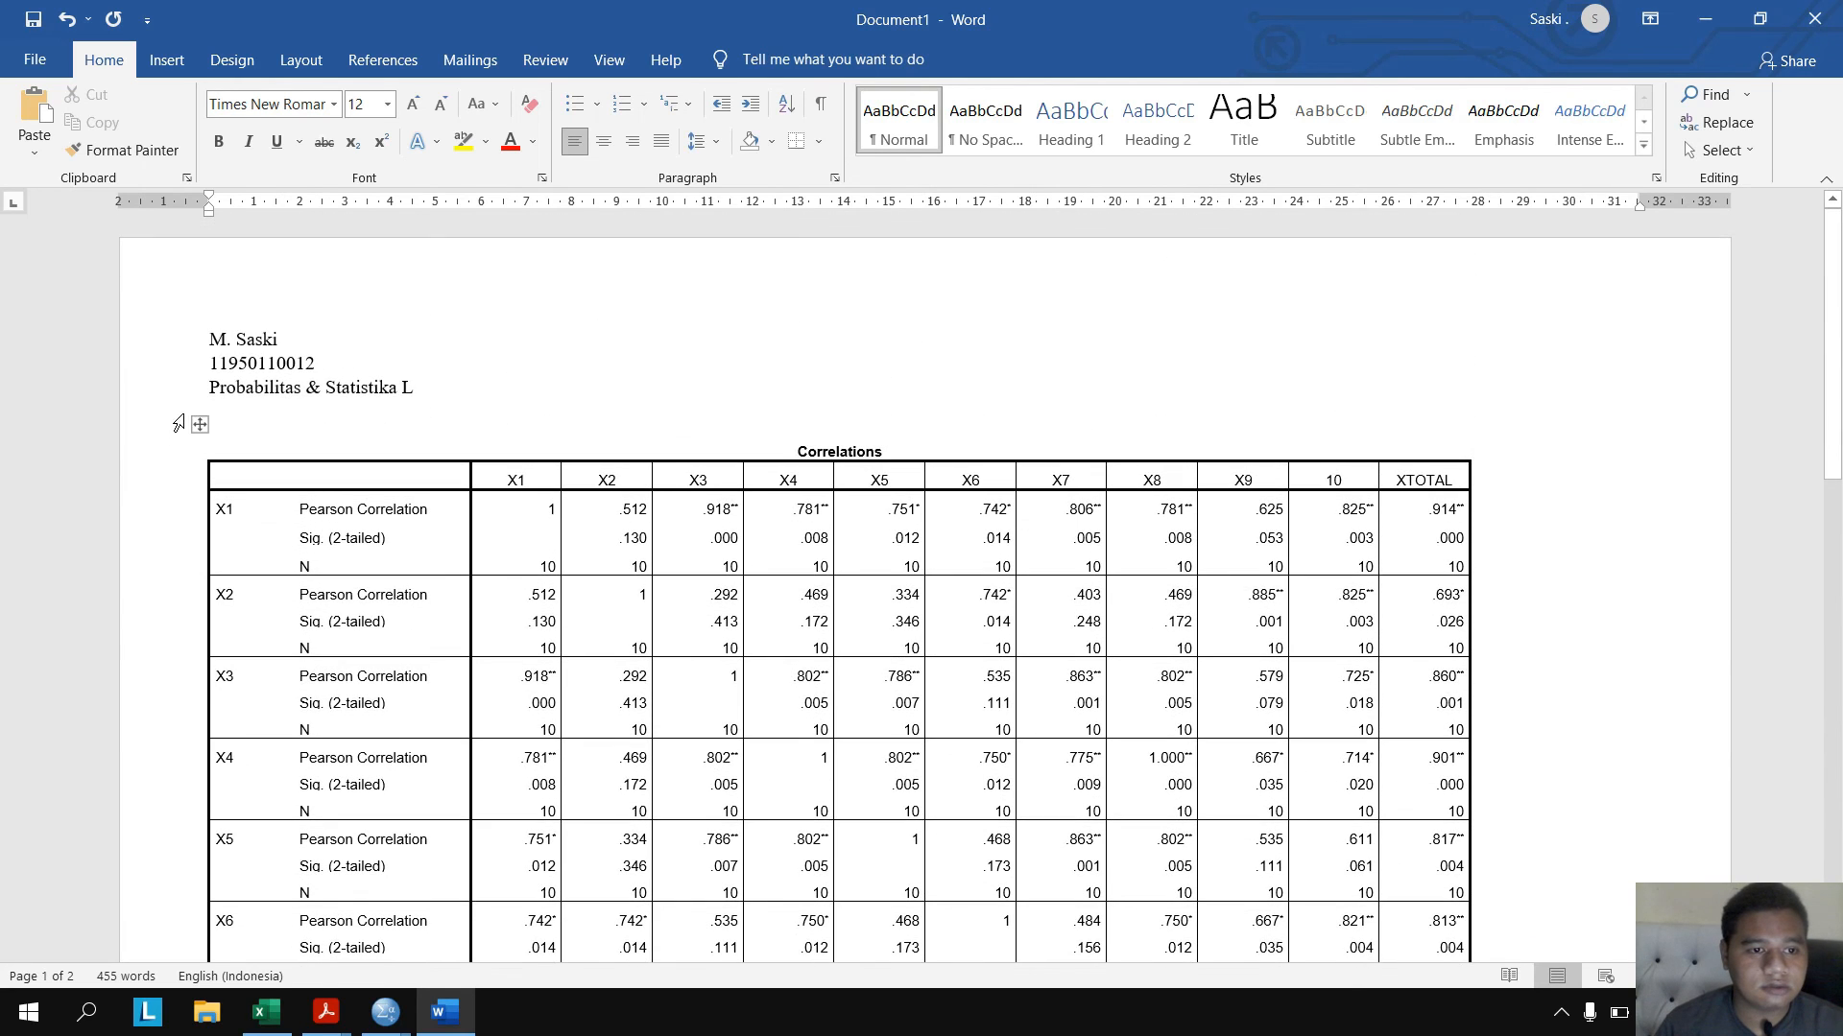
- Paste the prepared results over the whole correlations table, with red XTOTAL significance values and the Analisis notes on questions 1 and 2
{"action": "left_click", "coordinate": [199, 425]}
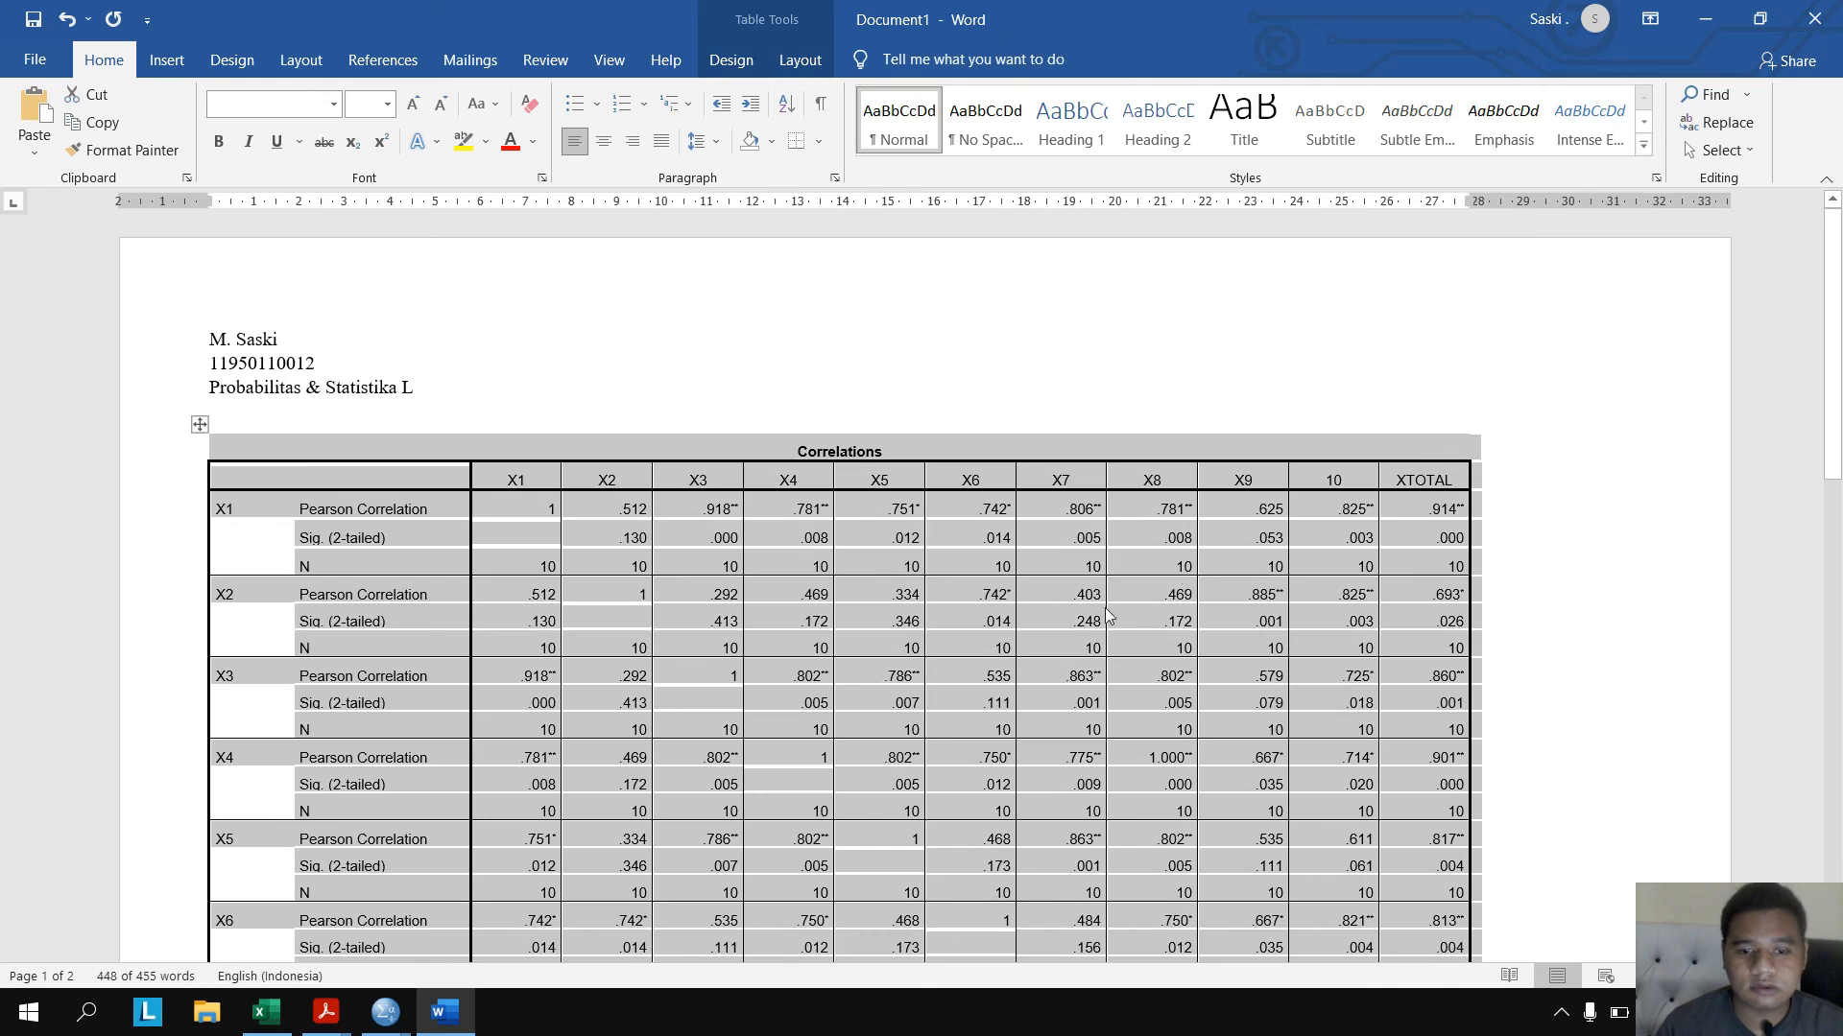
{"action": "scroll", "coordinate": [1077, 659], "scroll_direction": "down", "scroll_amount": 3}
{"action": "scroll", "coordinate": [1076, 658], "scroll_direction": "down", "scroll_amount": 14}
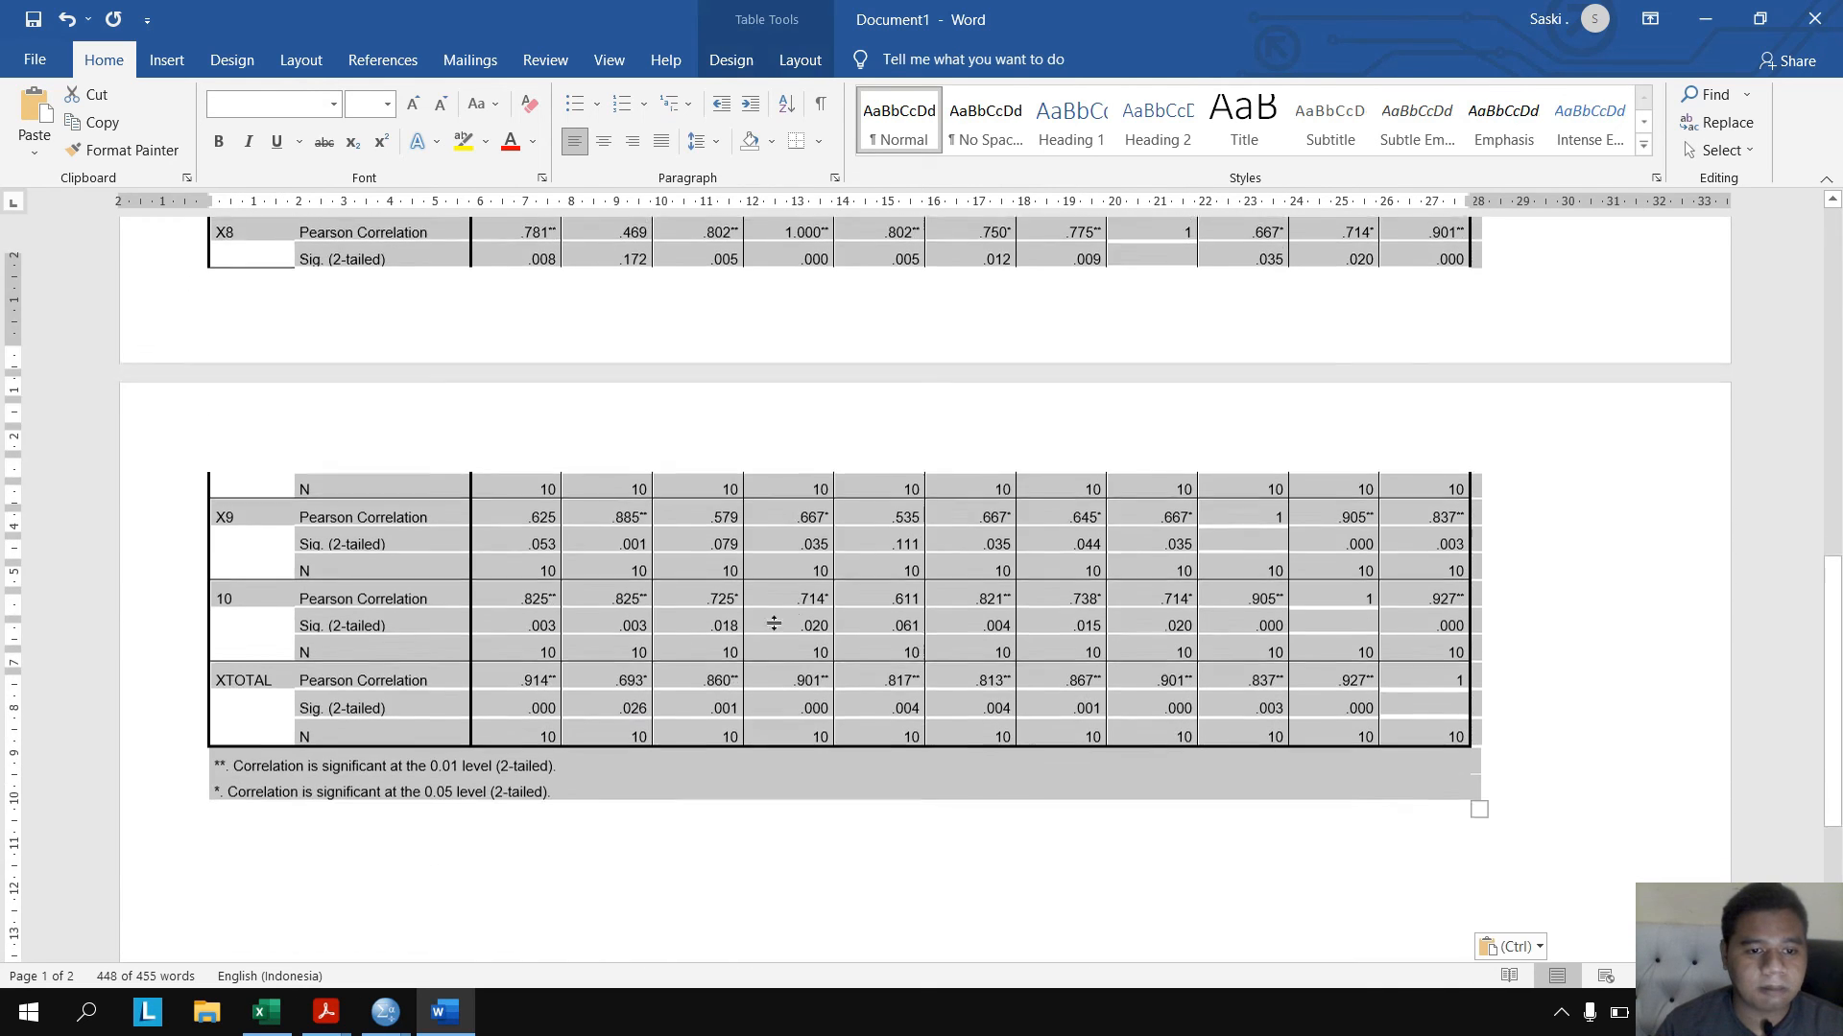
{"action": "key", "text": "ctrl+v"}
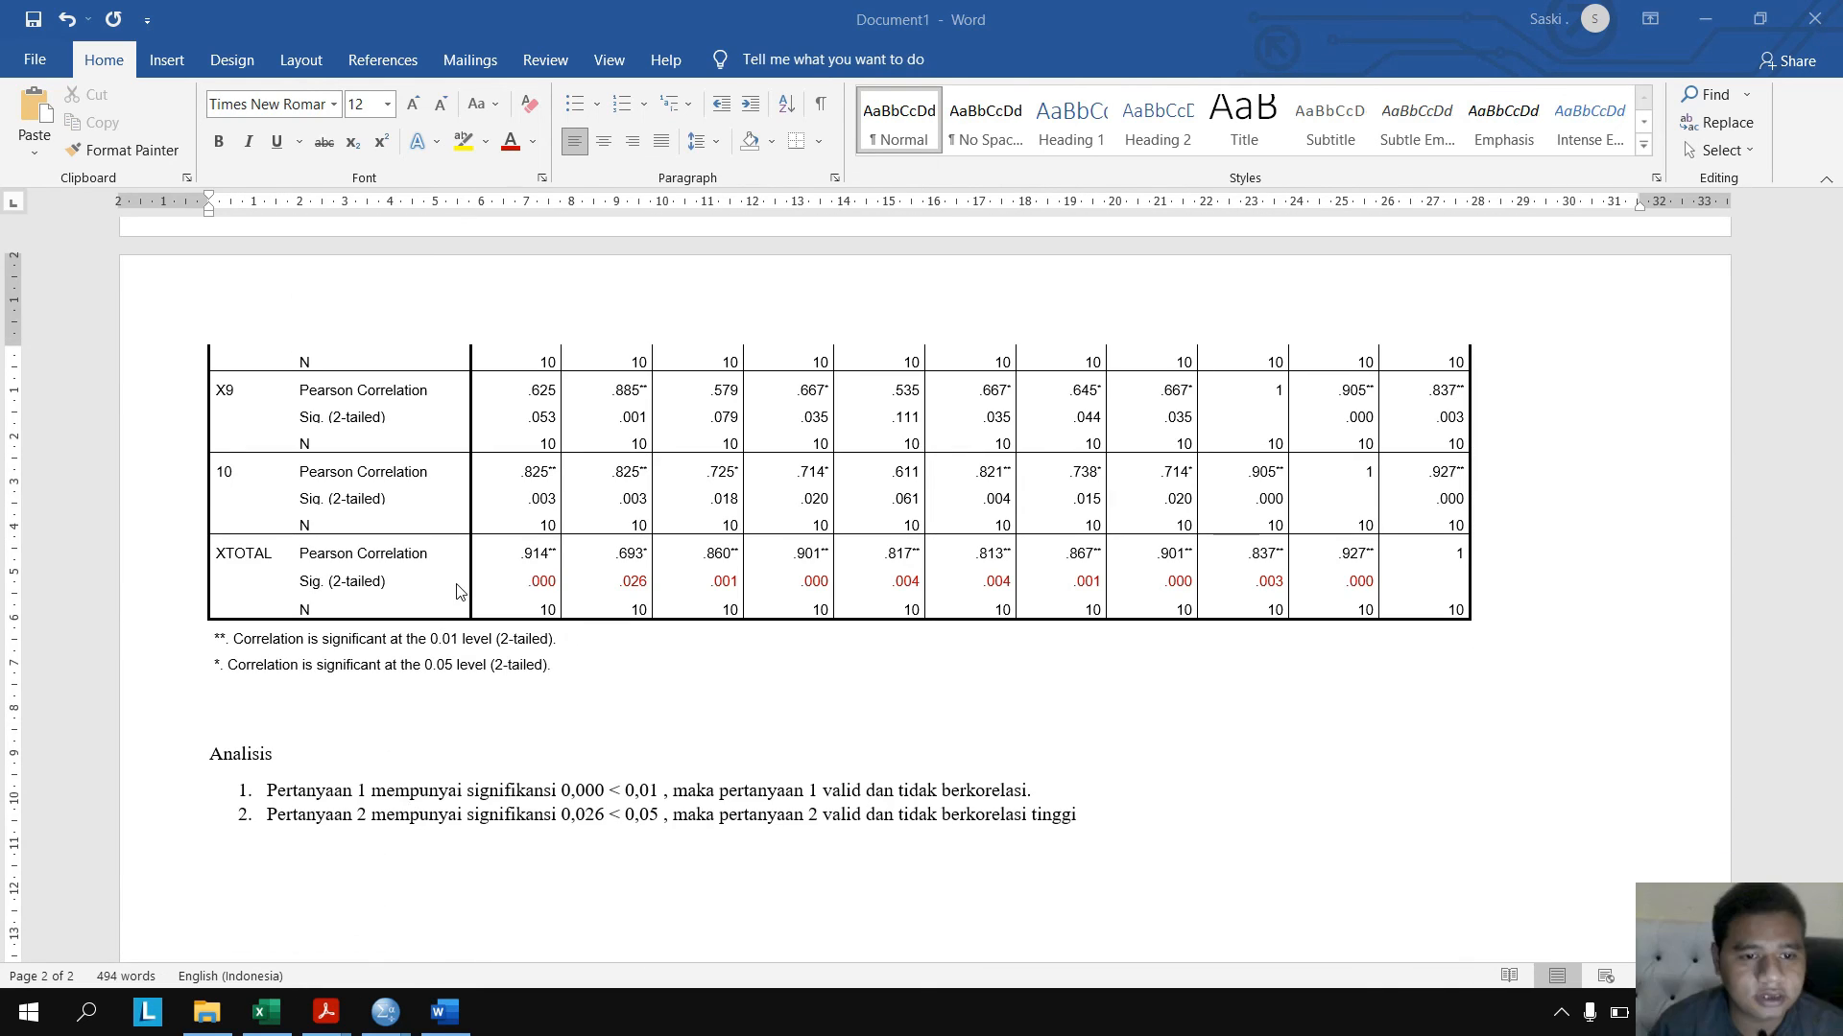
- Compare the XTOTAL significance values of the first questions with the two numbered statements under Analisis
{"action": "left_click", "coordinate": [531, 582]}
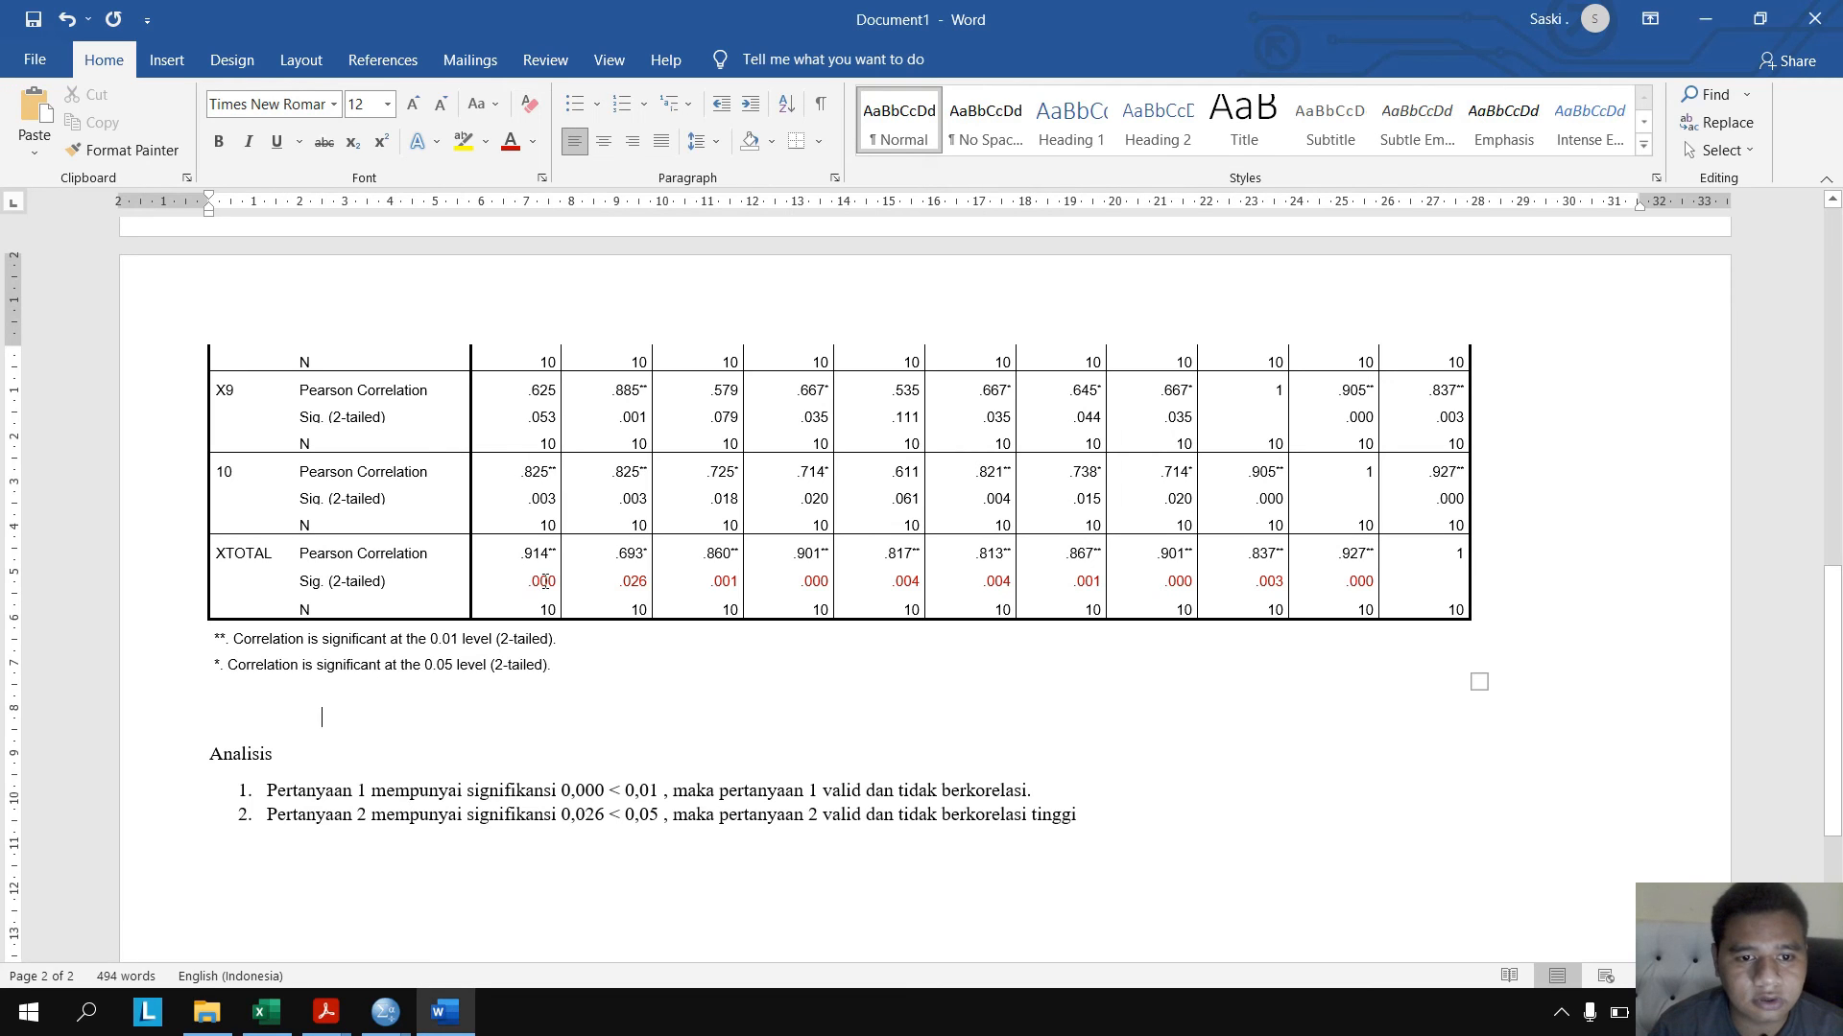
{"action": "left_click", "coordinate": [544, 583]}
{"action": "left_click_drag", "start_coordinate": [523, 583], "coordinate": [816, 583]}
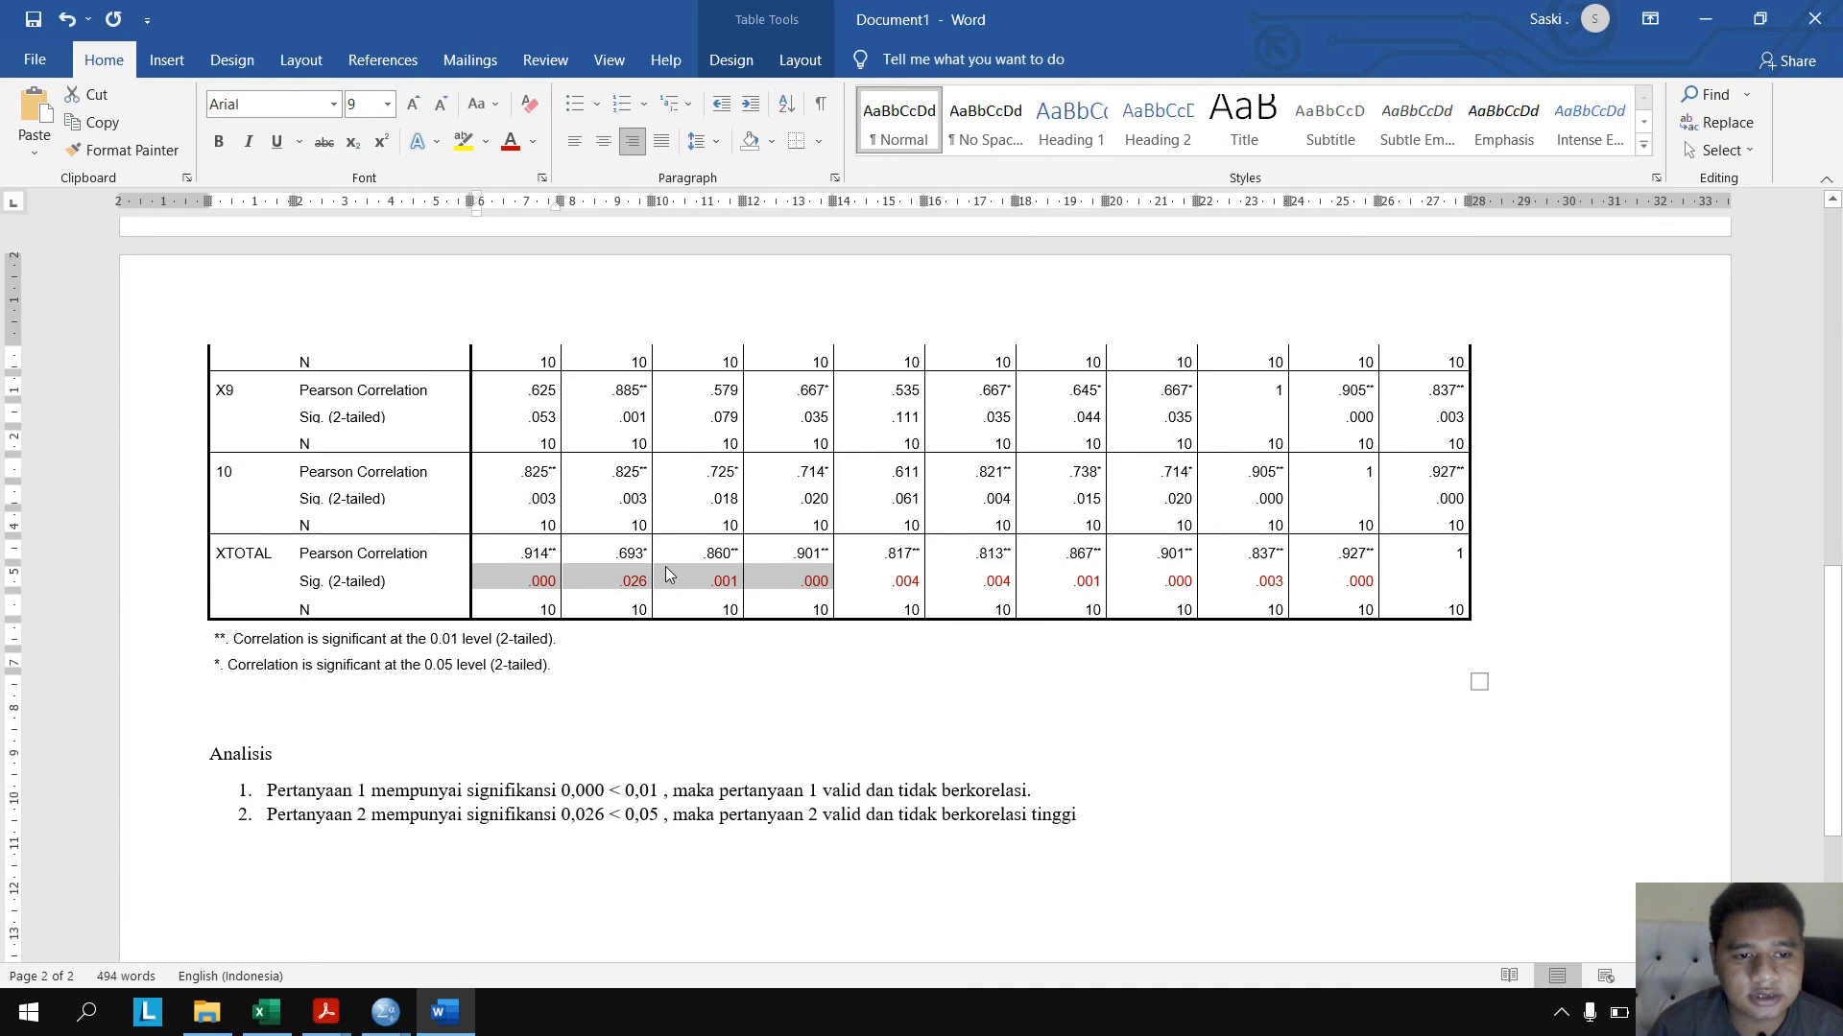
{"action": "left_click", "coordinate": [533, 583]}
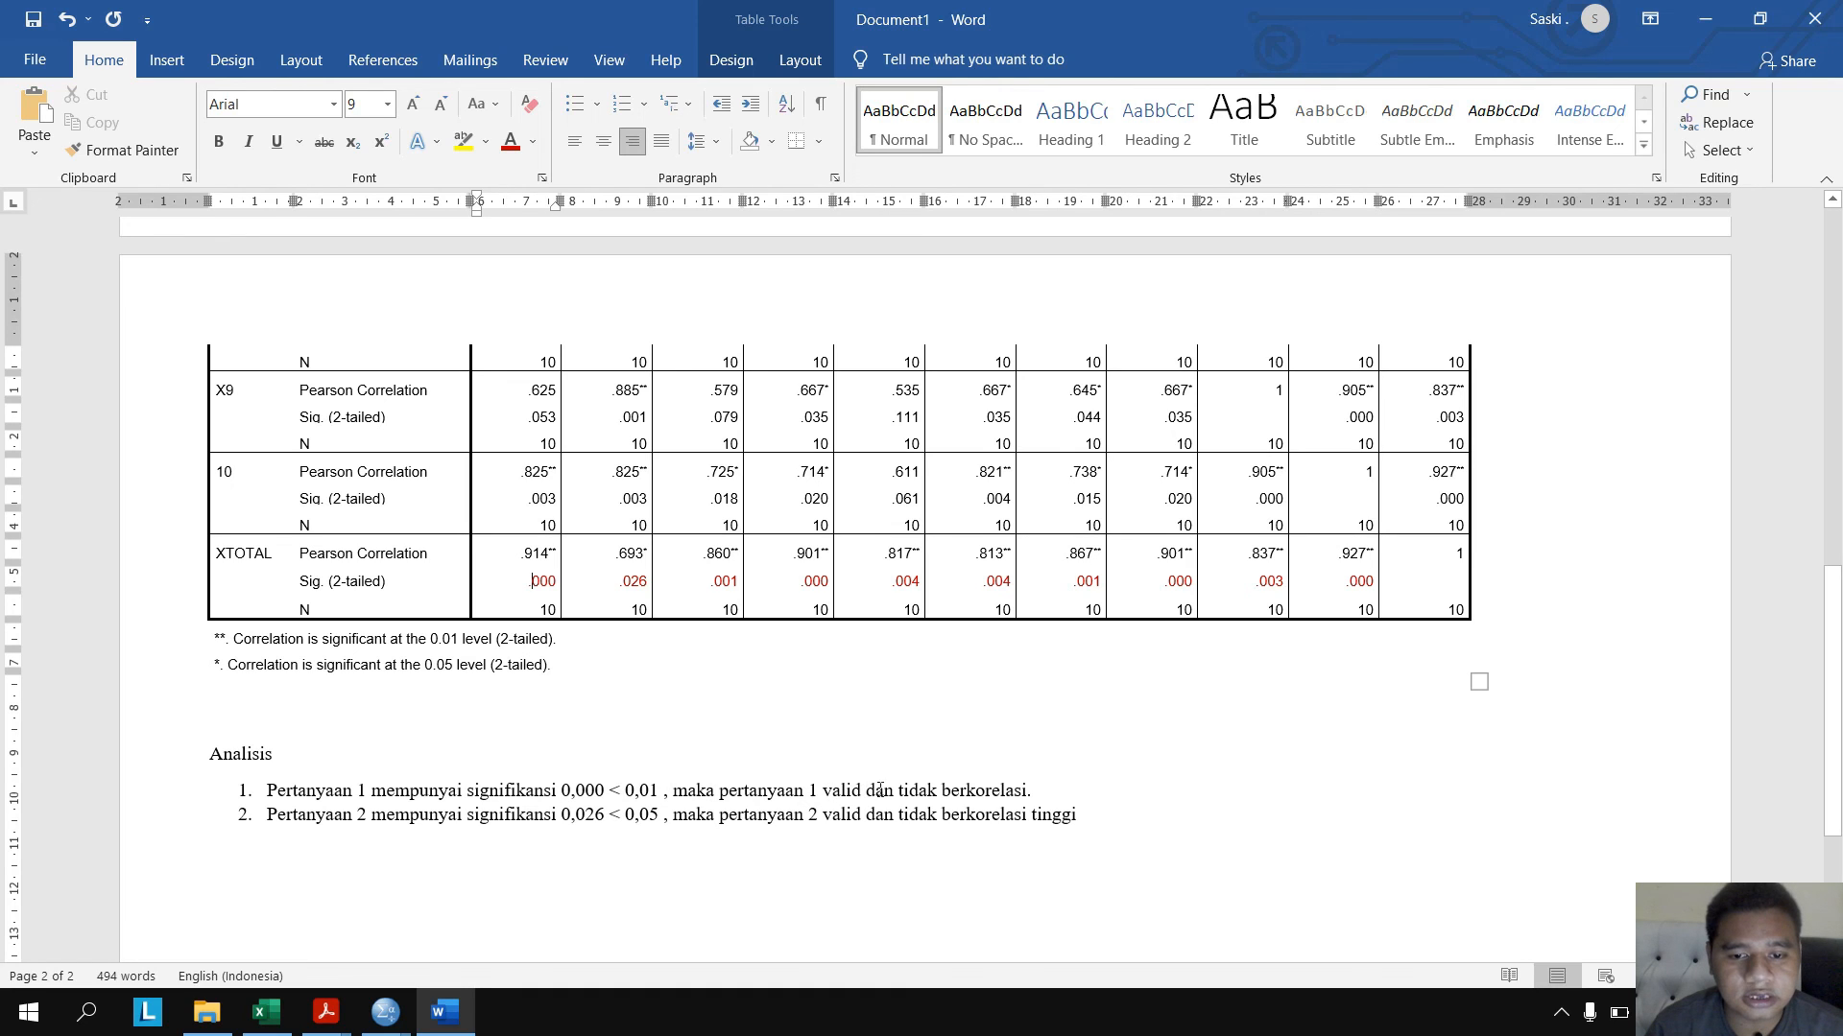
{"action": "left_click_drag", "start_coordinate": [531, 581], "coordinate": [548, 580]}
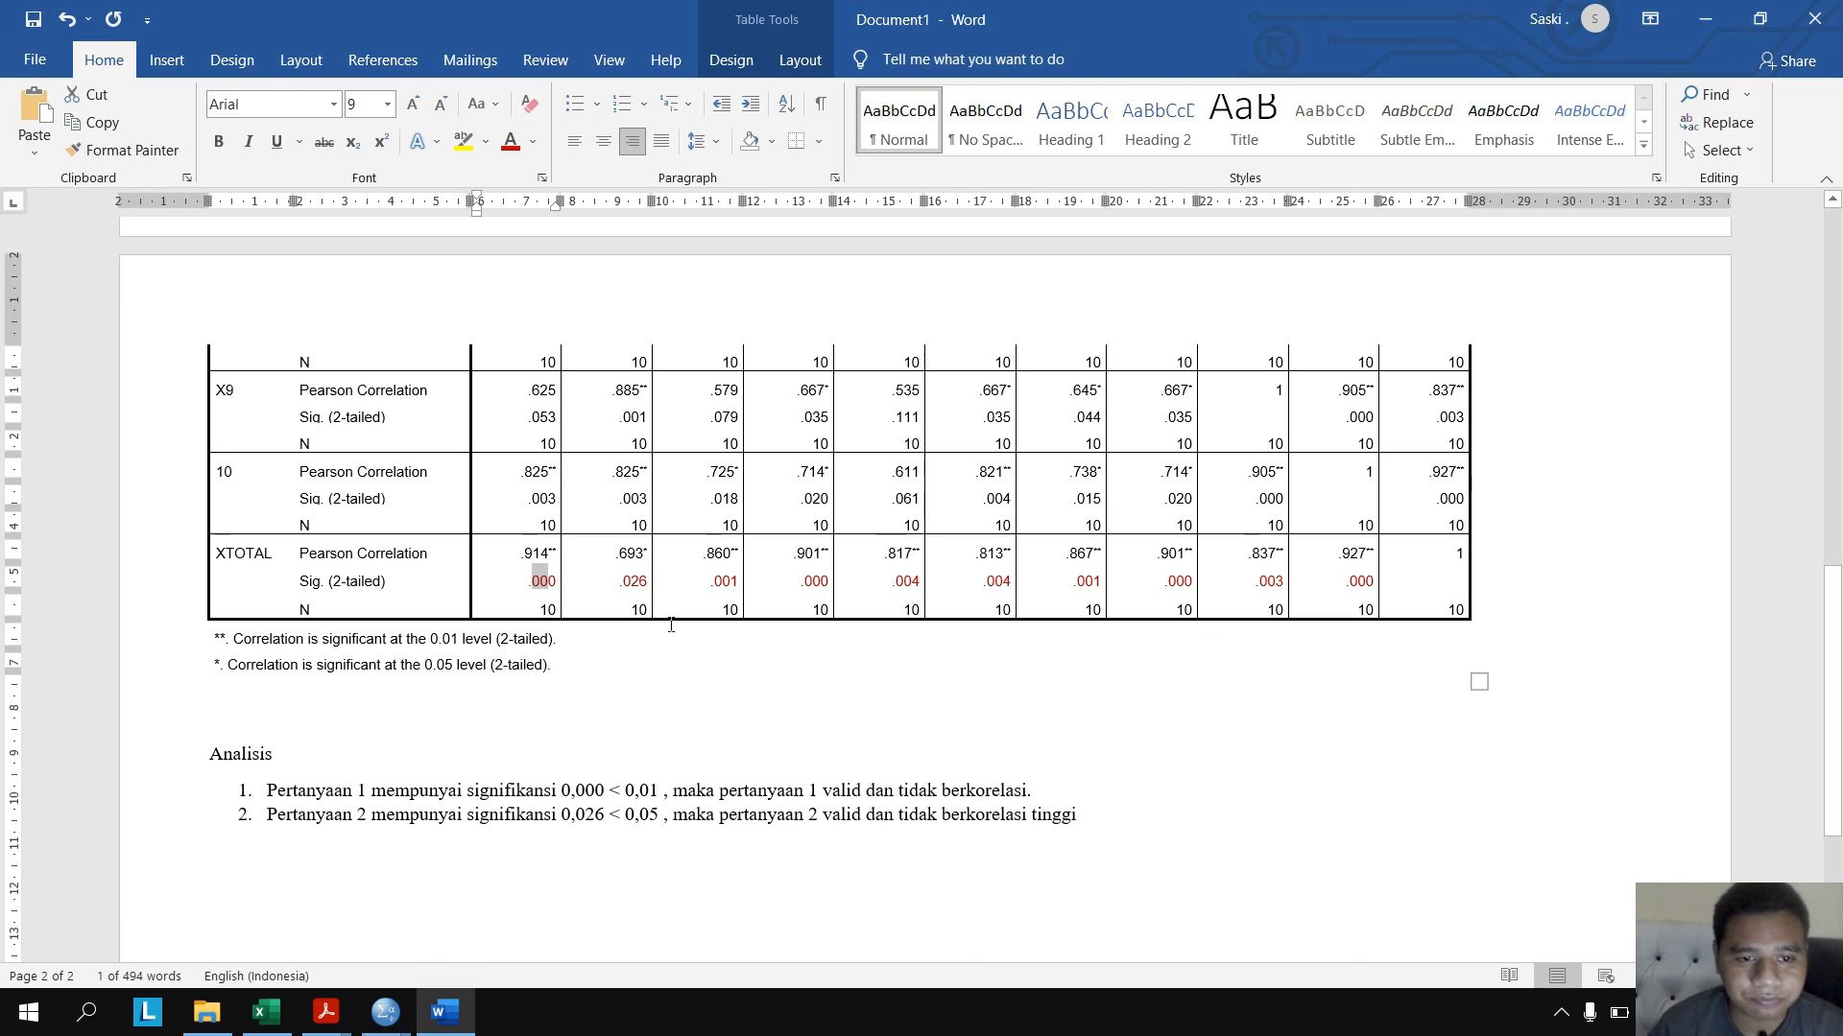
{"action": "left_click", "coordinate": [1130, 815]}
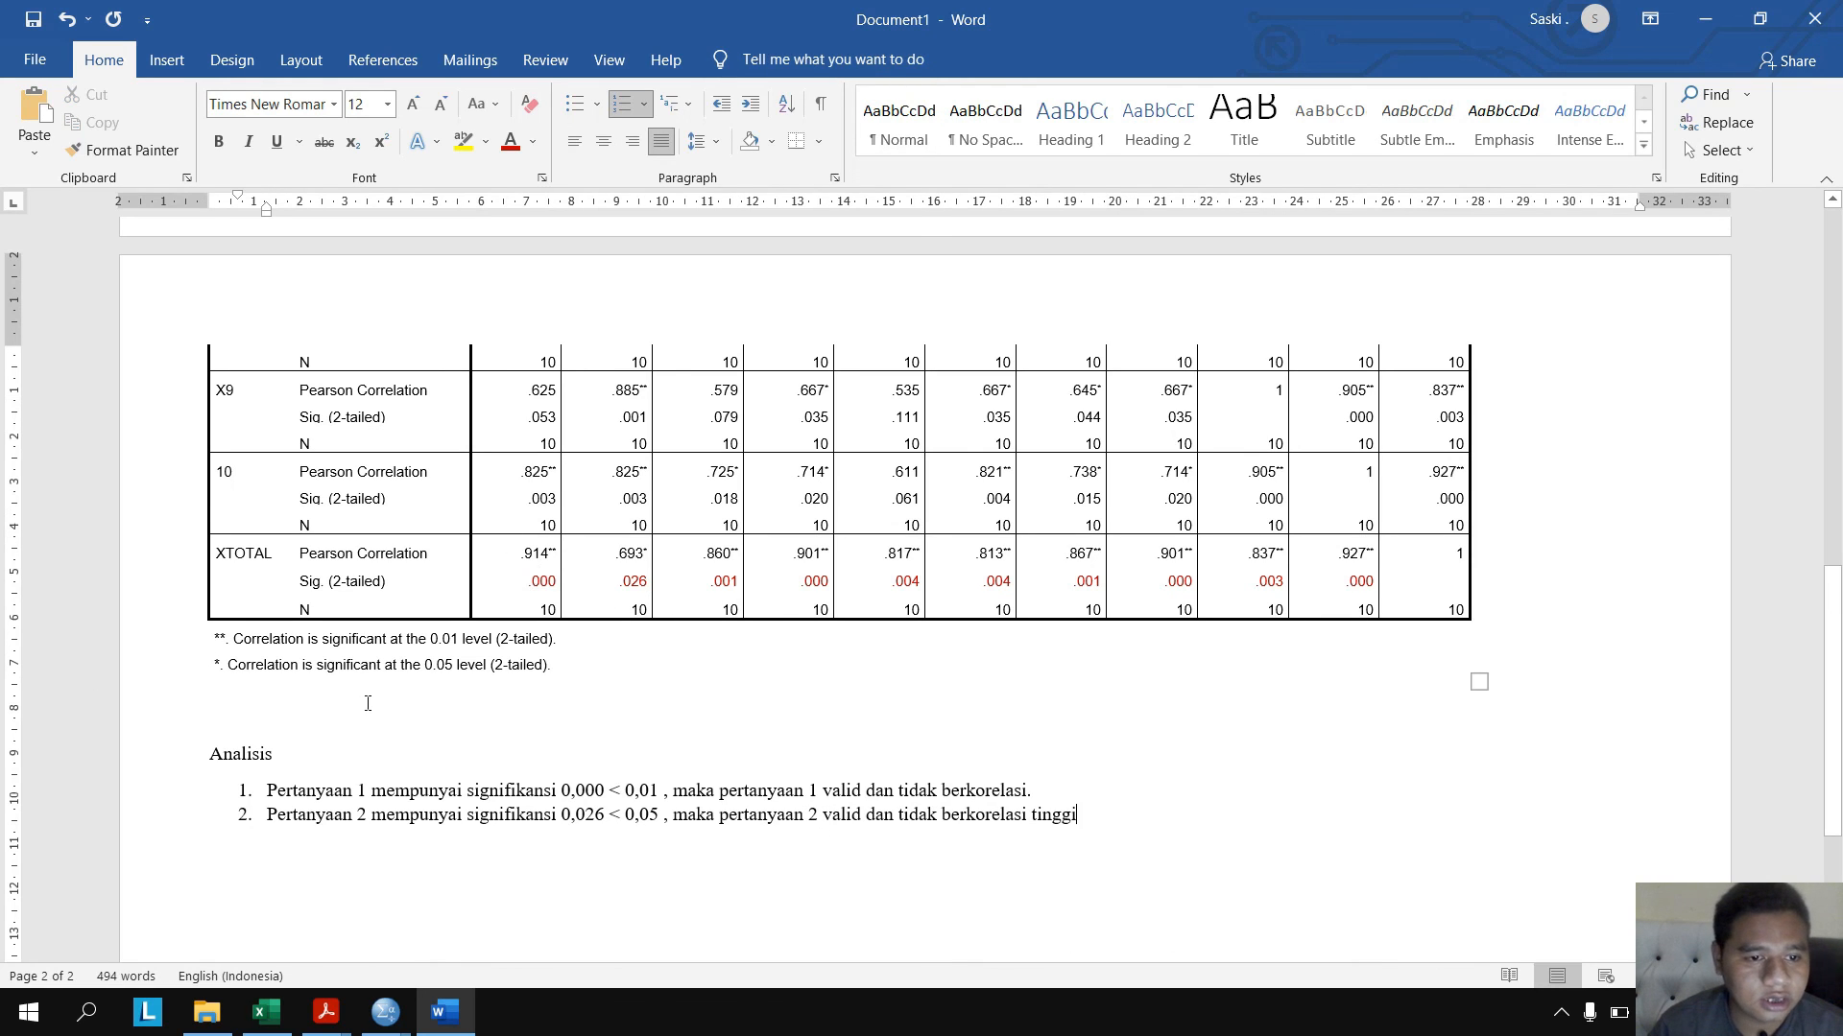
- Change the font colour of the hidden line "Pertanyaan 1 s/d 10 Valid" above Analisis to black
{"action": "left_click", "coordinate": [407, 715]}
{"action": "left_click_drag", "start_coordinate": [439, 716], "coordinate": [210, 722]}
{"action": "left_click", "coordinate": [531, 146]}
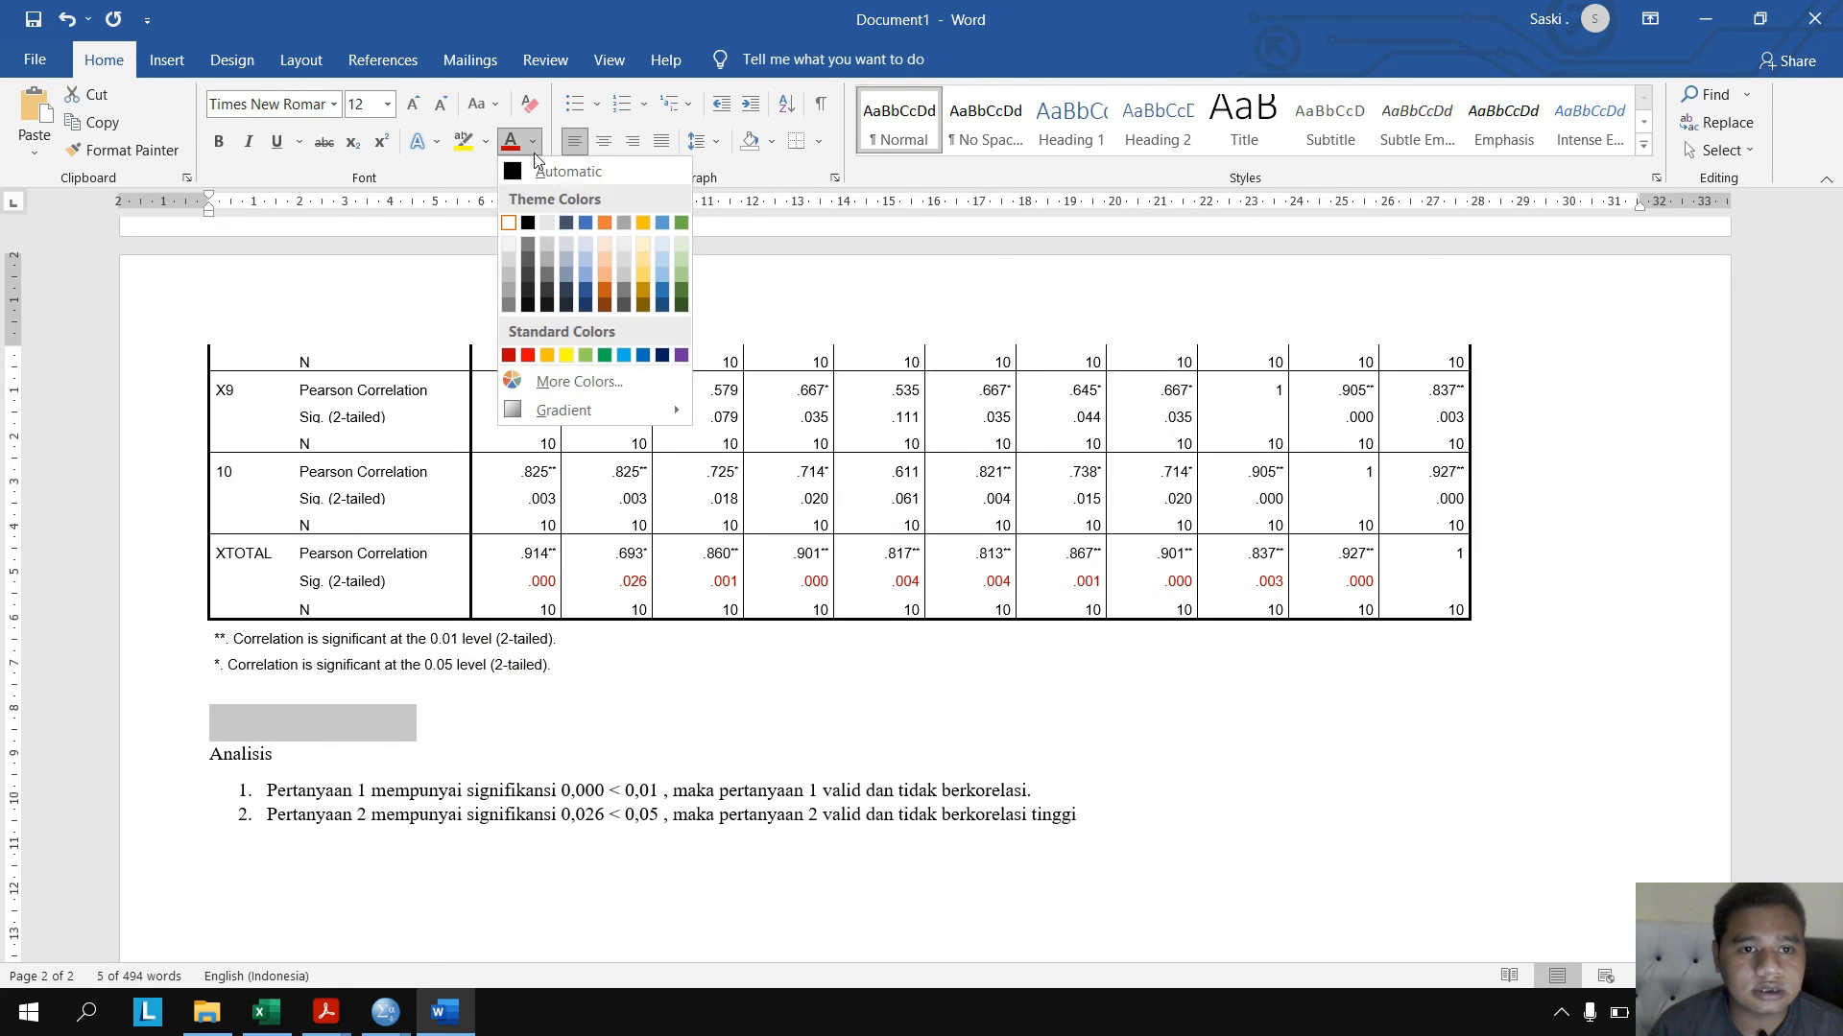
{"action": "left_click", "coordinate": [535, 216]}
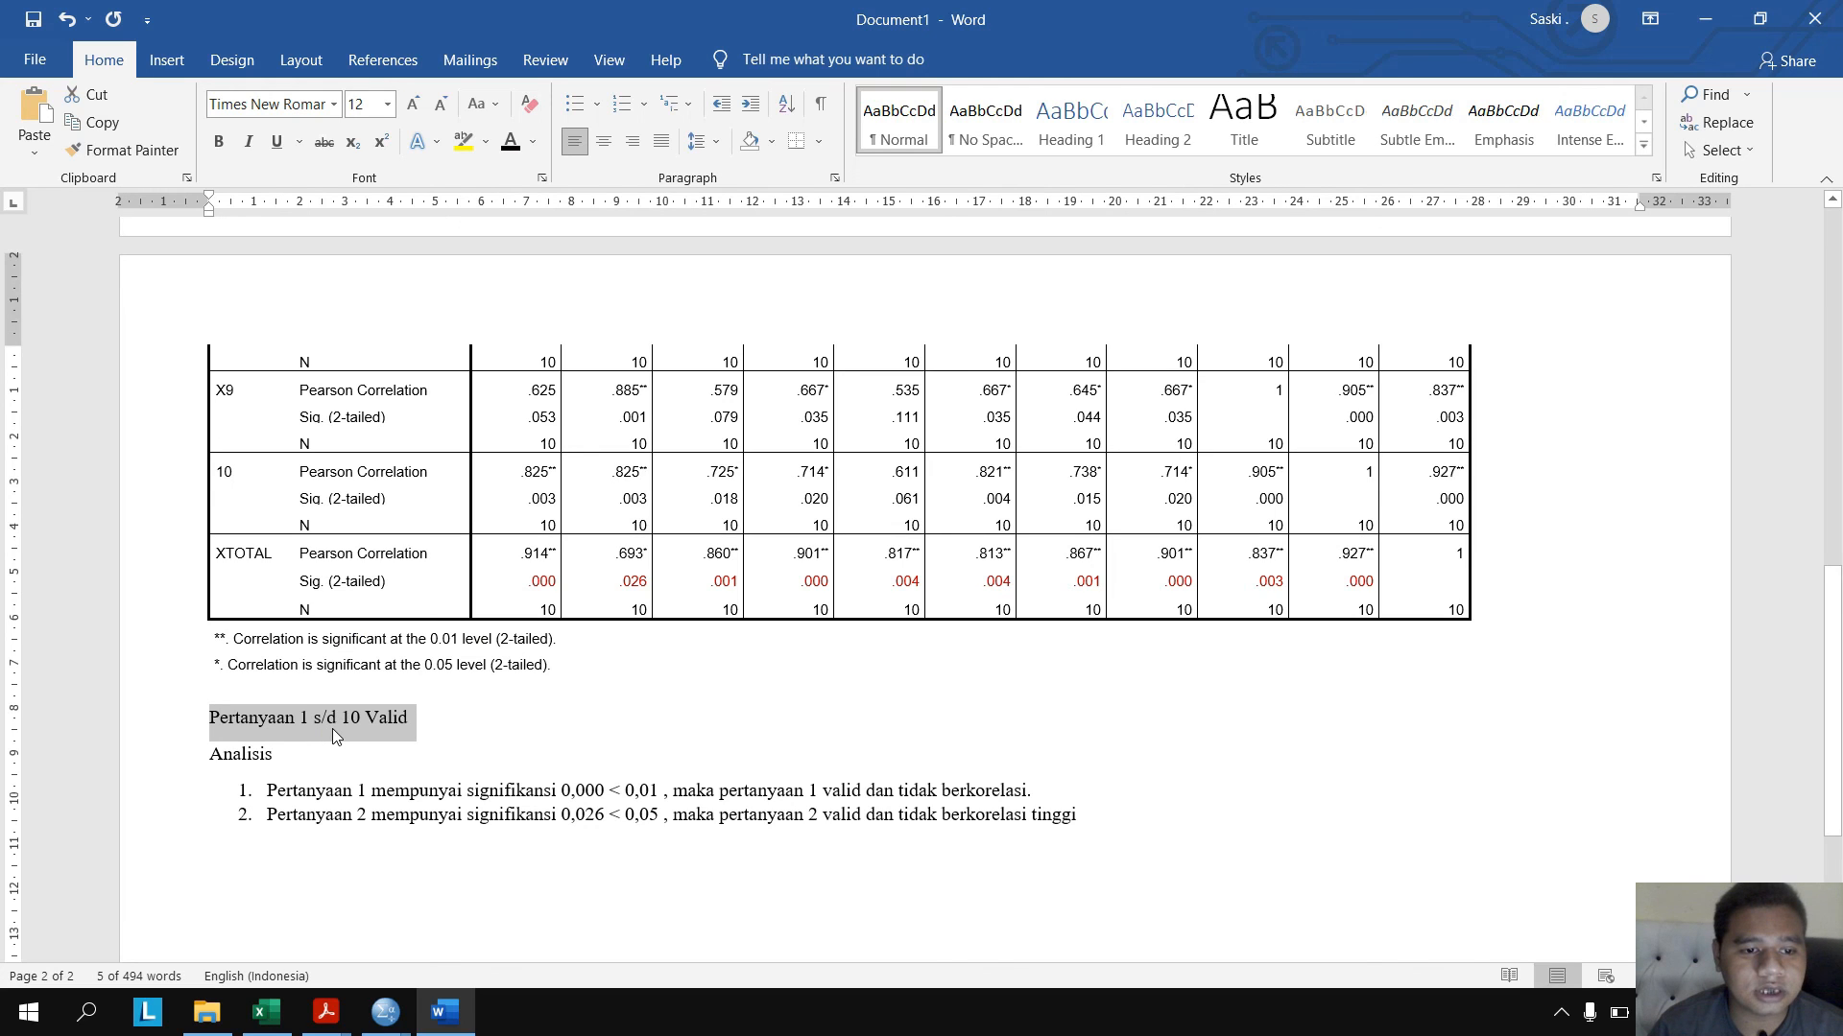
- Examine the significance values of all ten questions in the XTOTAL row to check the validity conclusion
{"action": "left_click", "coordinate": [918, 586]}
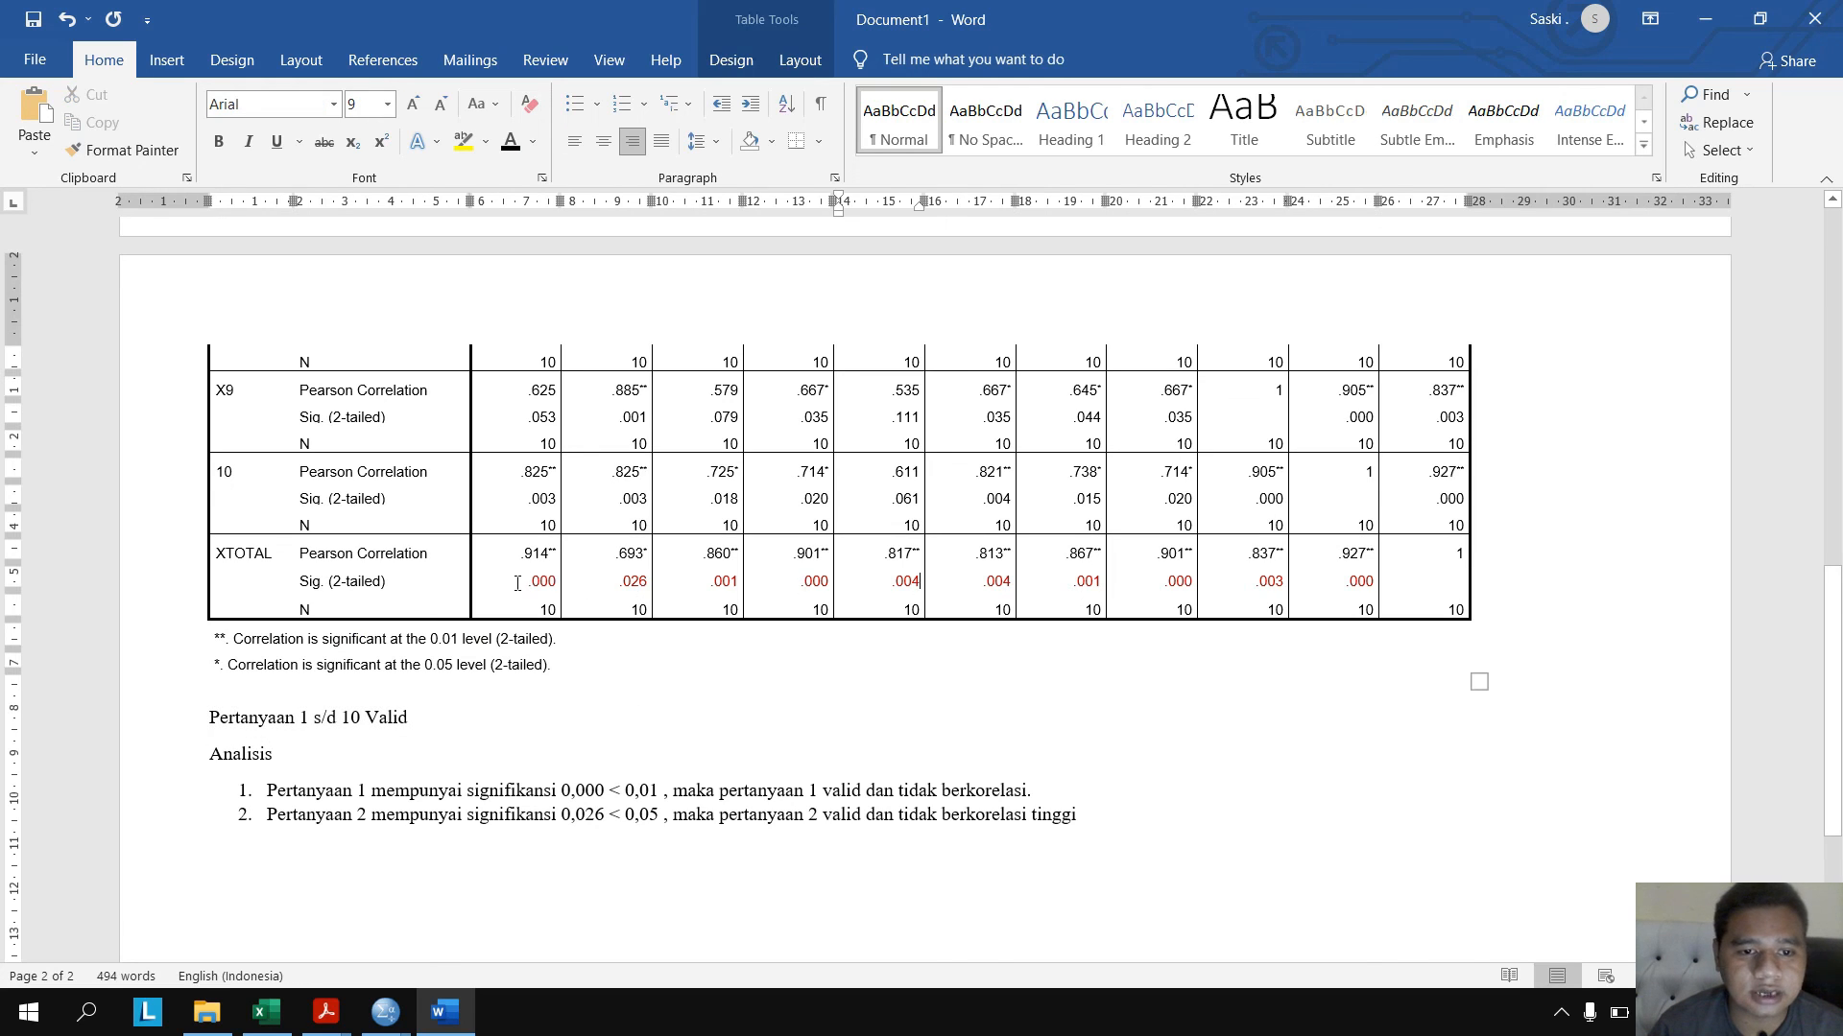
{"action": "left_click_drag", "start_coordinate": [524, 581], "coordinate": [1322, 577]}
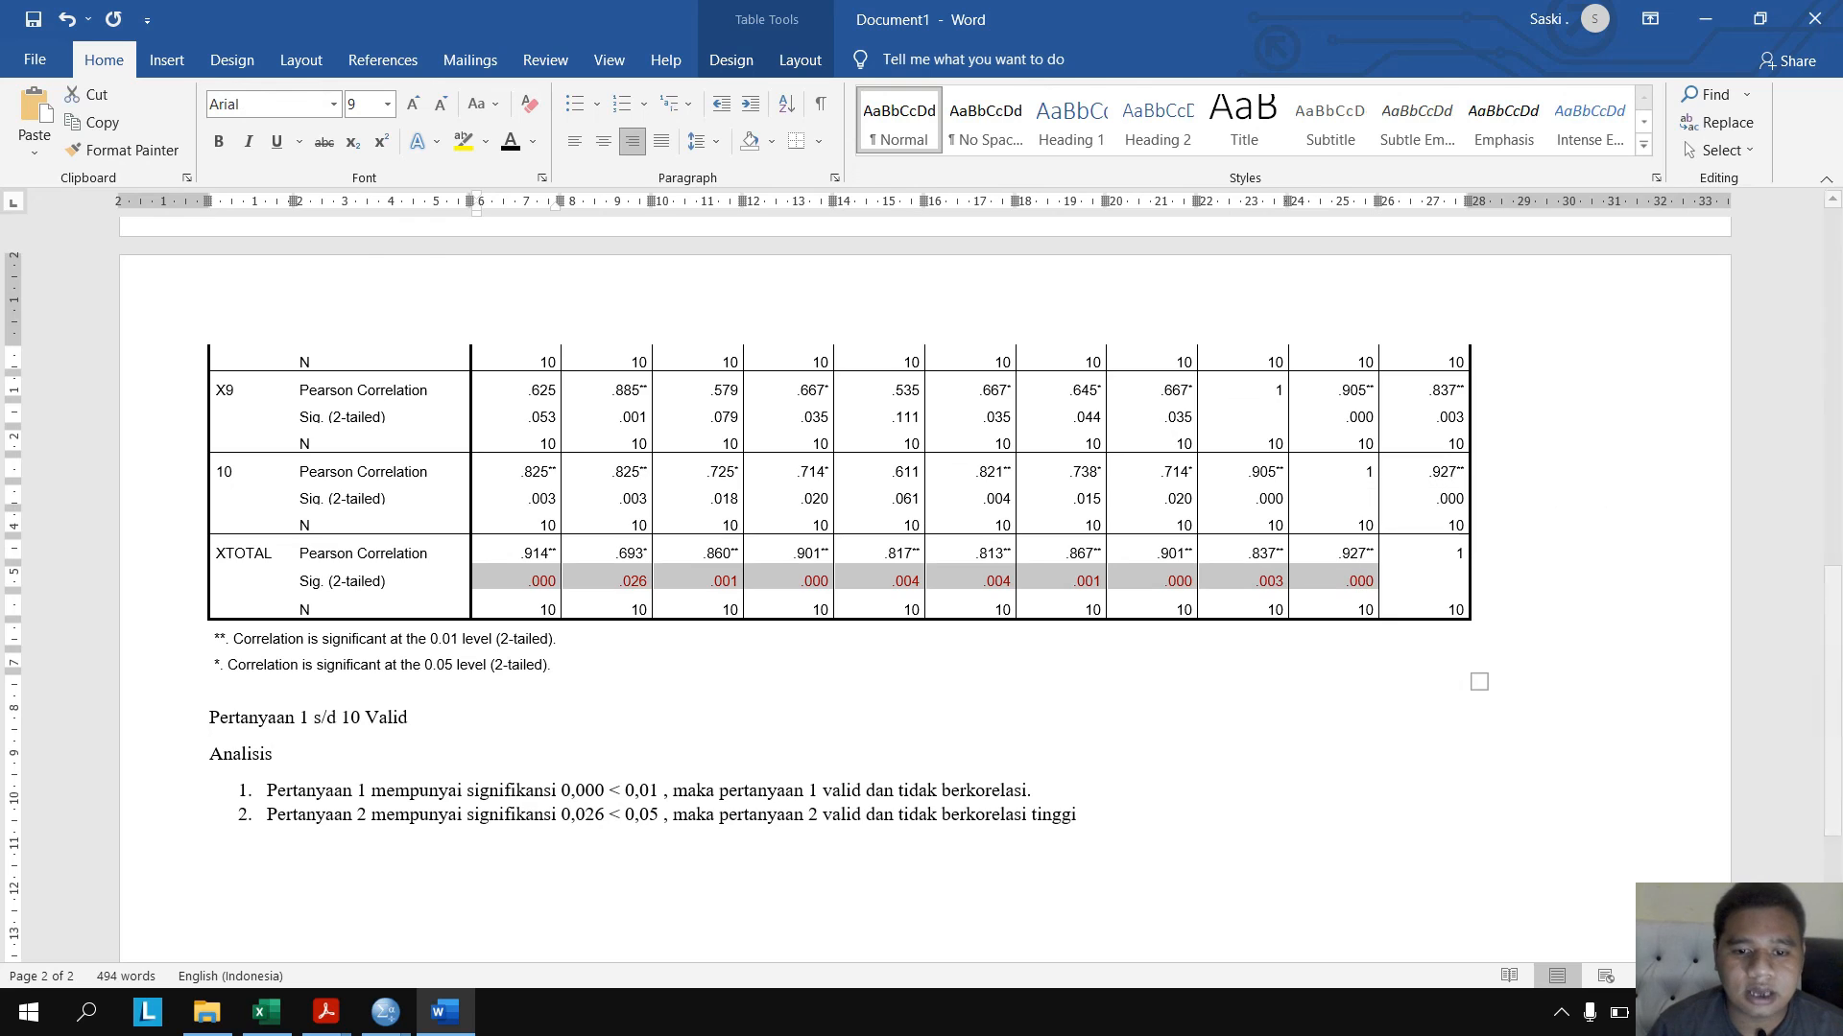
{"action": "left_click", "coordinate": [966, 1013]}
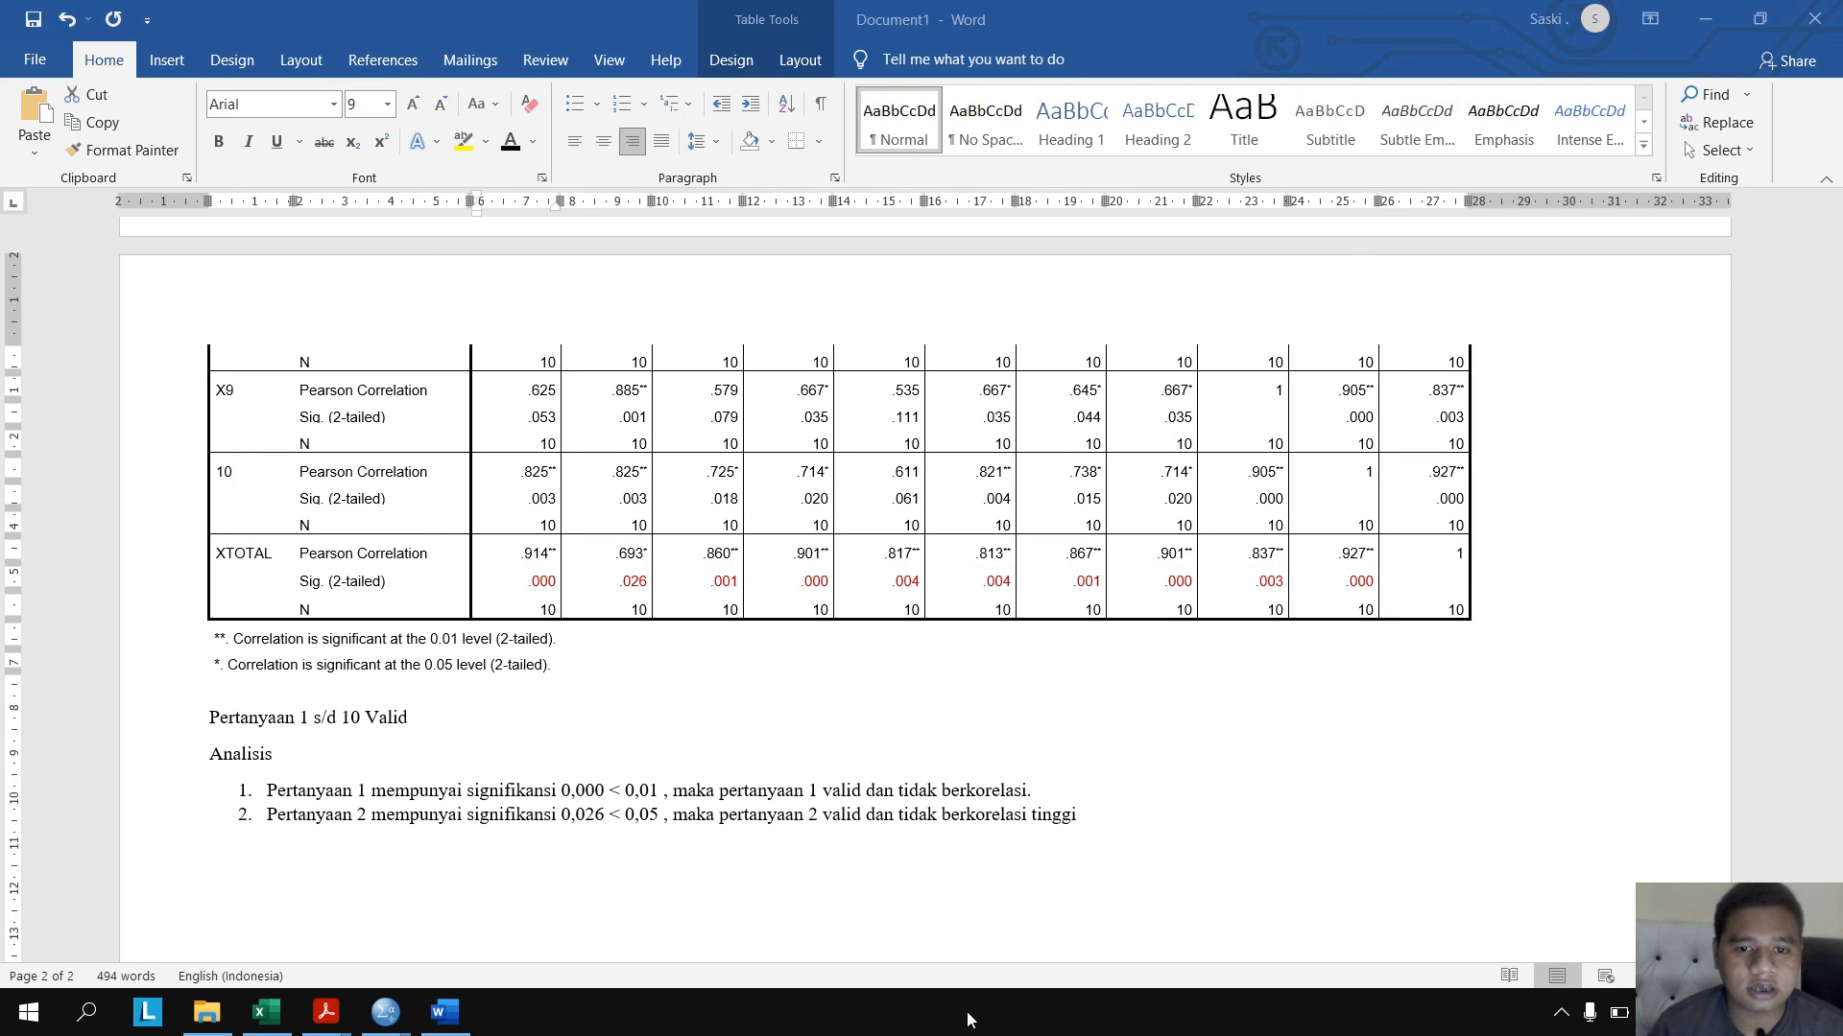